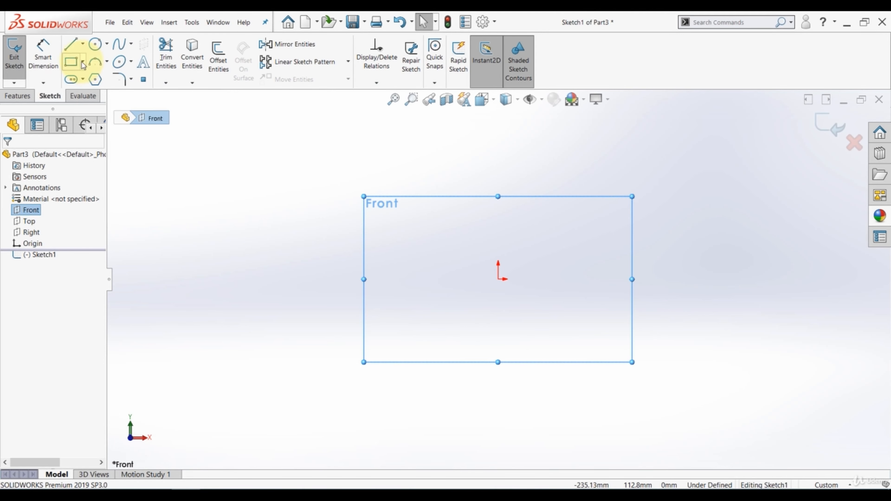
Sketch a corner rectangle about 61 mm wide and 30 mm high, above and to the left of the origin.
click(83, 63)
click(77, 74)
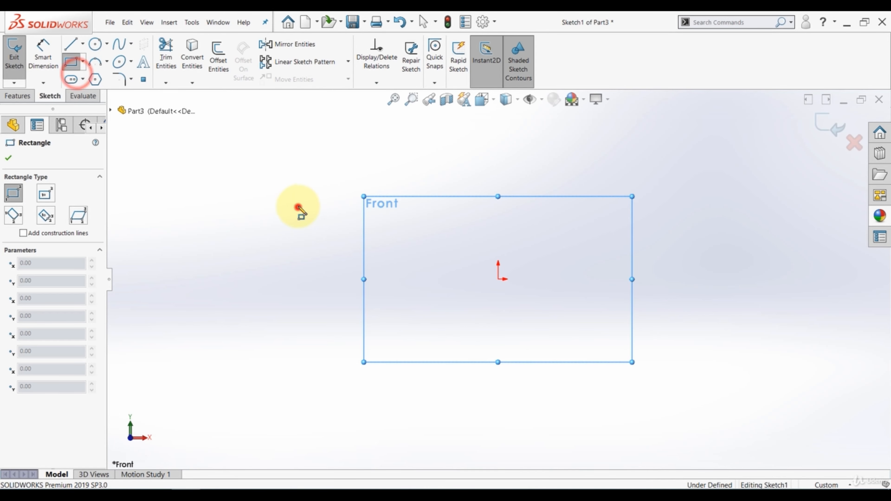
click(298, 207)
click(399, 158)
Dimension the rectangle to a width of 60 mm and a height of 50 mm.
click(43, 56)
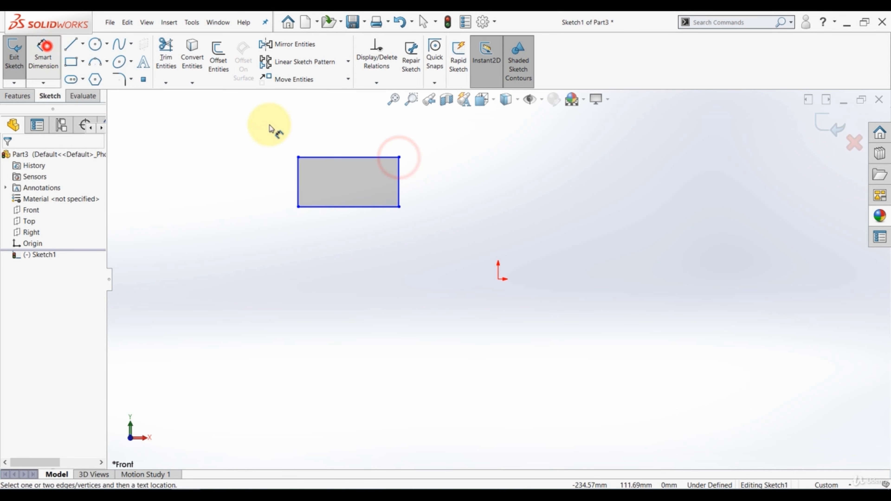
click(338, 155)
click(338, 144)
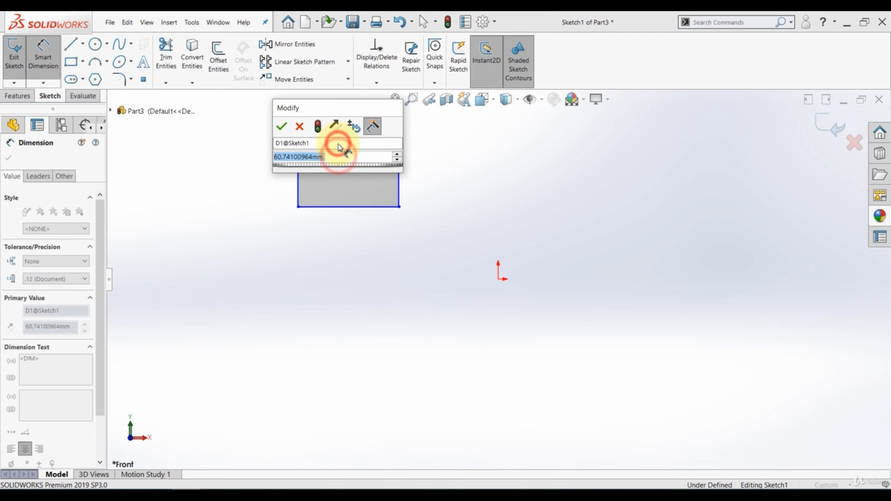
text(60)
key(Return)
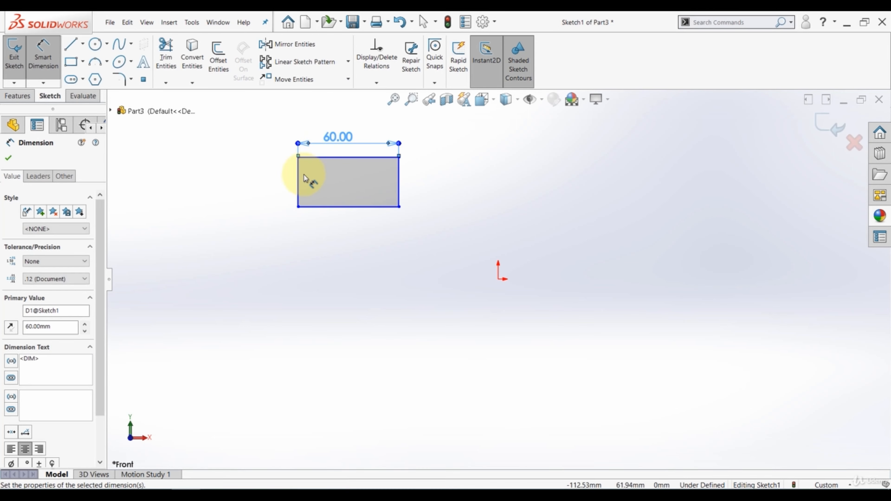
click(298, 175)
click(274, 182)
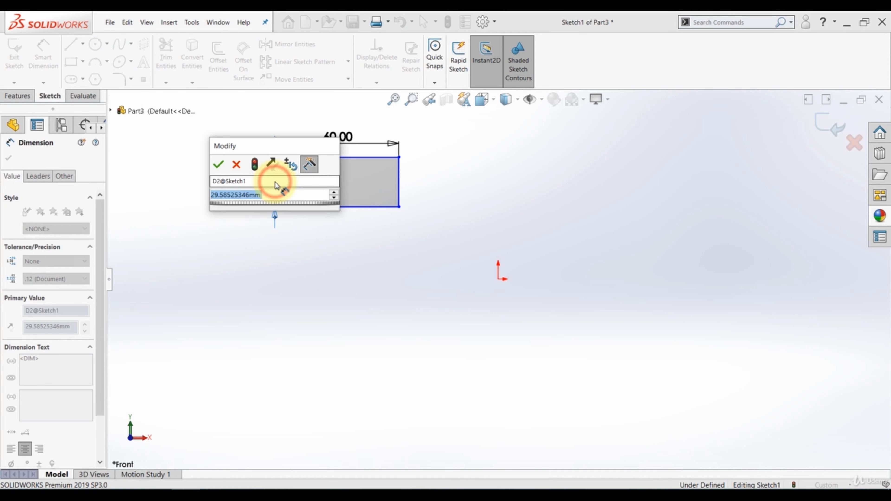
text(50)
key(Return)
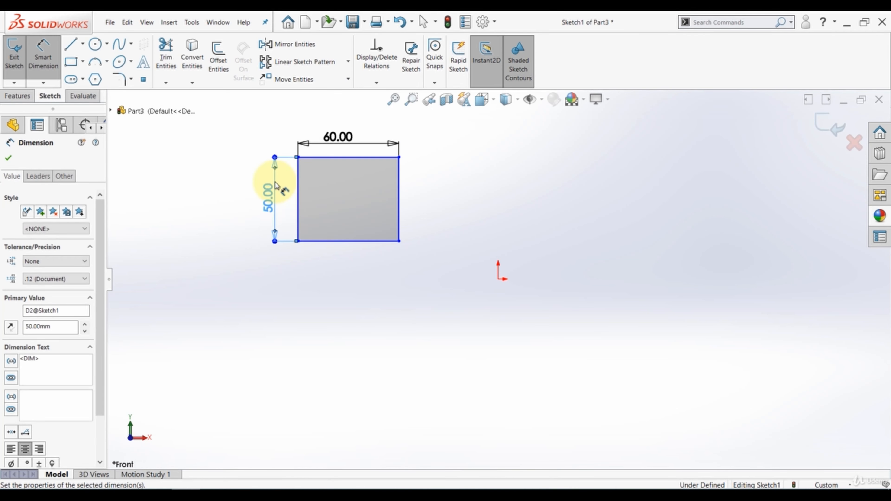
key(Escape)
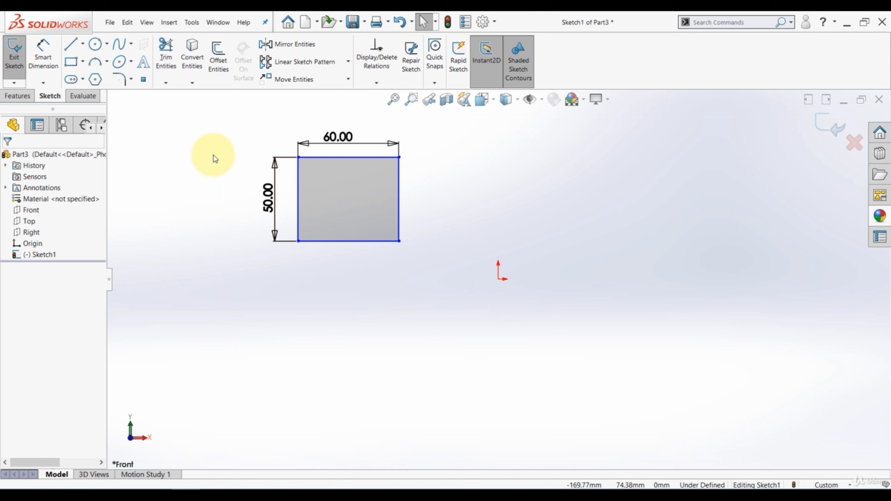
Sketch a circle about 13 mm in diameter inside the rectangle near its upper-left corner.
click(95, 44)
click(324, 178)
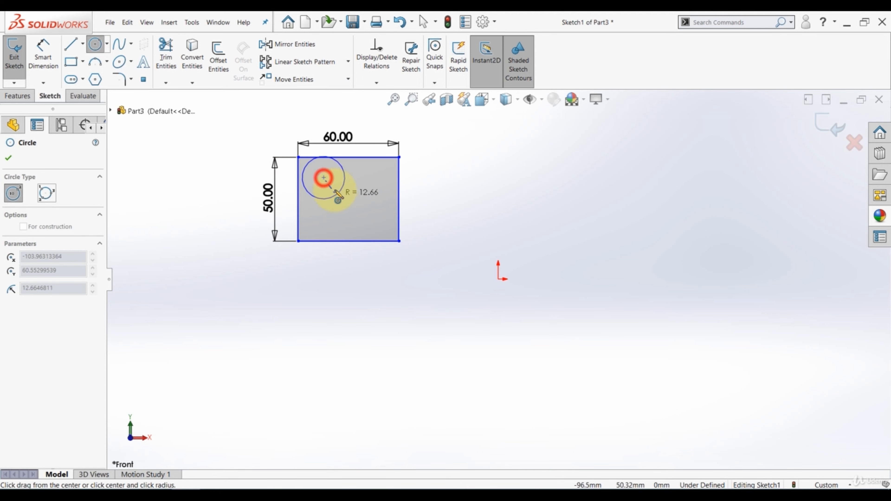
click(333, 182)
key(Escape)
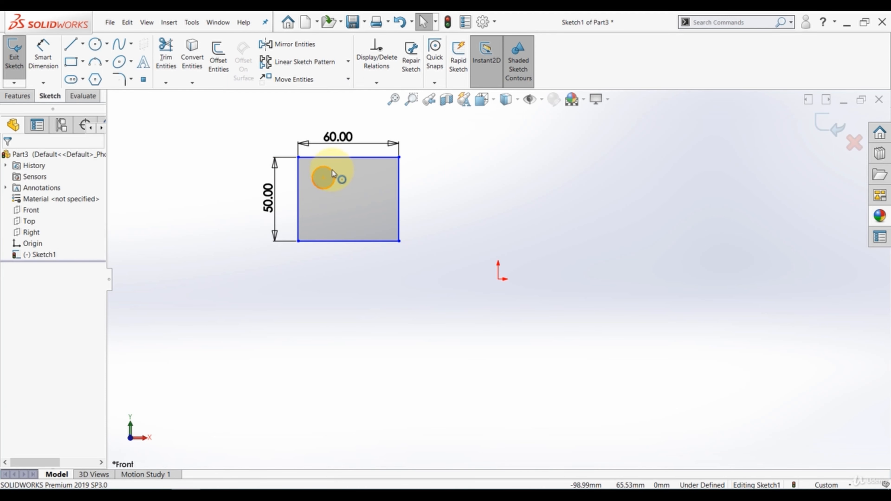
Make the circle tangent to the rectangle's top edge and left edge.
click(332, 170)
ctrl+click(334, 158)
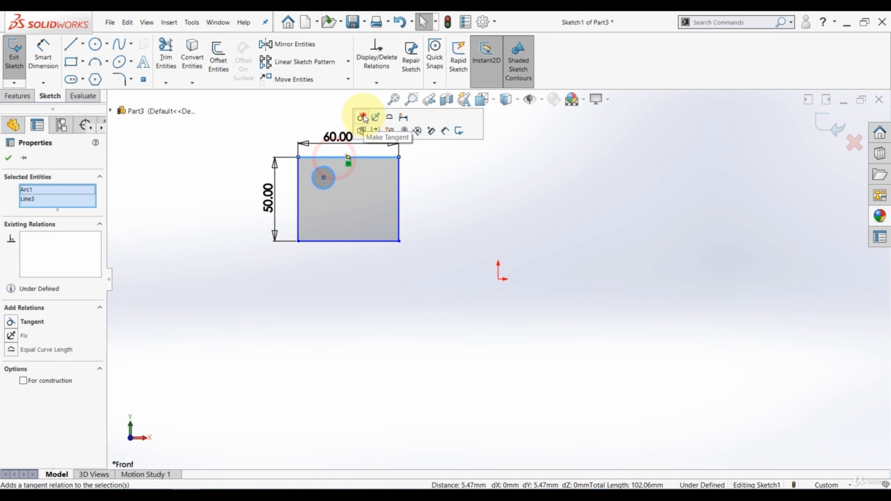
click(361, 117)
click(314, 177)
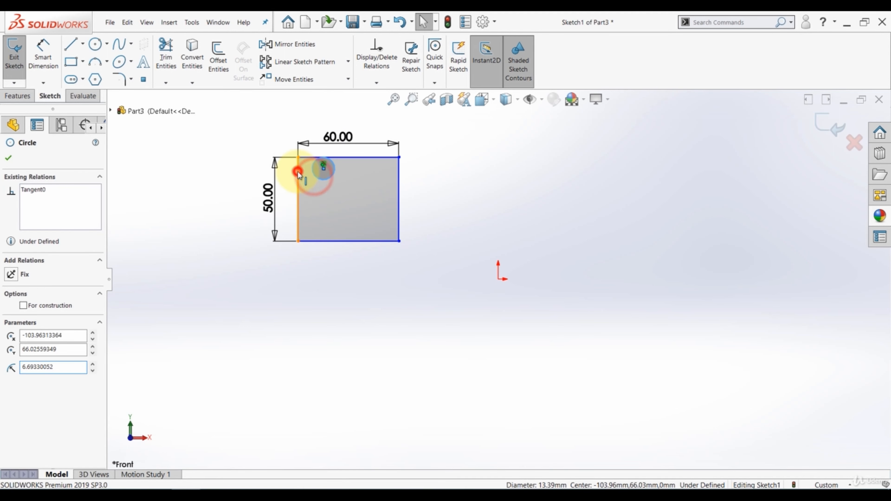
ctrl+click(298, 169)
click(324, 130)
click(244, 115)
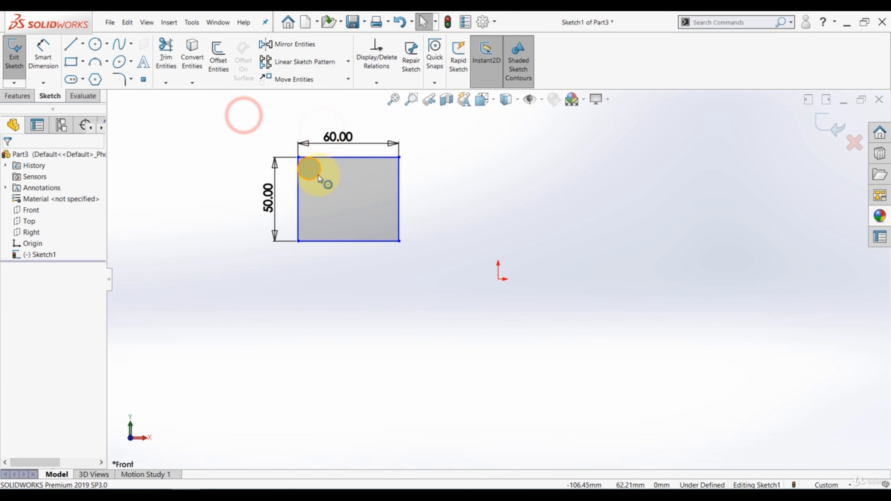
Enlarge the circle within the rectangle's corner and dimension its diameter to 30 mm.
drag(317, 176, 326, 189)
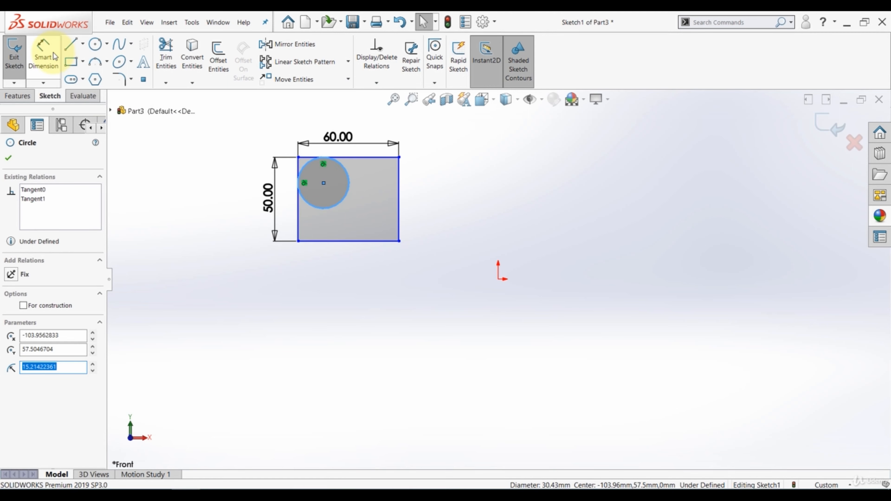
click(42, 52)
click(346, 191)
click(442, 183)
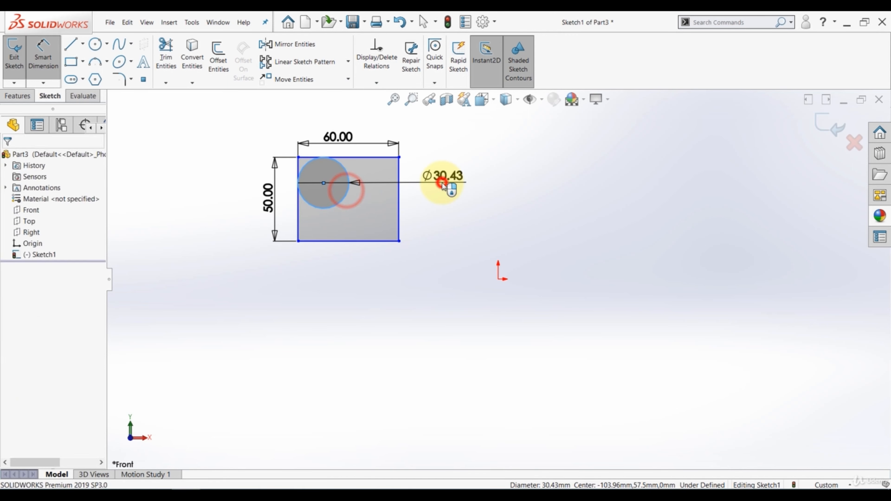
text(6)
key(Return)
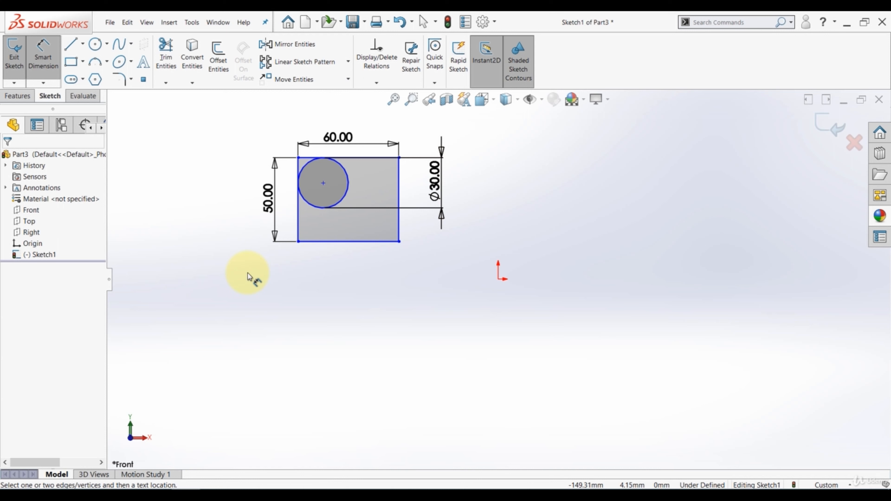
click(53, 63)
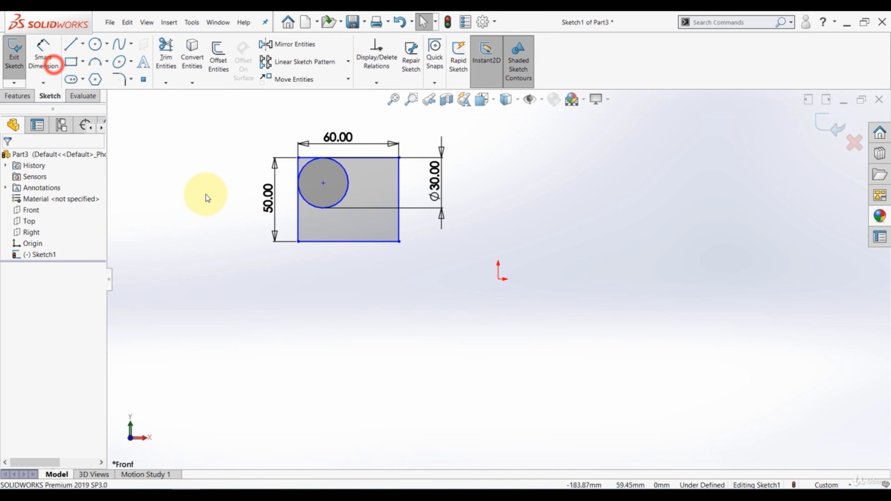
click(353, 352)
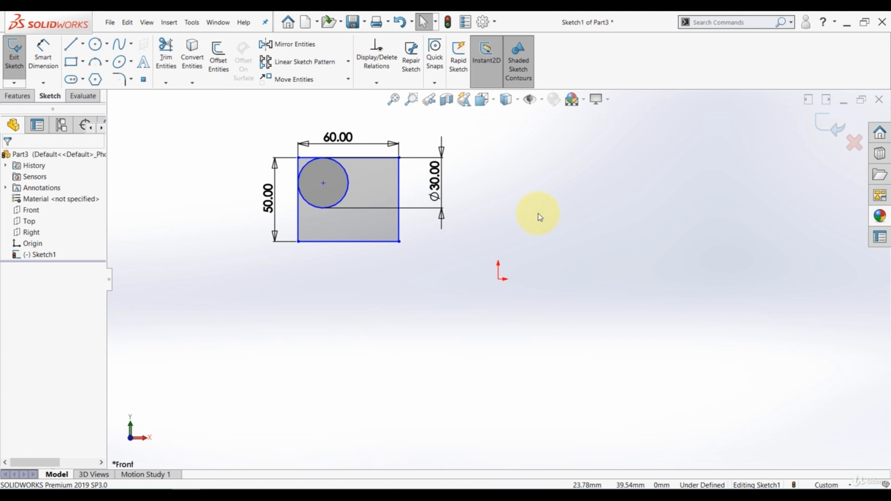
Show the Blocks toolbar and dock it vertically beside the feature tree.
right_click(628, 66)
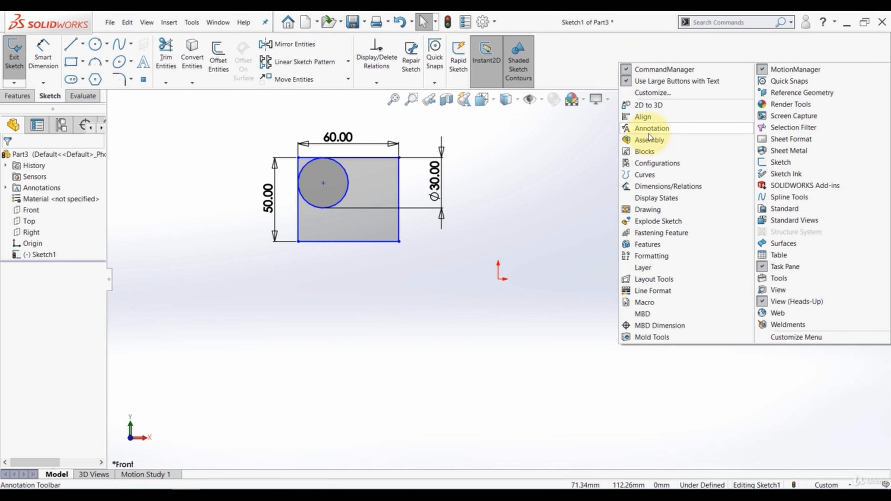
click(645, 152)
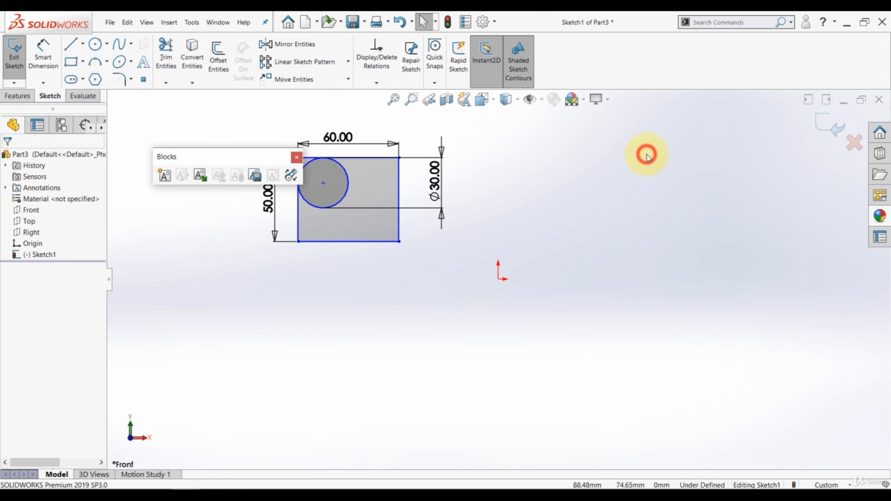
drag(236, 159, 228, 122)
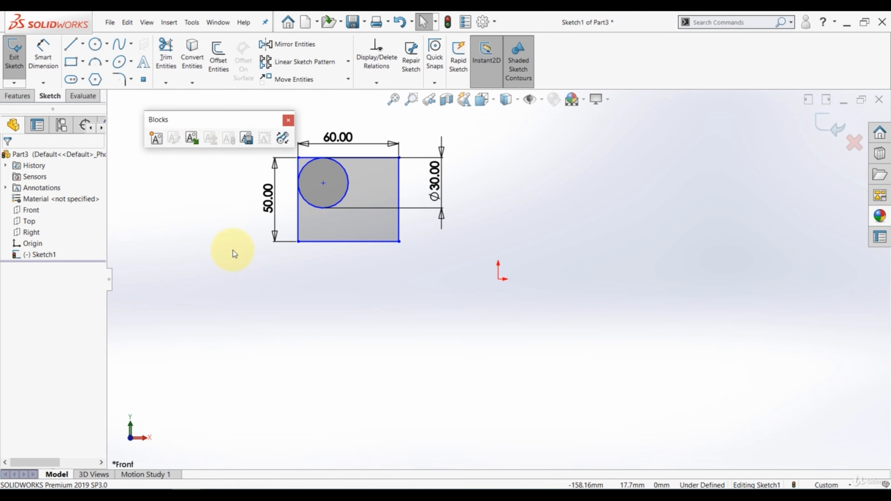
drag(221, 117, 3, 151)
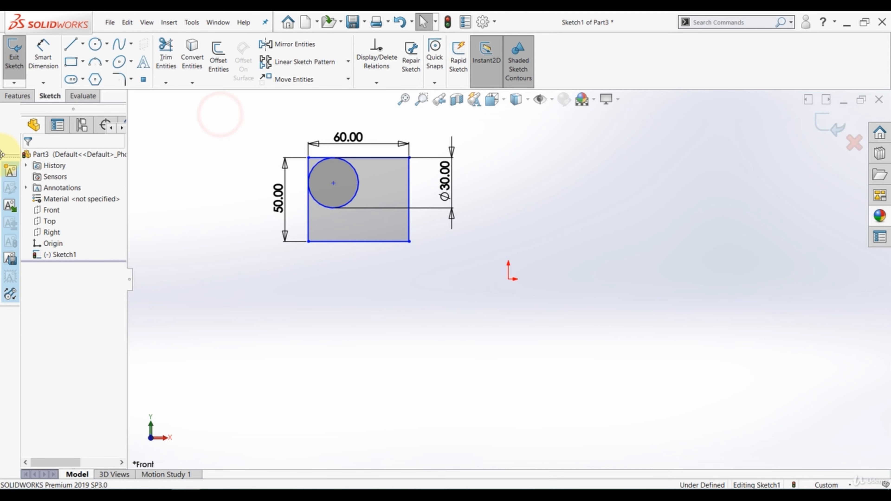
click(200, 257)
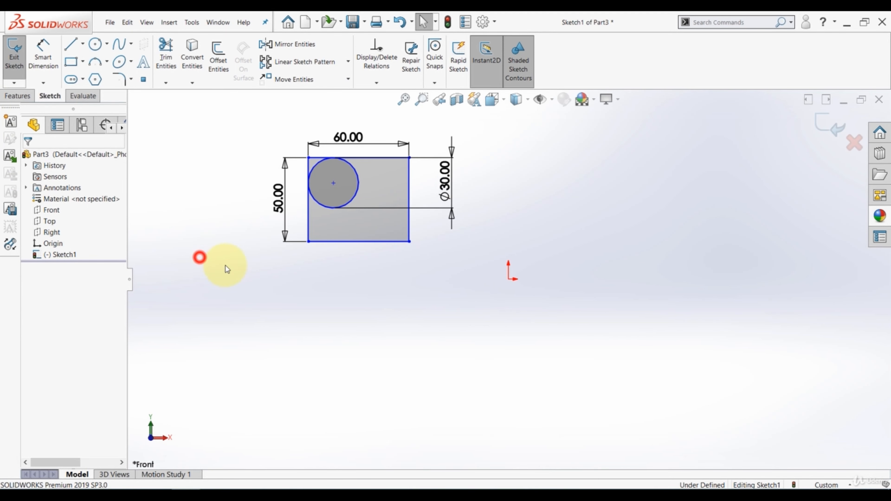
Start Make Block, pick the whole rectangle and circle as block entities, and clear that selection.
click(9, 122)
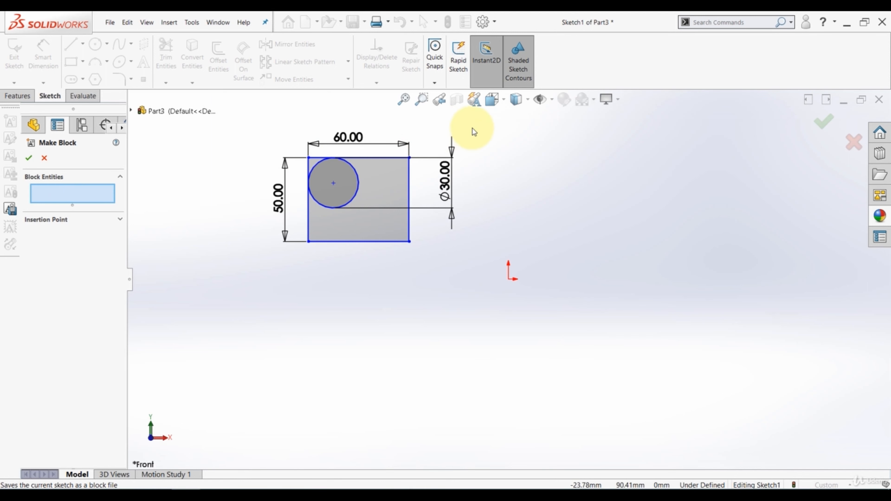
mouse_move(475, 123)
mouse_down()
mouse_move(400, 149)
mouse_move(239, 301)
mouse_up()
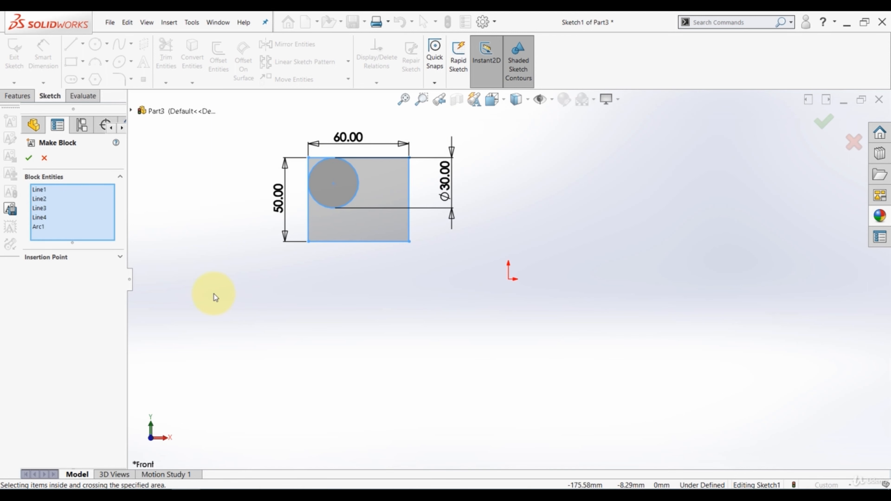
right_click(73, 192)
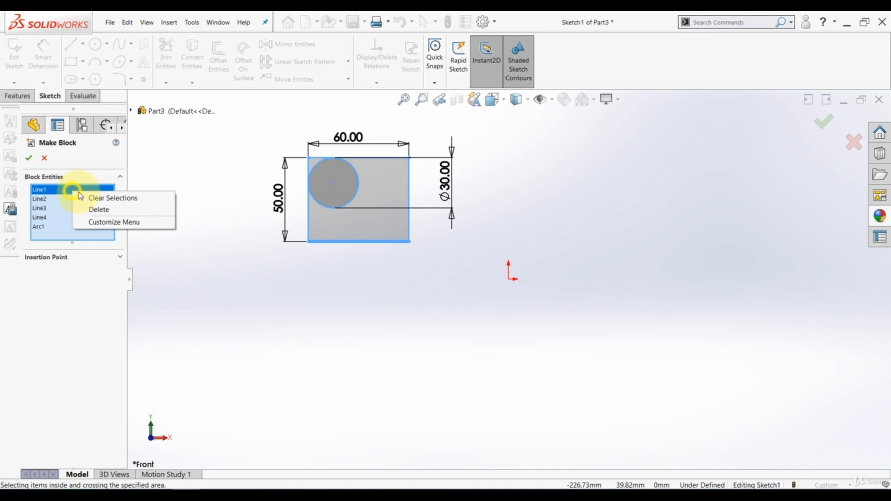
click(86, 199)
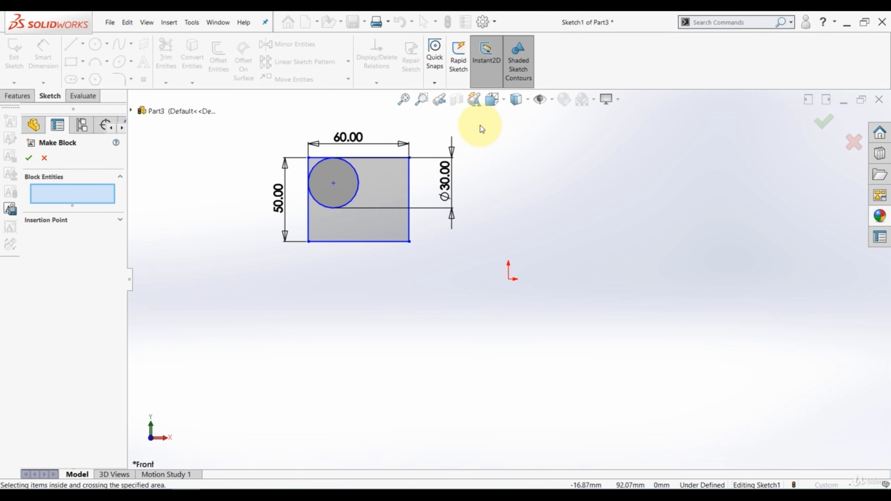
Try a crossing selection that picks the circle and every rectangle edge except the left one, and clear the block entities.
mouse_move(480, 125)
mouse_down()
mouse_move(395, 189)
mouse_move(340, 280)
mouse_up()
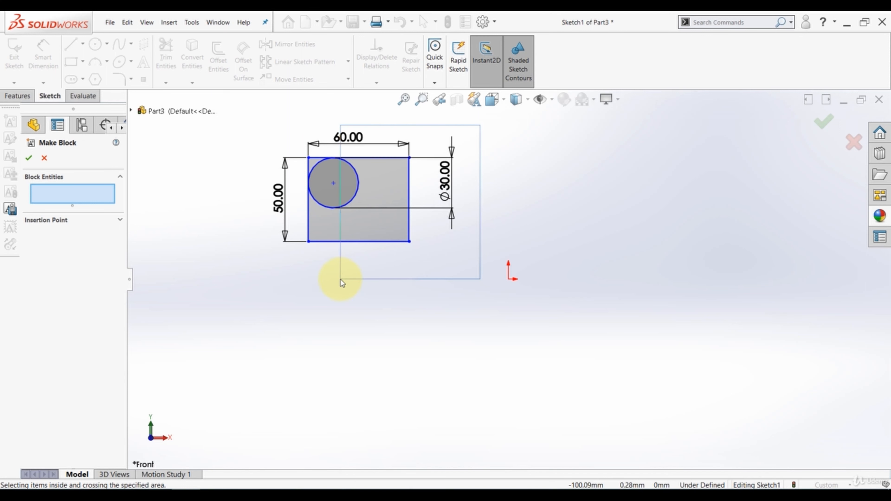
drag(340, 280, 340, 279)
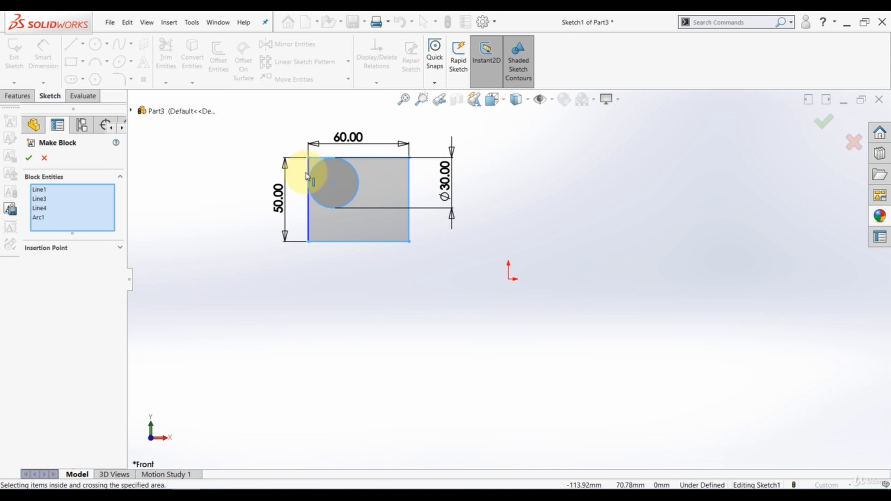
click(310, 293)
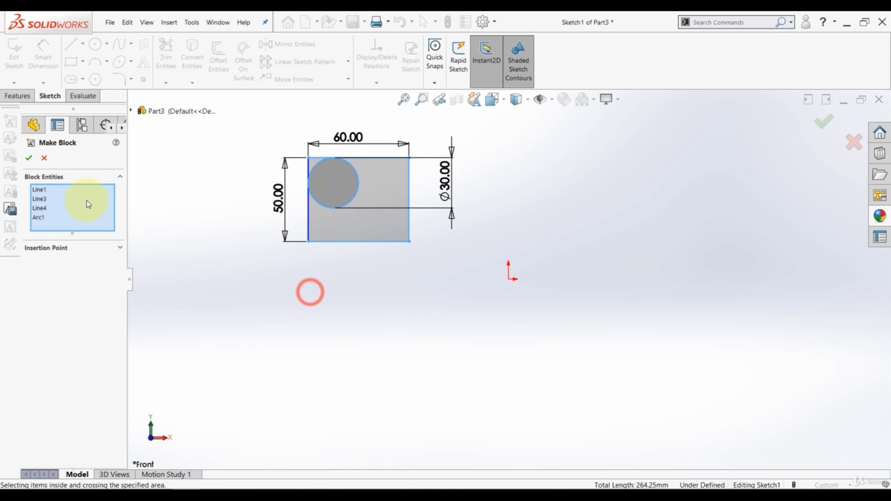
right_click(62, 200)
click(72, 210)
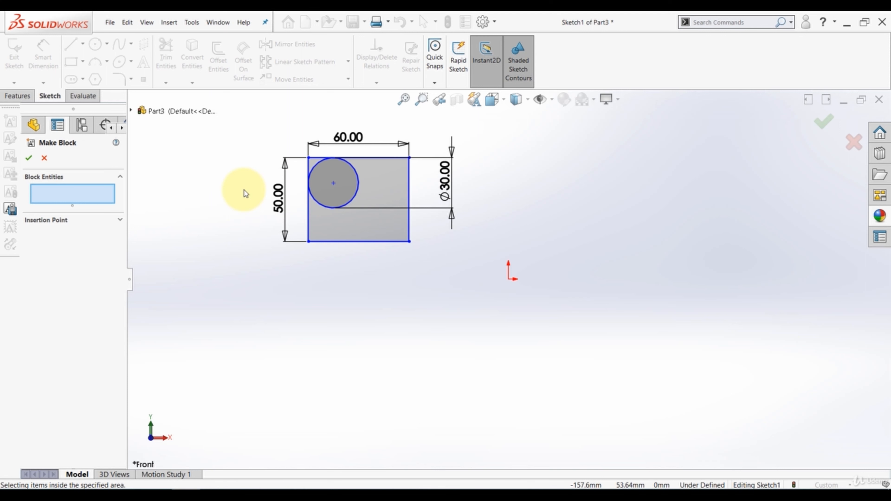
Try an enclosing window selection that picks only the rectangle's left edge, and clear the block entities.
drag(241, 131, 333, 289)
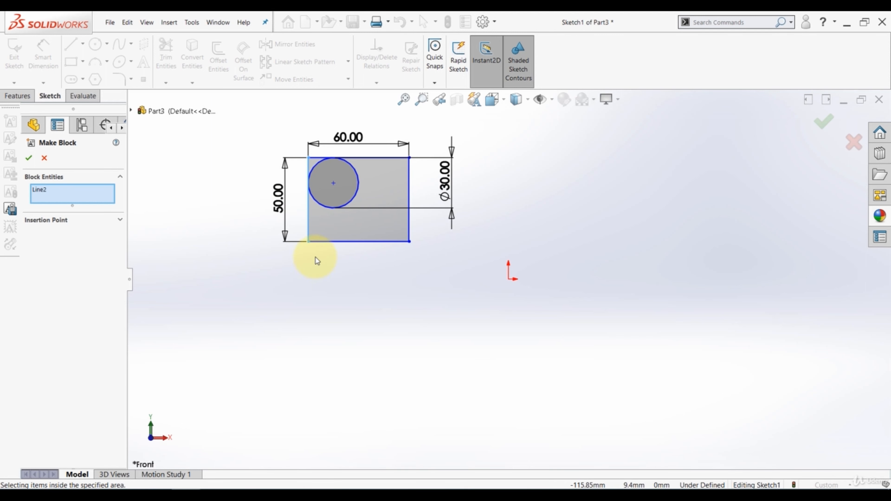
right_click(97, 195)
click(106, 197)
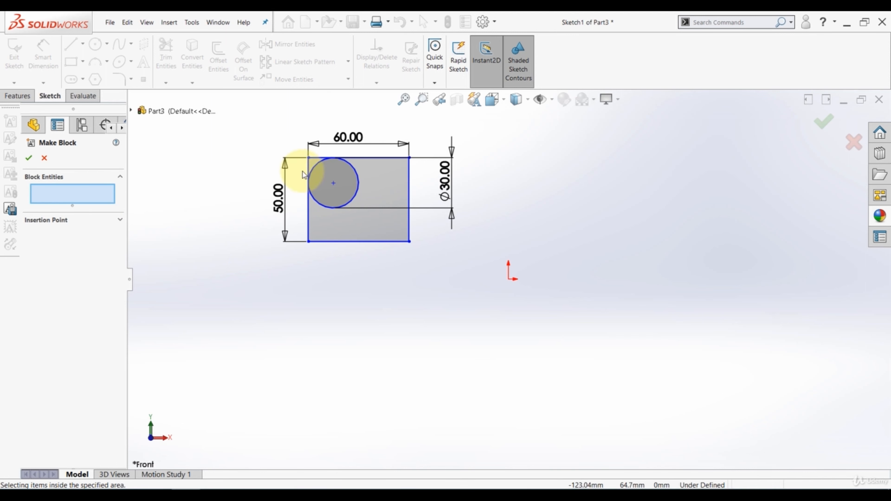
Select all four rectangle lines and the circle as block entities and place the insertion point at the circle's center.
mouse_move(444, 124)
mouse_down()
mouse_move(377, 155)
mouse_move(251, 273)
mouse_up()
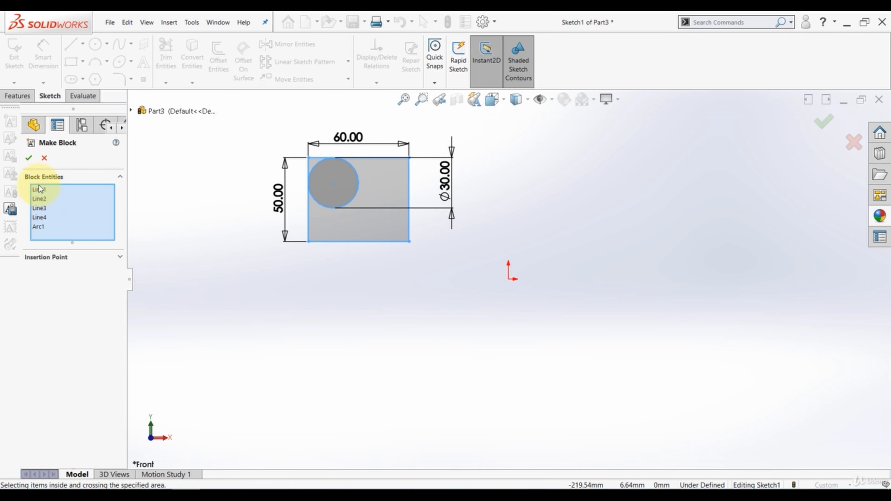
click(120, 258)
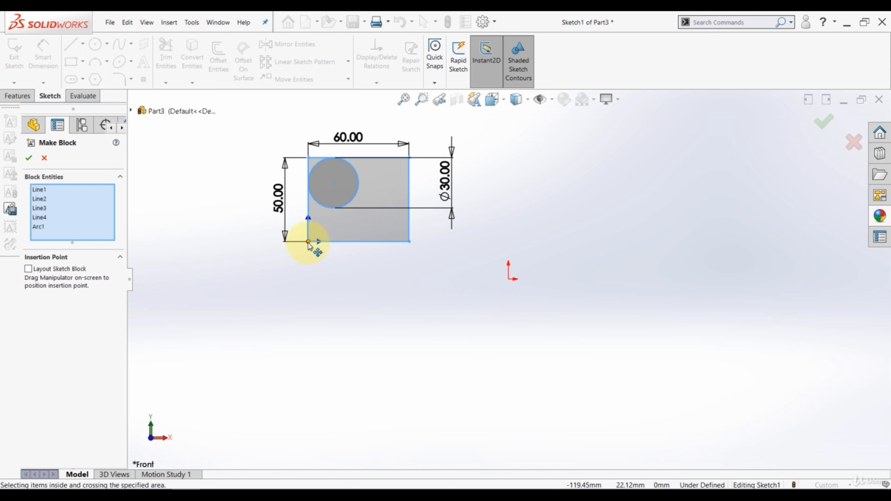
drag(308, 245, 334, 186)
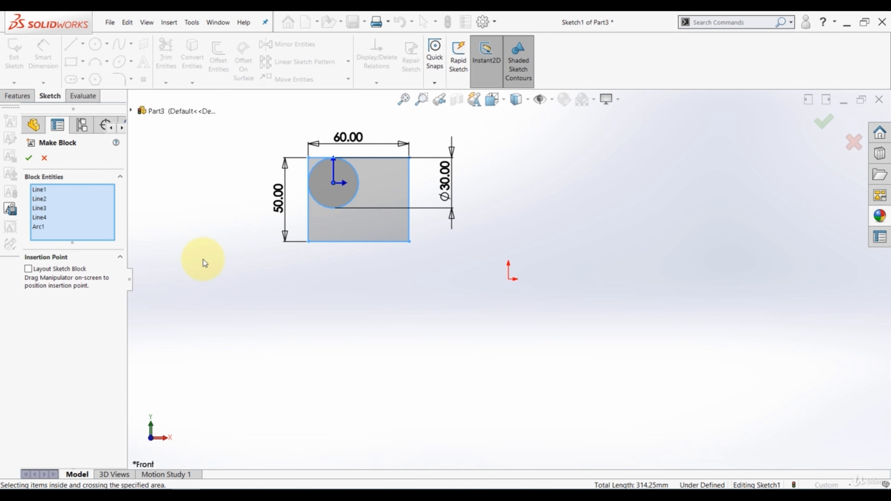
Finish making the block from the rectangle and circle, and rename it A1.
click(29, 158)
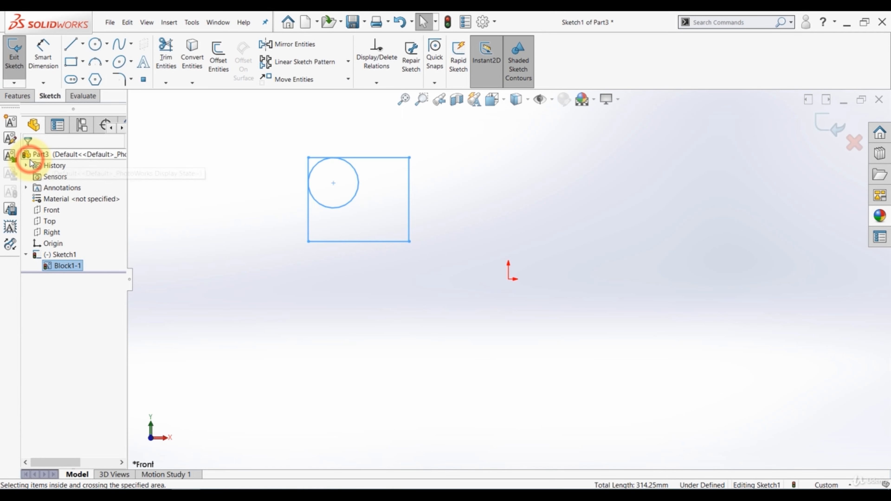
click(236, 271)
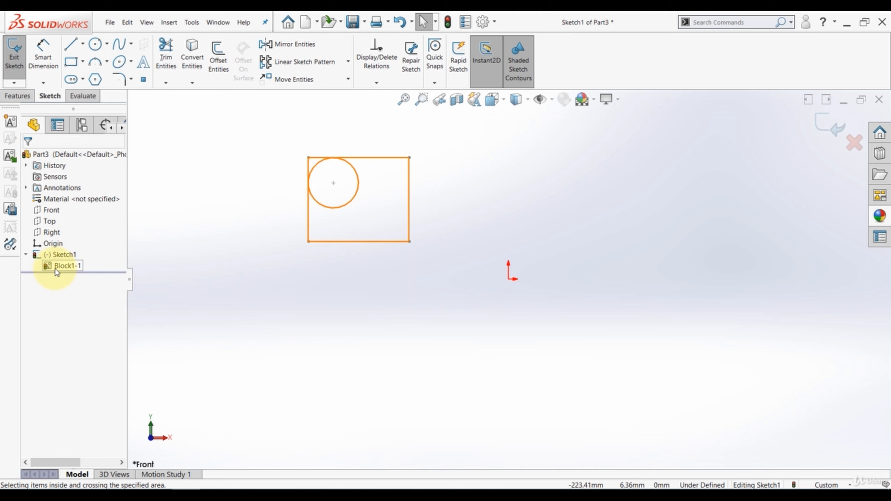
right_click(70, 266)
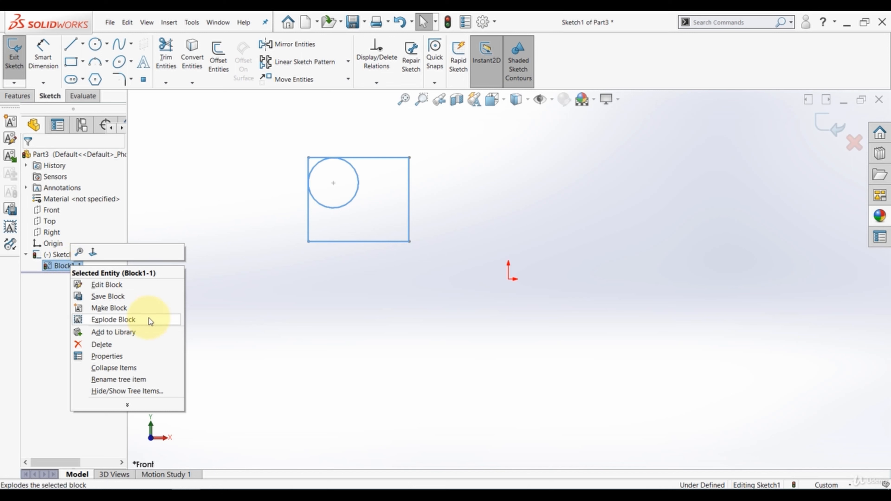
click(152, 380)
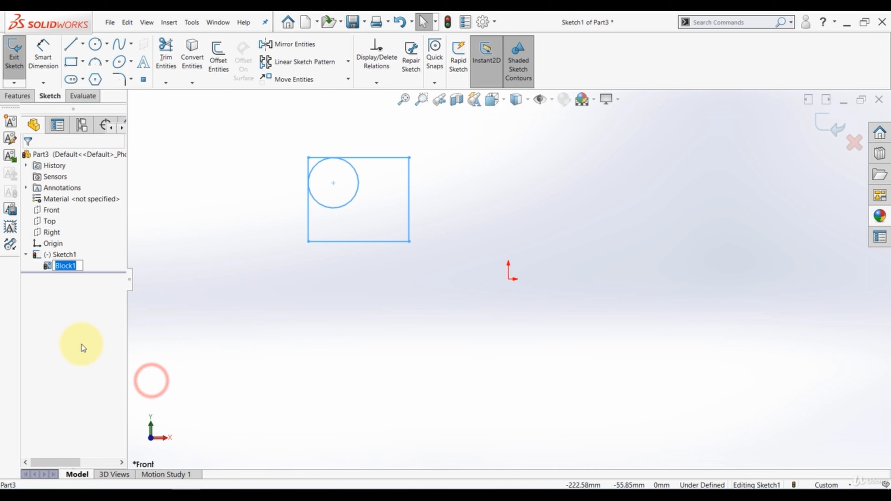
text(A1)
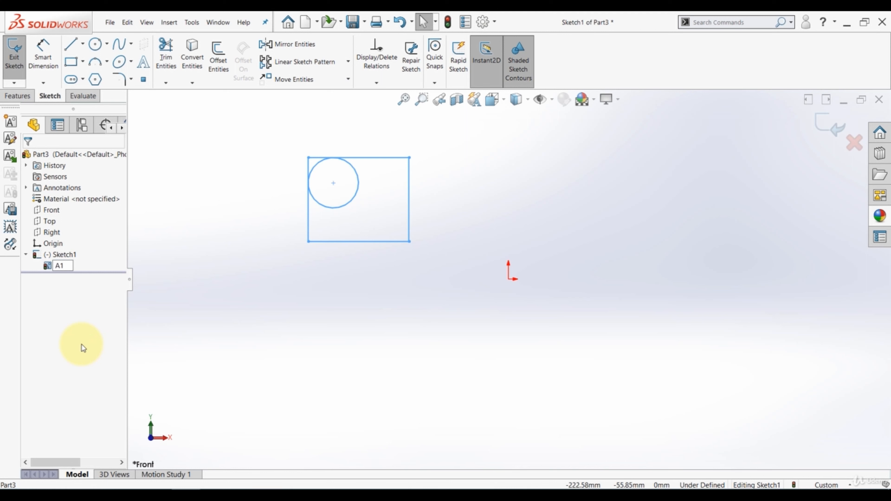
click(80, 308)
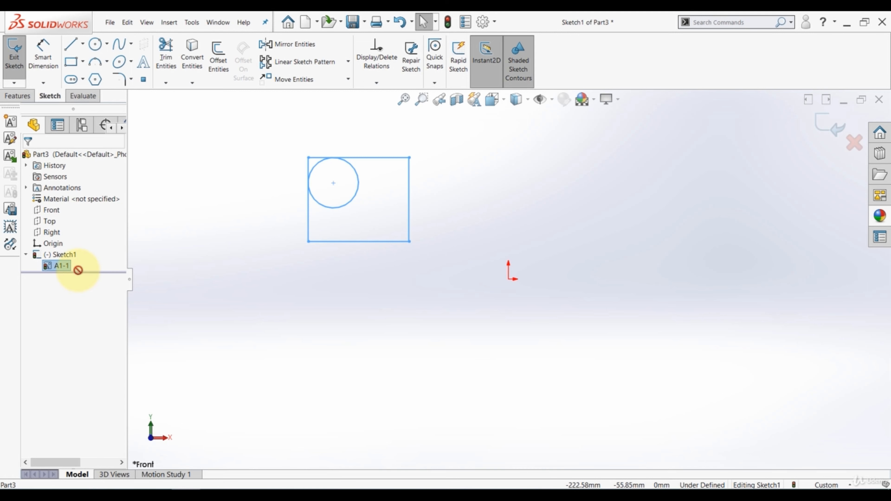
click(242, 251)
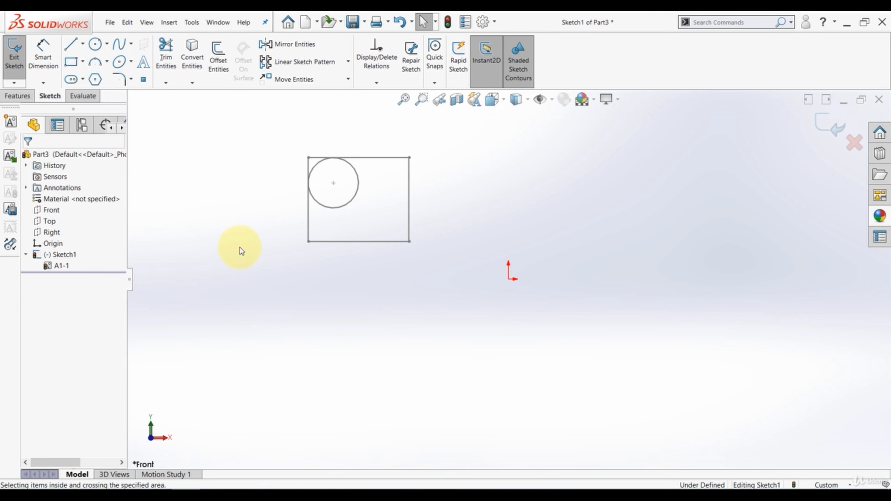
Insert three more instances of block A1 at scale 1 and 0 degrees, spread around the sketch origin.
click(8, 156)
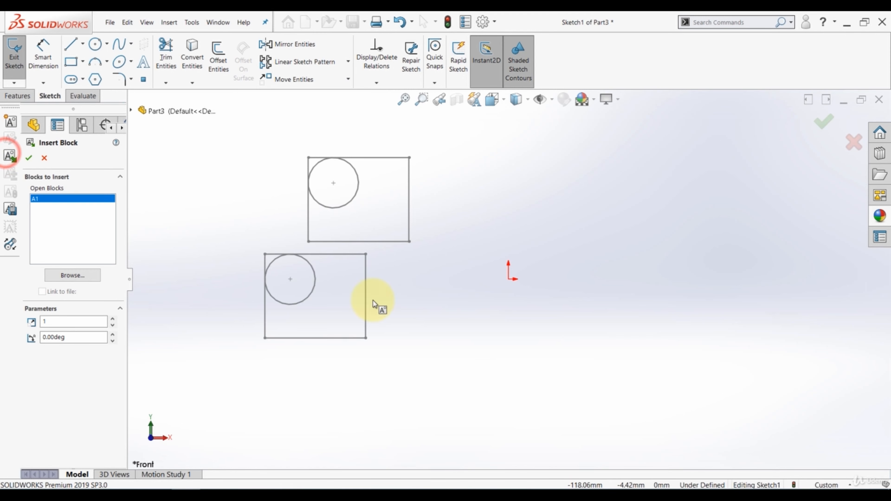
click(649, 165)
click(499, 352)
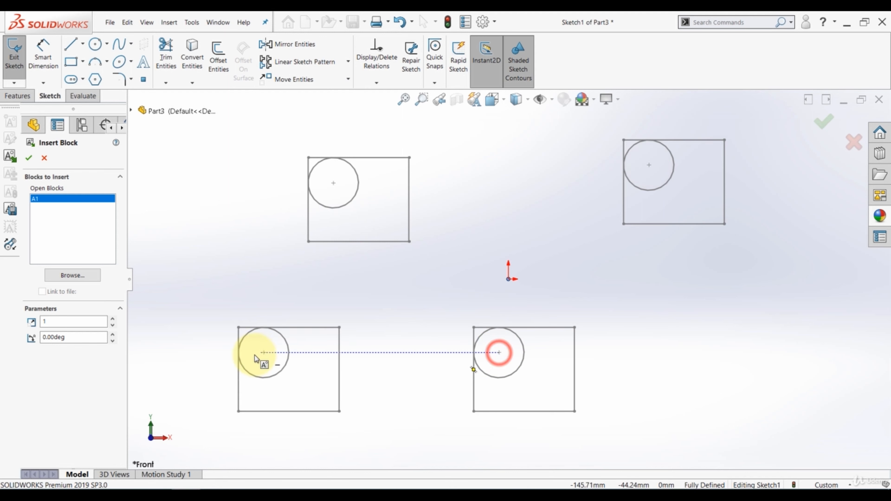
click(254, 353)
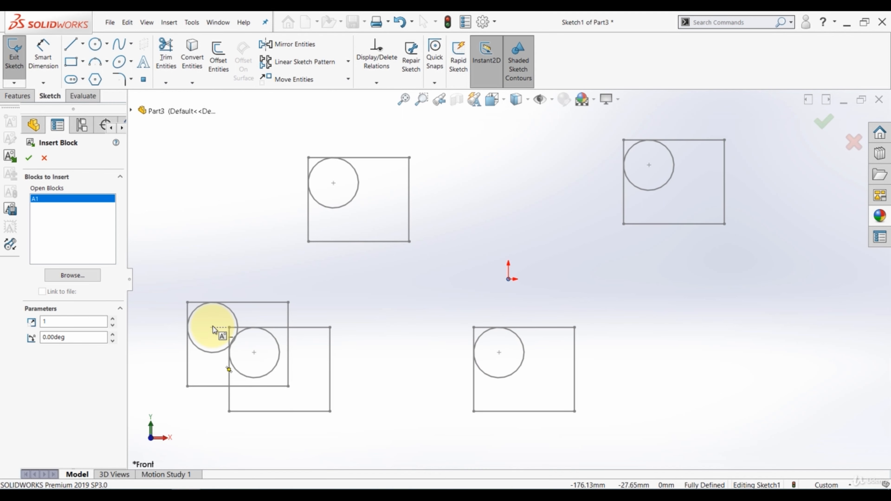
click(27, 159)
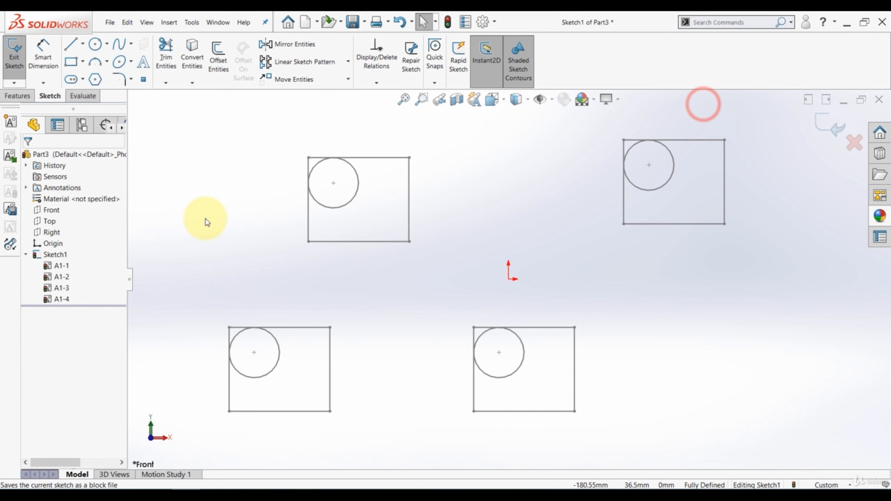
Start saving the current sketch as a block file, and create and open a new folder on the Desktop for it.
click(12, 210)
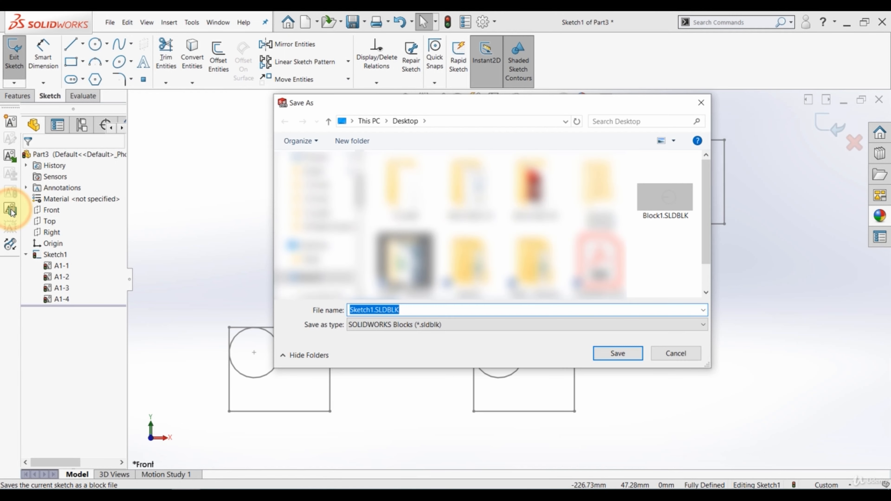
scroll(318, 207, up, 2)
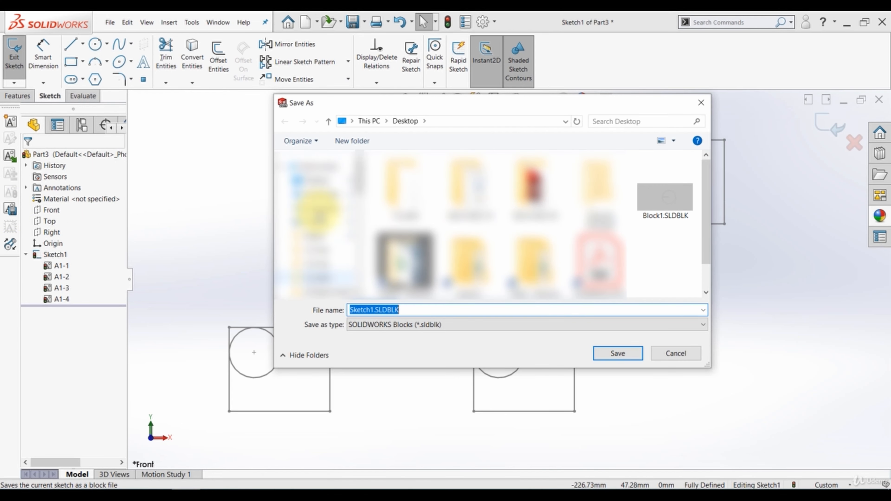
click(320, 180)
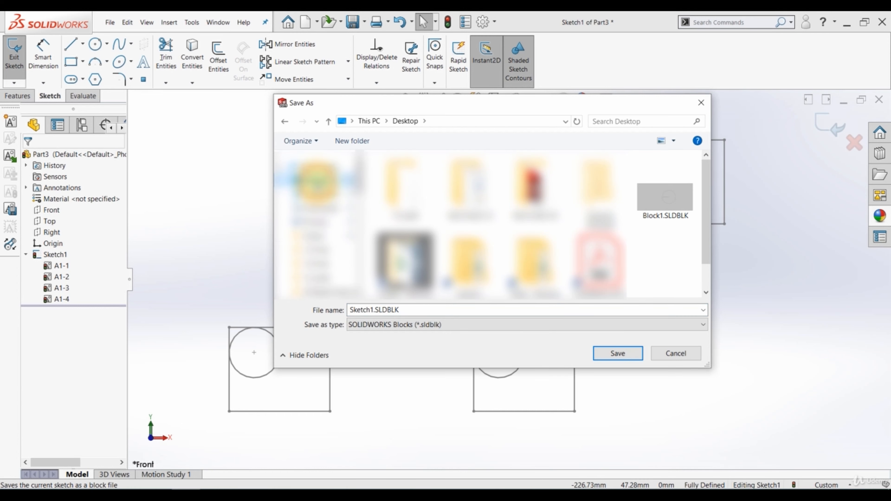
click(352, 141)
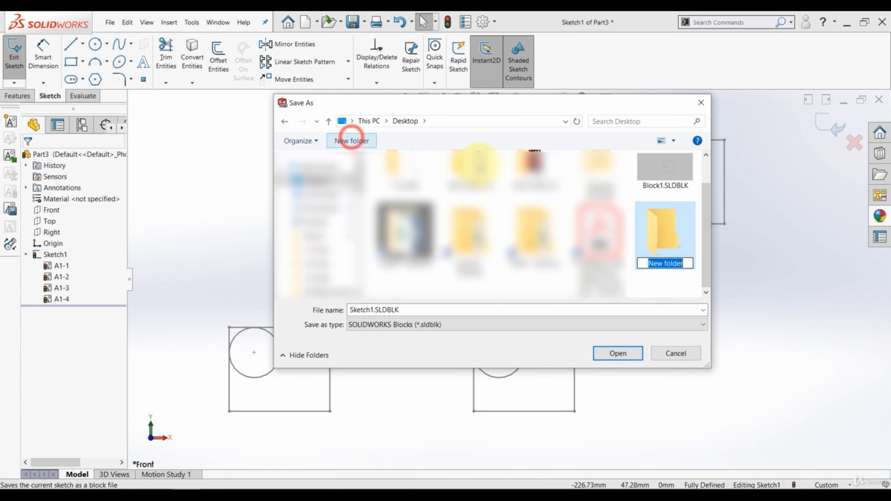
double_click(678, 221)
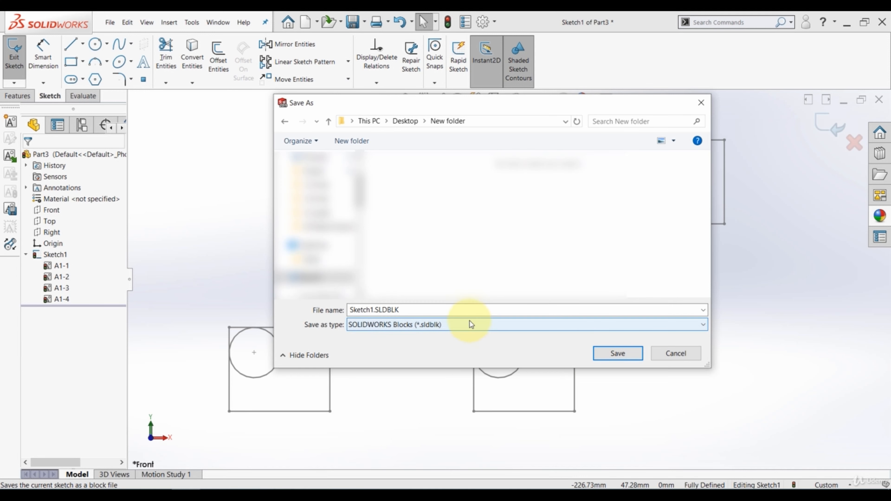
Name the block file A2 and save it as a SOLIDWORKS Blocks file in the new folder.
click(435, 310)
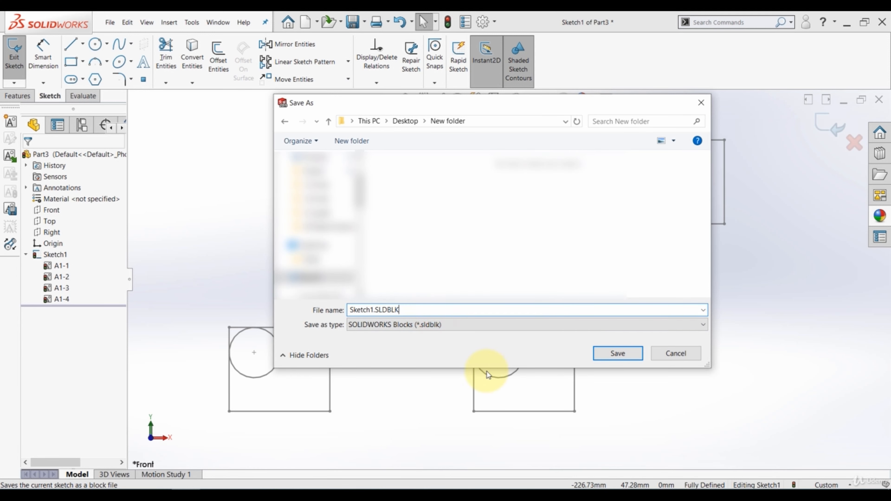
drag(418, 308, 314, 307)
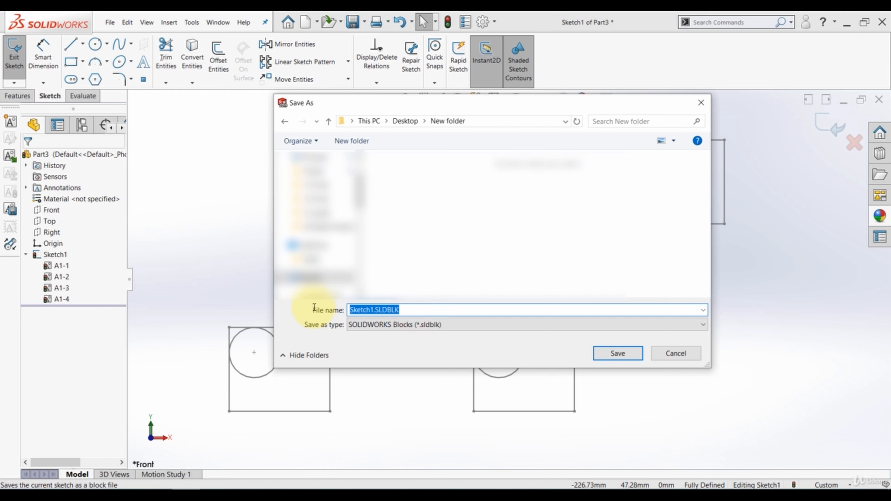
text(AA)
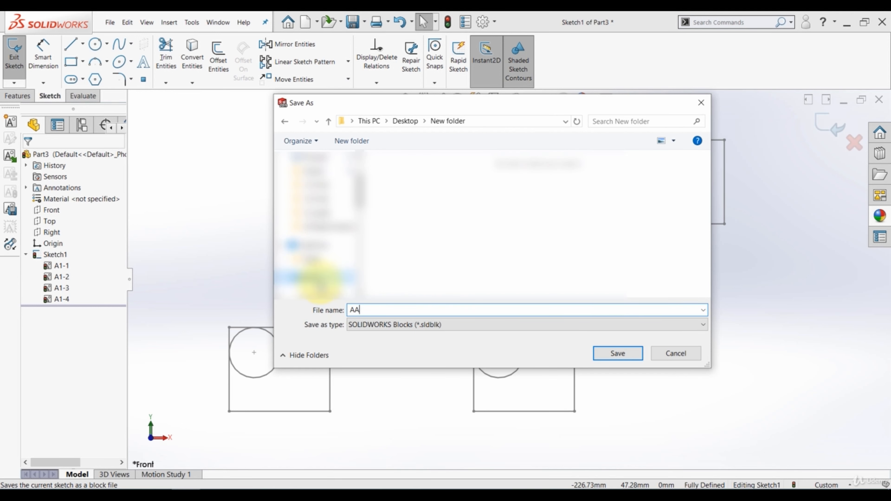
click(628, 353)
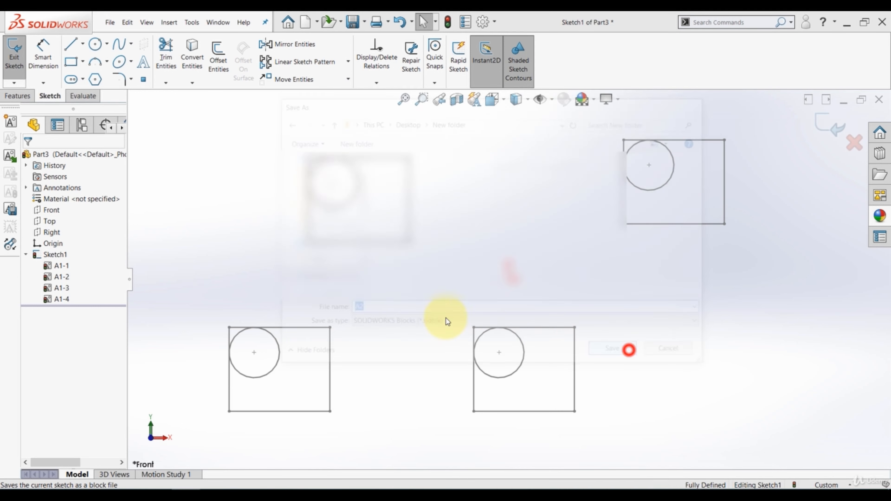
click(247, 263)
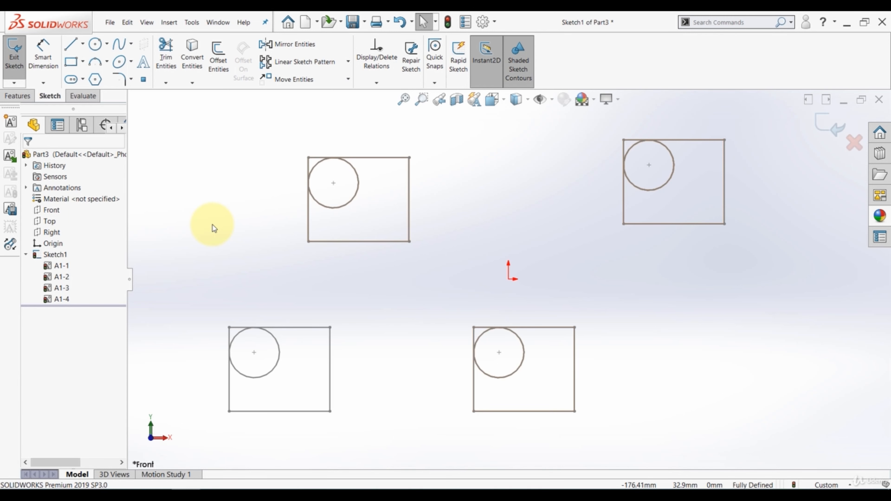
Create a new part document and start a sketch on the Front plane.
click(305, 22)
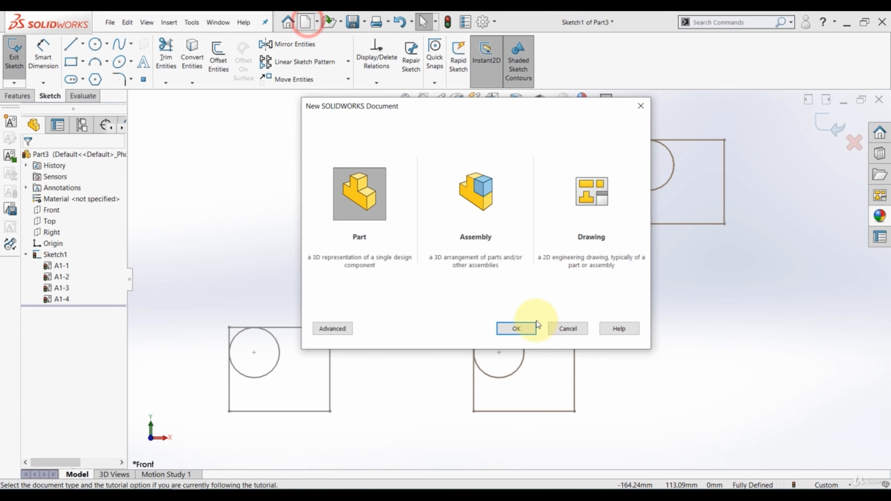
click(515, 328)
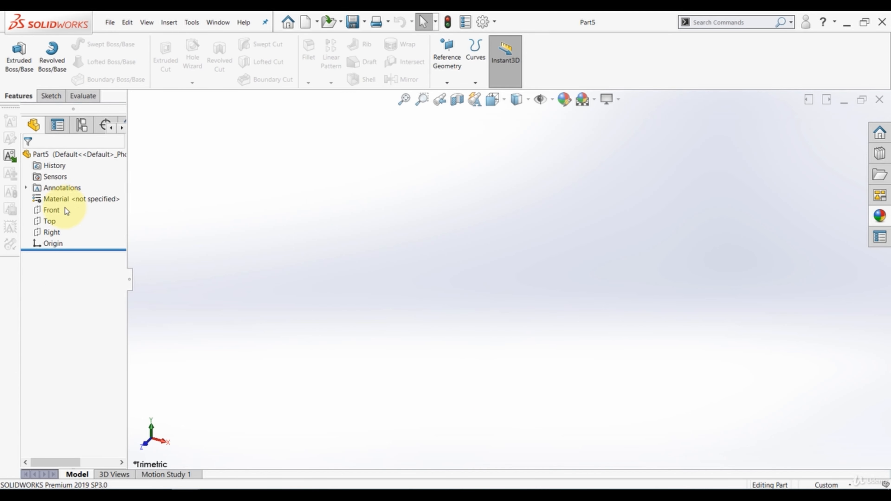
click(52, 210)
click(59, 193)
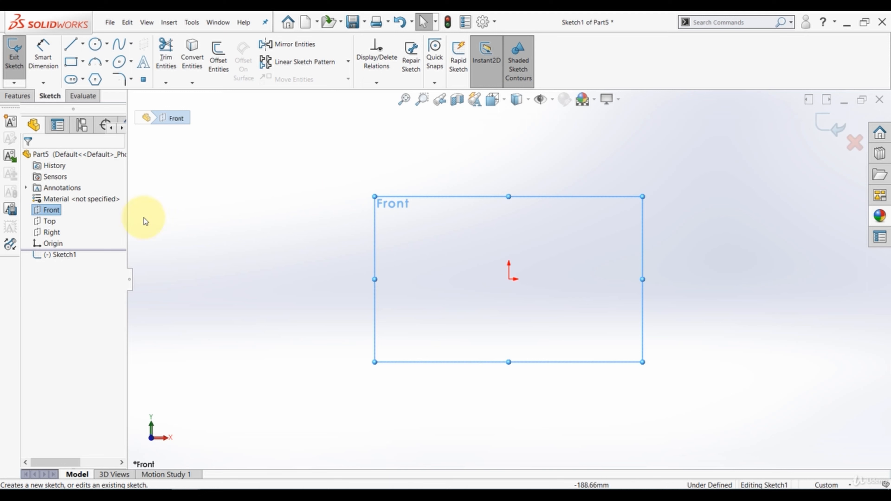
Insert the saved block file A2.SLDBLK from the Desktop's New folder into the sketch.
click(9, 157)
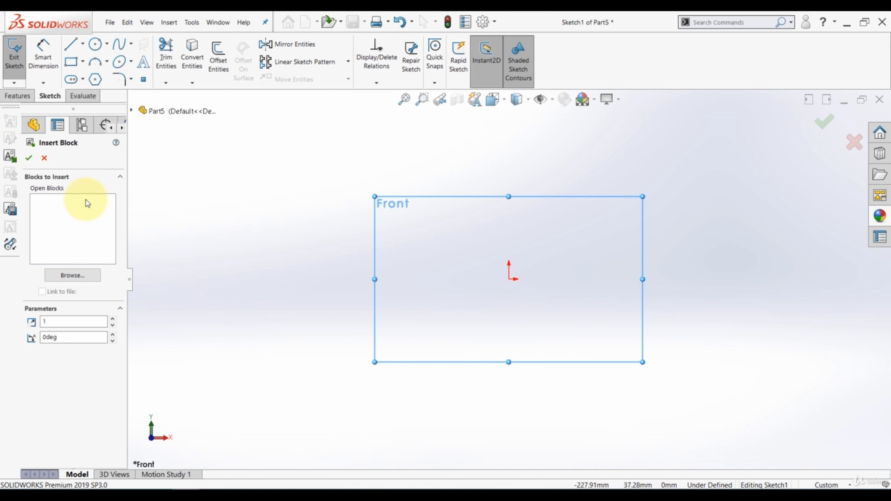
click(72, 275)
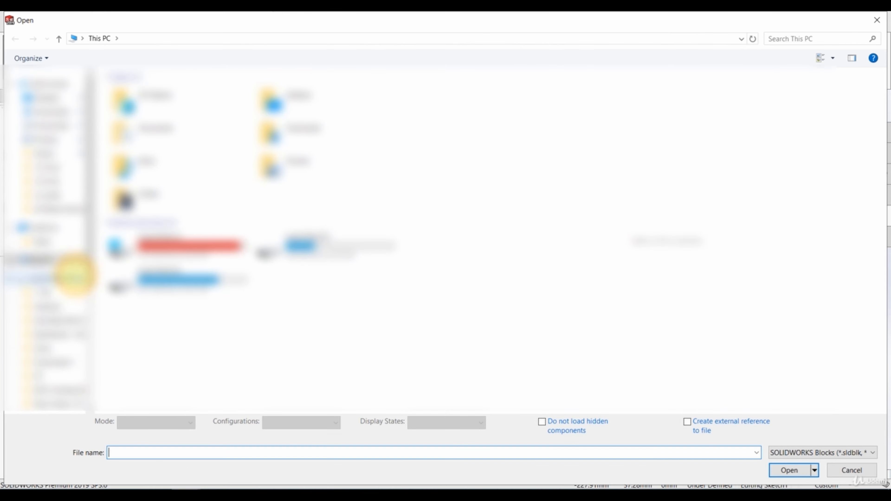
click(56, 99)
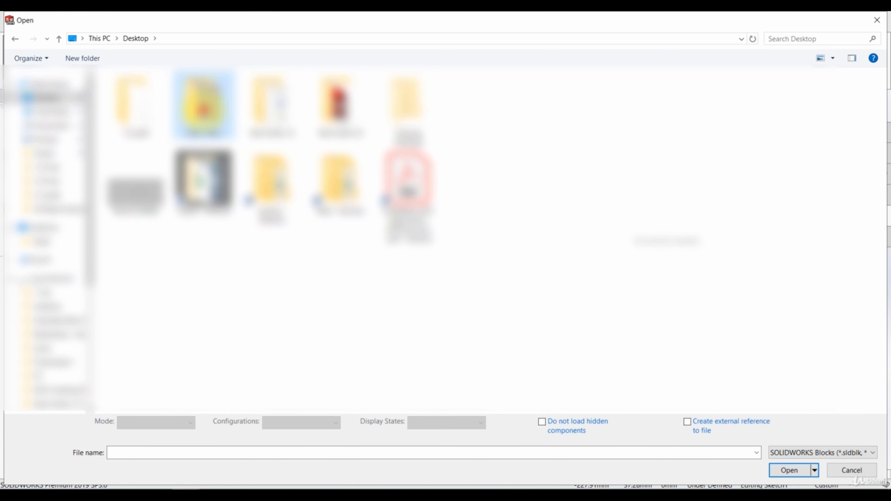
double_click(203, 106)
click(155, 130)
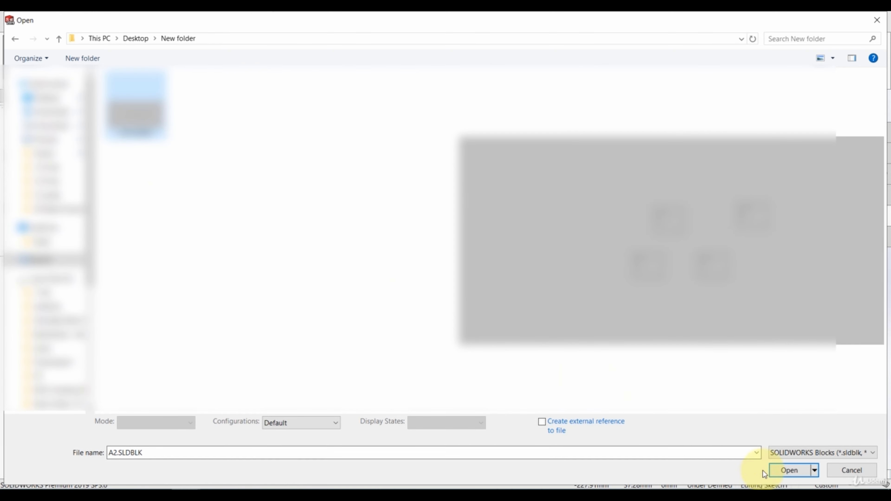
click(783, 471)
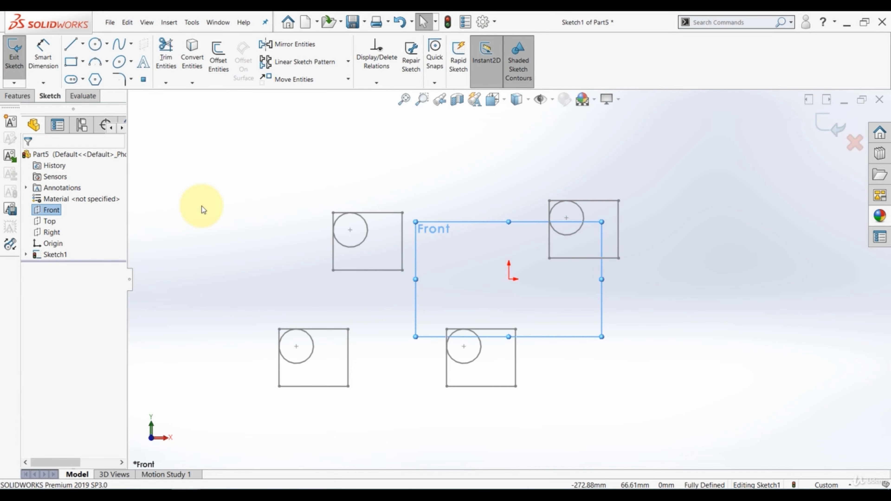
Insert two separate instances of block A1 to the left of the four-rectangle block, one above the other.
click(10, 155)
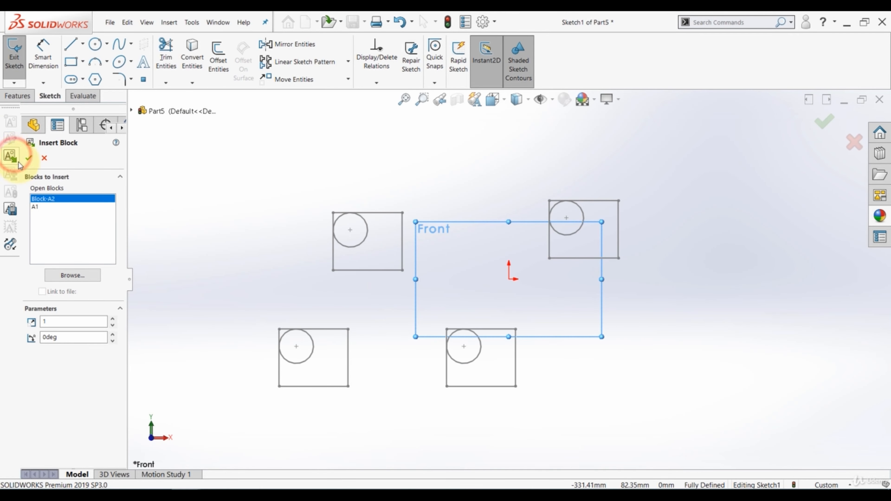
click(36, 206)
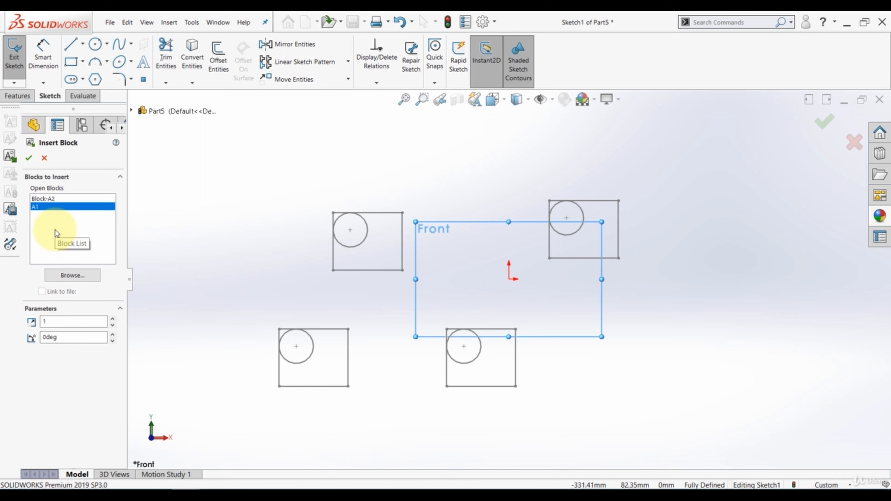
click(39, 199)
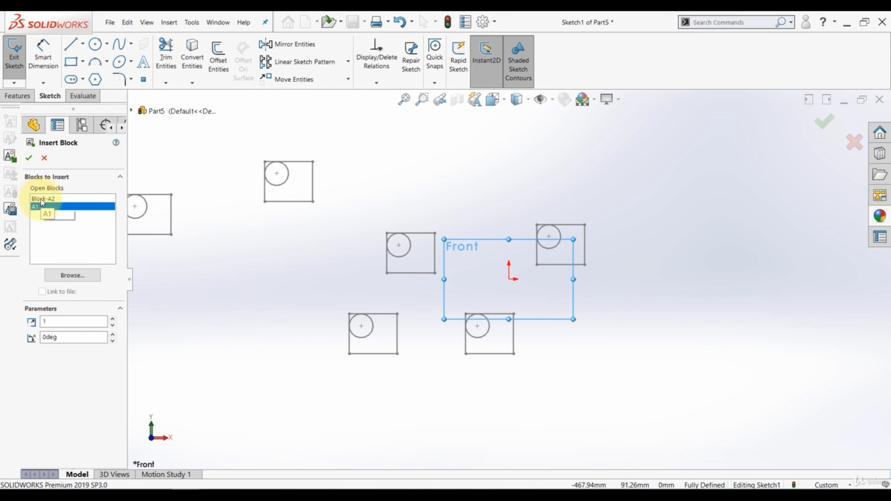
click(33, 206)
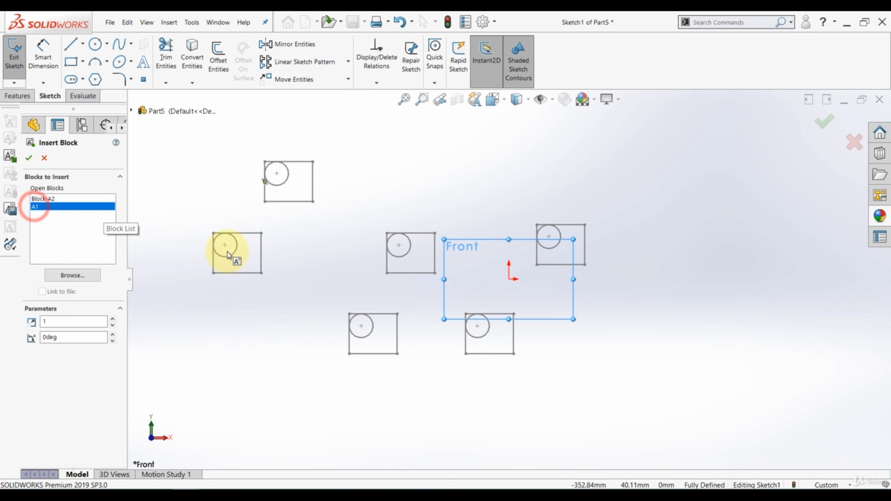
click(227, 254)
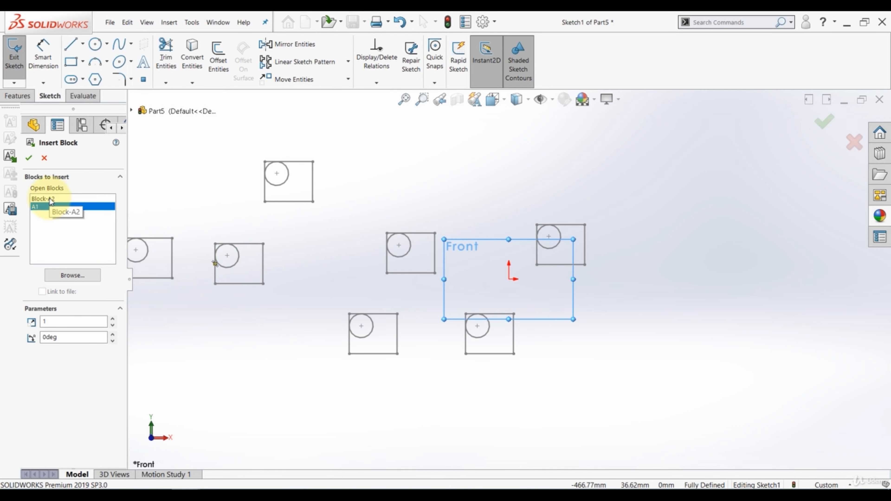
Insert another instance of Block-A2 to the upper right of the existing blocks and finish inserting.
click(40, 198)
key(z)
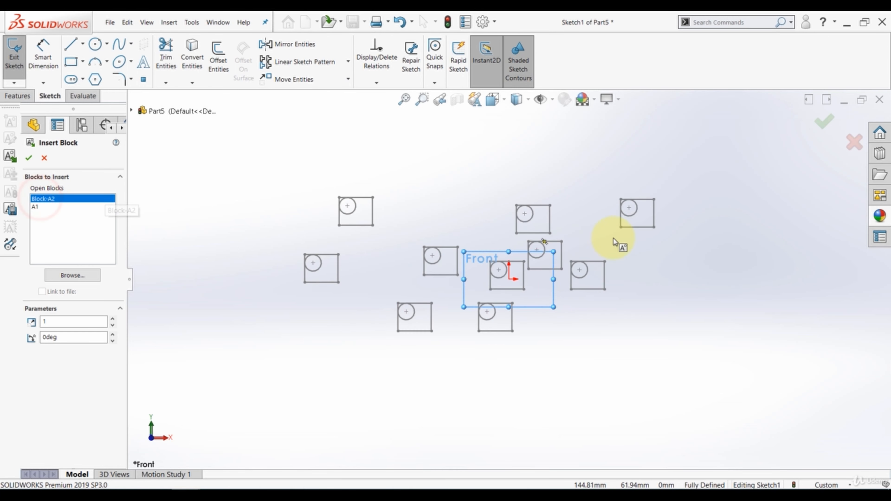
click(670, 202)
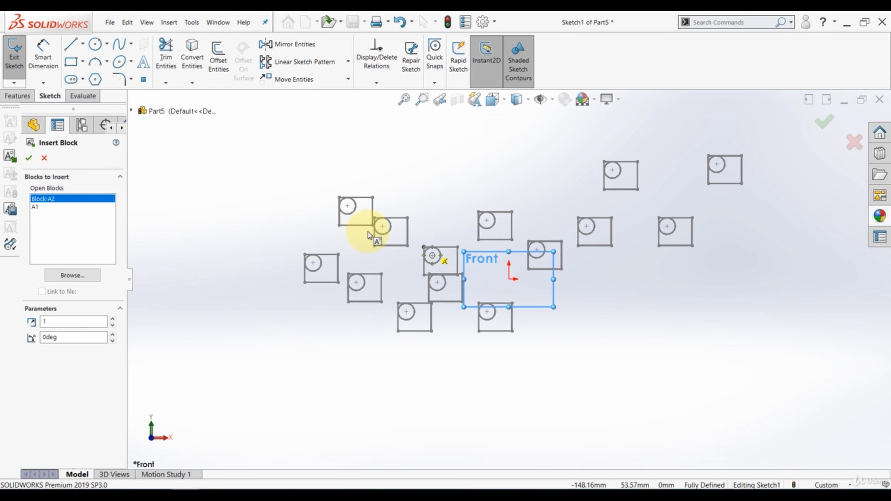
click(30, 159)
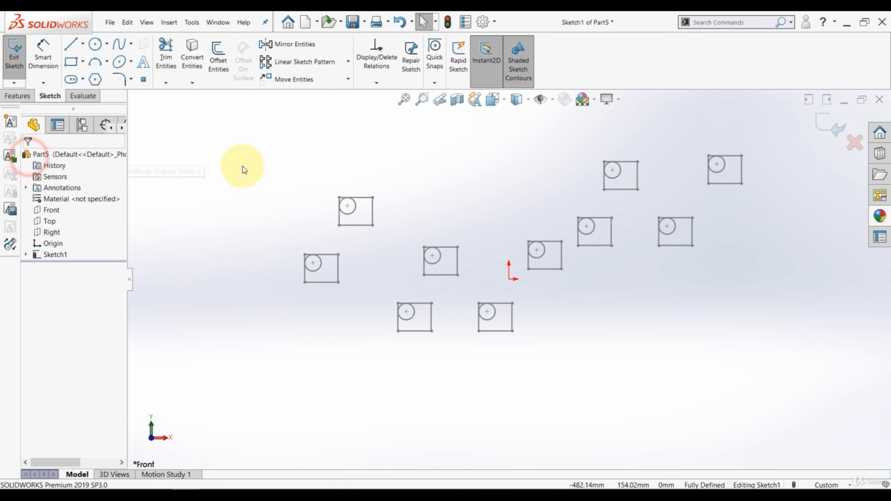
Switch to the Part3 sketch and save its block instance A1-1 as a SOLIDWORKS Blocks file named A3.
click(218, 23)
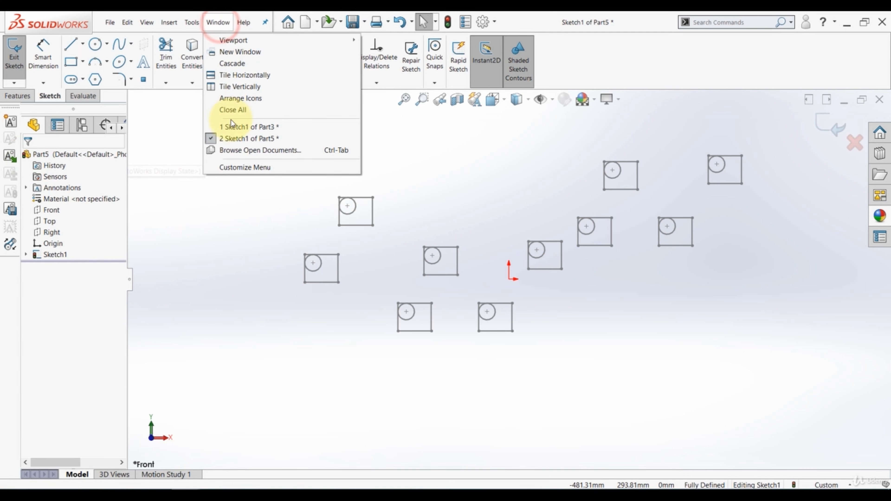
click(232, 130)
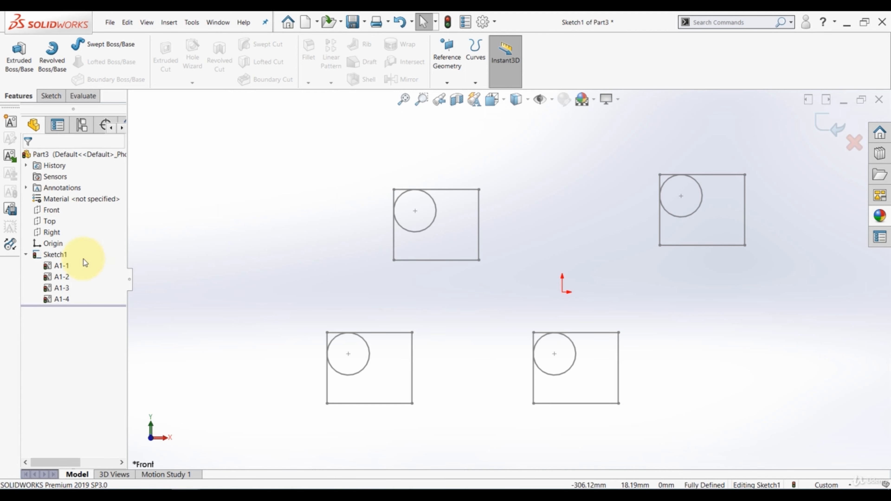
click(53, 268)
click(10, 209)
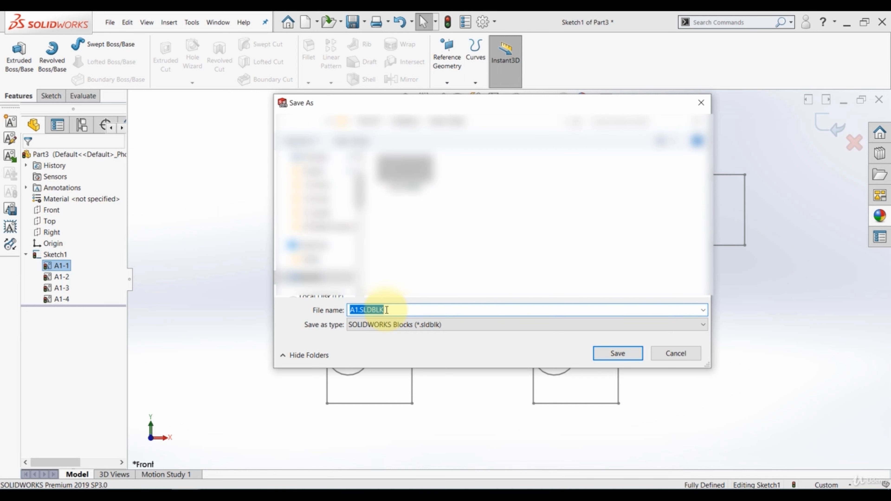
text(a)
key(BackSpace)
text(A1)
key(Return)
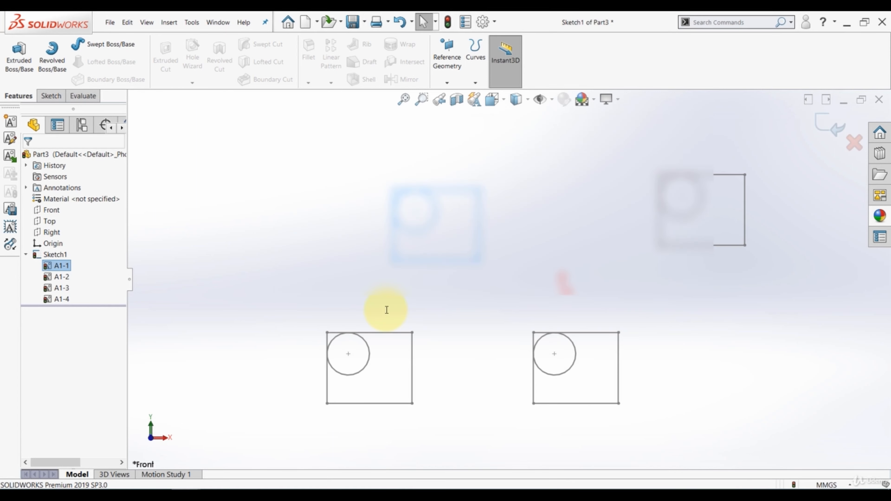
click(224, 179)
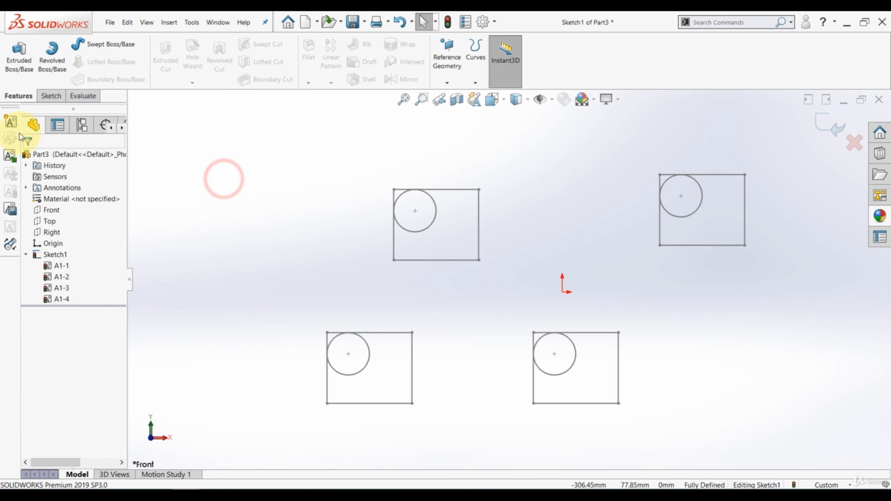
Load the block file A3.SLDBLK from the Desktop's New folder for insertion into the sketch.
click(10, 155)
click(80, 275)
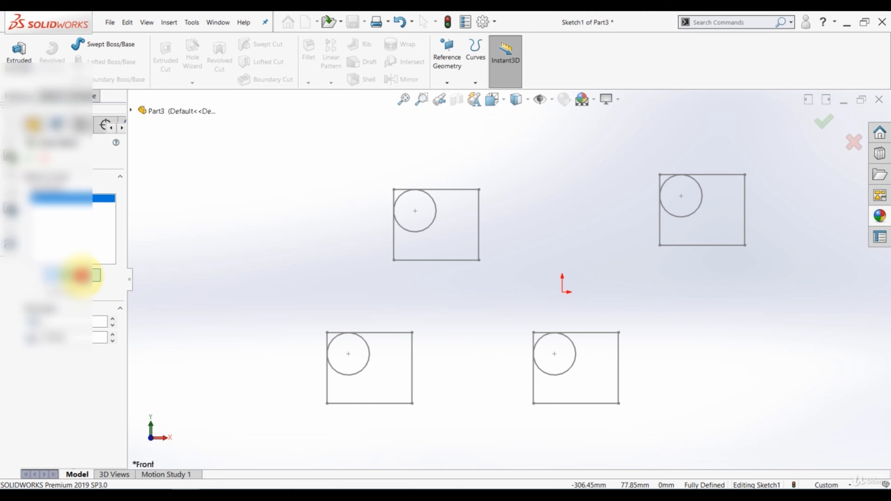
click(57, 102)
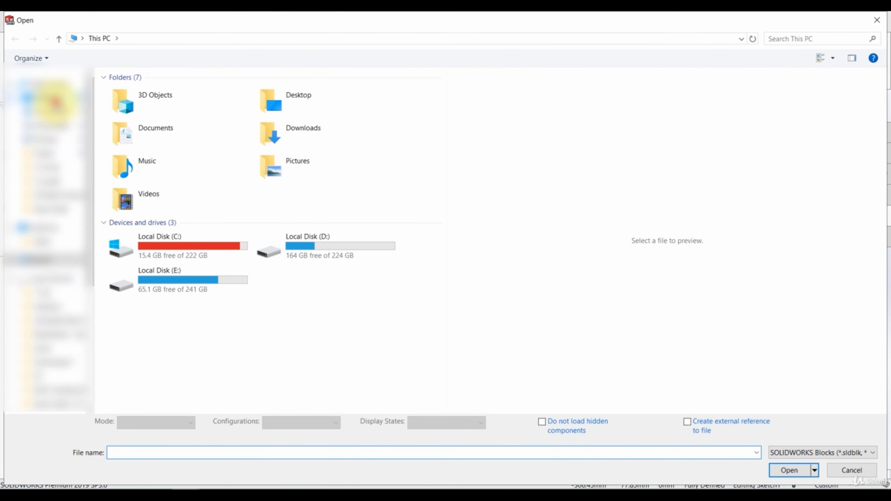
double_click(187, 113)
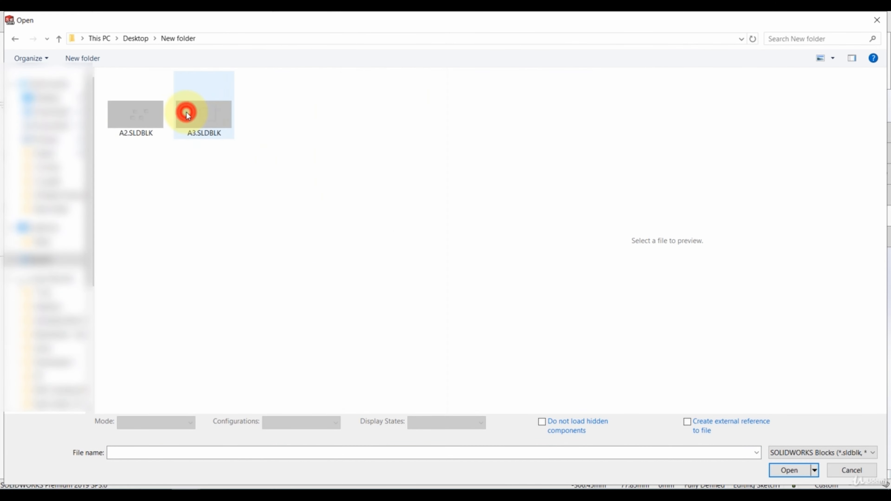
click(205, 127)
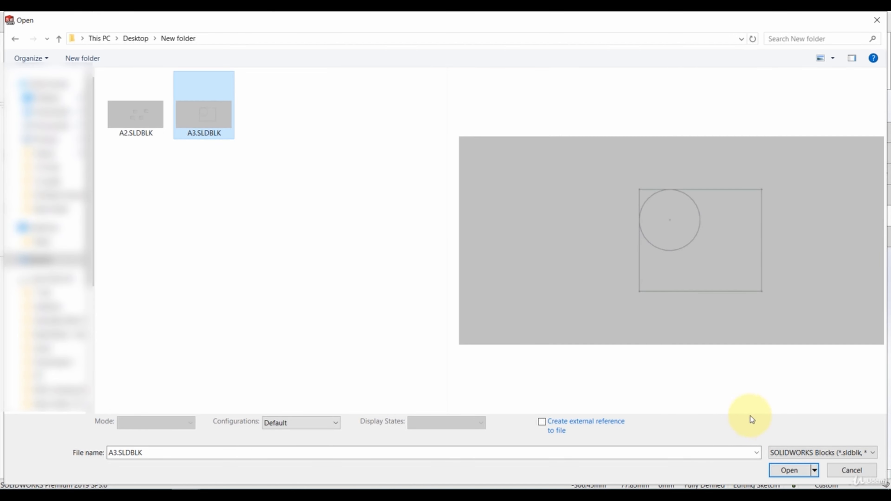
click(786, 471)
Place four instances of block A3 around the upper-left side of the existing A1 blocks.
click(229, 181)
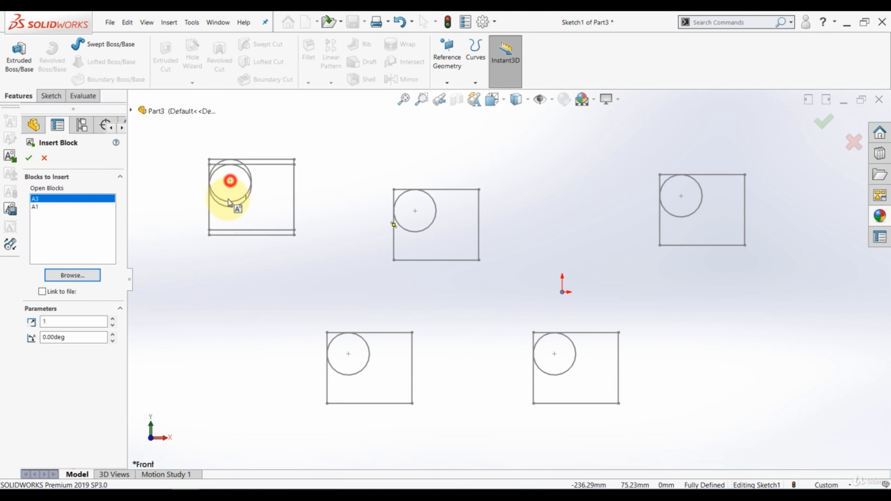
scroll(334, 289, up, 3)
click(279, 301)
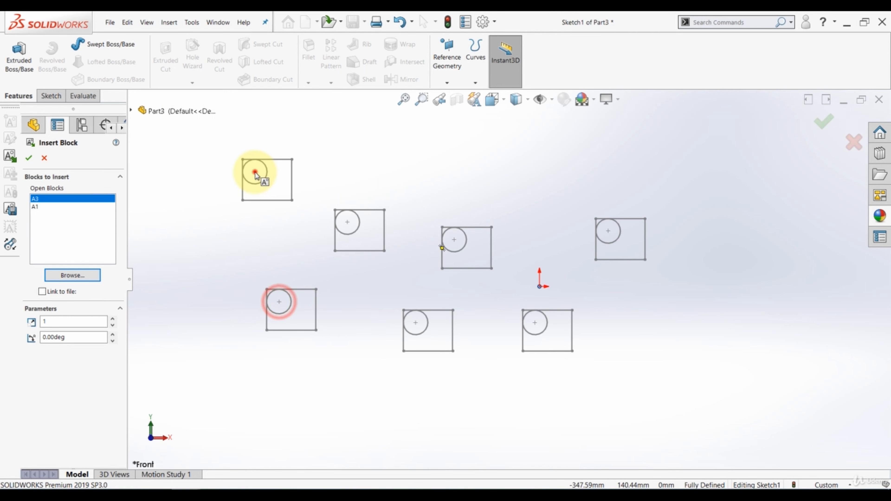
click(255, 172)
click(429, 145)
key(Escape)
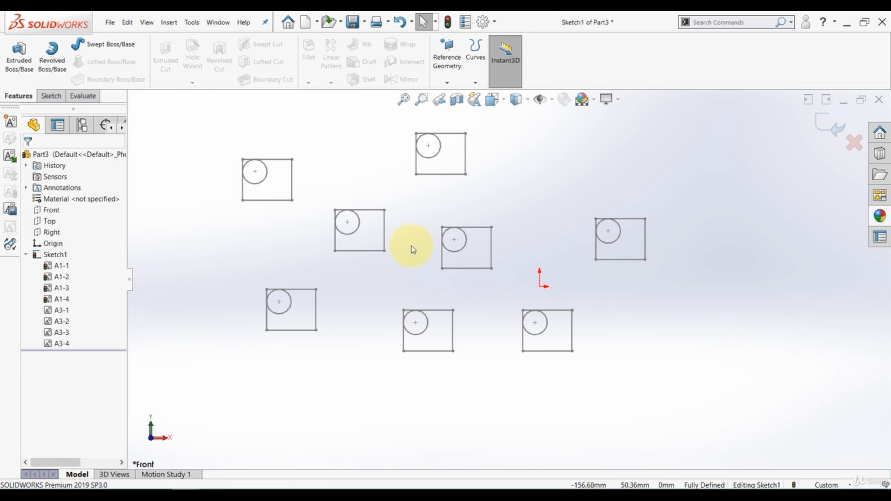
Edit the upper-left A3 block, setting its circle diameter to 25 mm and its rectangle width to 80 mm.
click(243, 215)
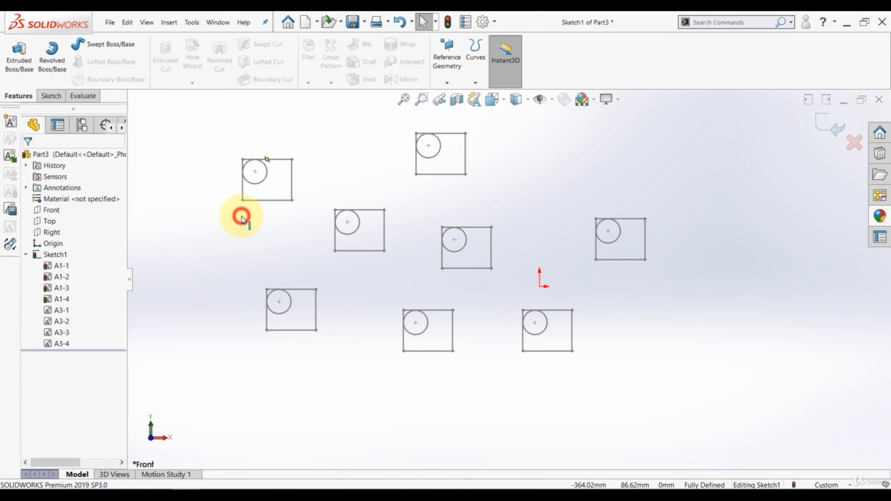
right_click(284, 161)
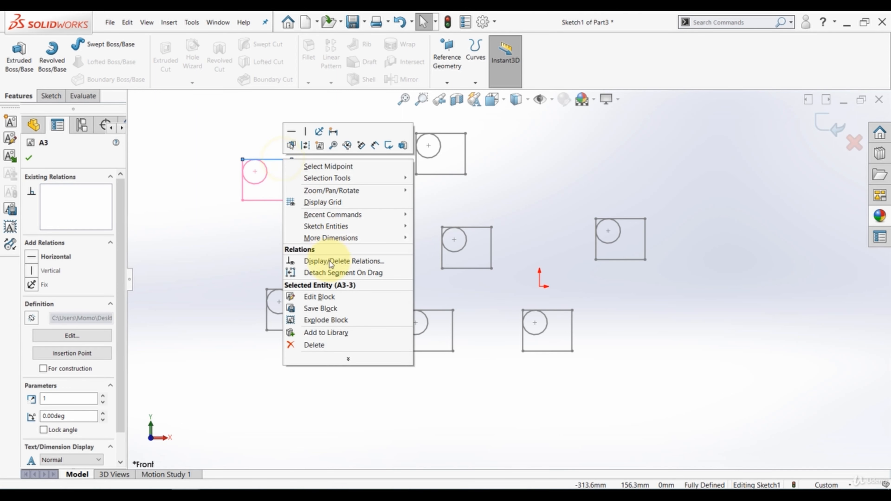
click(324, 299)
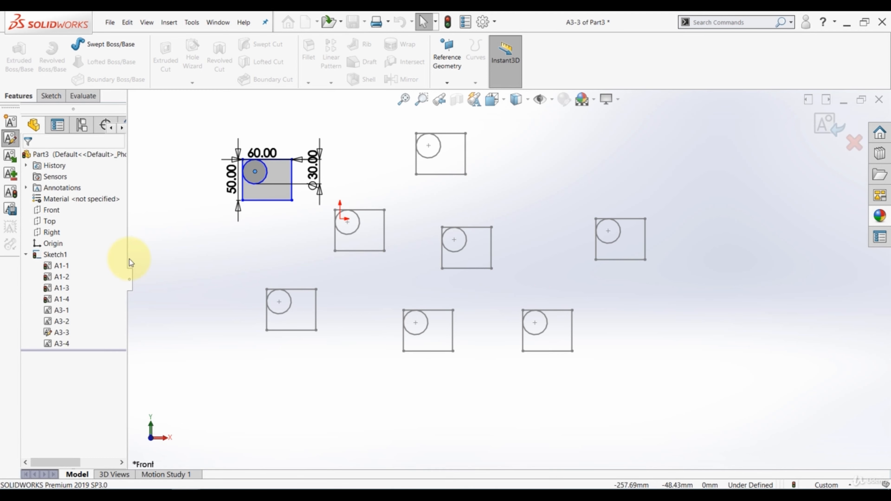
scroll(290, 124, down, 4)
click(374, 230)
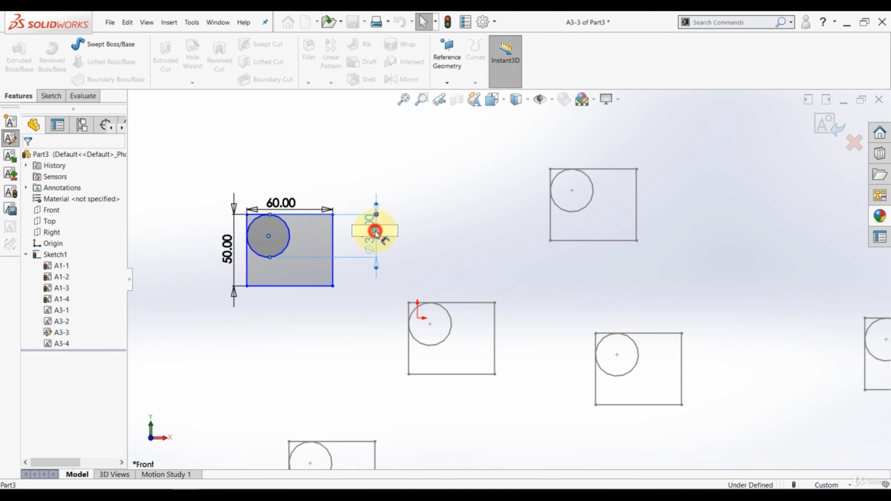
text(25)
key(Return)
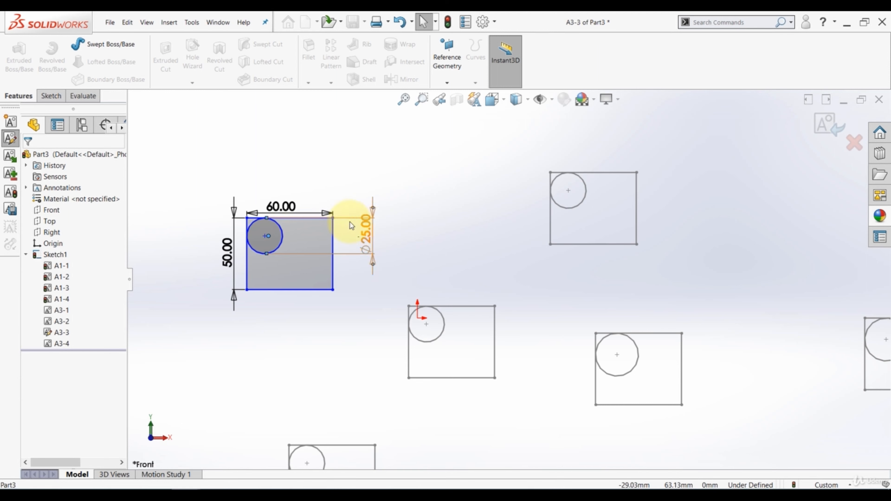
click(281, 204)
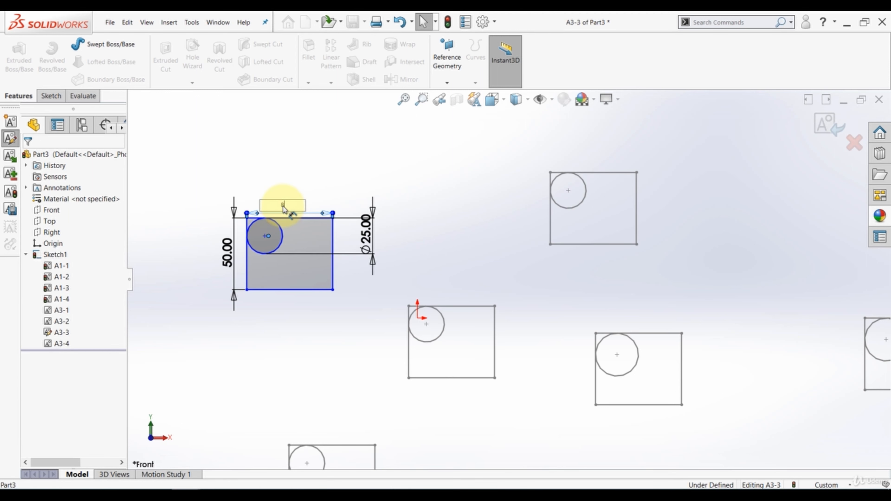
text(80)
key(Return)
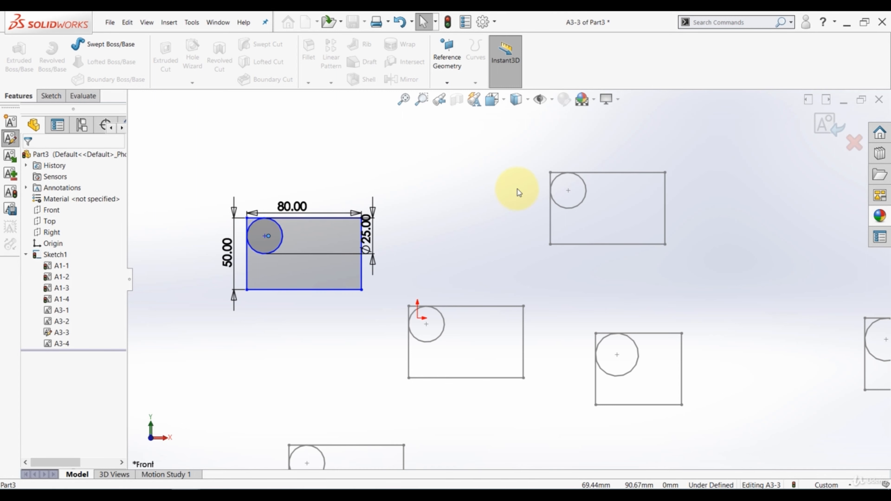
Finish editing the A3 block and rebuild the part.
click(823, 132)
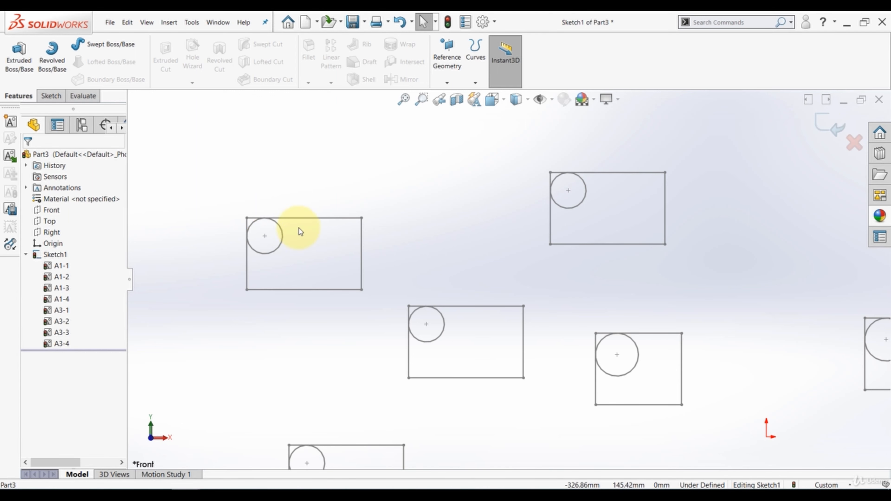
scroll(299, 228, up, 3)
scroll(299, 228, down, 1)
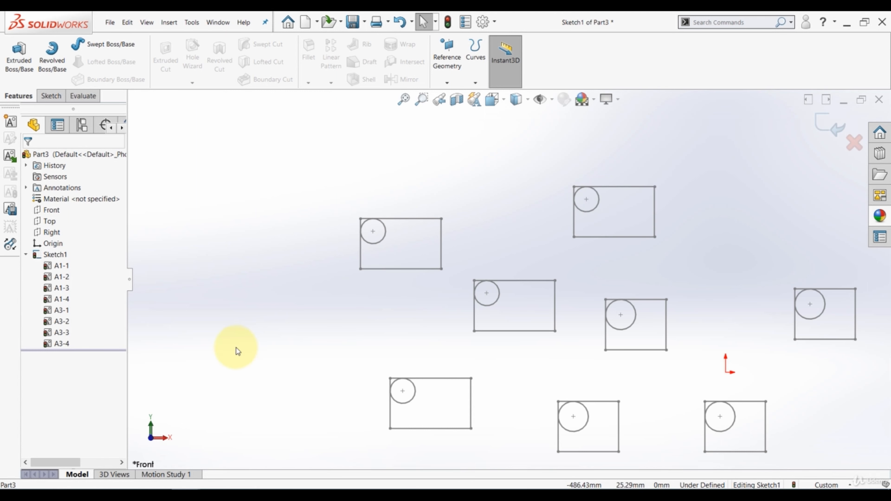
key(ctrl+b)
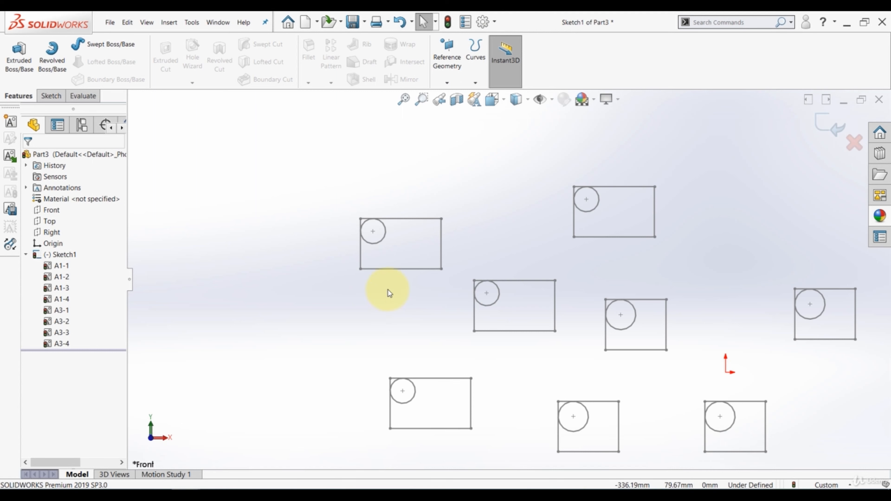
Explode the upper-left A3 block instance into ordinary sketch entities.
click(409, 217)
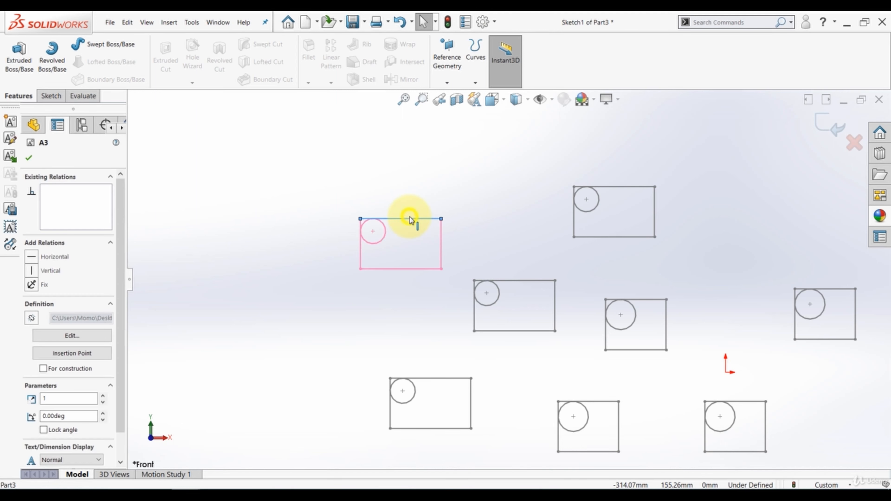
right_click(410, 217)
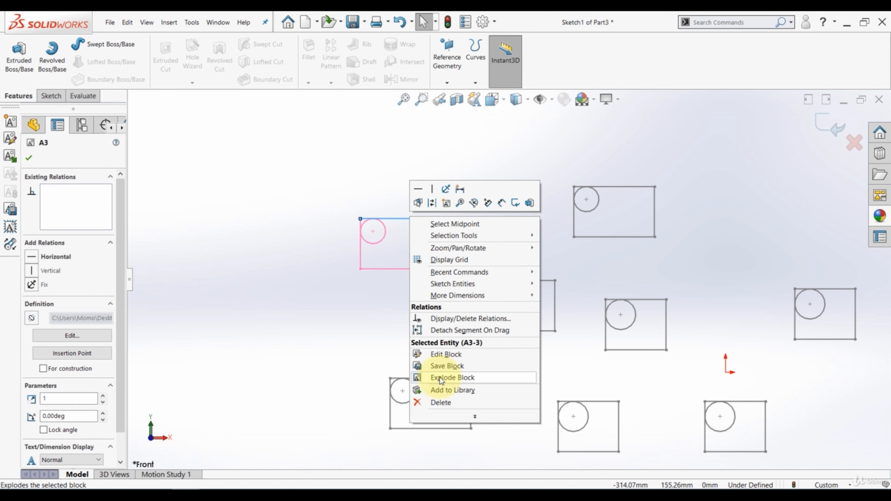
click(425, 379)
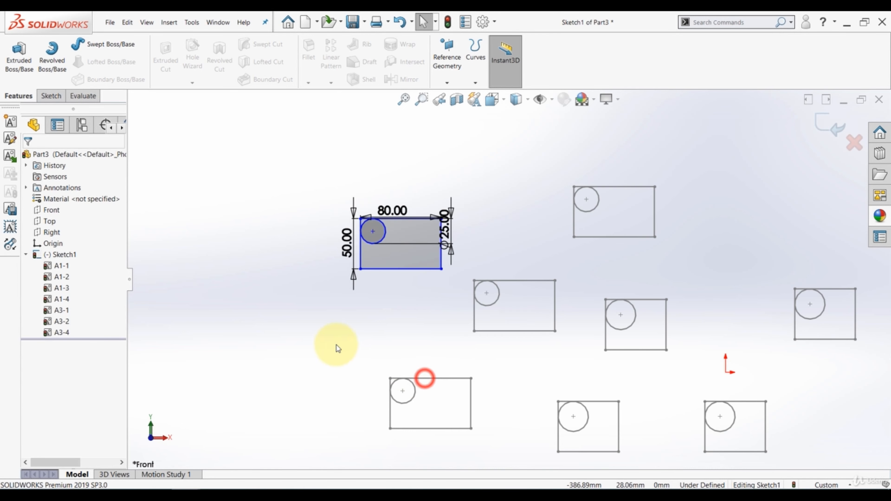
click(335, 341)
Move the exploded rectangle's height, width and circle diameter dimensions outward, clear of the geometry.
drag(344, 252, 297, 243)
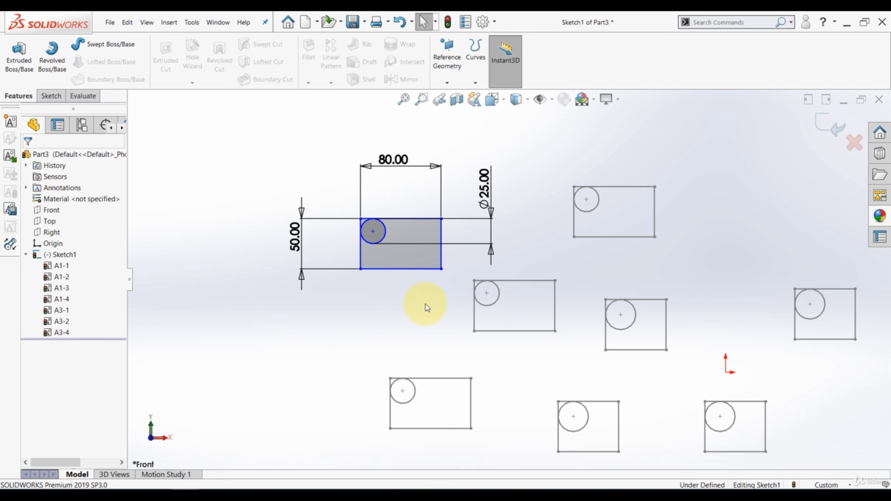
scroll(385, 230, up, 2)
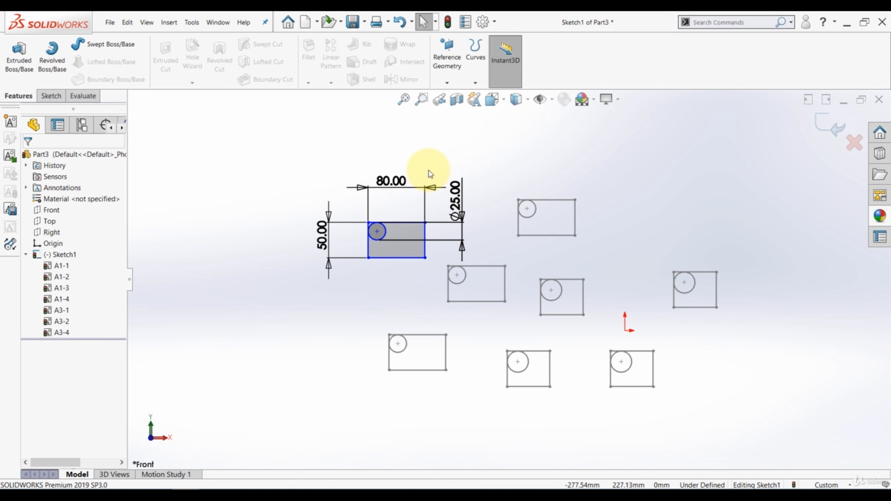
click(427, 144)
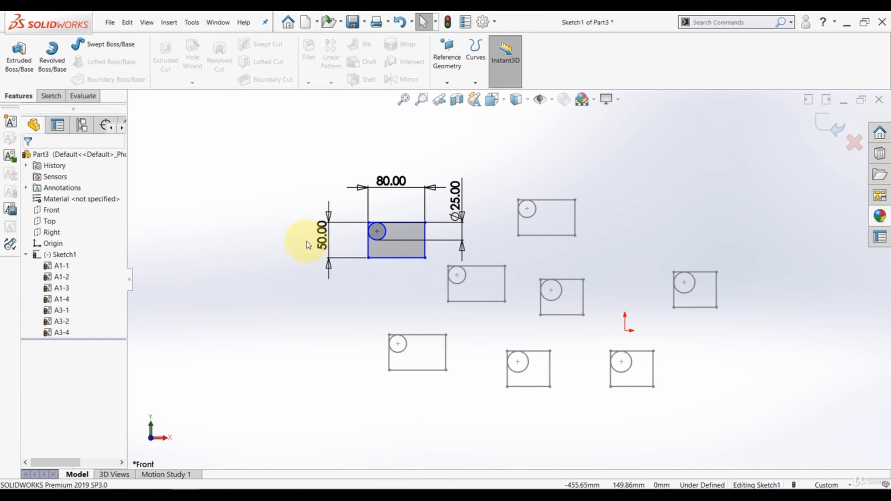
Raise the exploded rectangle's width dimension and move the rectangle with its circle farther to the upper left of the blocks.
click(50, 96)
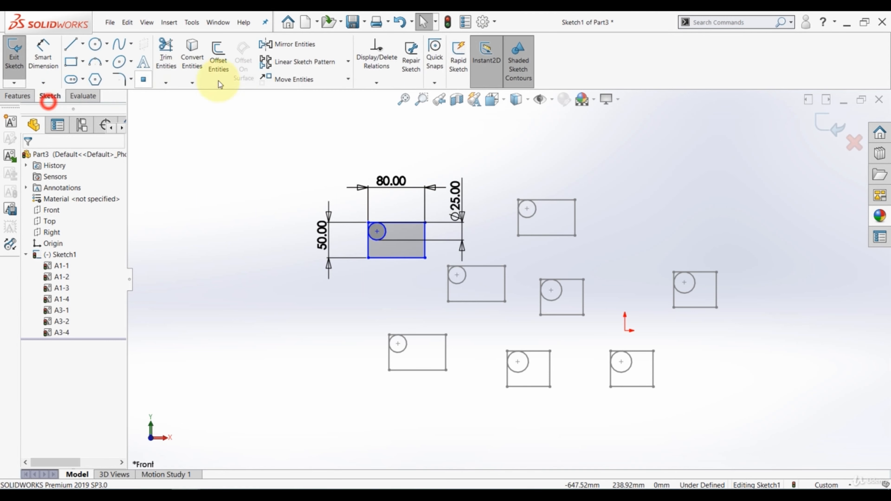
click(352, 289)
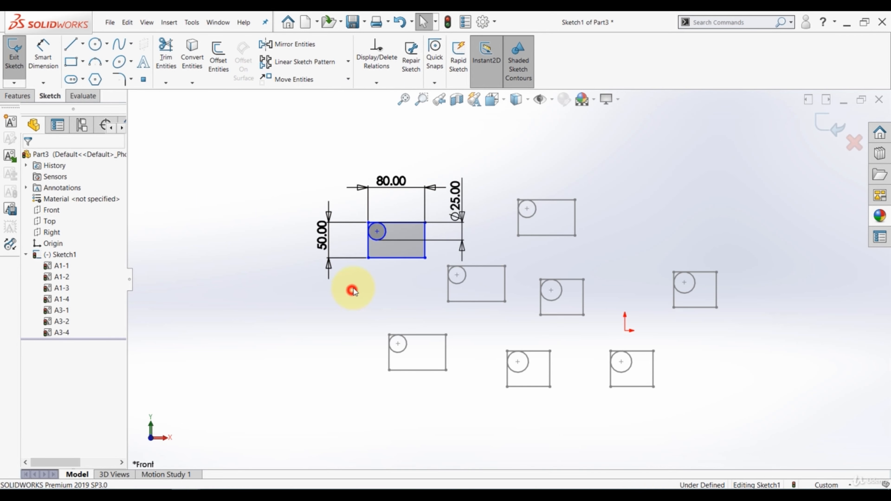
click(392, 182)
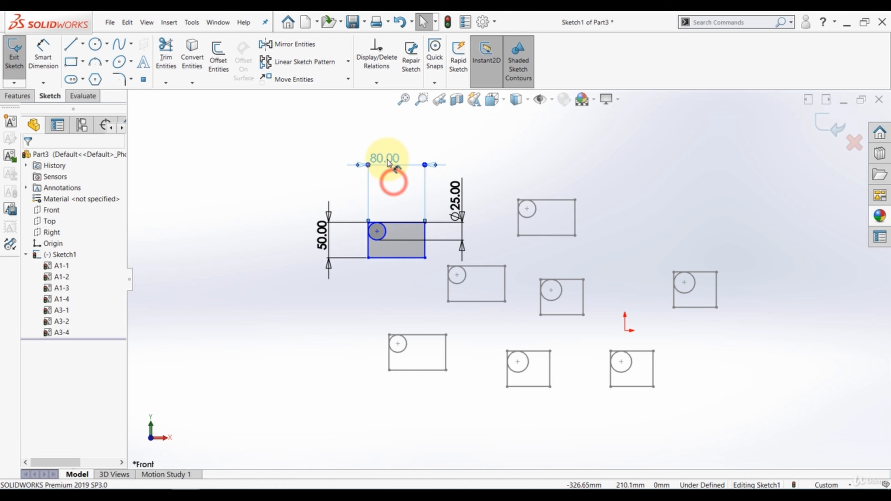
click(398, 286)
drag(425, 258, 280, 248)
click(272, 256)
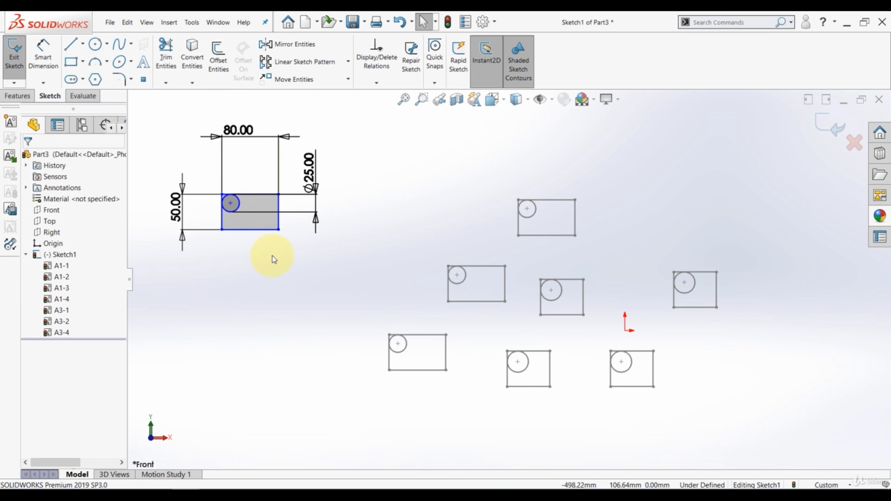
Move the topmost A3 block instance farther right and up, and the rightmost A1 instance down and to the right.
drag(575, 235, 547, 224)
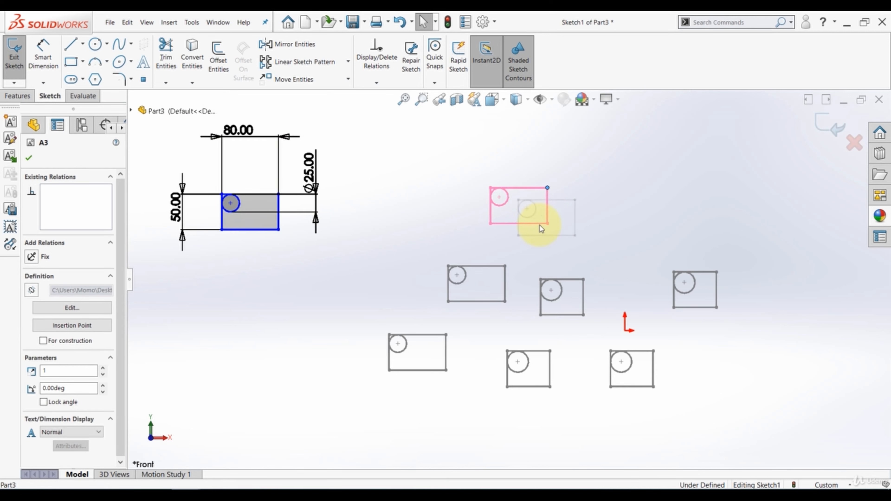
click(542, 250)
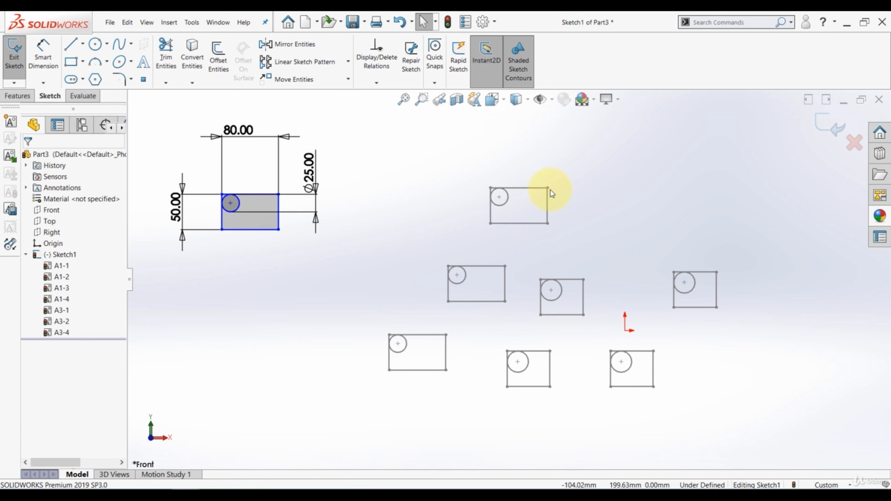
drag(548, 189, 618, 174)
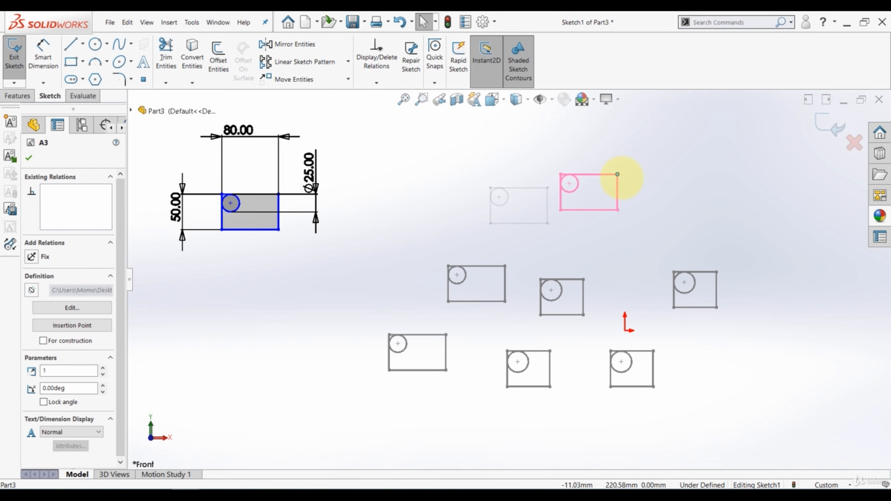
drag(717, 308, 751, 356)
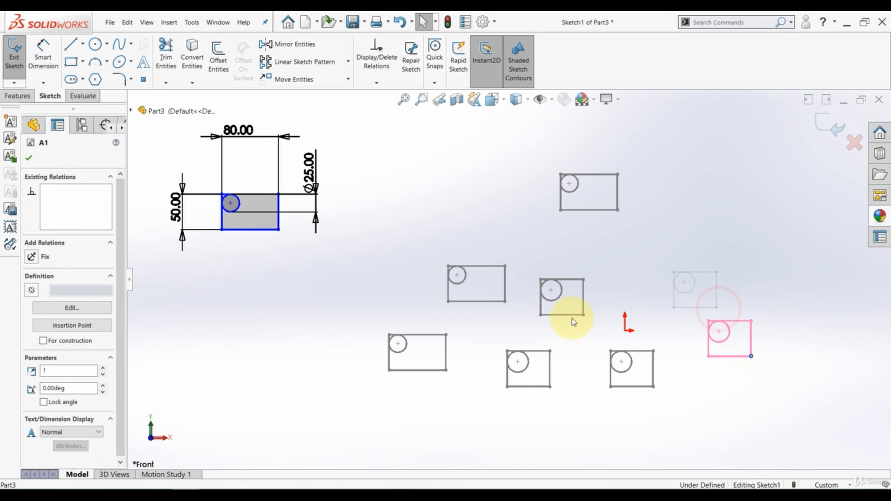
click(392, 239)
click(275, 298)
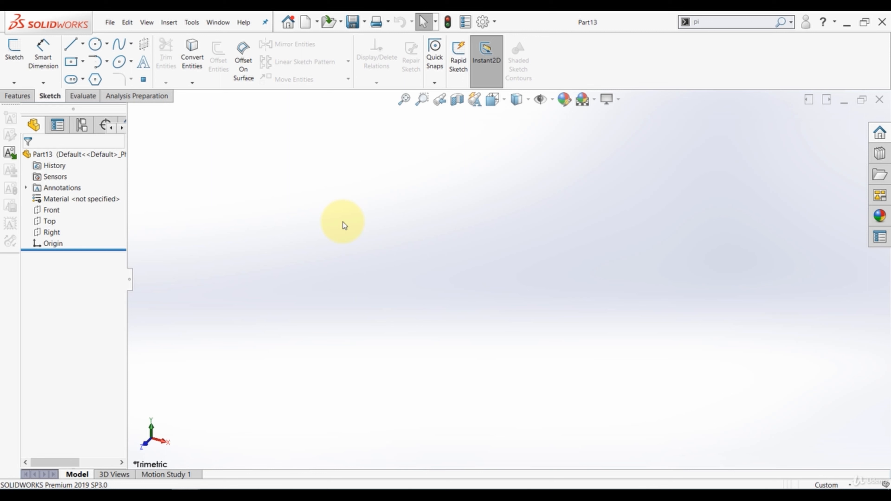
Start a sketch on the Front plane and draw a corner rectangle about 172 mm wide and 15 mm high beside the origin.
click(51, 210)
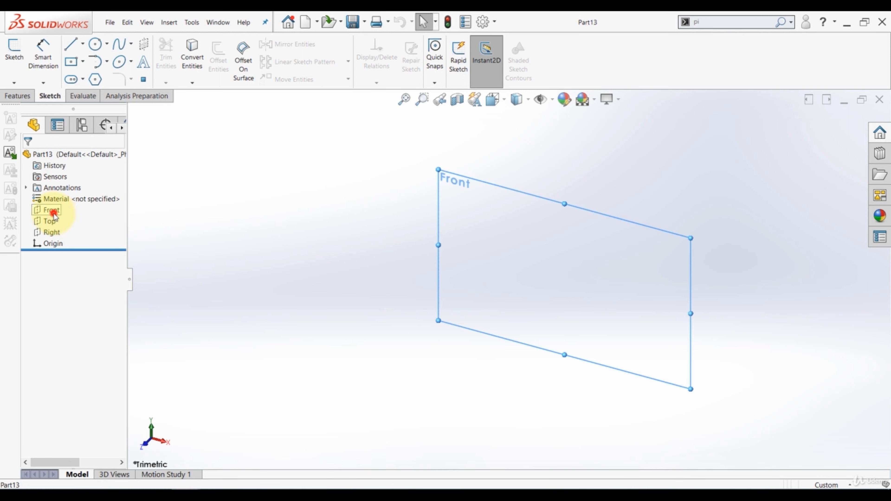
click(62, 200)
click(314, 155)
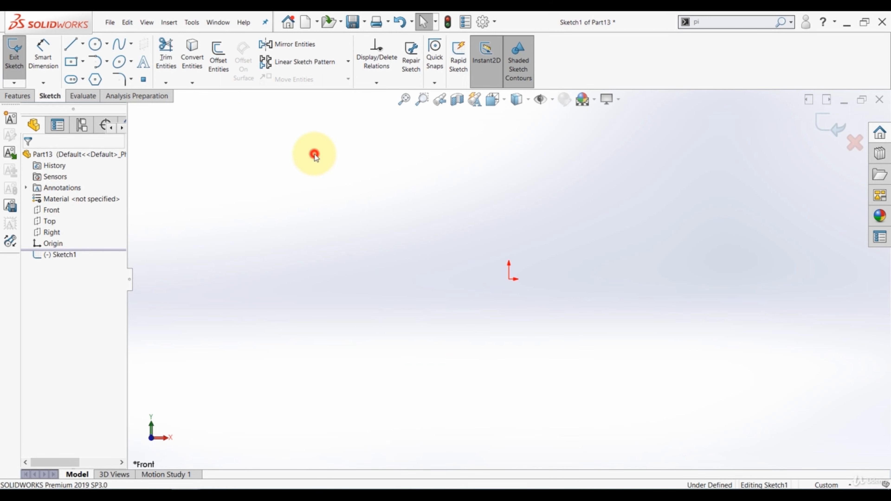
click(83, 62)
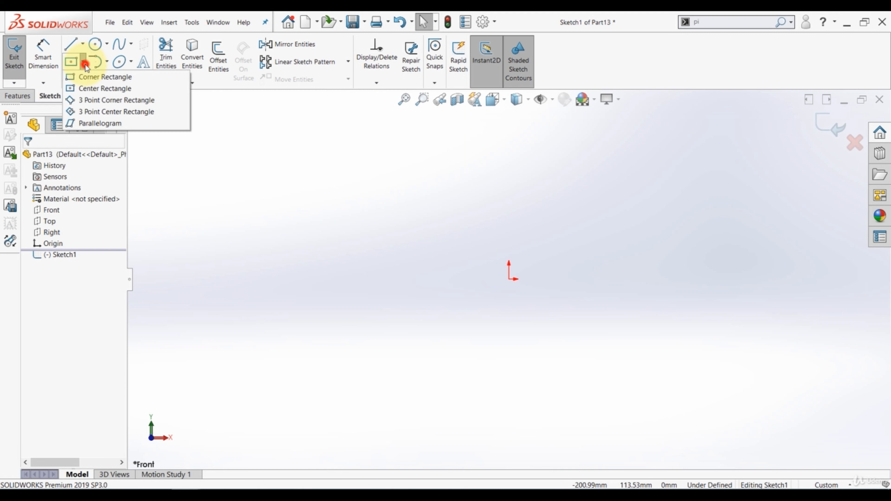
click(87, 77)
click(495, 296)
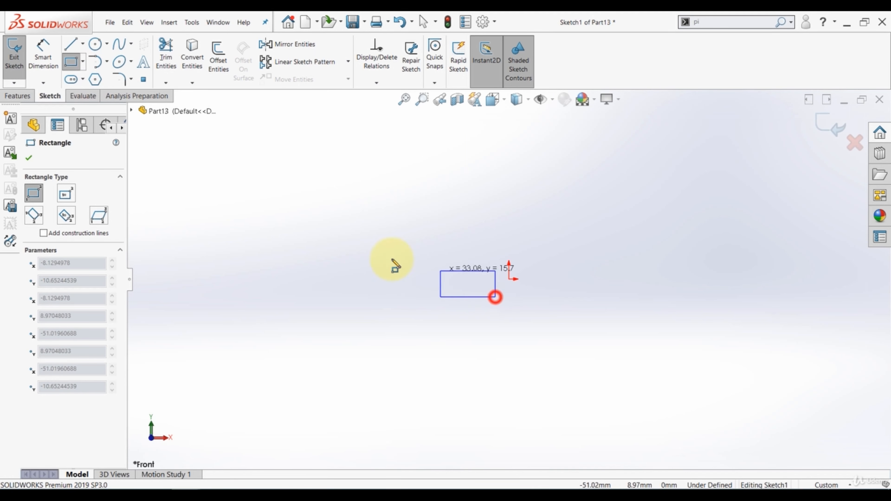
click(210, 277)
key(Escape)
Dimension the rectangle to a width of 200 mm and a height of 15 mm.
click(43, 53)
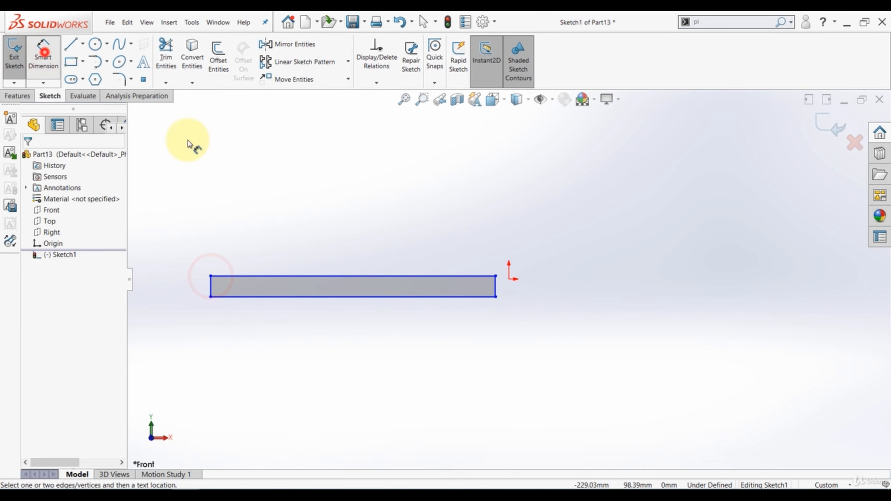
click(360, 277)
click(352, 324)
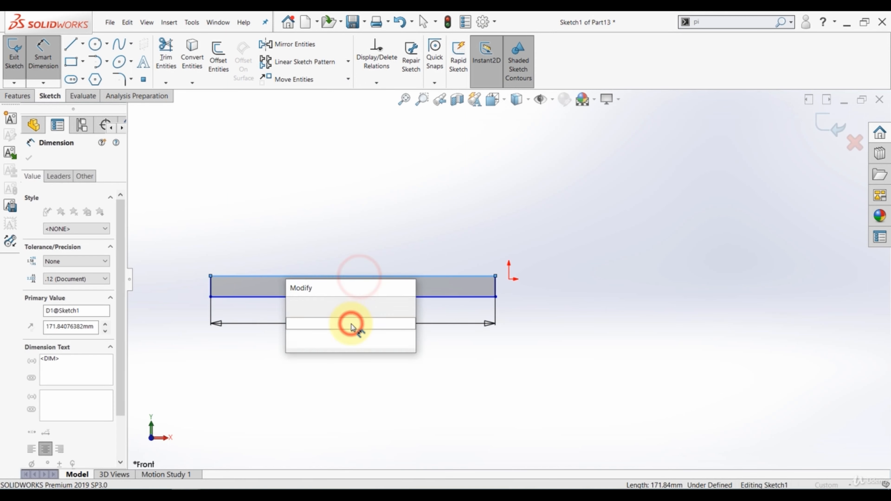
text(200)
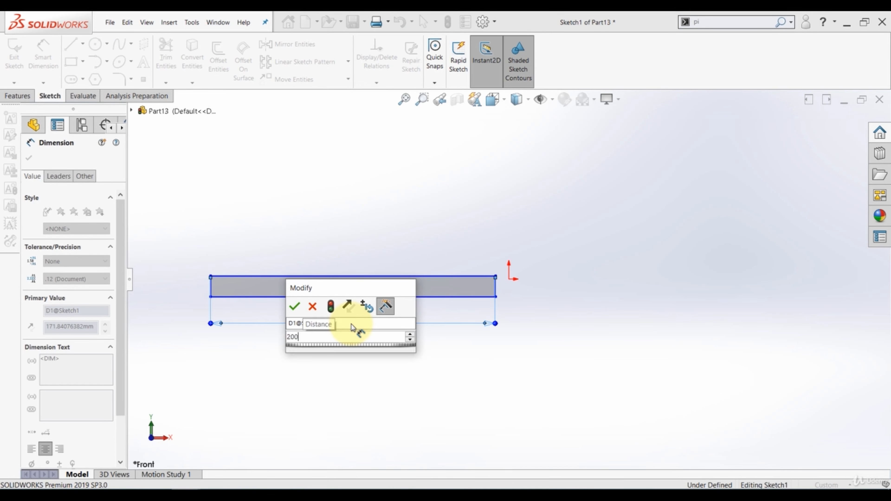
key(Return)
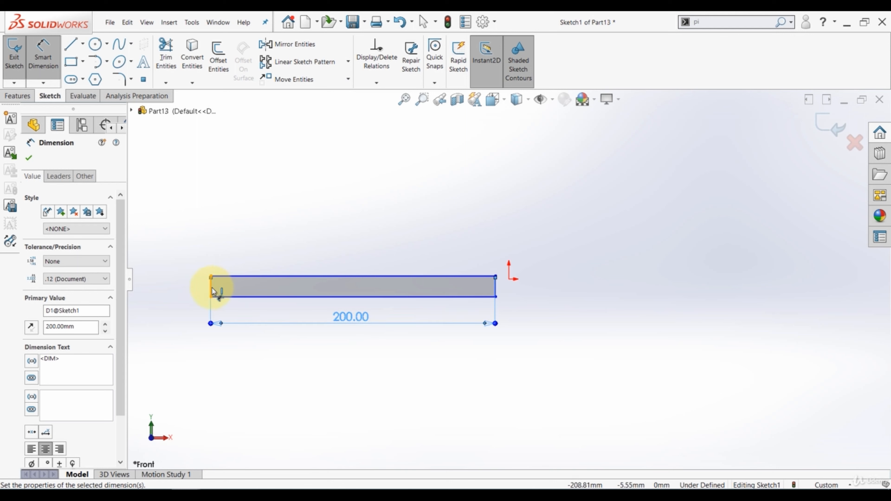
click(211, 286)
click(188, 336)
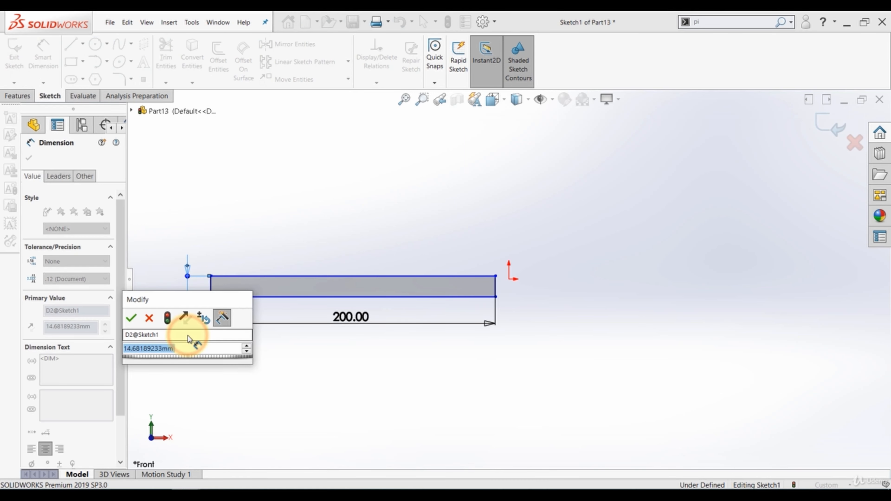
text(15)
key(Return)
key(Escape)
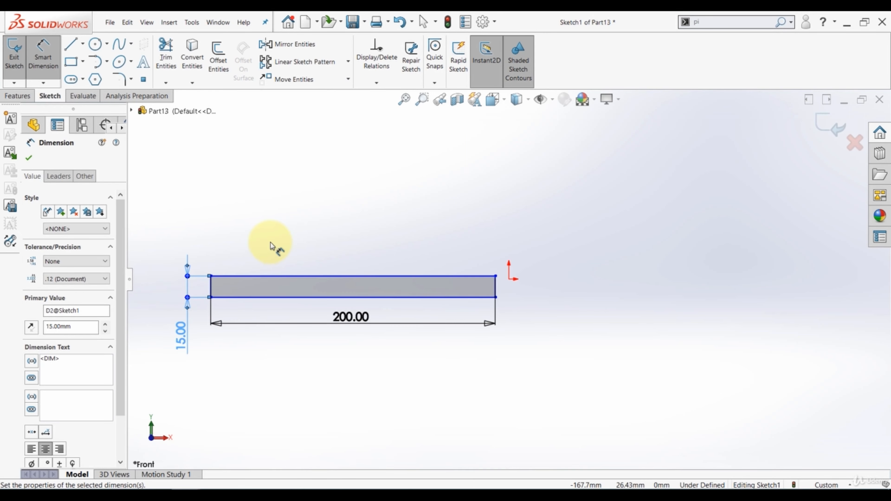
Make a block from the dimensioned rectangle's four lines.
drag(504, 262, 167, 375)
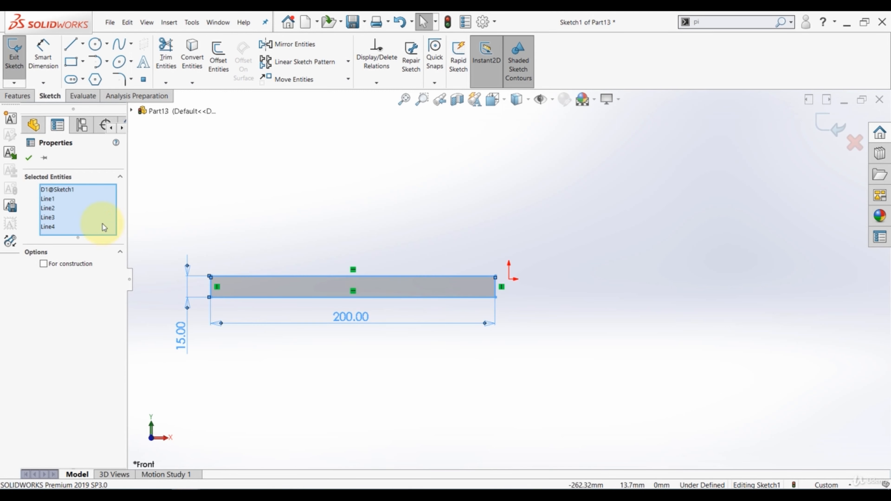
click(10, 119)
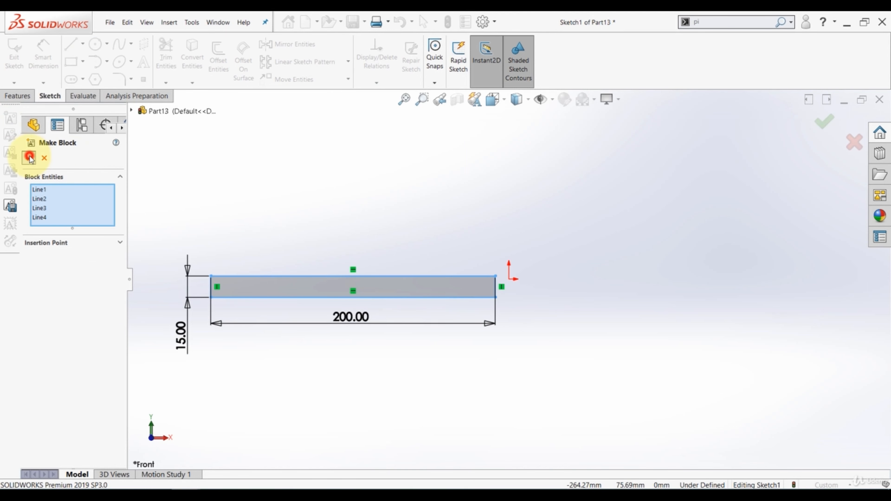
click(30, 157)
click(309, 229)
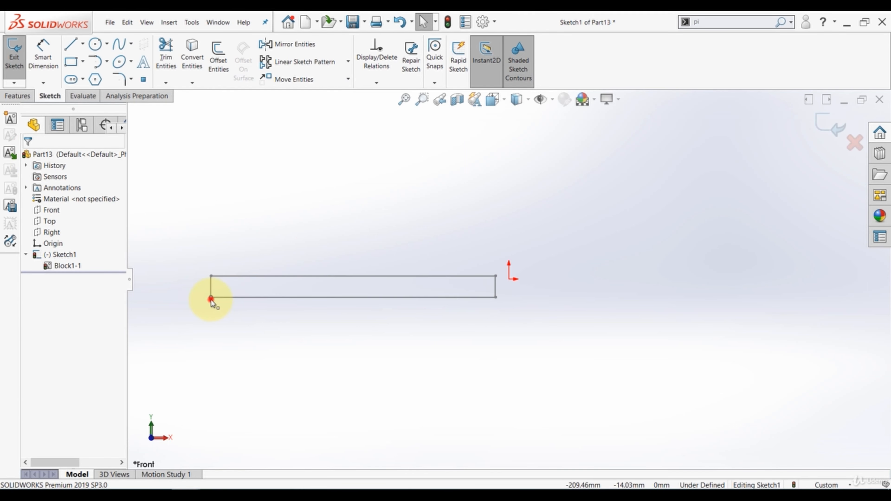
Move the rectangle block by its lower-left corner farther down and to the left in the sketch.
drag(211, 299, 178, 351)
click(217, 392)
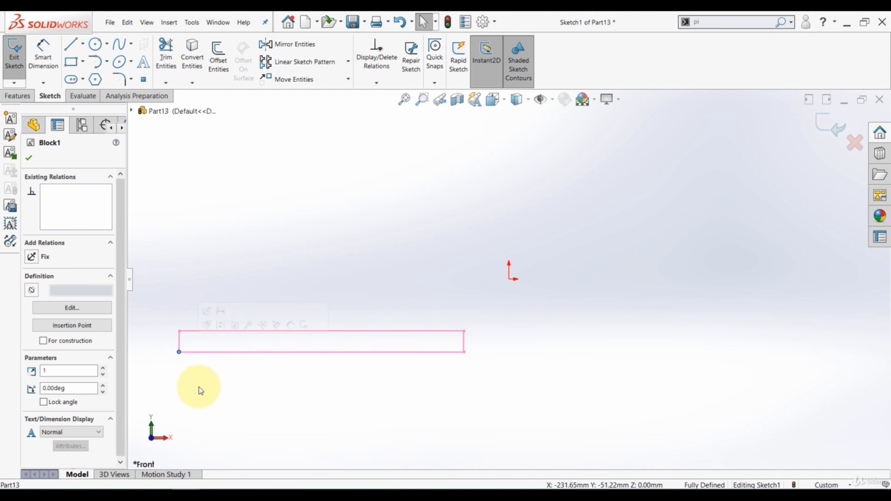
click(208, 393)
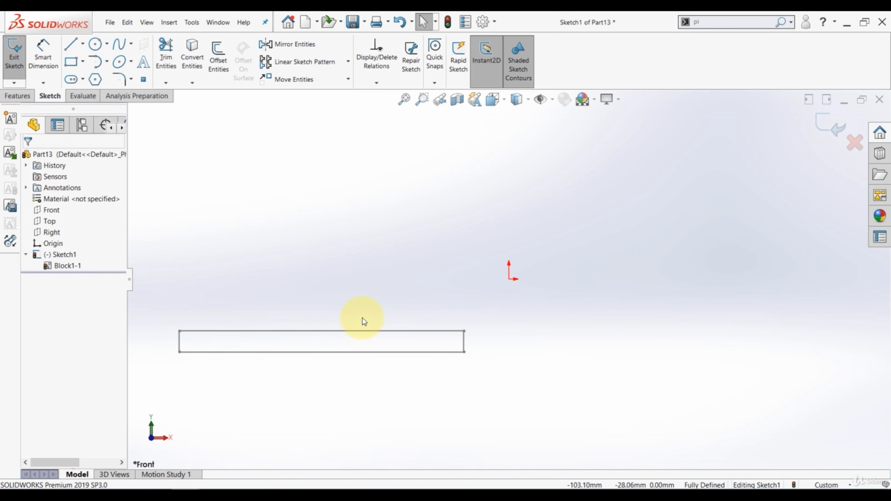
Sketch a circle above the rectangle block and dimension its diameter to 40 mm.
click(95, 43)
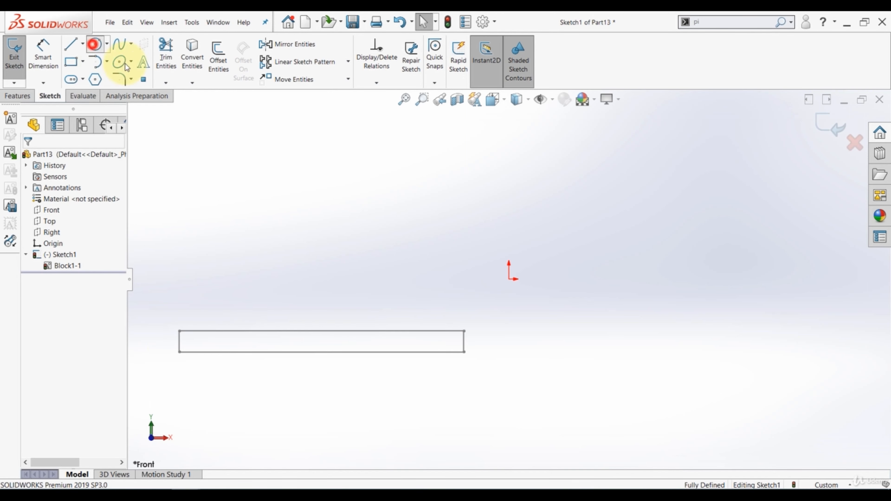
click(354, 194)
click(358, 221)
click(43, 53)
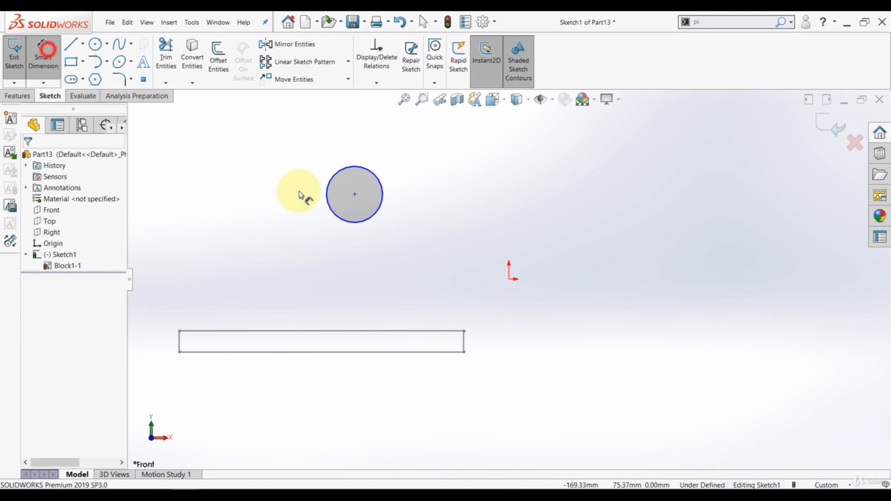
click(382, 203)
click(424, 201)
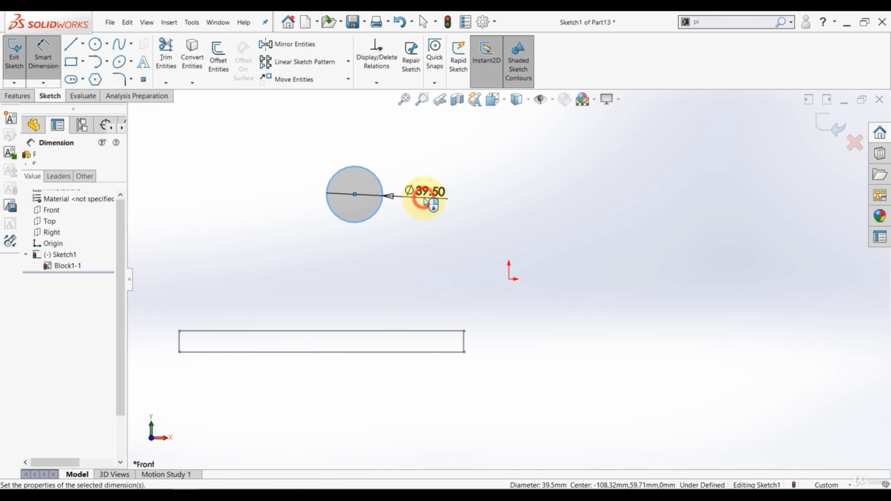
text(40)
key(Return)
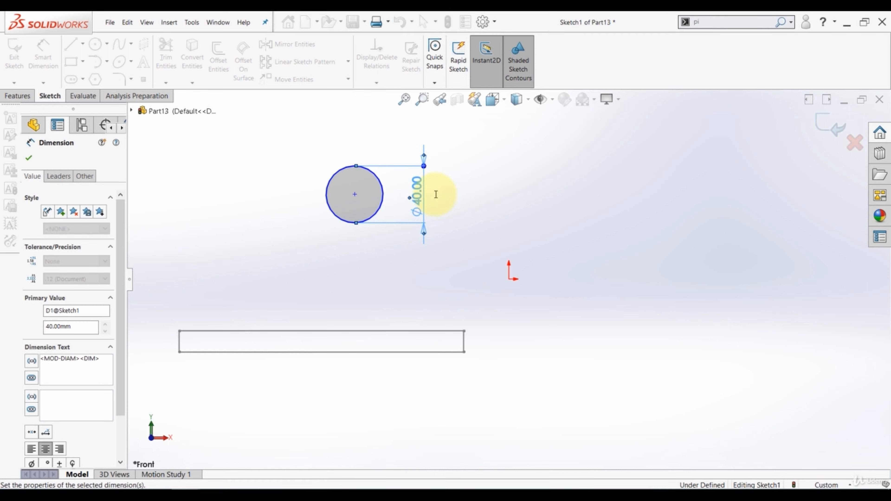
key(Escape)
Make a second block from the 40 mm circle.
drag(447, 143, 293, 257)
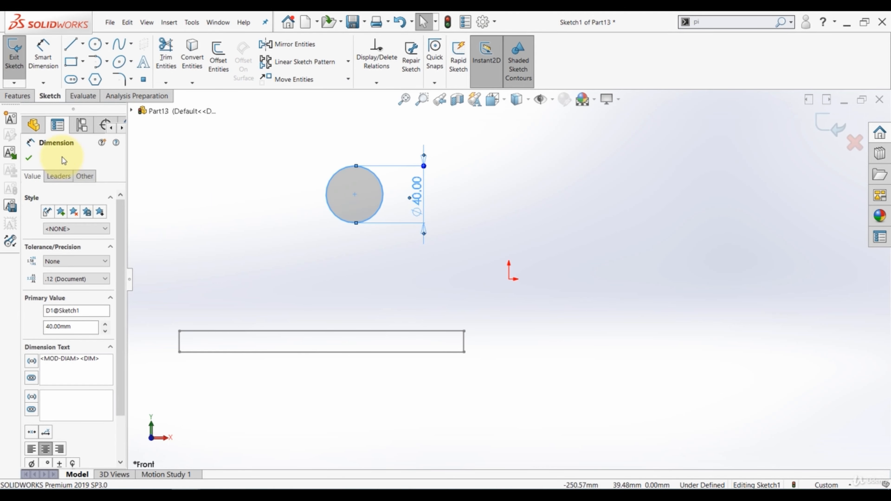
click(12, 119)
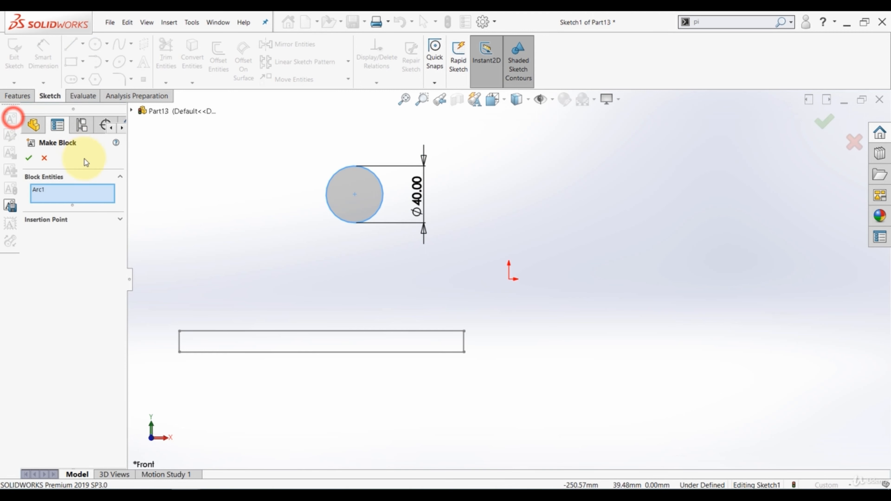
click(28, 158)
click(305, 252)
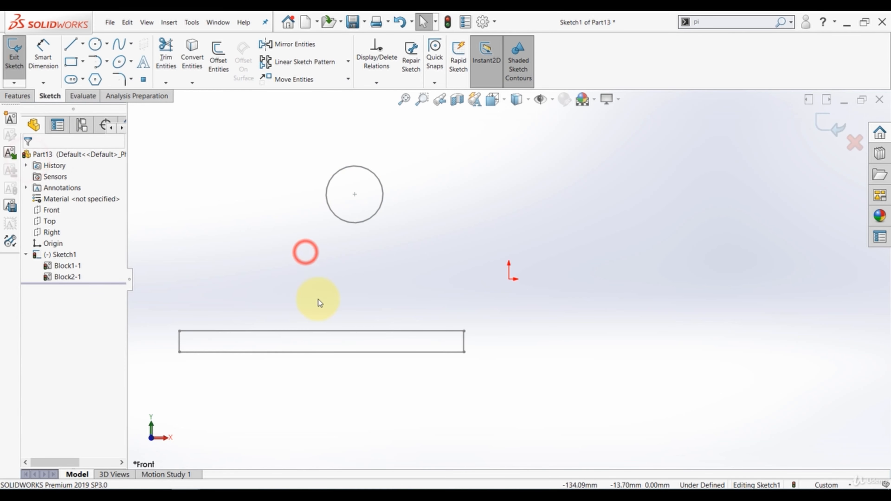
click(334, 370)
Add a Traction relation between the circle block and the rectangle block's upper edge.
click(352, 223)
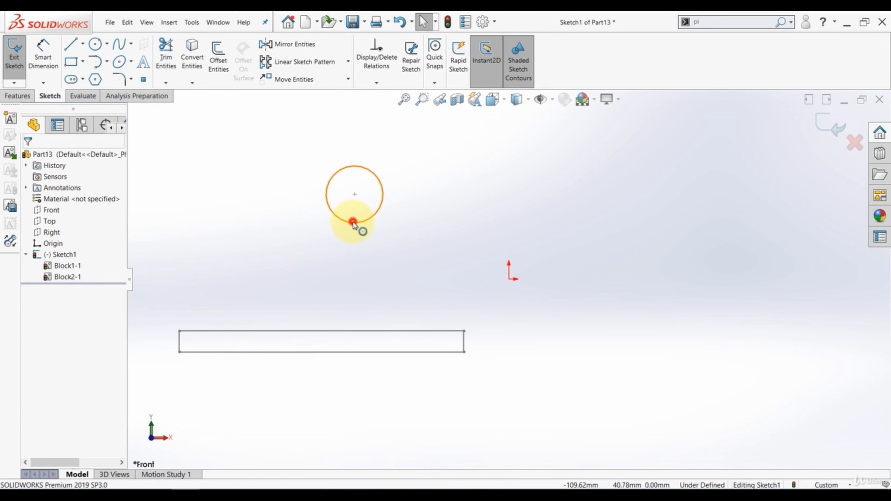
ctrl+click(356, 331)
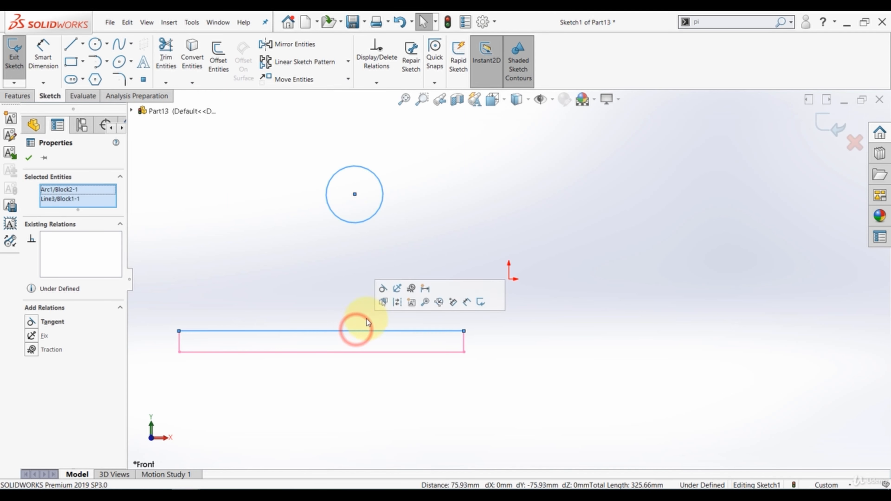
click(411, 290)
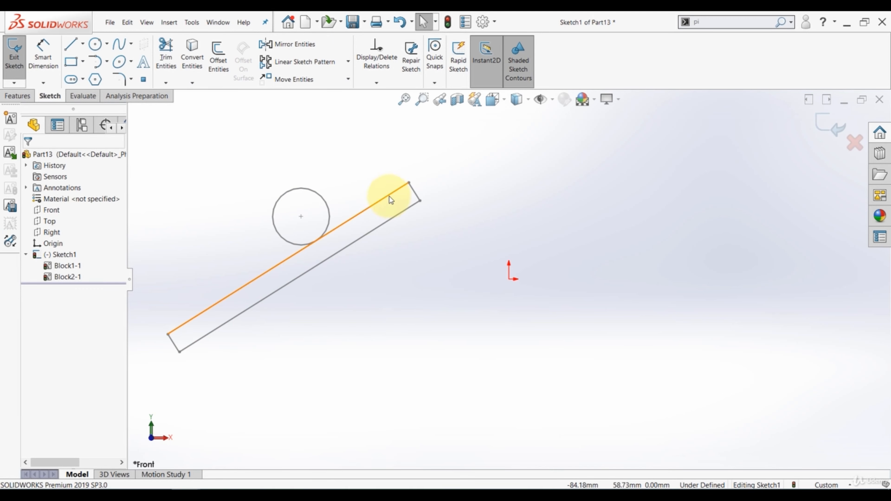
Add a Horizontal relation to the tilted rectangle block's long edge touching the circle.
click(354, 215)
click(396, 289)
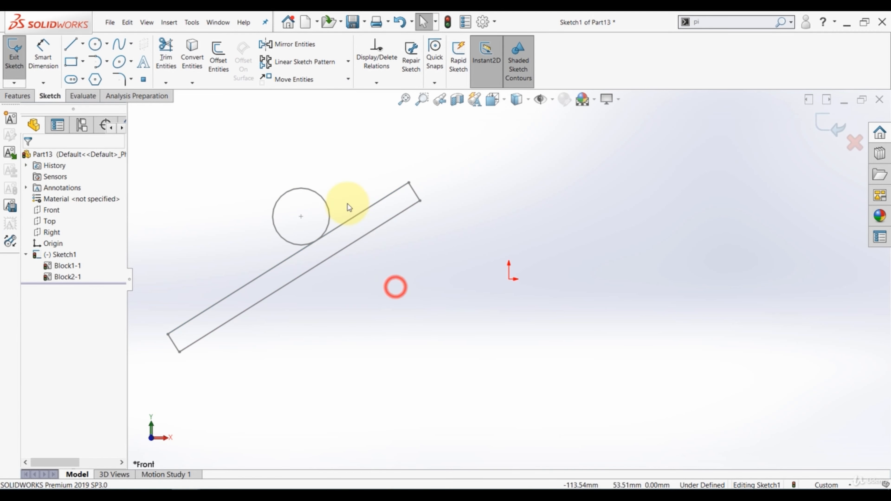
click(357, 215)
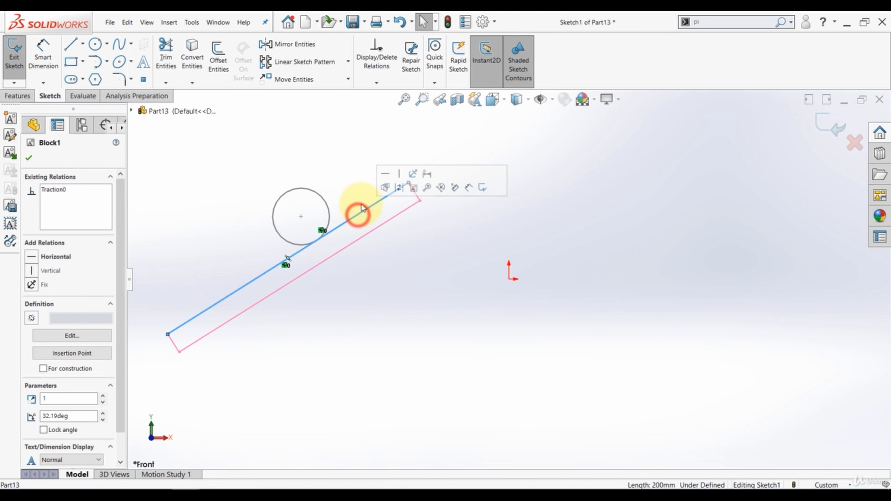
click(385, 174)
click(391, 384)
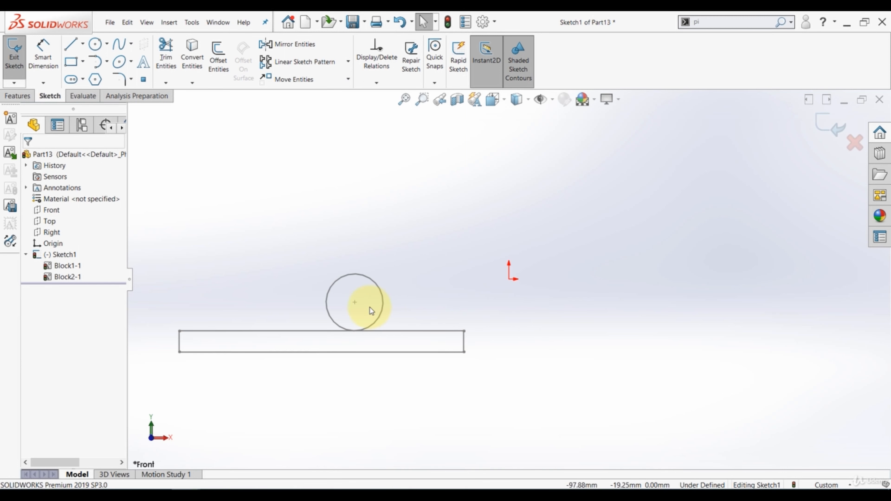
Slide the rectangle block to the right beneath the circle block to test the traction motion, and select the circle block.
drag(477, 331, 505, 336)
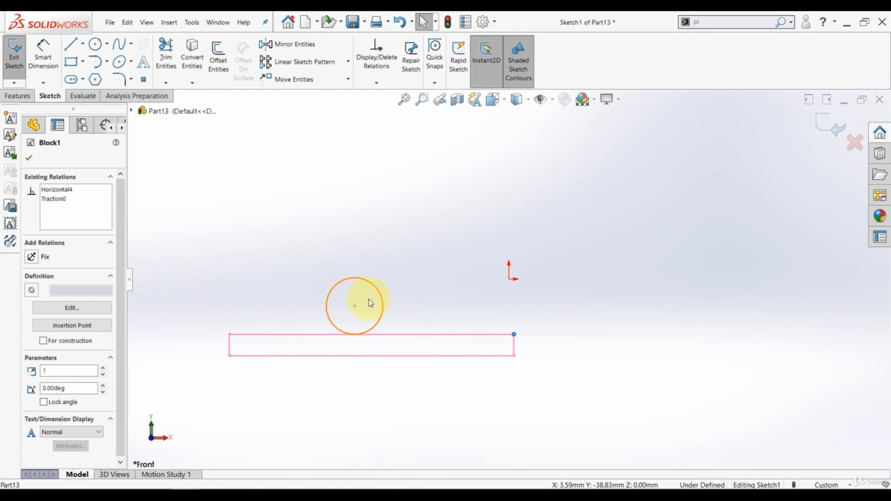
click(354, 368)
click(356, 280)
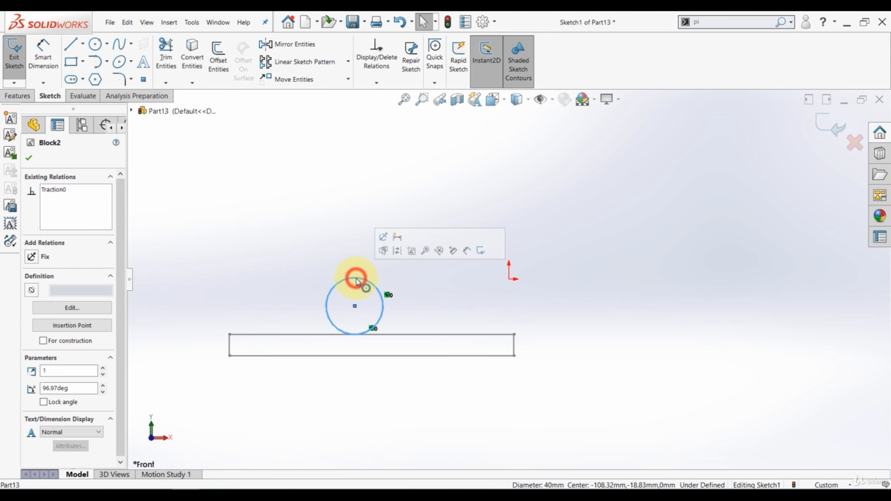
Edit the circle block to add a centerline from the circle's centre to its upper circumference, and return to the main sketch.
right_click(355, 280)
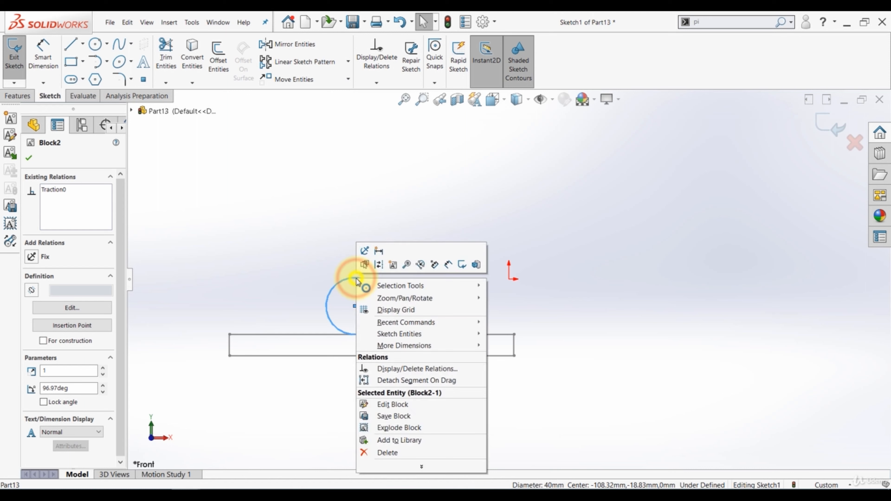
click(398, 404)
click(83, 44)
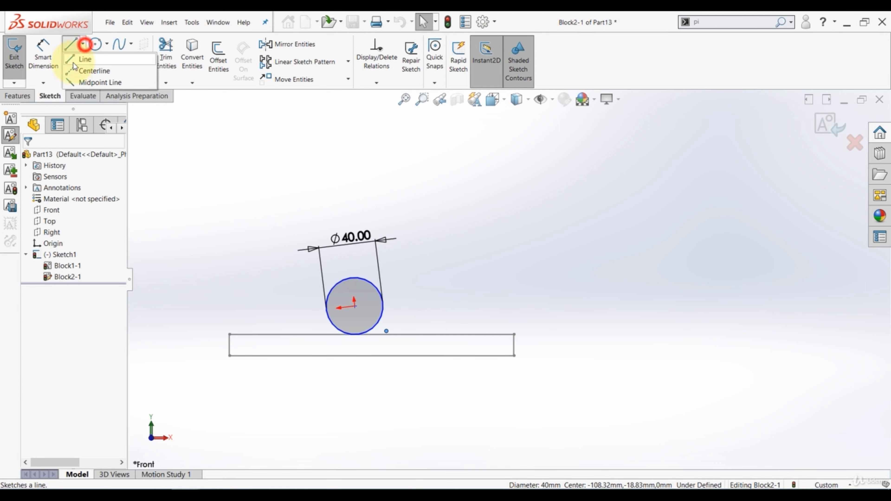
click(72, 66)
scroll(347, 235, up, 3)
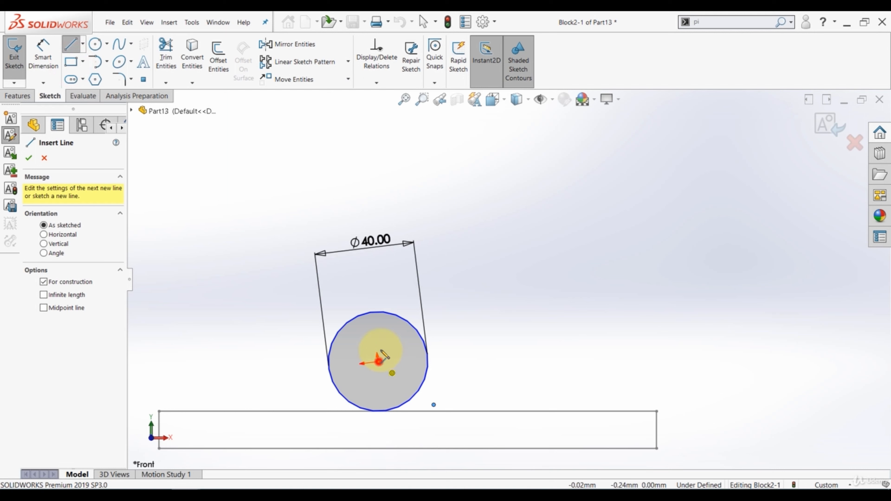
click(378, 362)
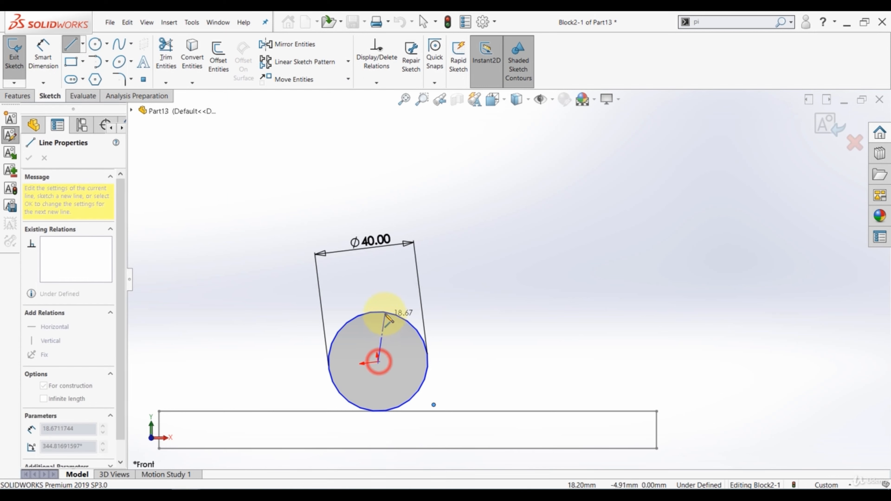
click(371, 312)
key(Escape)
scroll(509, 279, down, 2)
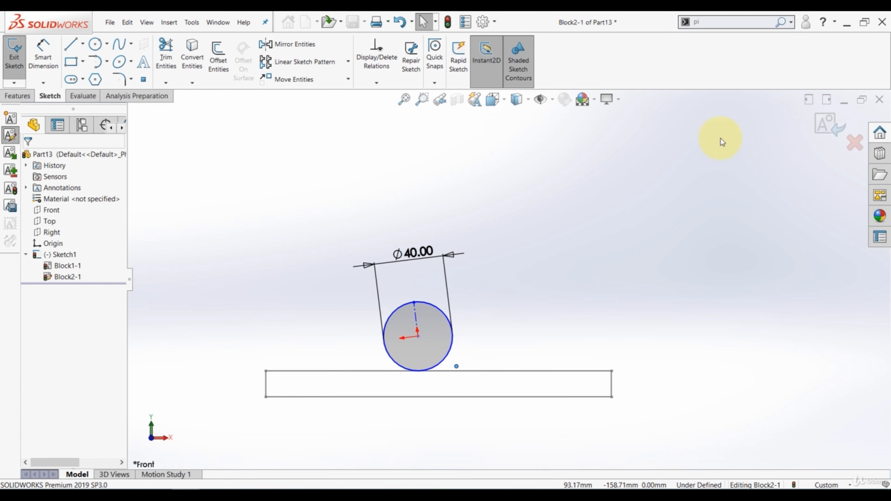
click(821, 122)
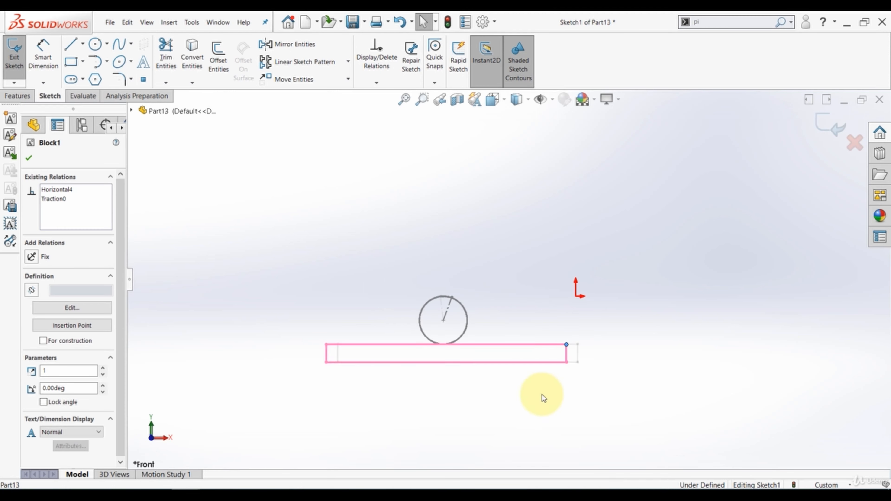
Move the rectangle block to the right and then up and to the left to test how the circle block rolls.
click(540, 402)
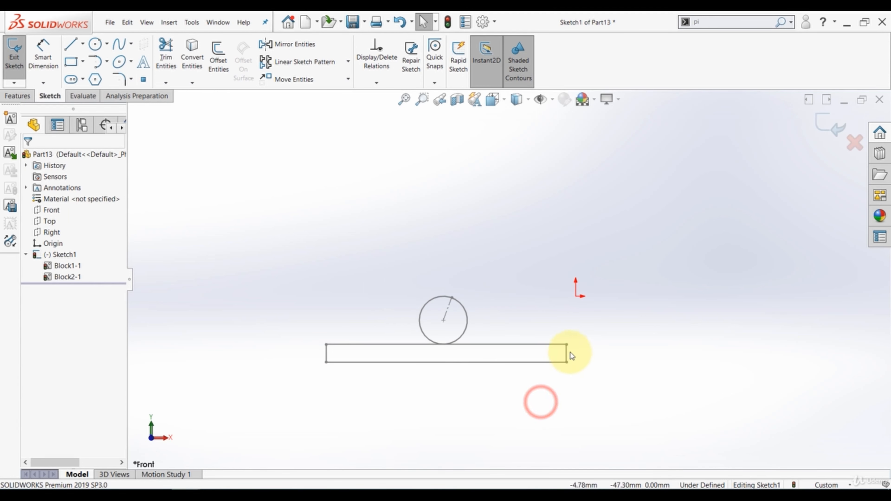
drag(568, 345, 616, 349)
click(482, 400)
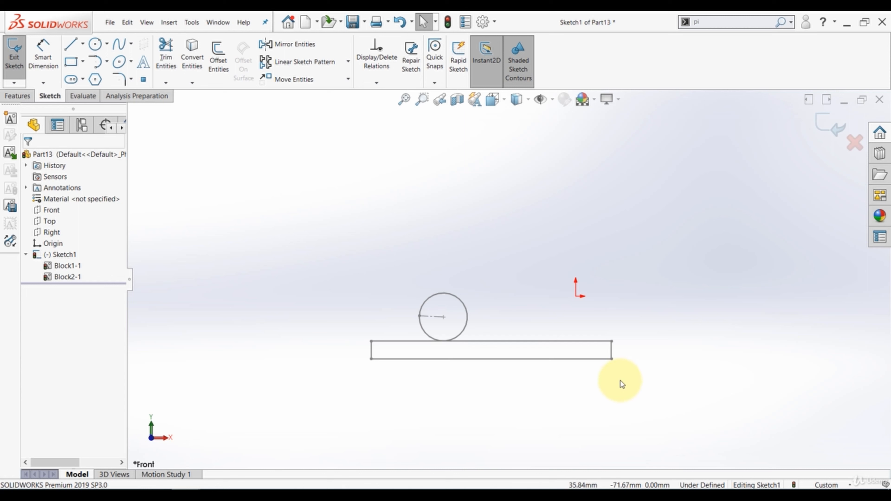
drag(612, 360, 512, 245)
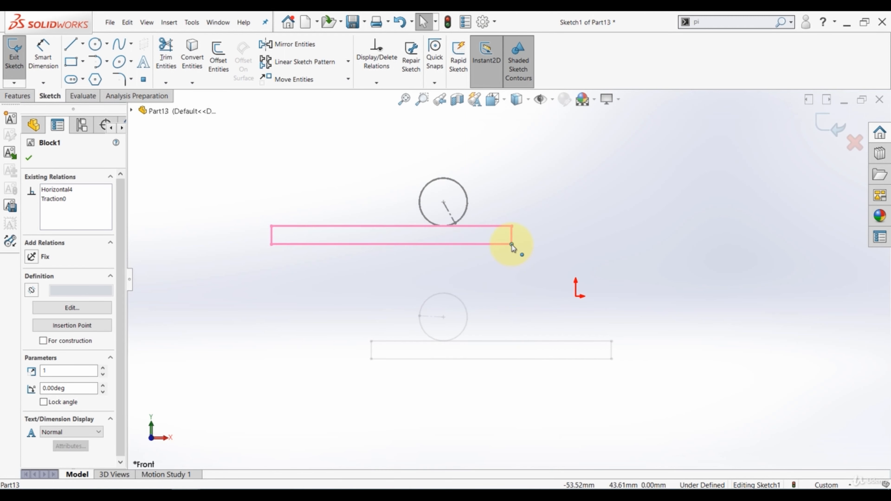
click(505, 290)
Add a Horizontal relation between the rectangle block's lower-right corner and the origin, and slide the block to the right to test it.
click(511, 244)
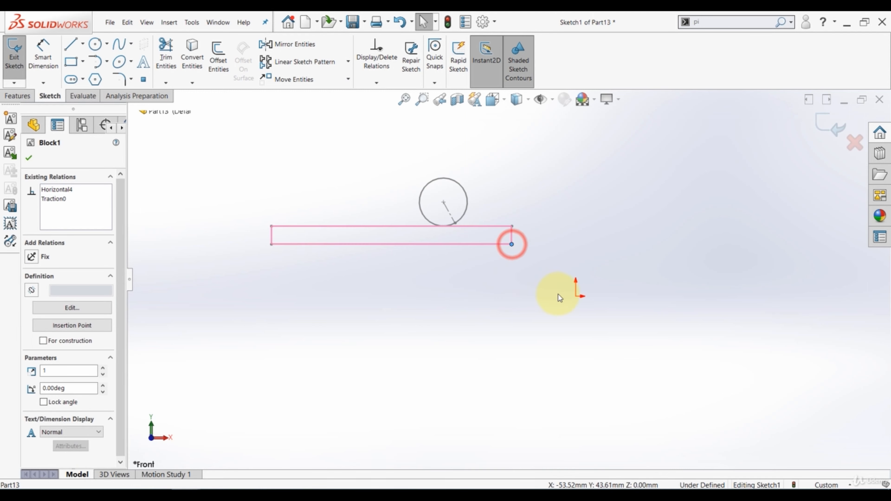
ctrl+click(575, 295)
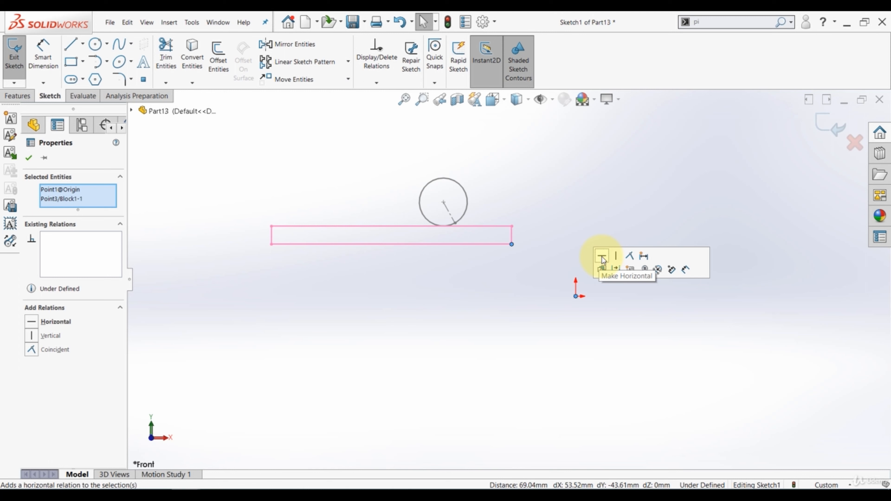
click(601, 256)
click(557, 220)
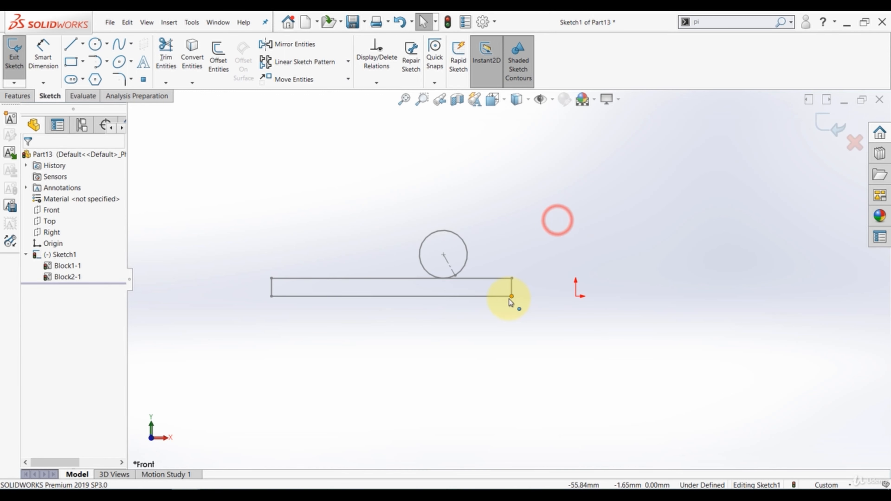
drag(511, 297, 535, 291)
click(378, 215)
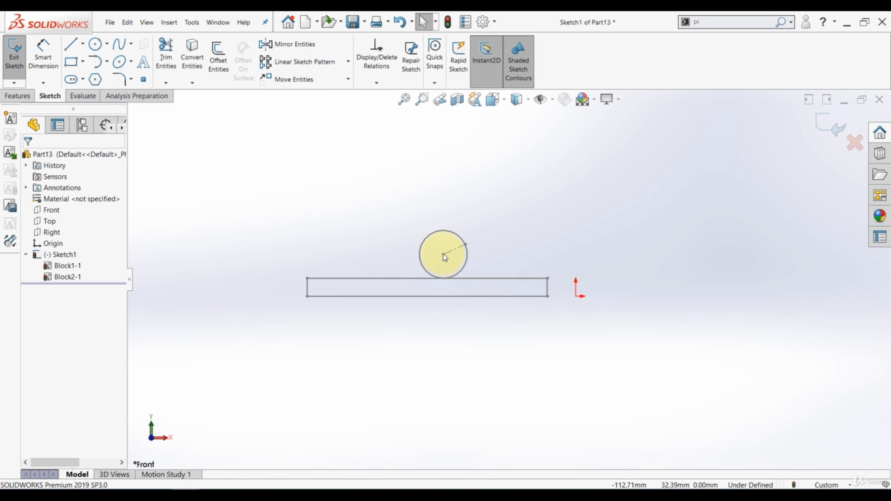
Insert another instance of Block2 above and to the right of the existing circle block.
click(9, 154)
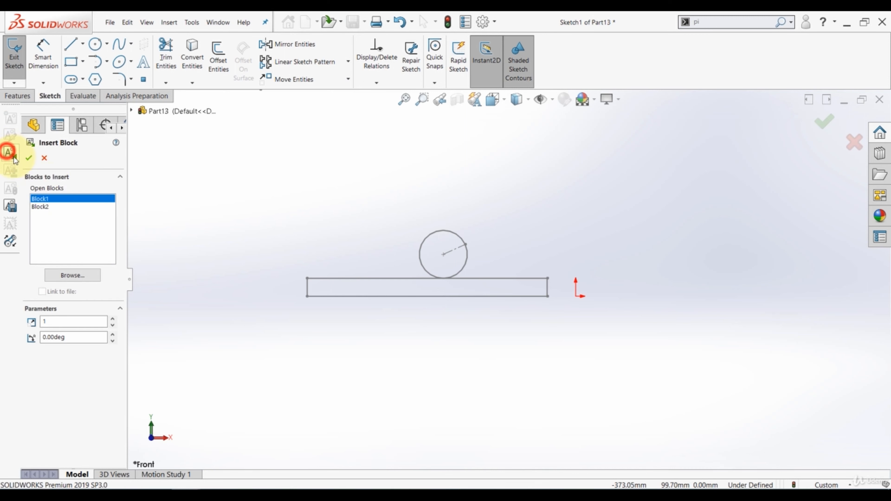
click(44, 206)
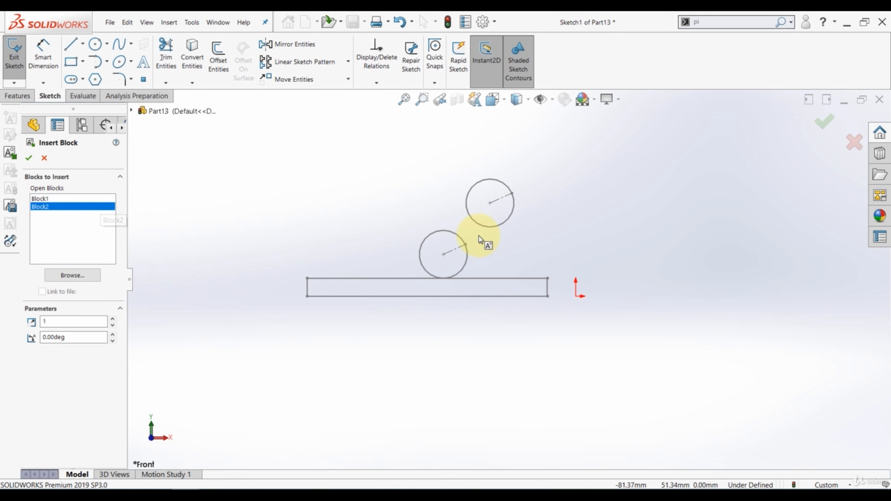
click(476, 242)
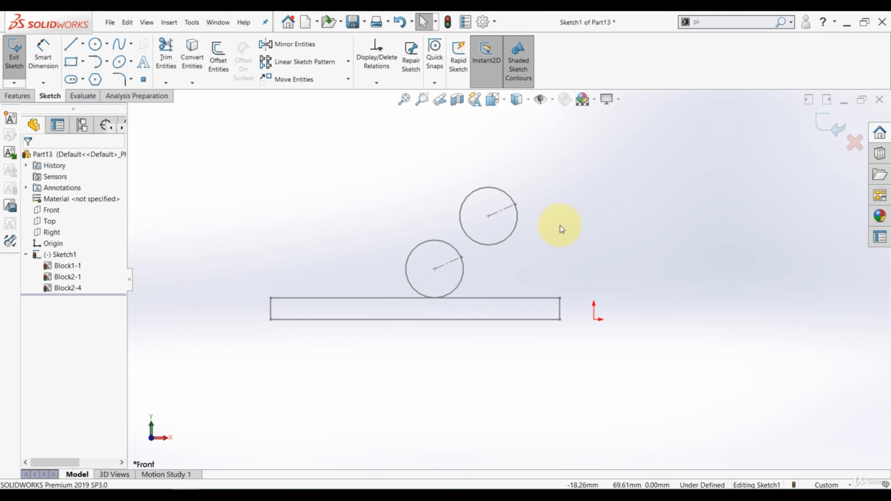
Add a Traction relation between the two circle blocks.
click(477, 245)
ctrl+click(452, 245)
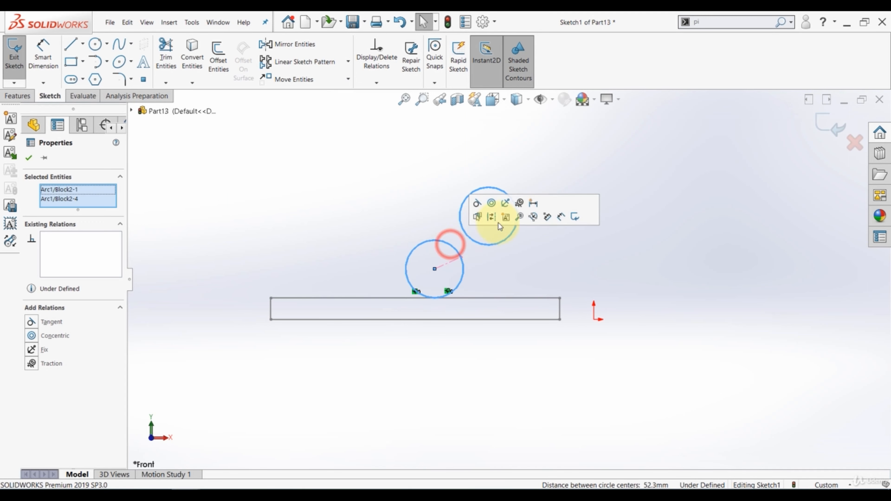
click(516, 204)
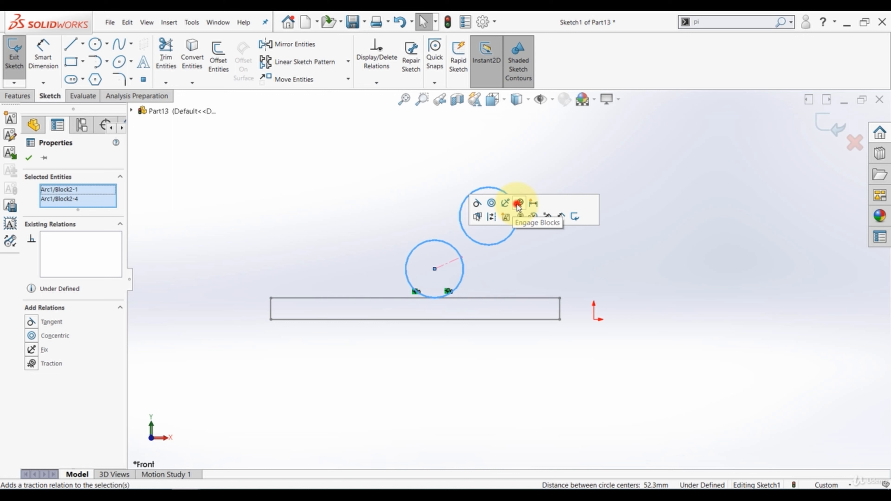
click(334, 219)
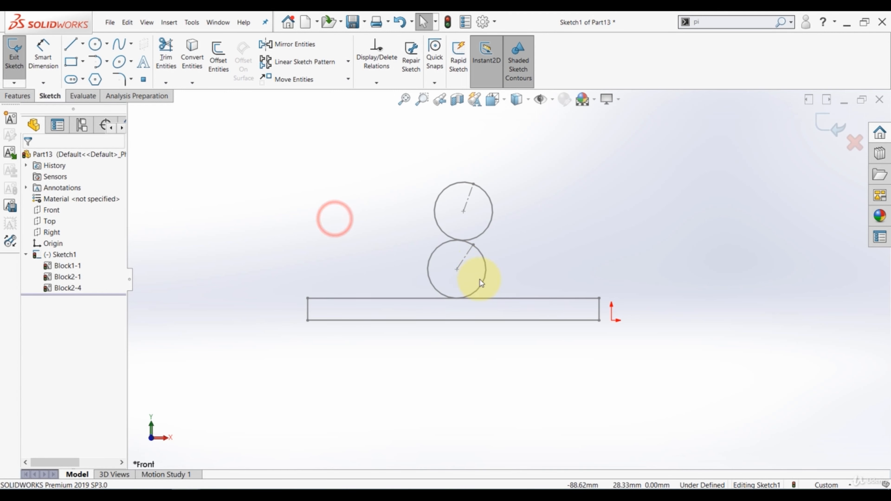
Move the lower circle's centerline end, the rectangle block and the upper circle's centre to test the linked traction motion.
mouse_move(473, 245)
mouse_down()
mouse_move(493, 287)
mouse_move(433, 298)
mouse_move(487, 276)
mouse_move(435, 297)
mouse_up()
click(517, 386)
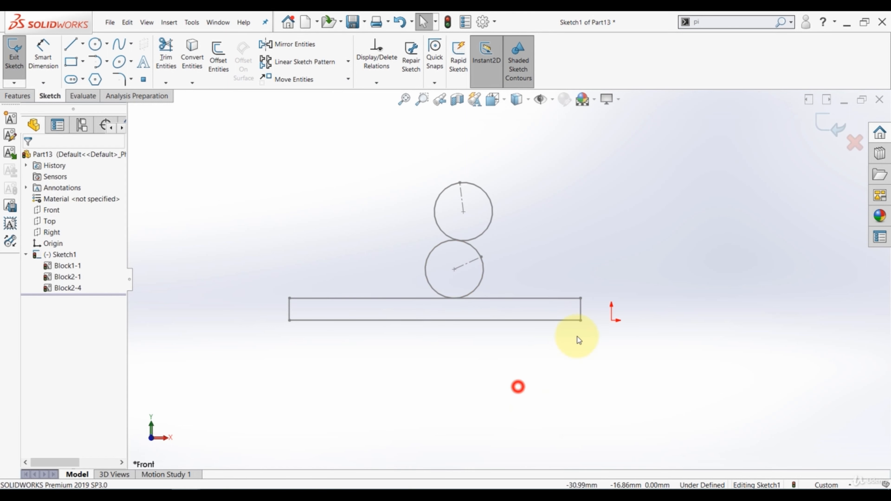
drag(578, 320, 601, 319)
click(493, 368)
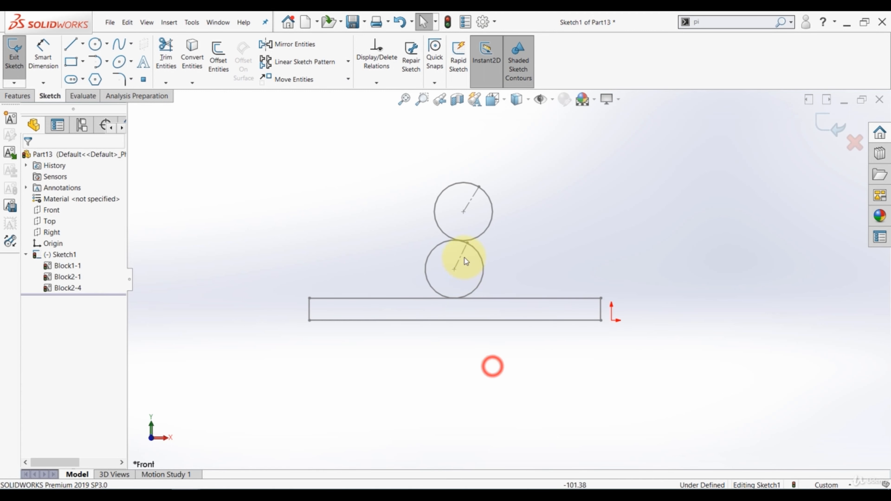
drag(464, 212, 448, 203)
click(339, 194)
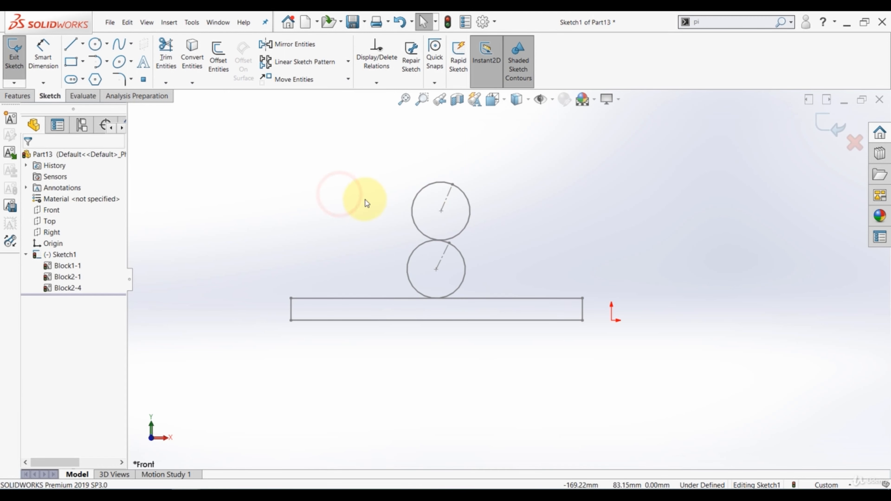
Add a Fix relation to the upper circle block's centre point.
click(443, 210)
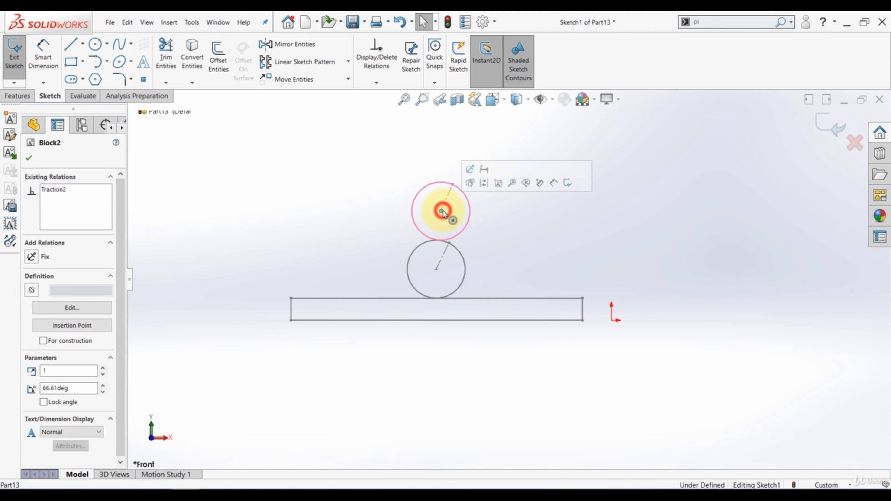
click(470, 170)
click(374, 150)
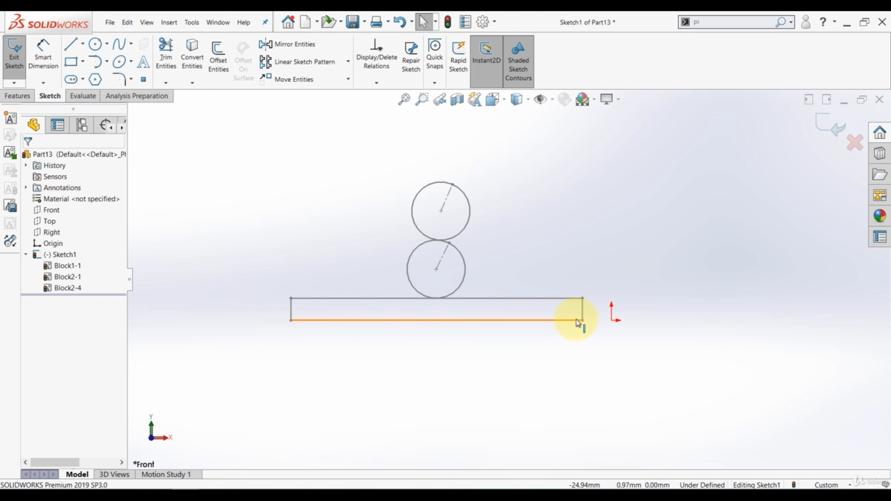
Slide the rectangle block to the right and back to the left to test the rotation of both circle blocks.
drag(582, 320, 622, 287)
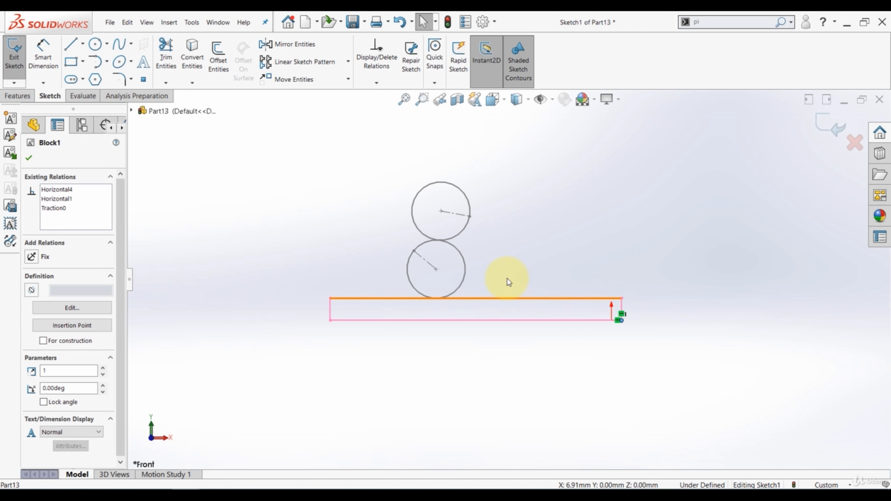
click(507, 348)
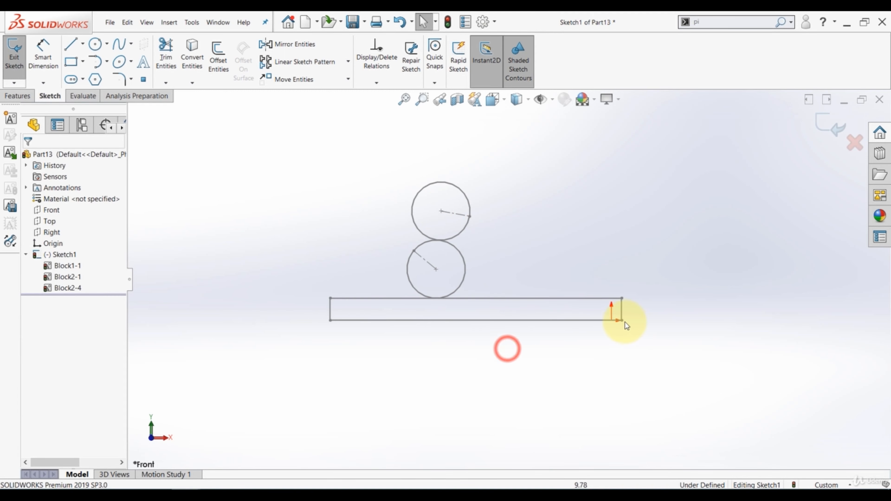
drag(620, 319, 558, 320)
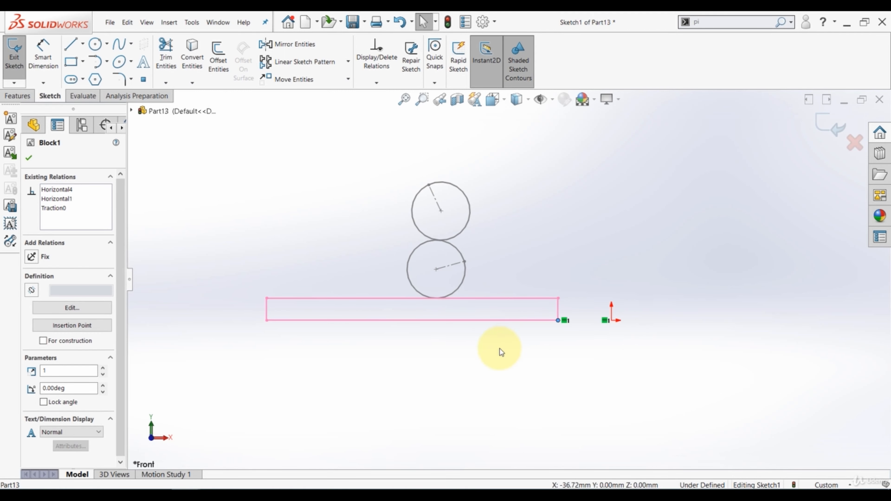
click(500, 349)
Sketch a small circle about 18.5 mm in diameter to the right of the upper circle block.
click(94, 44)
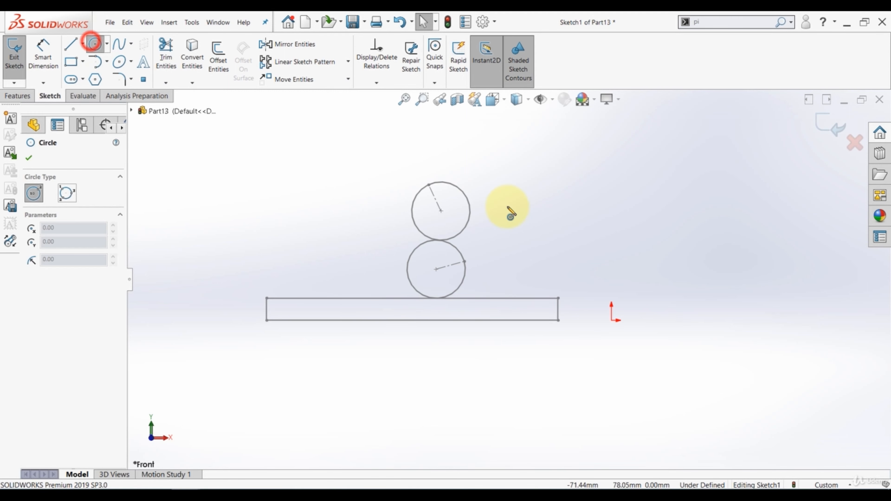
click(577, 197)
click(578, 212)
key(Escape)
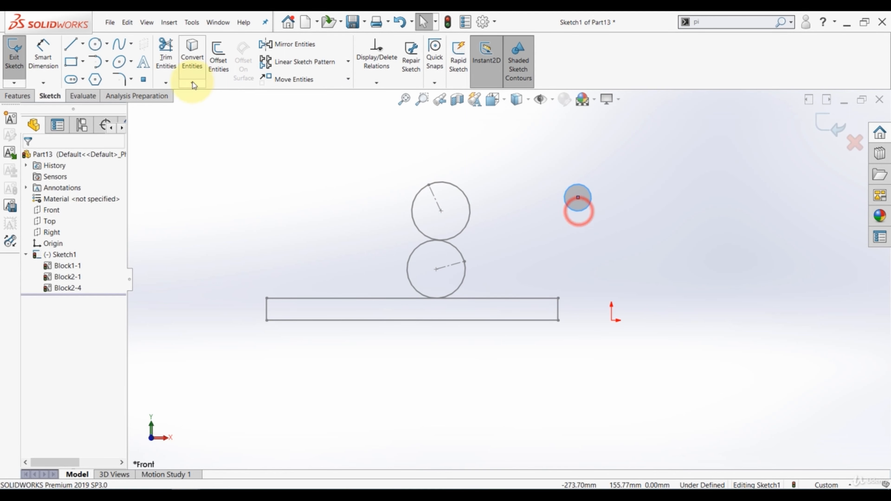
Draw a horizontal centerline about 9.24 mm long from the small circle's centre to its right quadrant point.
click(83, 44)
click(71, 69)
scroll(521, 203, down, 3)
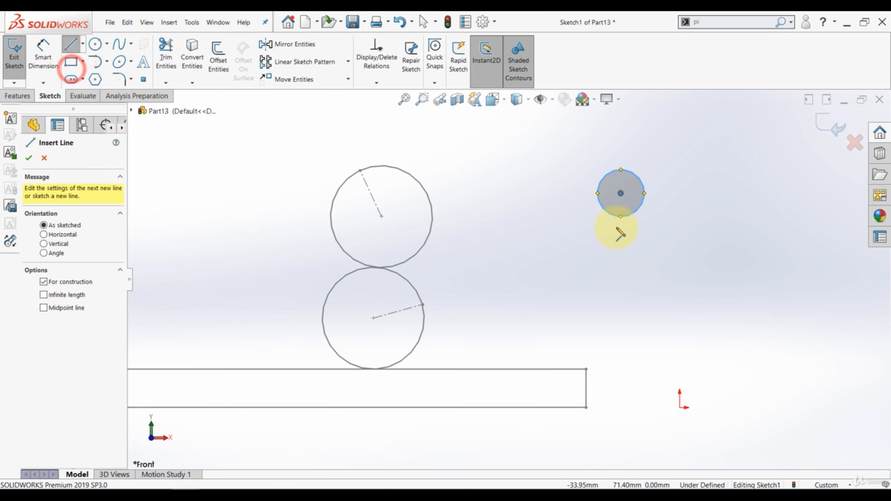
click(621, 192)
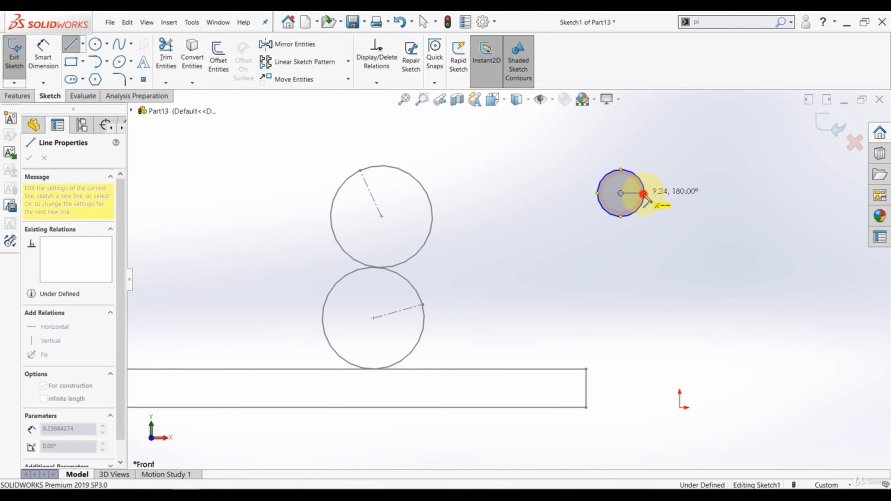
click(644, 193)
key(Escape)
Make a block from the small circle and its centerline.
drag(662, 159, 592, 255)
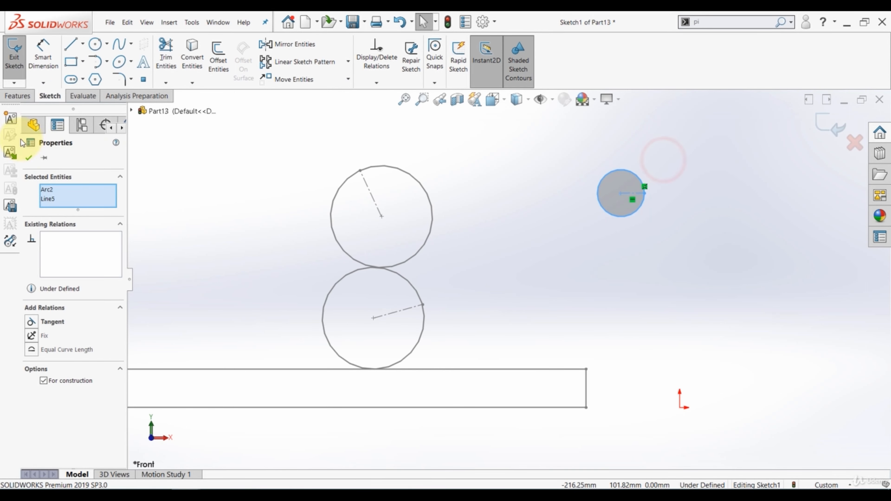
click(15, 123)
click(28, 158)
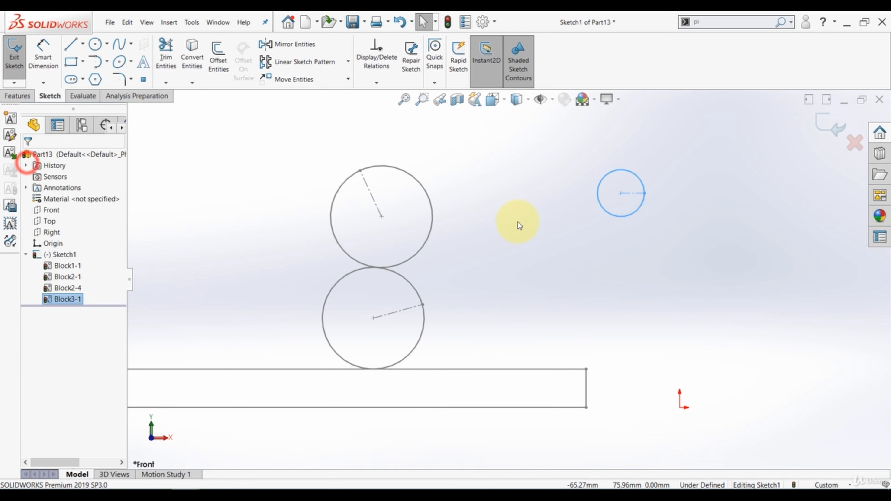
click(518, 222)
Add a Traction relation between the small circle block and the upper large circle block.
click(603, 208)
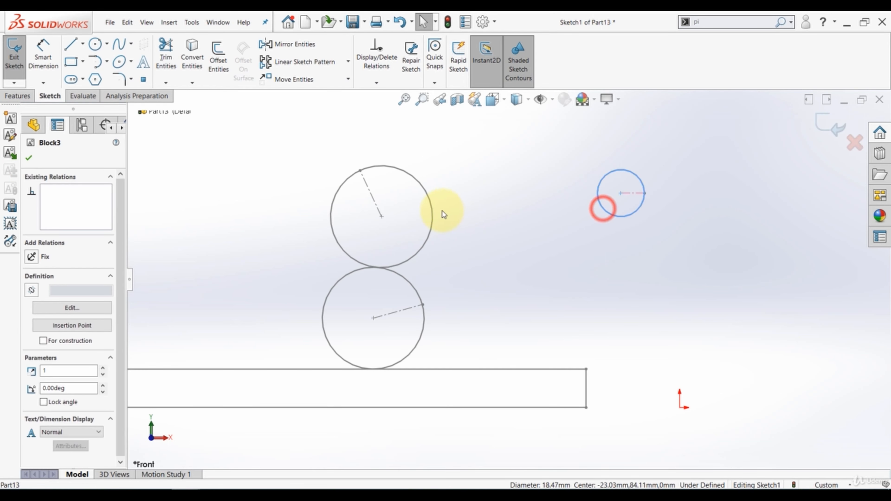
click(588, 243)
click(615, 215)
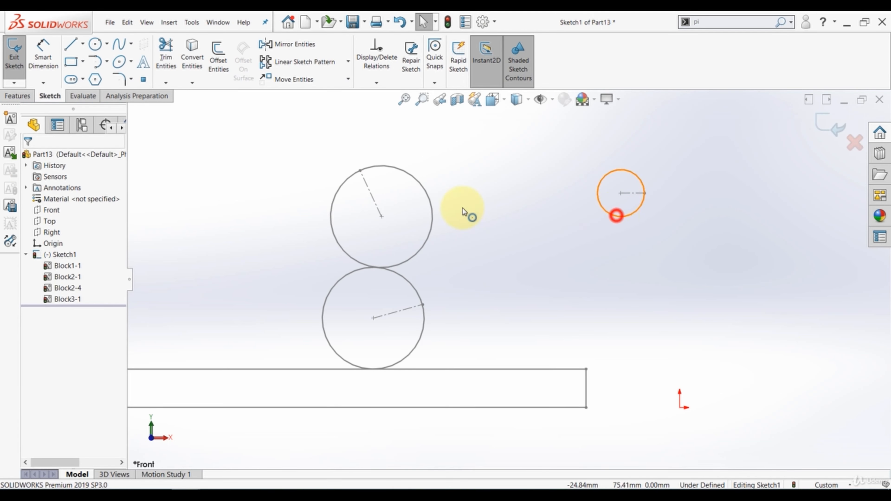
ctrl+click(428, 198)
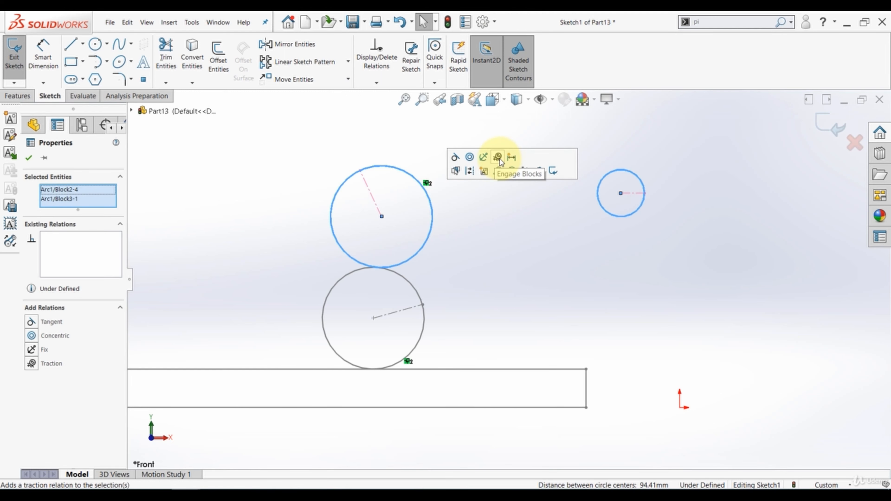
click(498, 159)
click(546, 267)
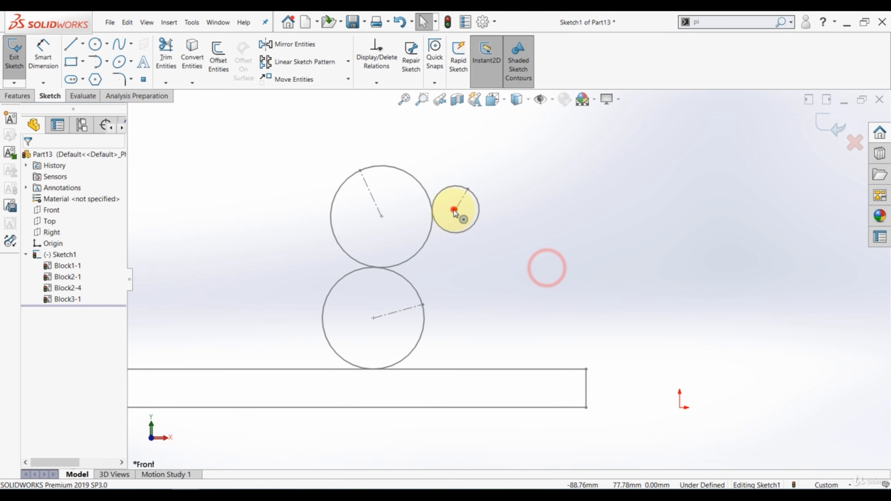
Make the small circle's centre horizontal with the upper large circle's centre.
click(454, 210)
ctrl+click(382, 216)
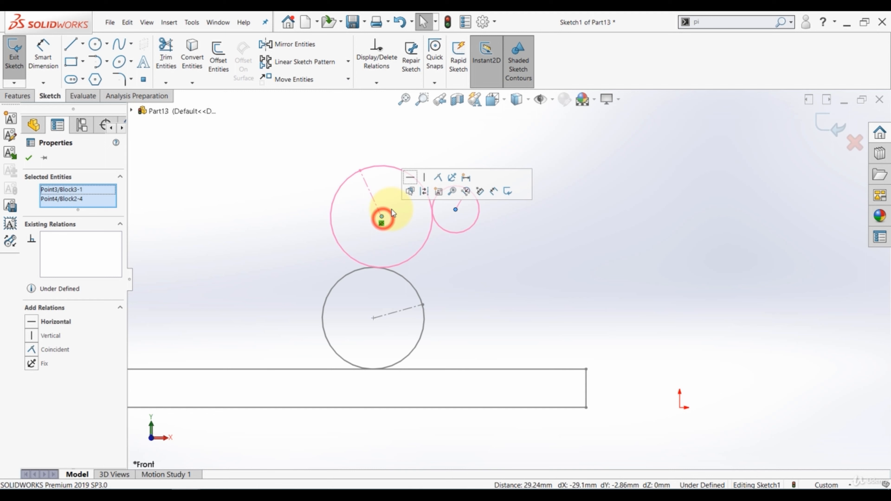
click(407, 177)
click(427, 136)
Slide the rectangle block to the right to test the rotation of the three linked circle blocks.
key(f)
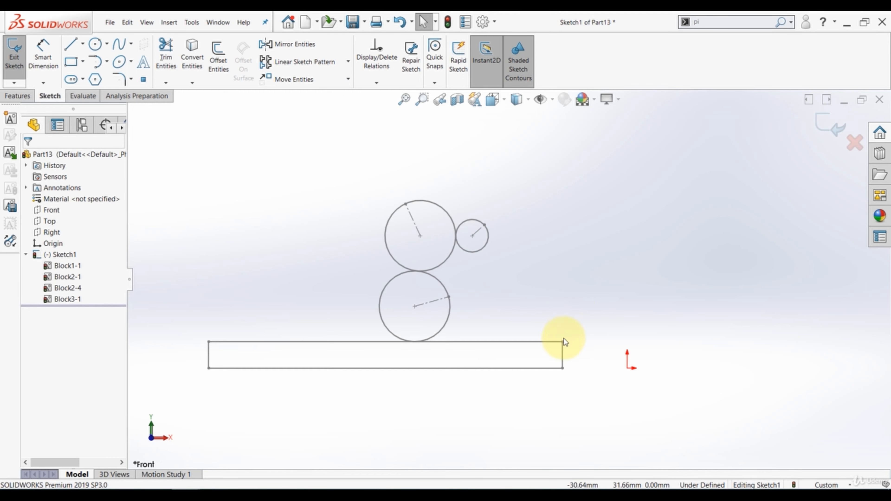
drag(555, 367, 704, 366)
click(29, 158)
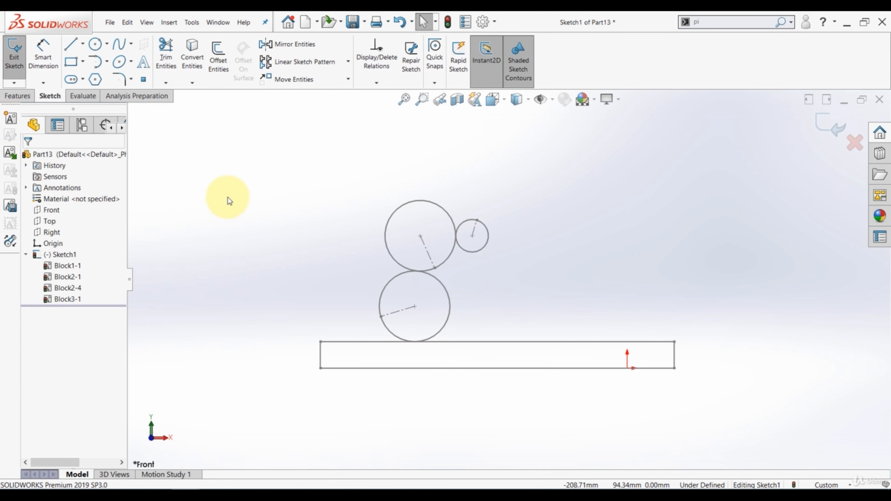
Insert another instance of Block2 to the right of the small circle block.
click(13, 161)
click(46, 207)
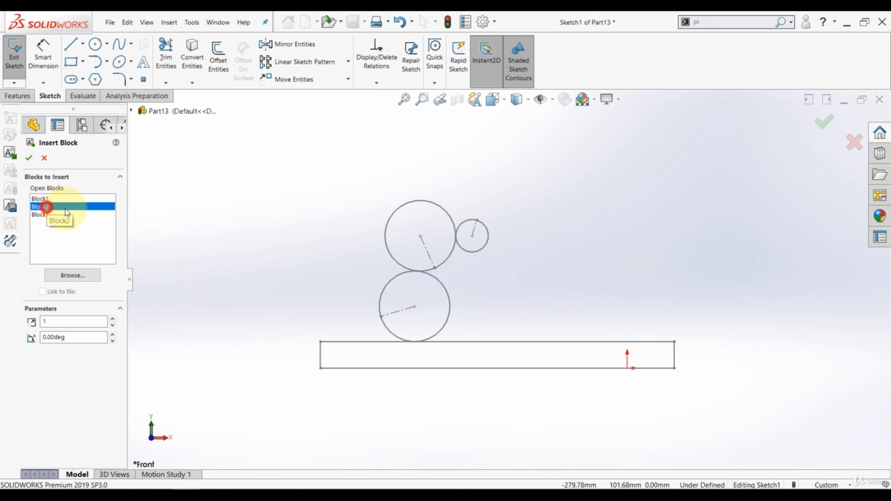
click(508, 271)
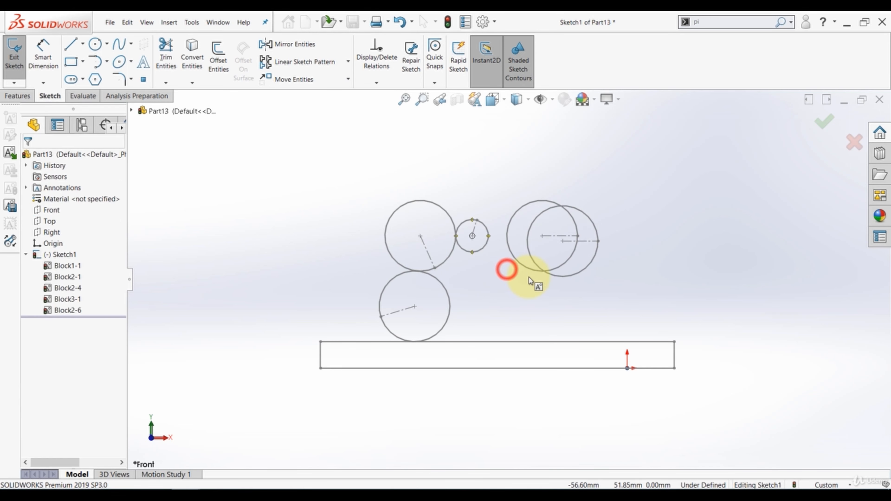
Align the new circle block's centre horizontally with the small circle's centre and add a Traction relation between the two circles.
click(542, 236)
ctrl+click(472, 236)
click(498, 199)
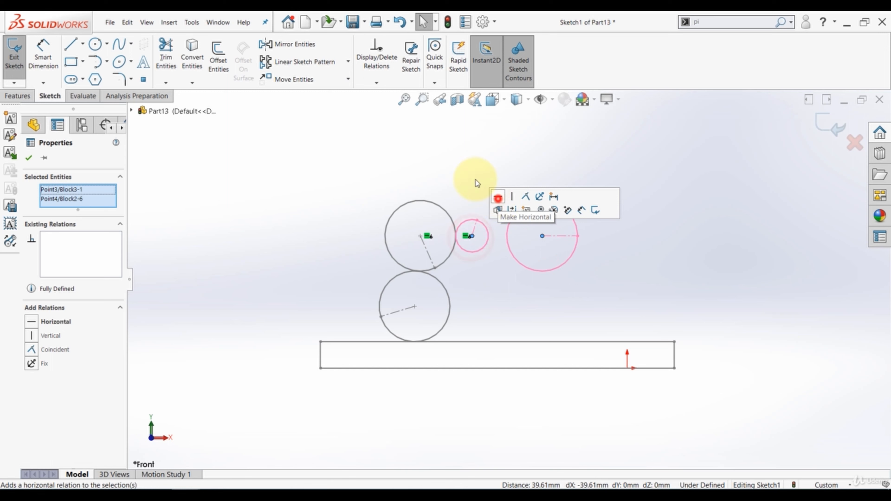
click(471, 173)
click(521, 206)
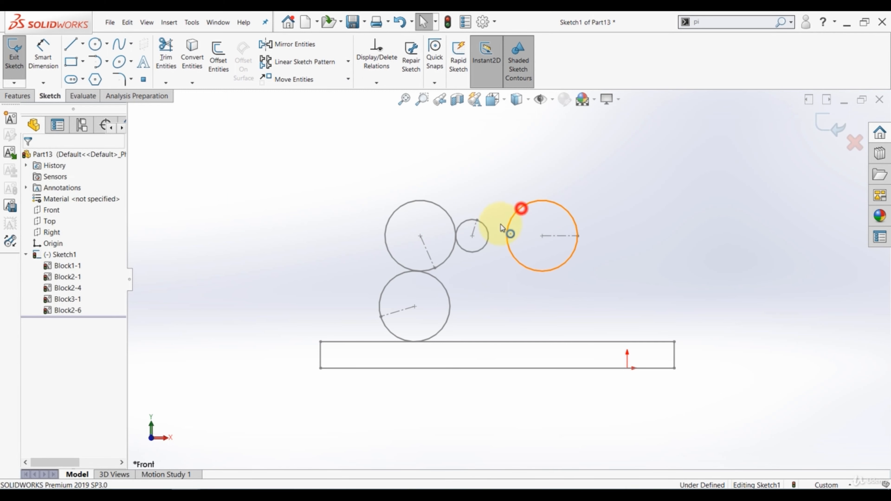
ctrl+click(484, 225)
click(554, 184)
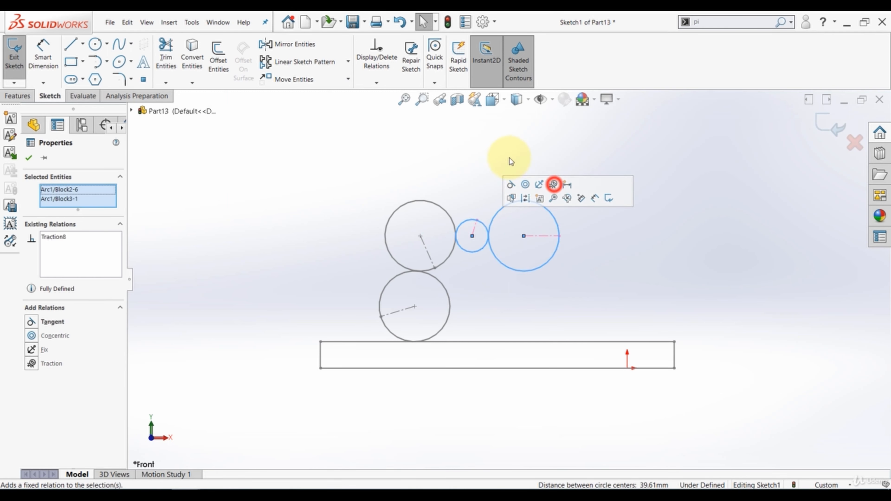
click(509, 157)
Slide the rectangle block along to test the rotation of all four linked circle blocks.
drag(607, 367, 575, 381)
click(485, 403)
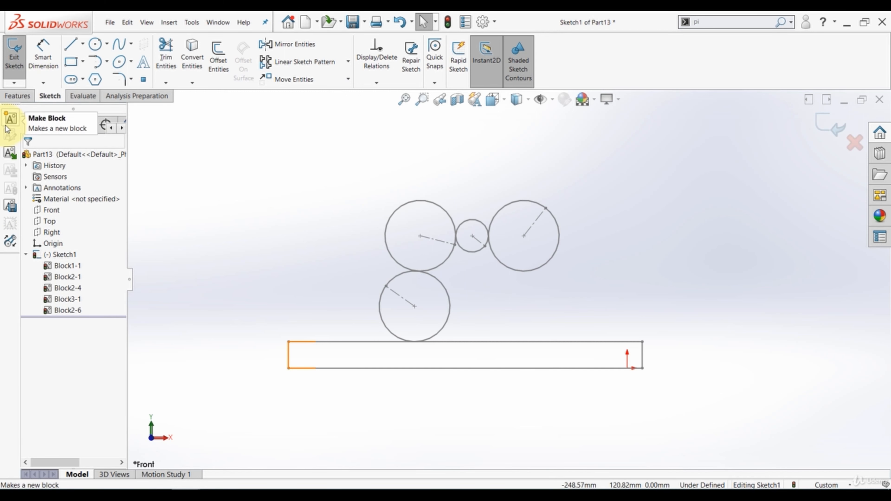
Insert three separate instances of Block2 in the empty area to the upper right of the linked blocks.
click(10, 152)
click(42, 207)
scroll(446, 257, up, 2)
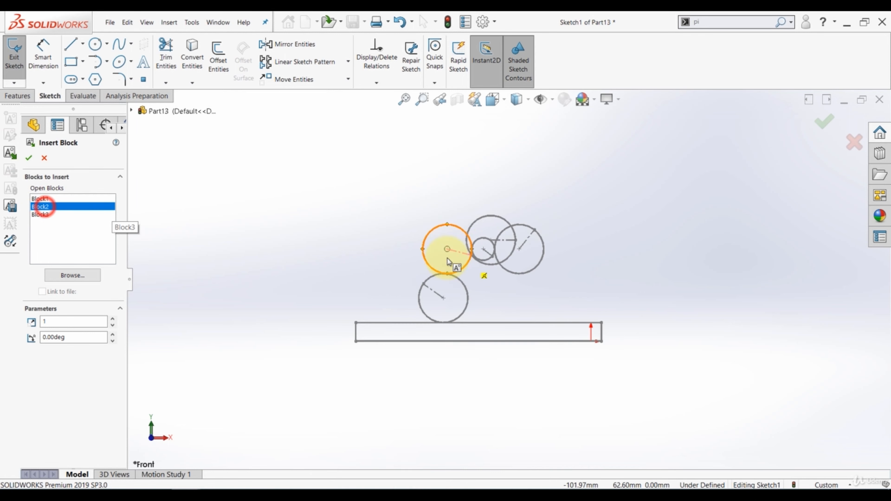
click(604, 199)
click(704, 265)
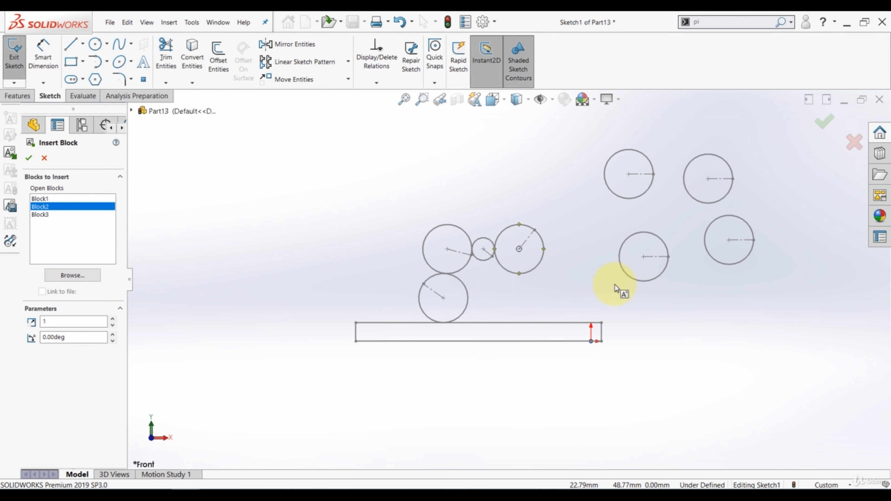
key(Escape)
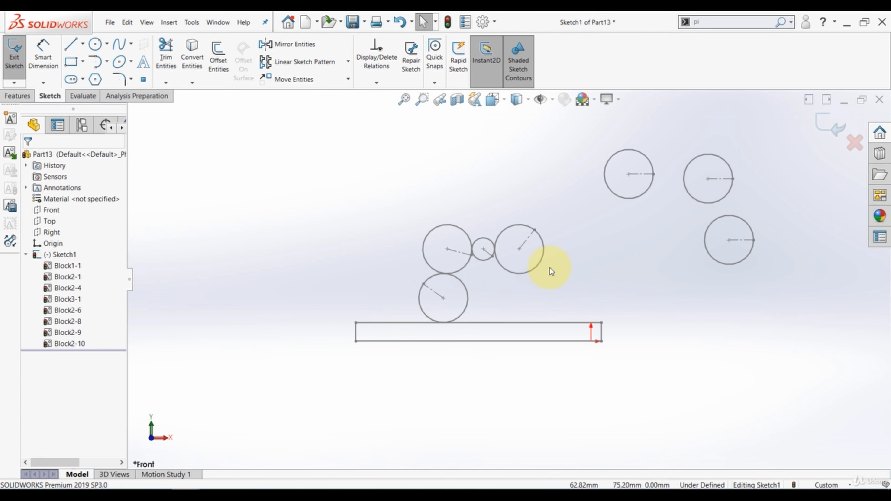
Fix the centre points of the three separate circle blocks.
click(628, 174)
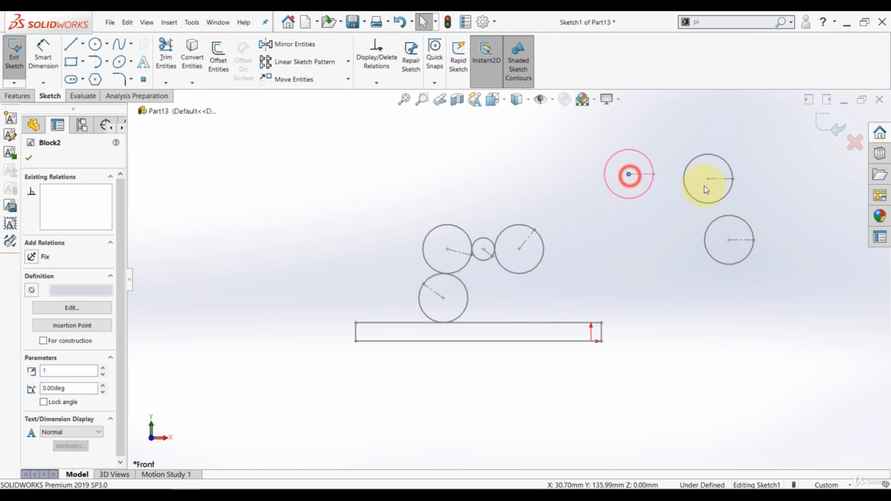
ctrl+click(708, 179)
ctrl+click(728, 240)
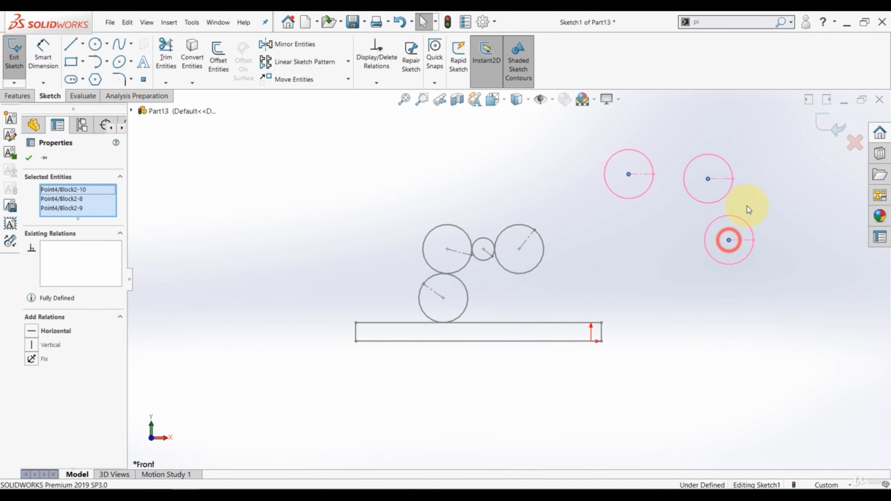
click(785, 199)
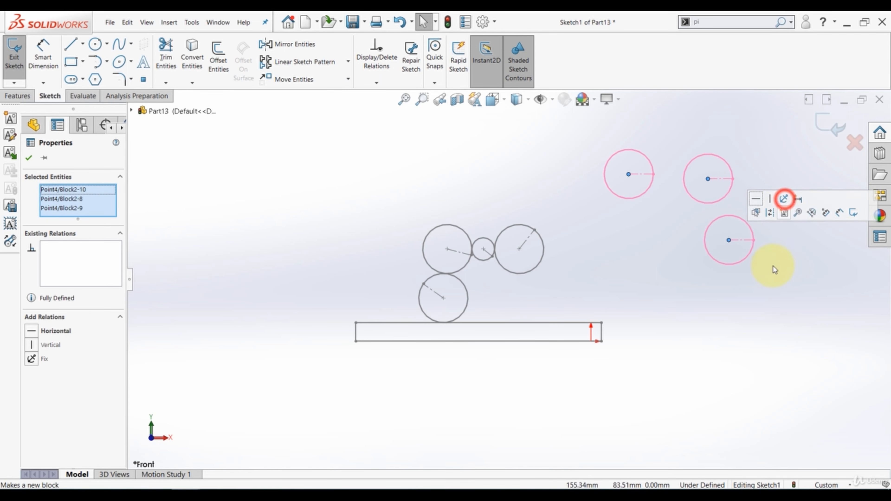
click(763, 327)
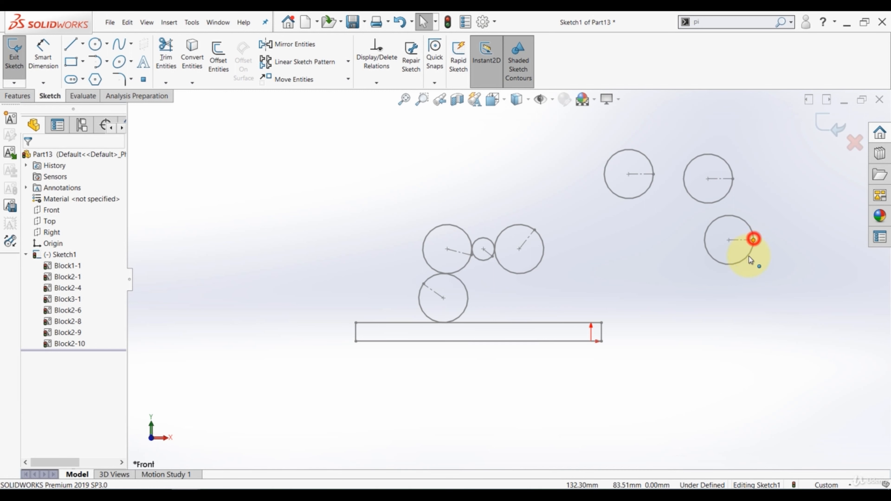
Rotate each of the three fixed-centre circle blocks until its centerline points roughly downward.
drag(749, 257, 719, 271)
drag(732, 179, 710, 203)
drag(654, 173, 640, 198)
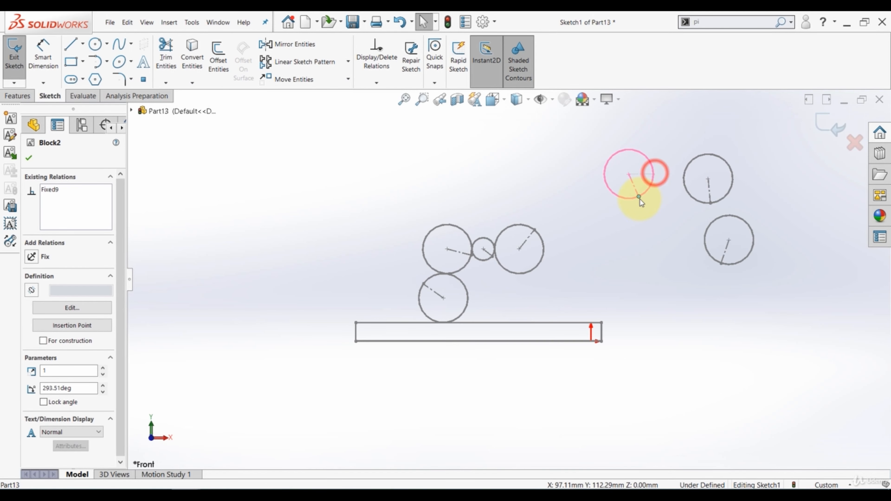
click(653, 275)
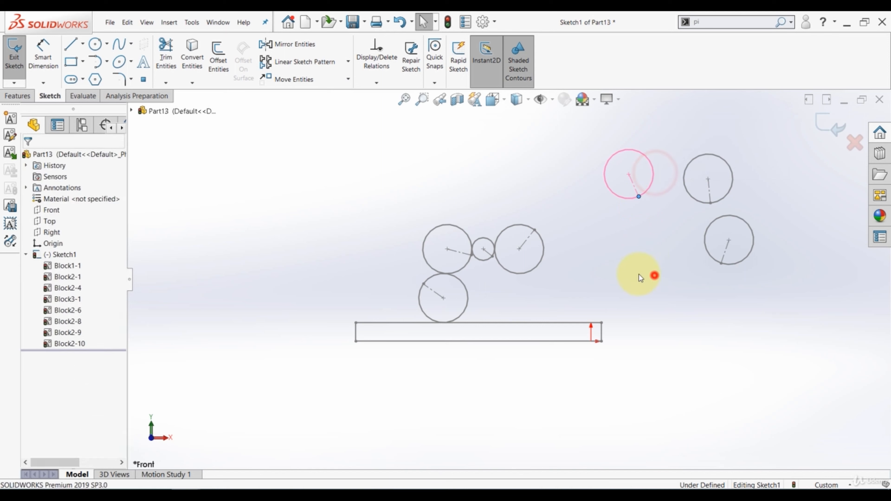
Set up a Belt/Chain with the three fixed-centre circles as members, in clockwise order from the upper-left one.
click(9, 242)
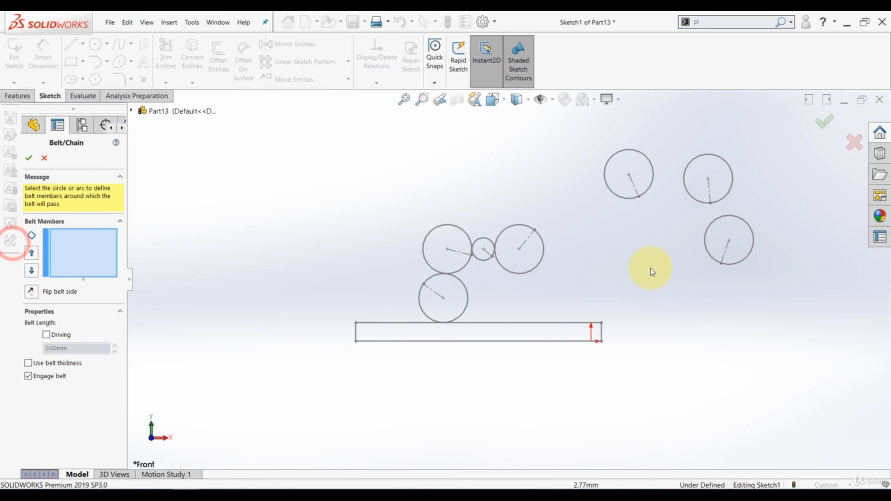
click(639, 152)
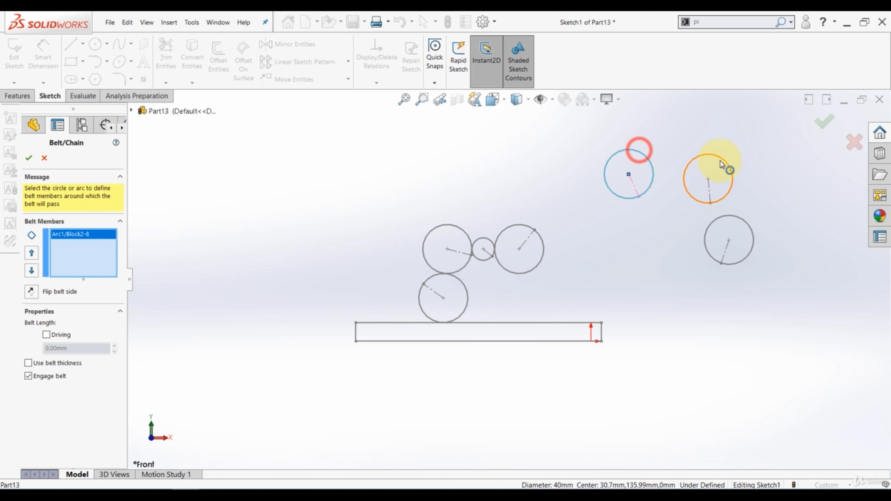
click(720, 160)
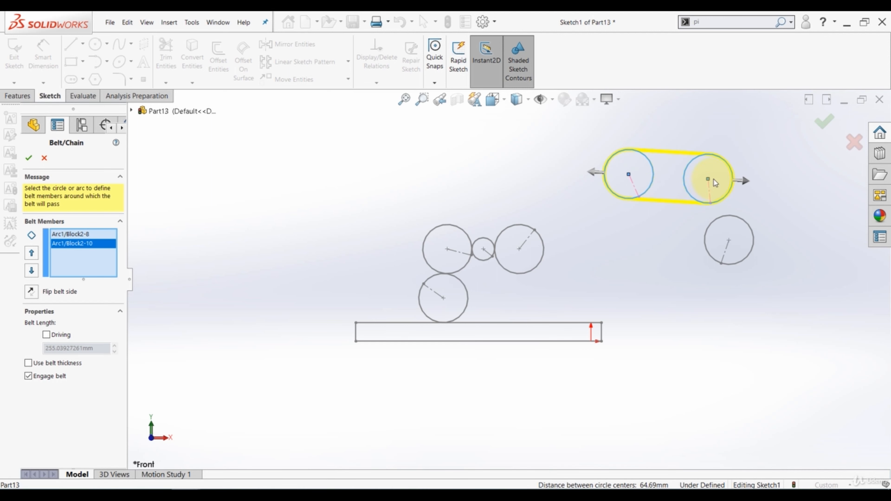
click(738, 220)
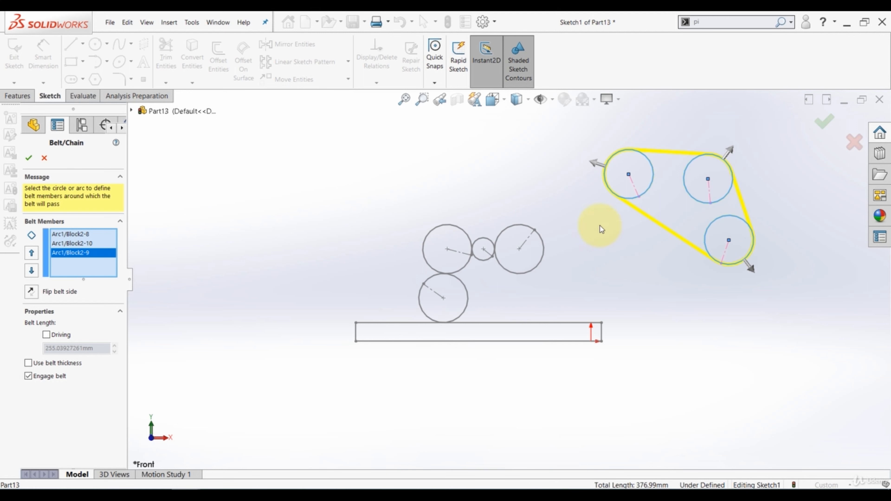
Try flipping the belt side at the upper-left circle and restore its outer path.
click(594, 162)
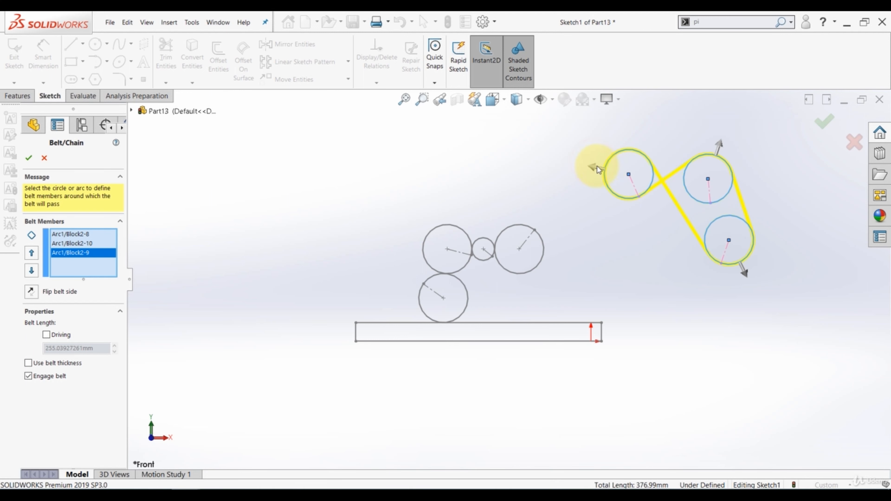
click(738, 162)
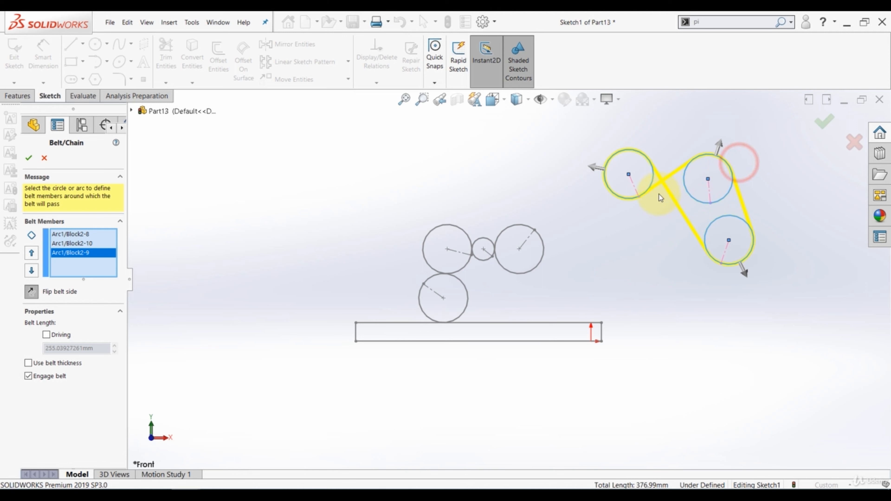
click(597, 169)
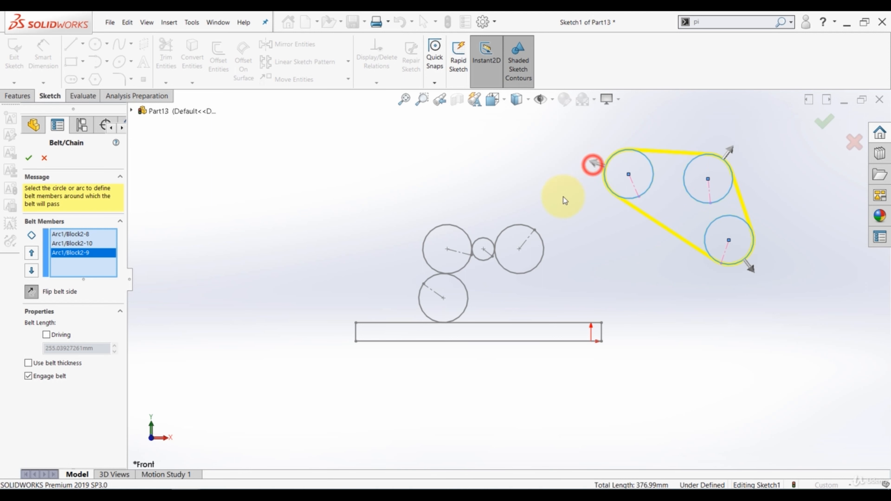
Create the belt around the three circle blocks with Engage belt enabled.
click(28, 159)
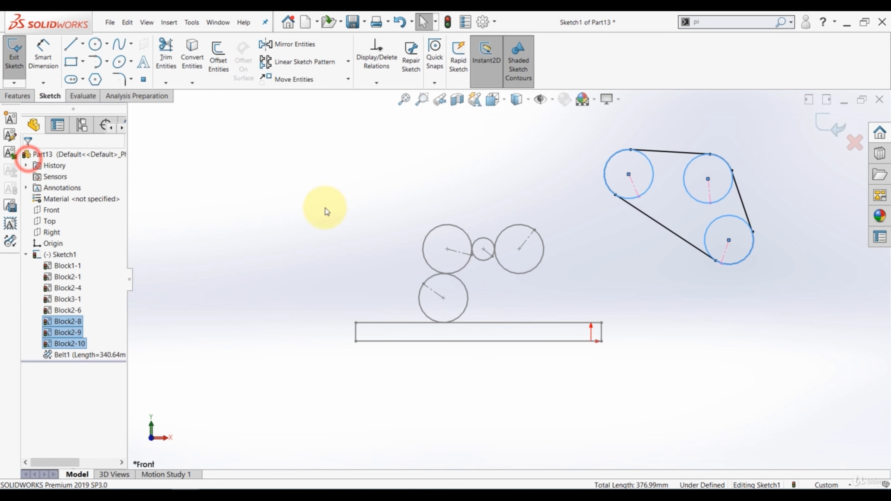
click(568, 205)
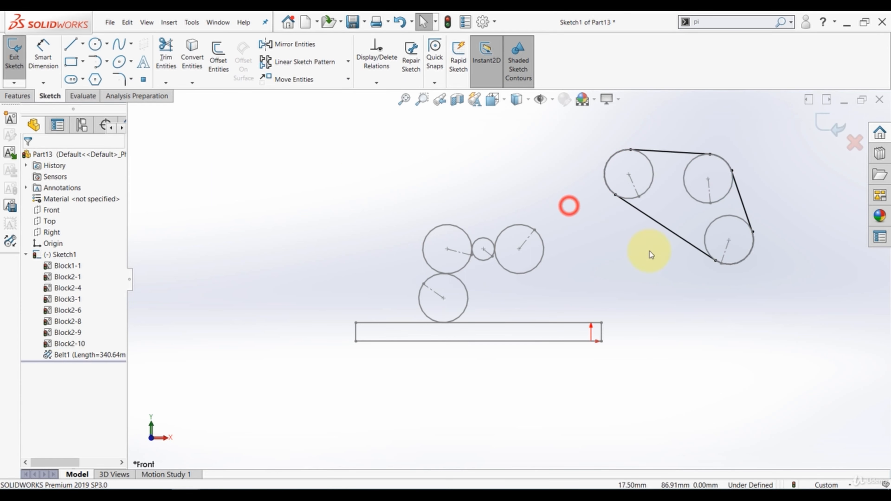
Rotate the upper-right circle block by its centerline endpoint to test that the belt drives the other two circles.
click(711, 204)
drag(725, 145, 751, 207)
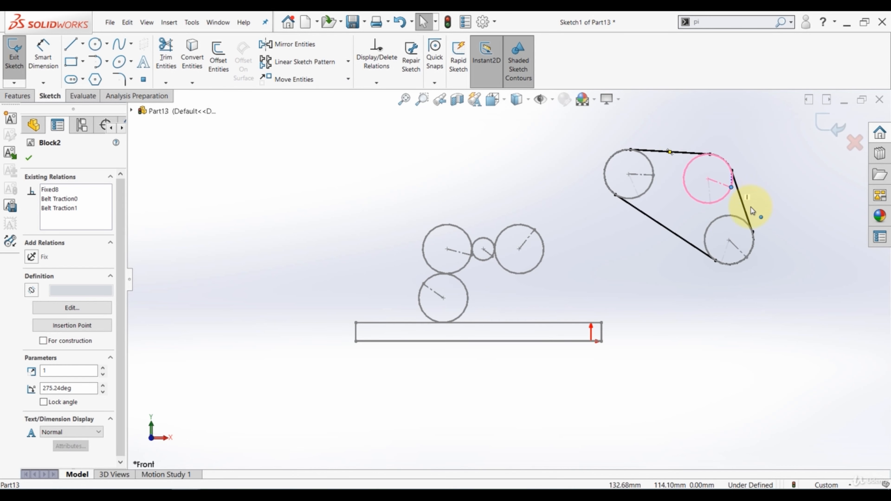
drag(675, 208, 719, 232)
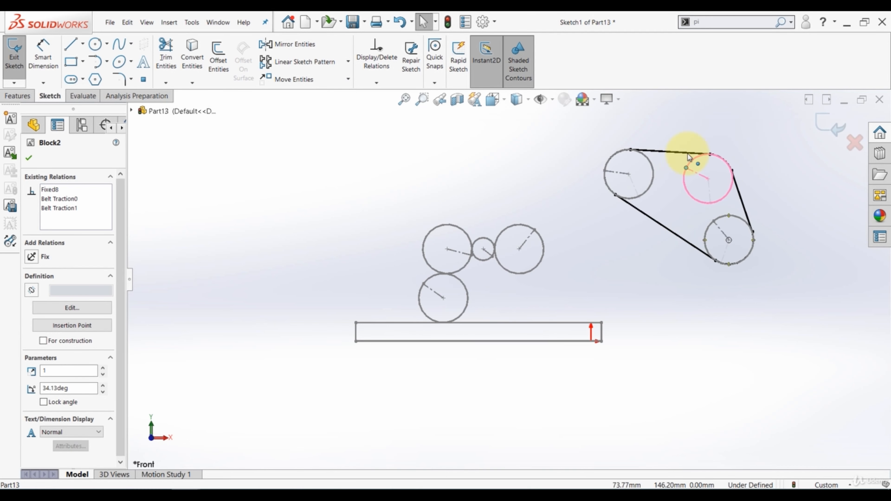
drag(688, 157, 680, 352)
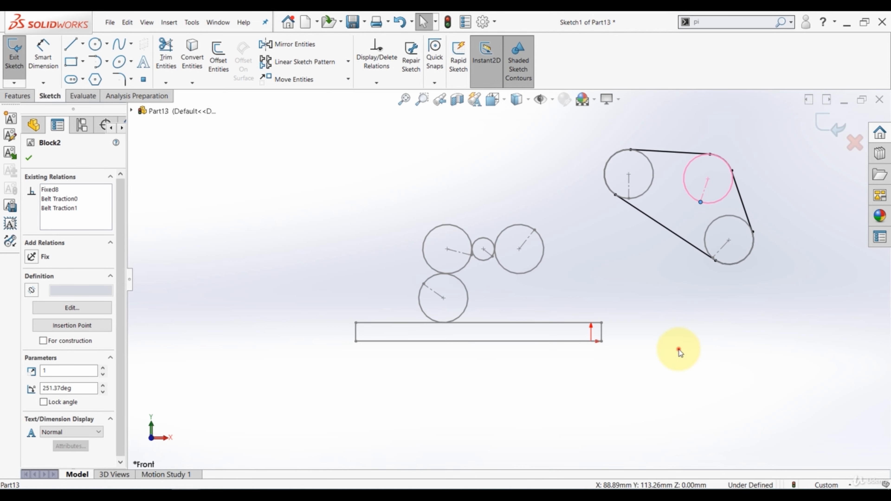
click(679, 352)
Link the upper-left belt circle to the rightmost traction circle with an engaged Belt/Chain, and test the linkage by sliding the rectangle block.
click(10, 240)
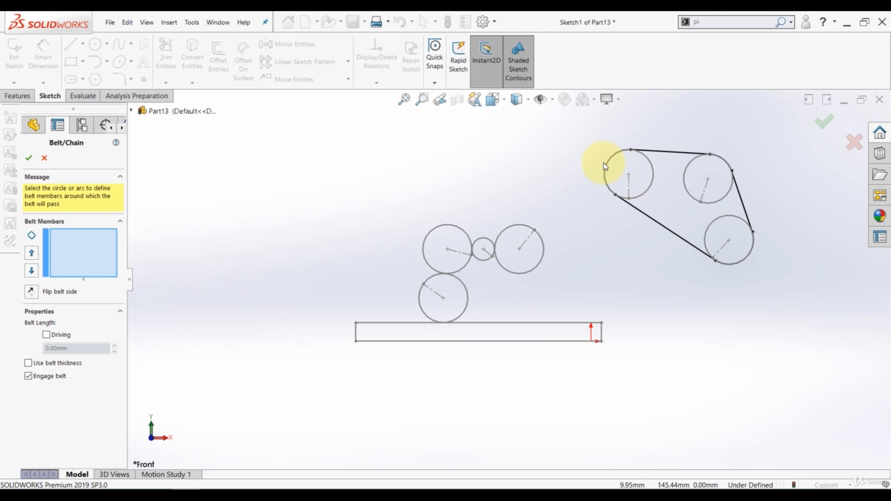
click(654, 167)
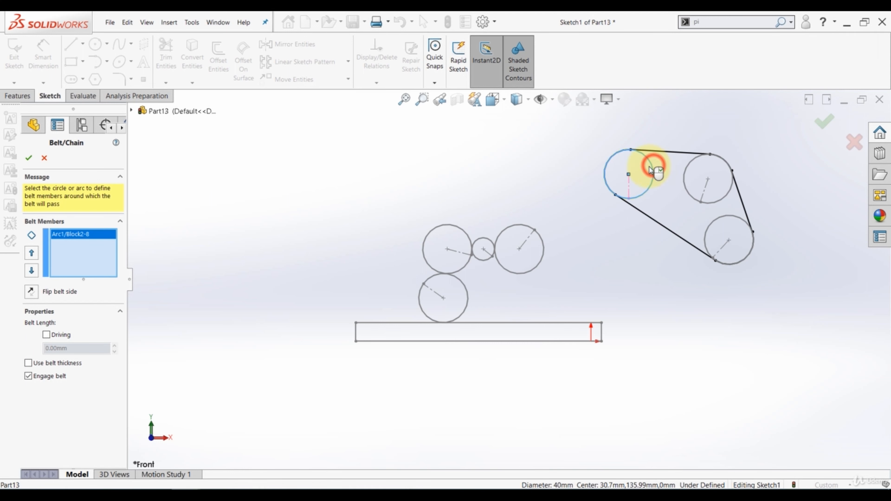
click(519, 230)
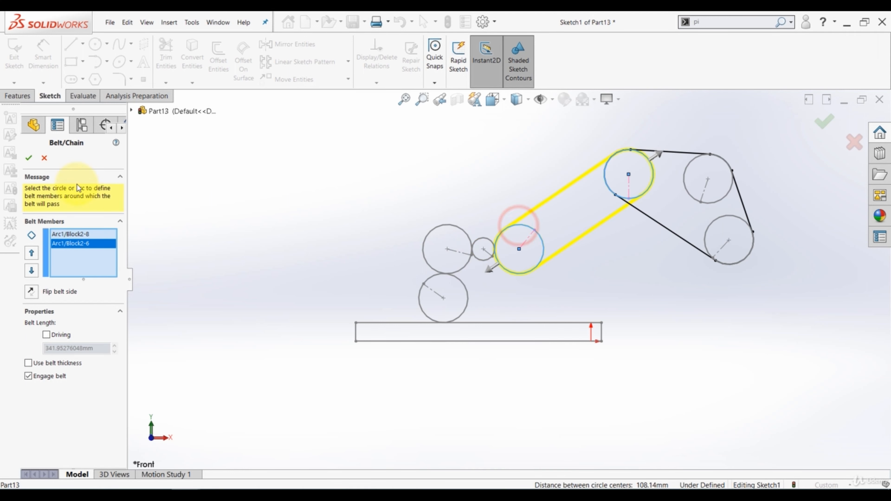
click(31, 159)
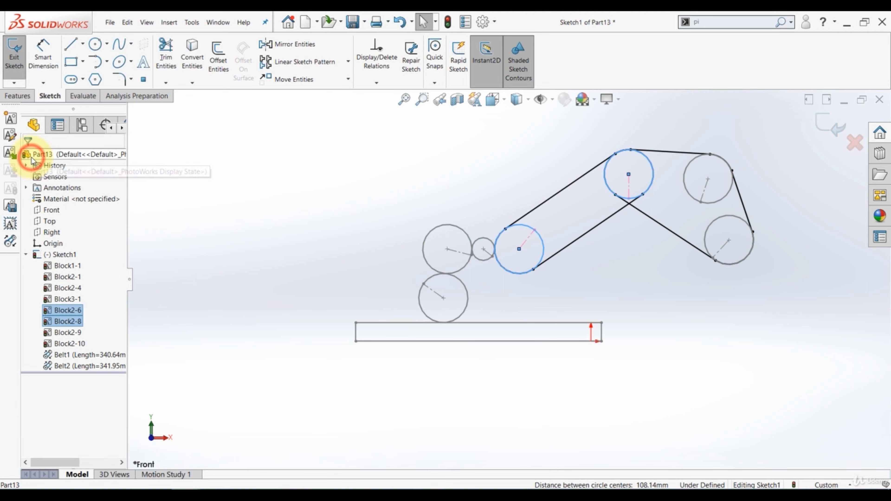
click(311, 164)
drag(567, 341, 592, 326)
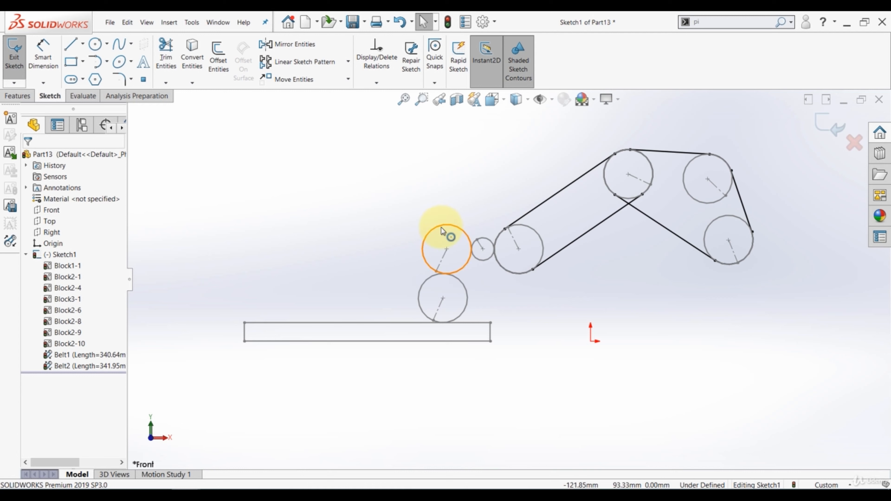
Edit the circle block above the lower traction circle, adding a sketch point just inside its circumference, and exit block editing.
click(442, 230)
right_click(442, 231)
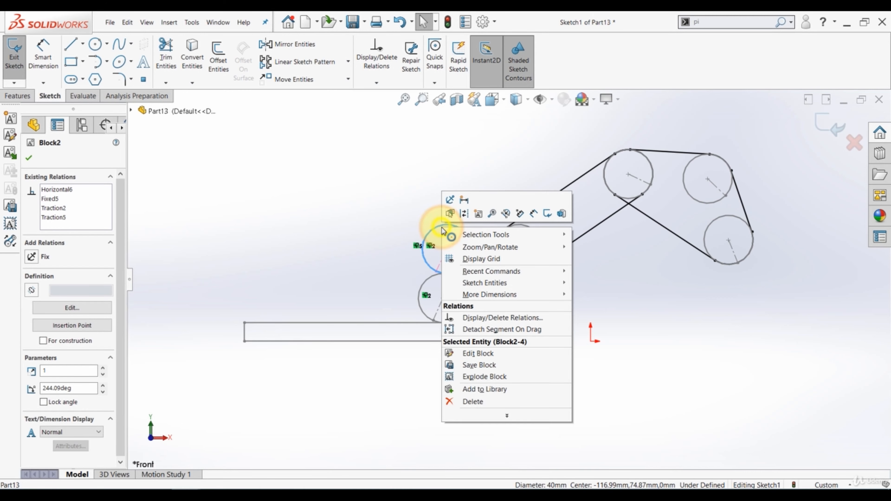
click(479, 351)
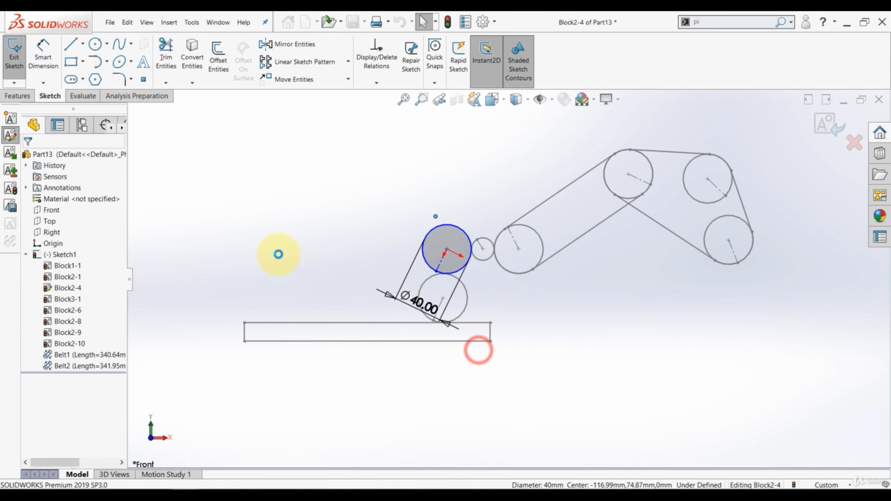
click(142, 80)
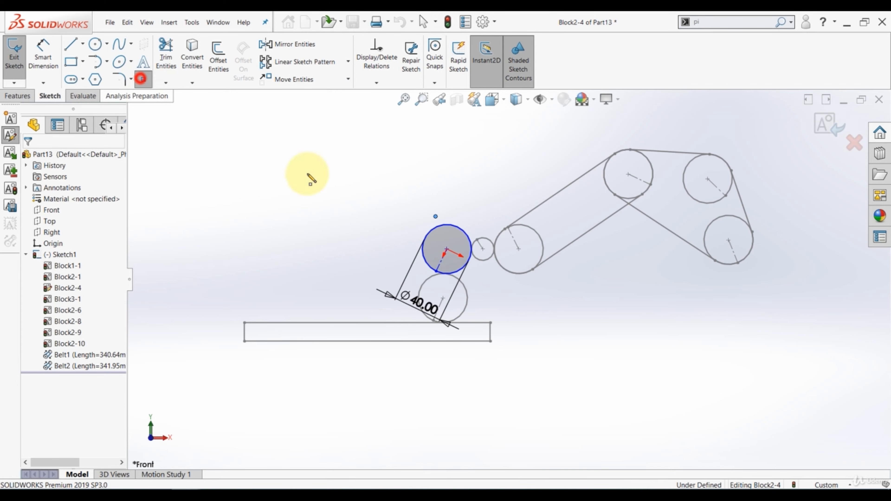
scroll(449, 255, down, 5)
scroll(457, 268, up, 3)
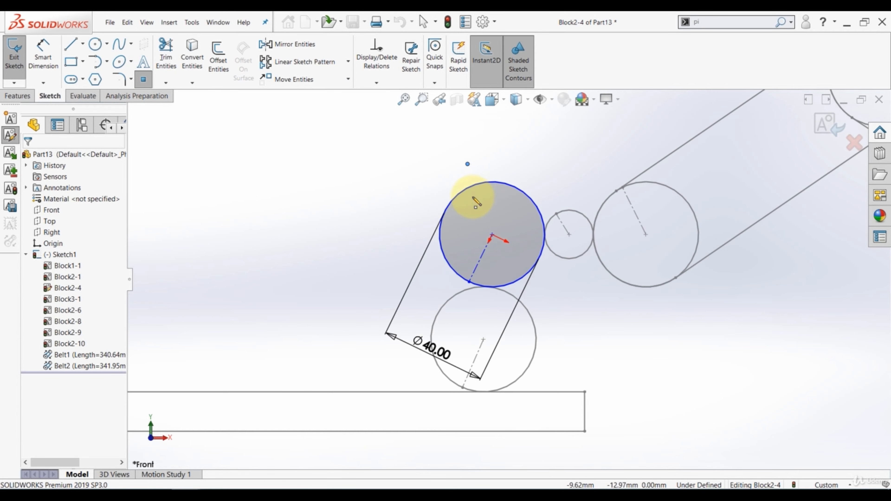
scroll(470, 196, down, 2)
click(496, 198)
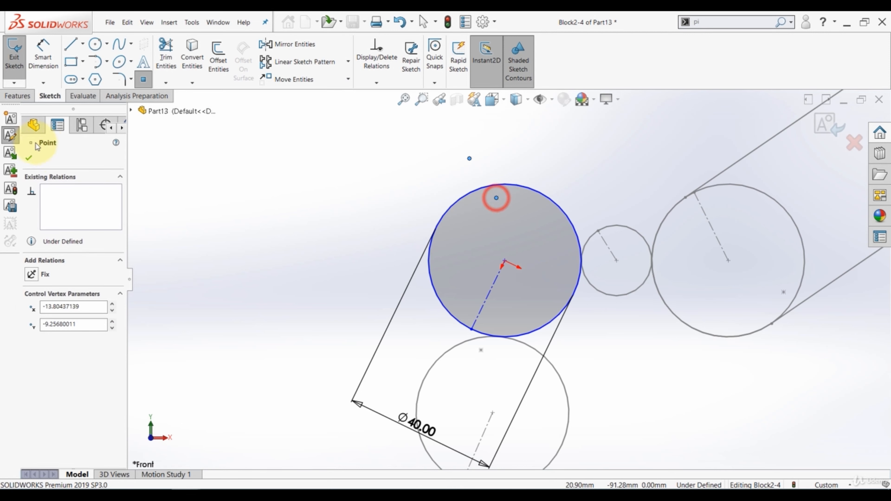
click(26, 152)
scroll(508, 280, up, 3)
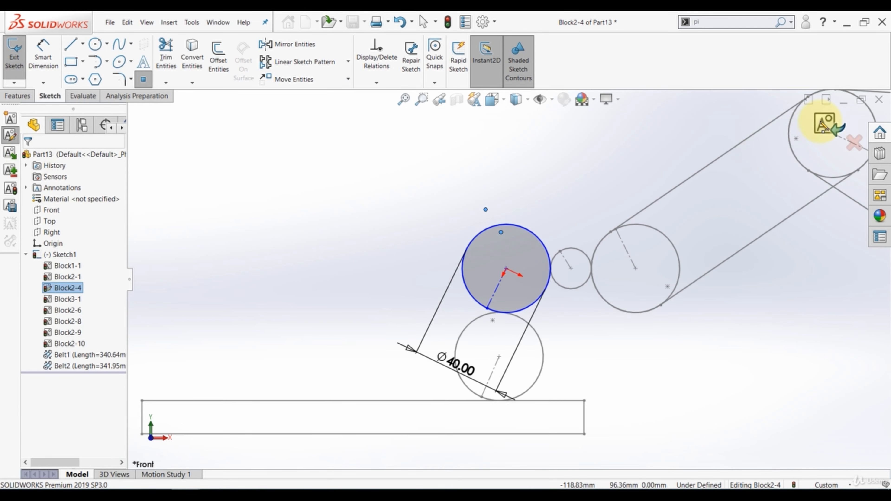
click(822, 123)
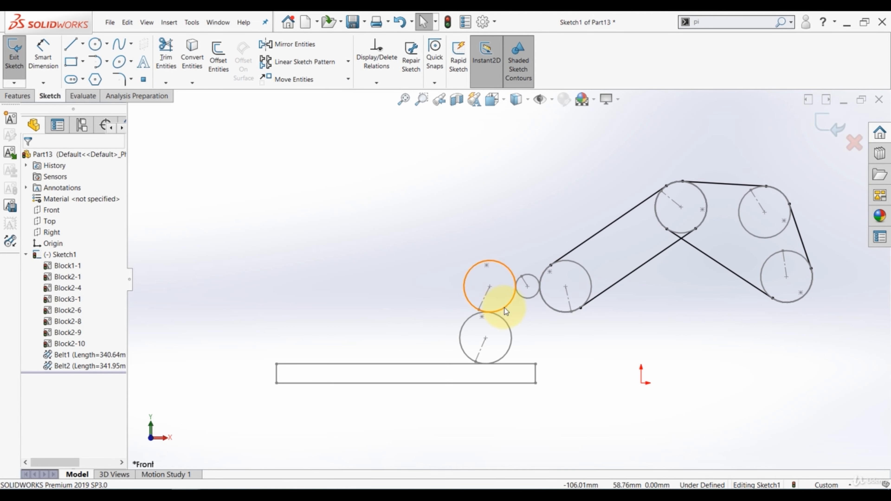
Slide the rectangle block horizontally to observe the marker points as all the linked circles rotate.
scroll(504, 308, down, 2)
scroll(508, 281, up, 3)
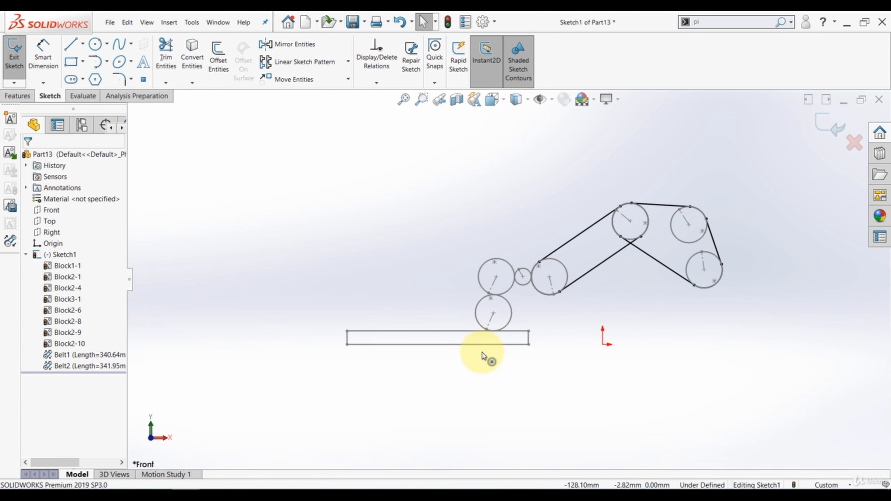
mouse_move(514, 346)
mouse_down()
mouse_move(540, 349)
mouse_move(477, 345)
mouse_move(572, 339)
mouse_up()
click(471, 398)
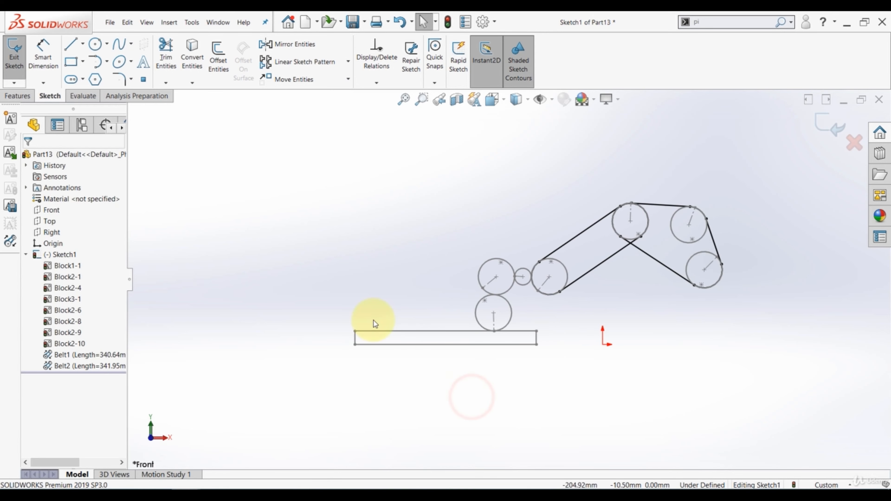
Sketch a line about 42 mm long at 45° just below and to the right of the lower-right belt circle.
click(69, 45)
scroll(705, 301, down, 10)
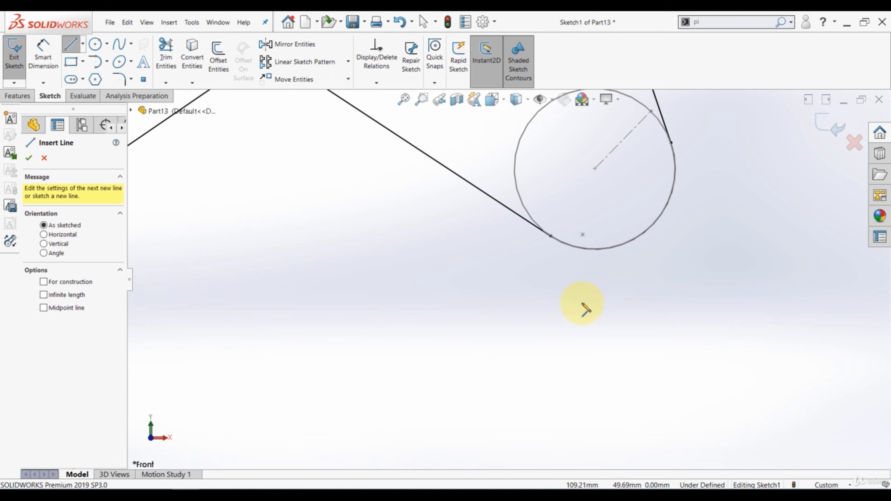
mouse_move(609, 314)
mouse_down()
mouse_move(719, 225)
mouse_move(727, 195)
mouse_up()
key(Escape)
Add a Vertical relation between the new line's lower endpoint and the centre of the lower-right belt circle.
click(609, 314)
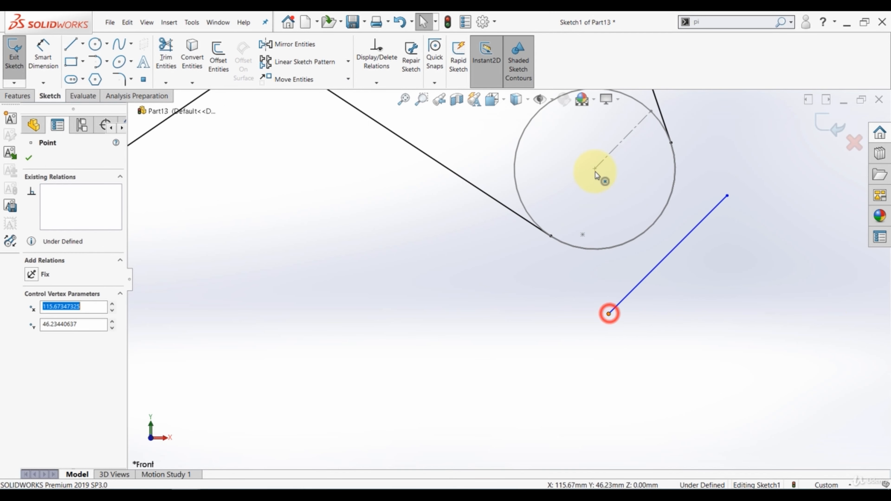
ctrl+click(595, 169)
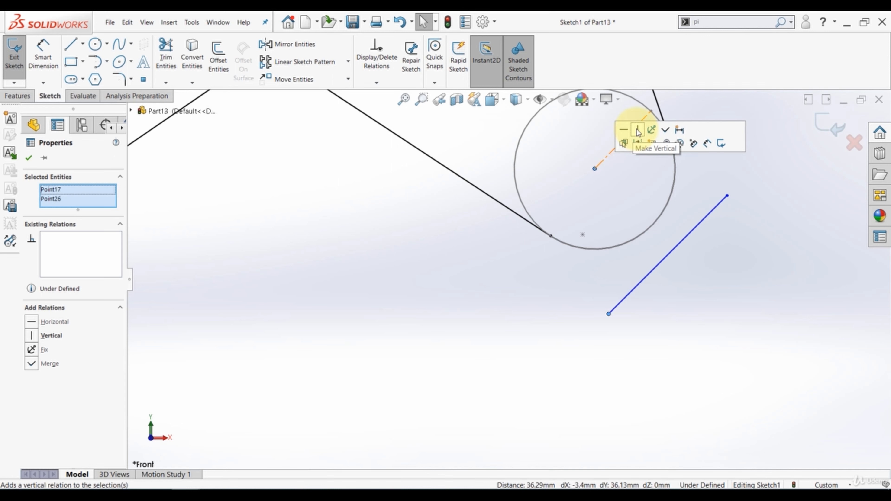
click(637, 131)
click(438, 275)
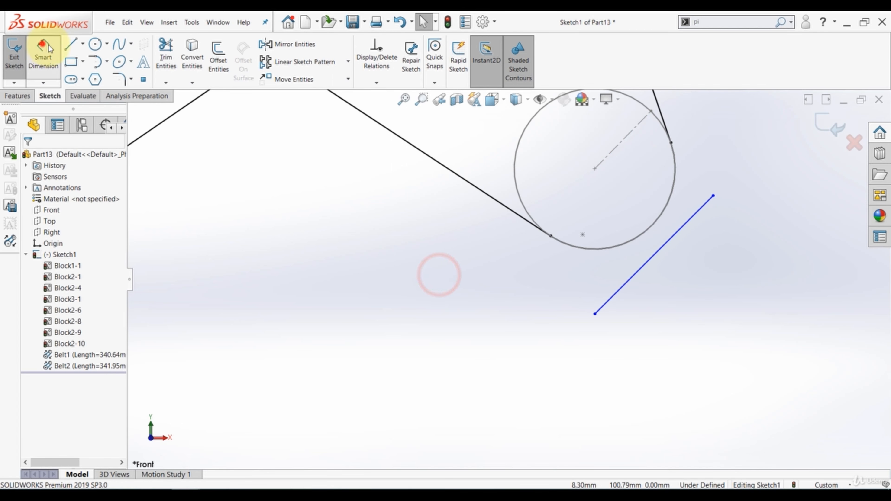
Dimension the vertical distance from the lower-right belt circle's centre to the line's lower endpoint as 33 mm.
click(49, 47)
click(595, 168)
click(595, 315)
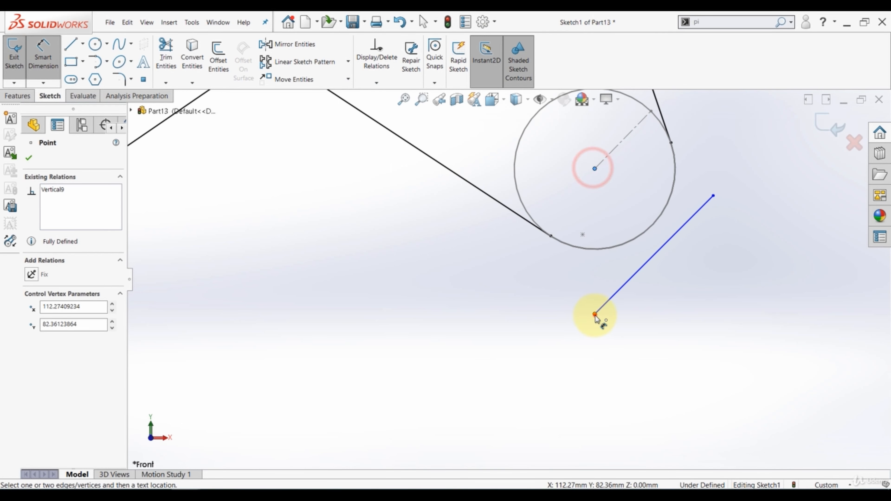
click(487, 261)
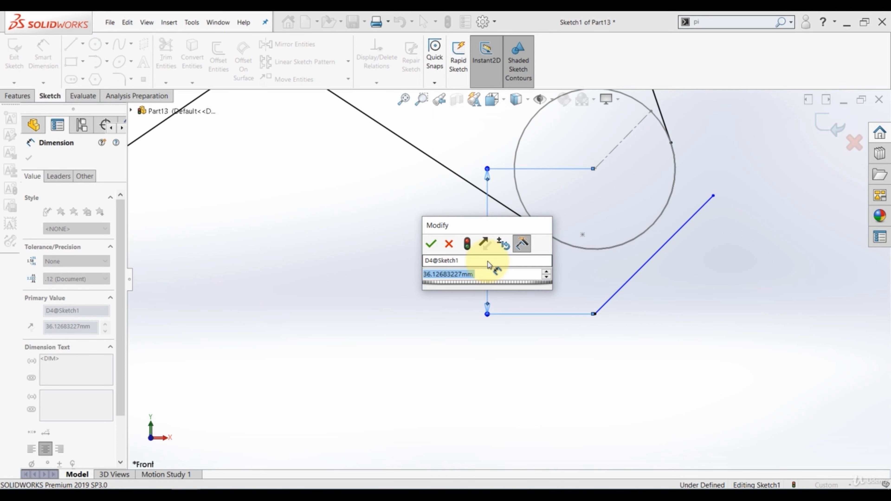
text(33)
key(Return)
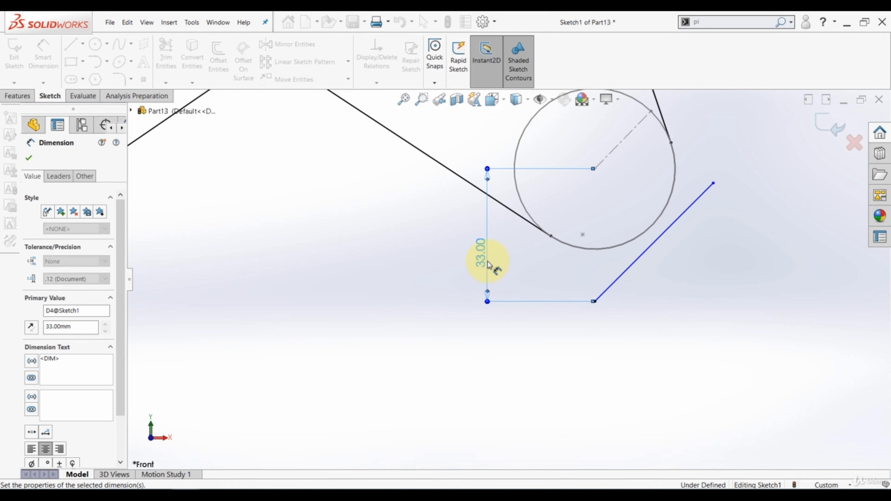
click(369, 261)
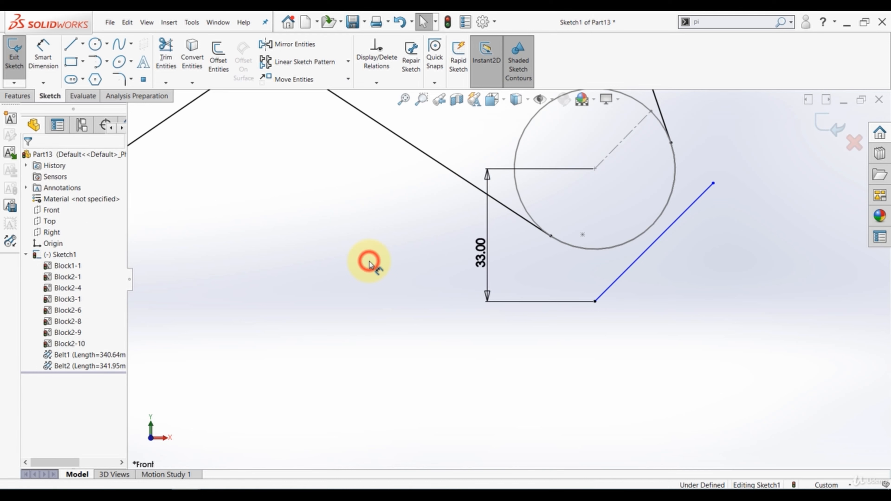
Set the inclined line's length to 60 mm with Smart Dimension.
scroll(435, 301, down, 3)
click(43, 67)
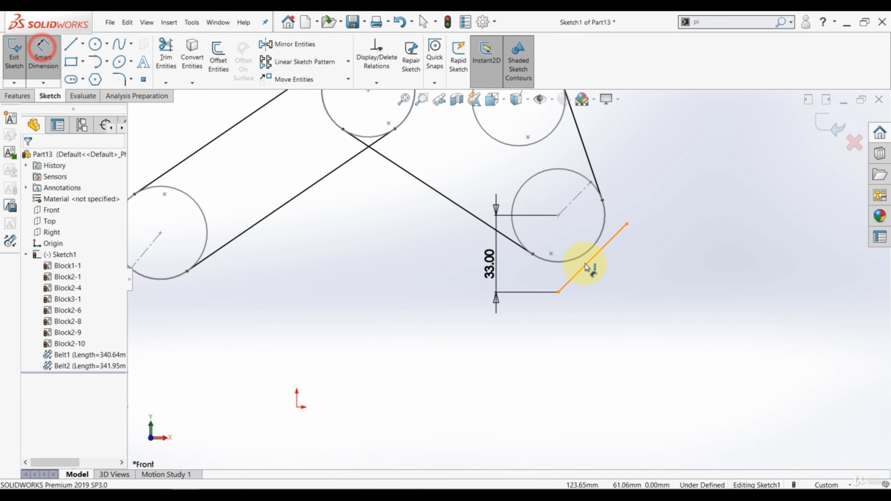
click(606, 271)
click(607, 274)
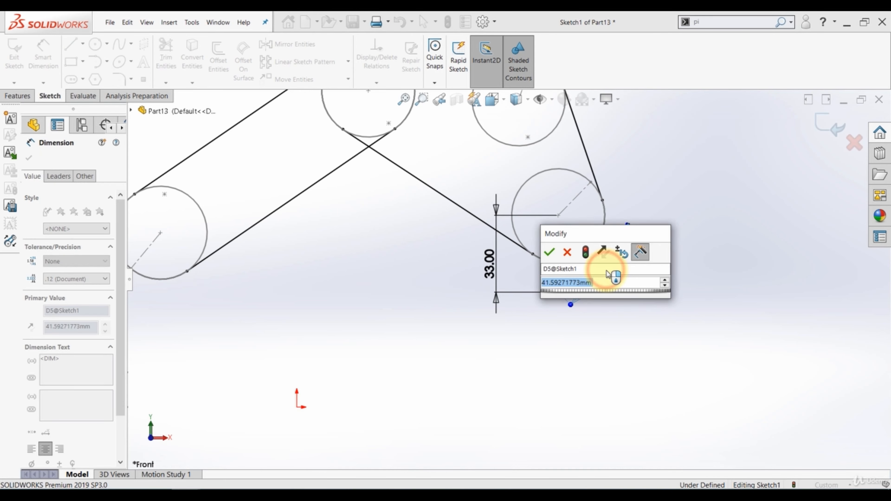
text(60)
key(Return)
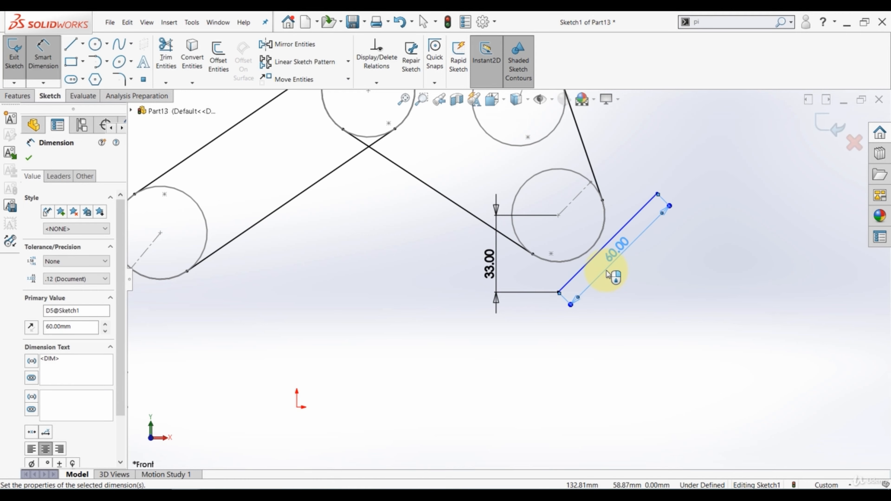
key(Escape)
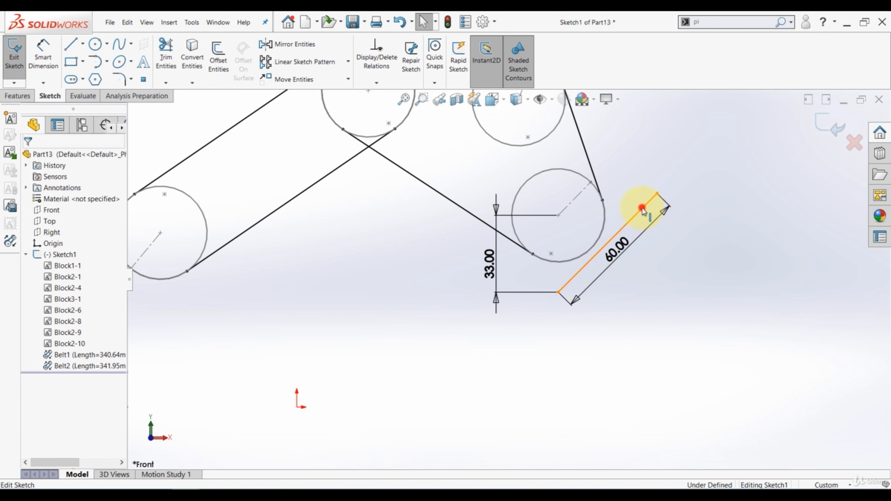
Make a block from the 60 mm inclined line.
click(641, 210)
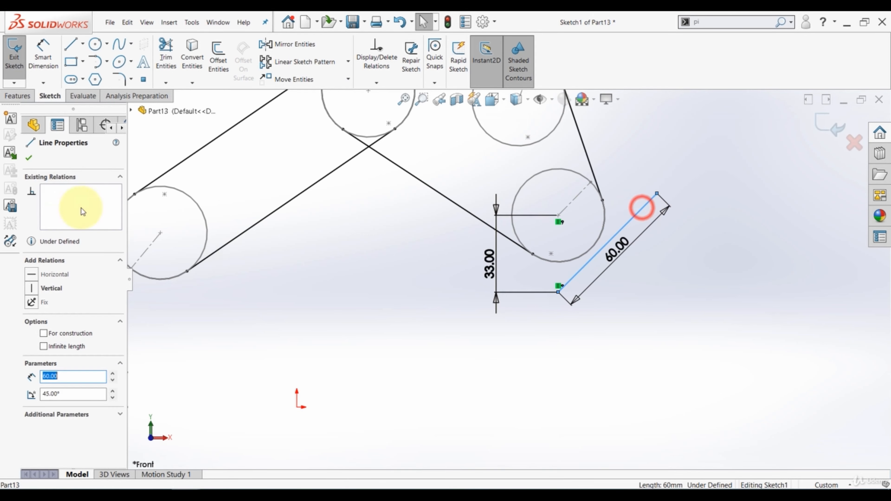
click(10, 120)
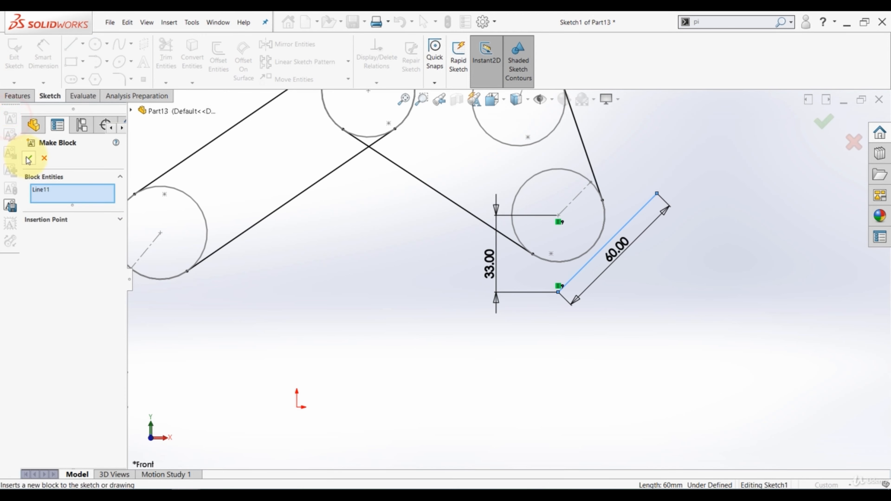
click(28, 160)
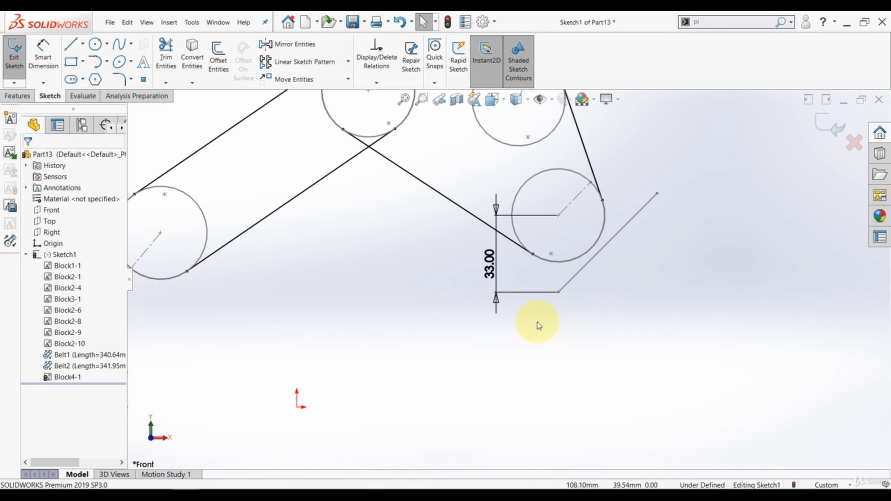
click(509, 346)
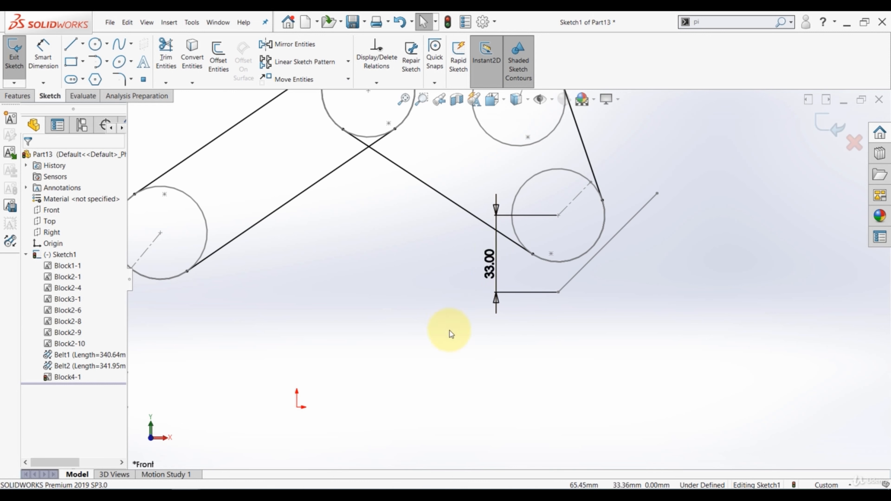
Delete the 33 mm dimension between the circle's centre and the line block's lower endpoint.
click(495, 242)
key(Delete)
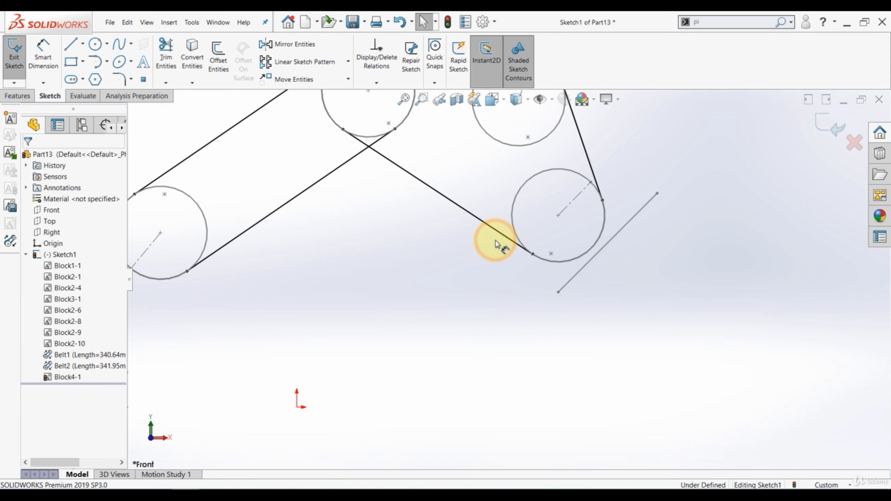
click(532, 302)
Move the line block's lower endpoint slightly downward beneath the circle's centre and apply a Fix relation to that endpoint.
drag(558, 294, 557, 308)
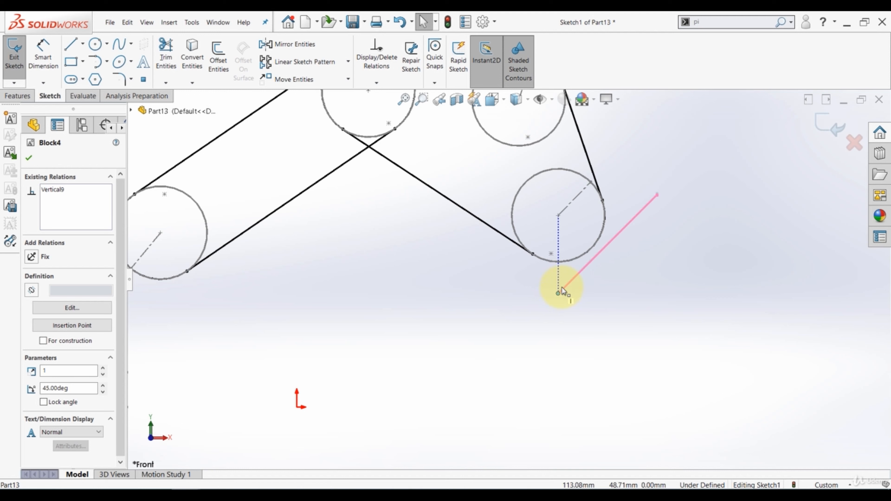
click(537, 318)
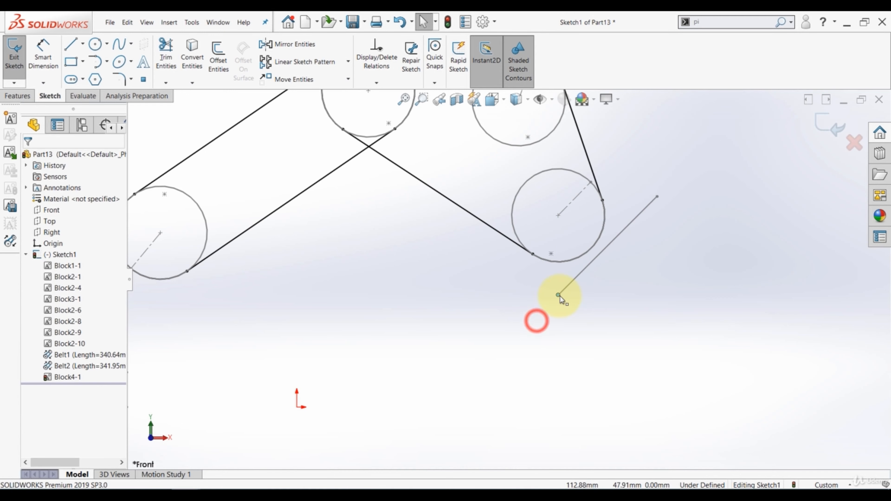
click(559, 295)
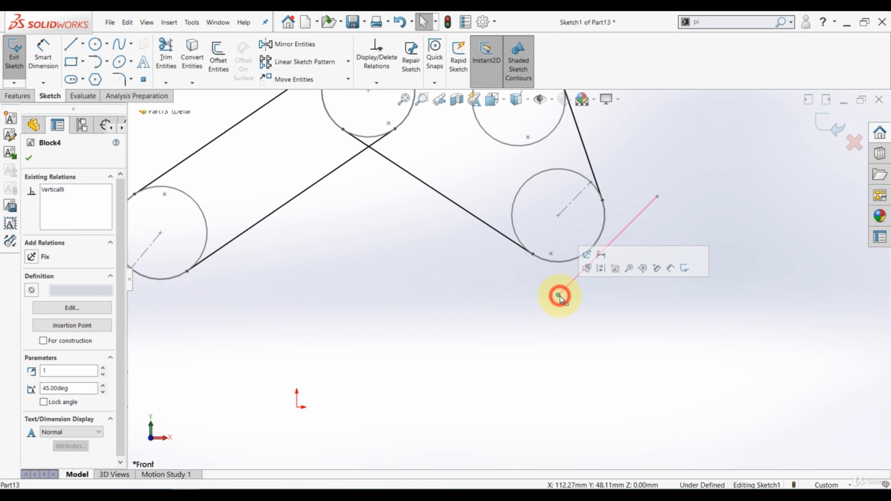
click(586, 256)
click(596, 339)
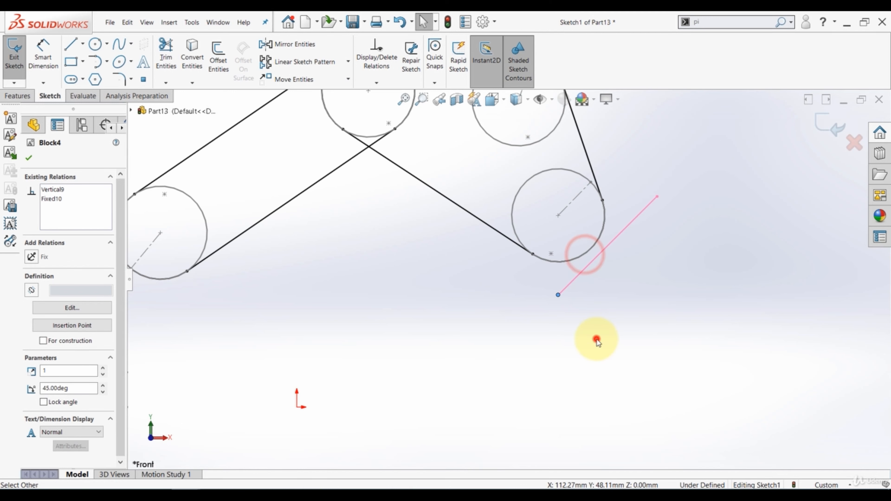
Make the pivoting line block coincident with the lower point inside the last circle block.
click(583, 269)
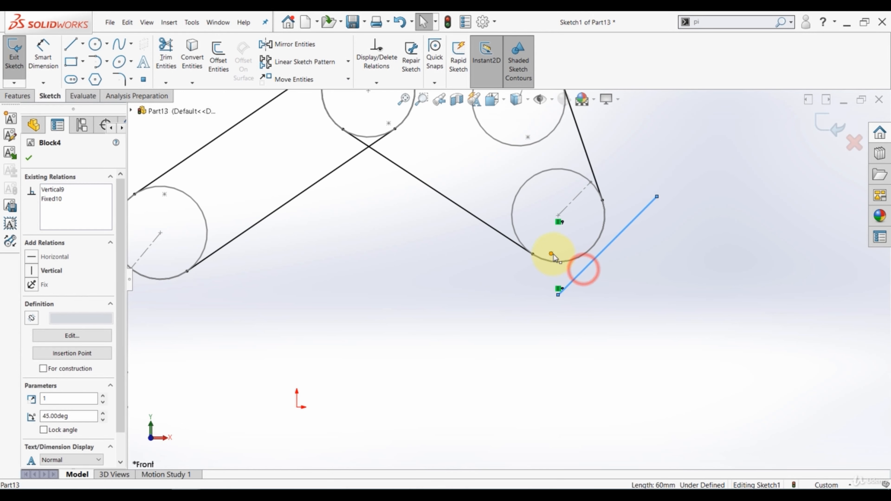
ctrl+click(551, 254)
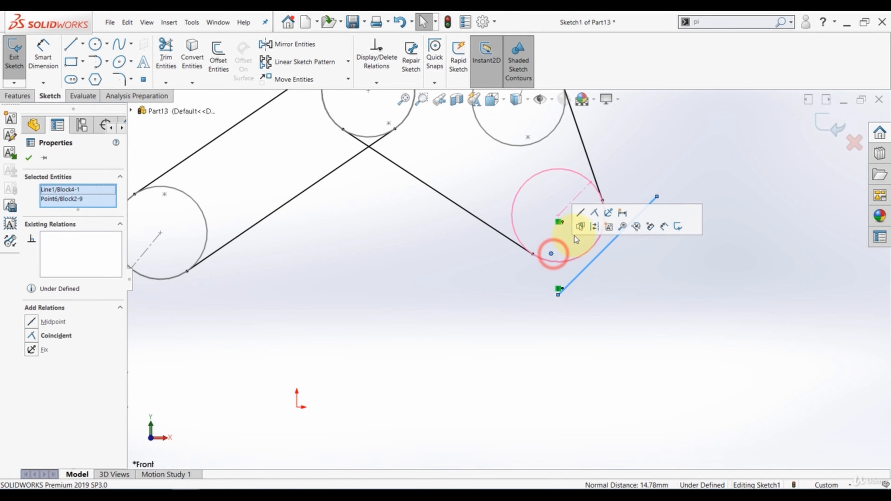
click(598, 213)
click(692, 308)
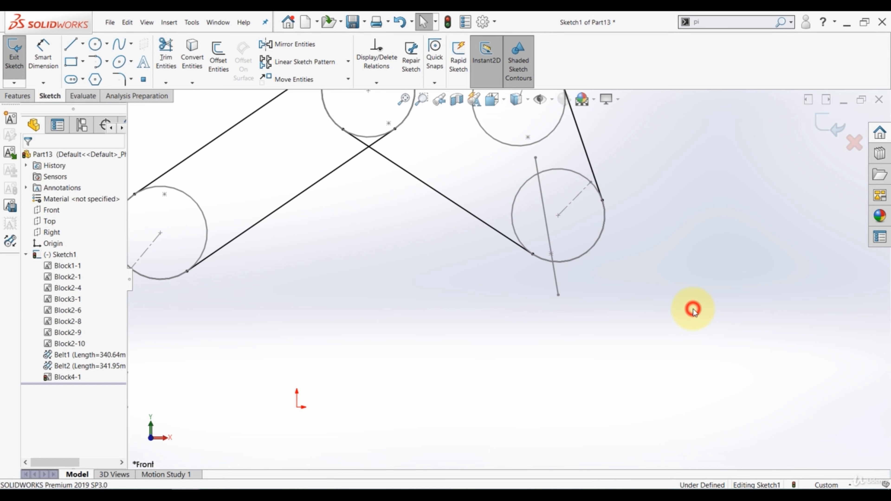
Slide the rectangle block back and forth horizontally to check how the circles, belts and pivoting line block move together.
key(f)
scroll(693, 309, up, 2)
scroll(453, 373, up, 2)
scroll(266, 345, down, 1)
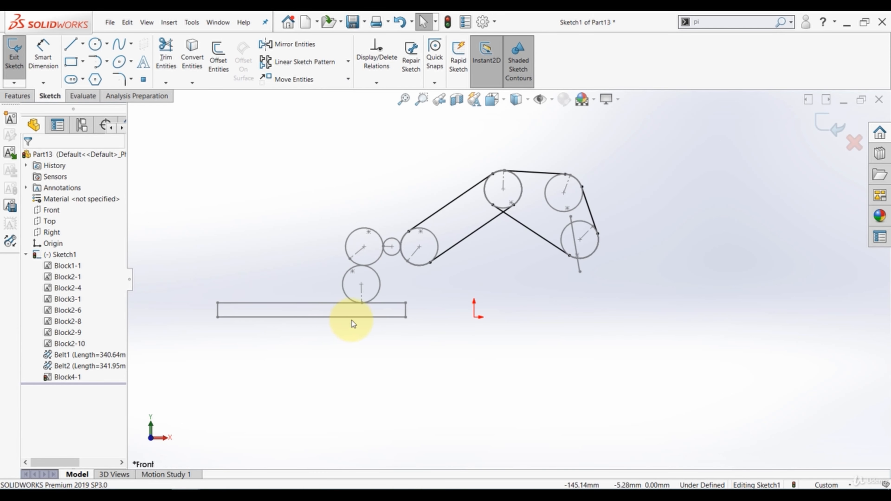
drag(358, 317, 382, 328)
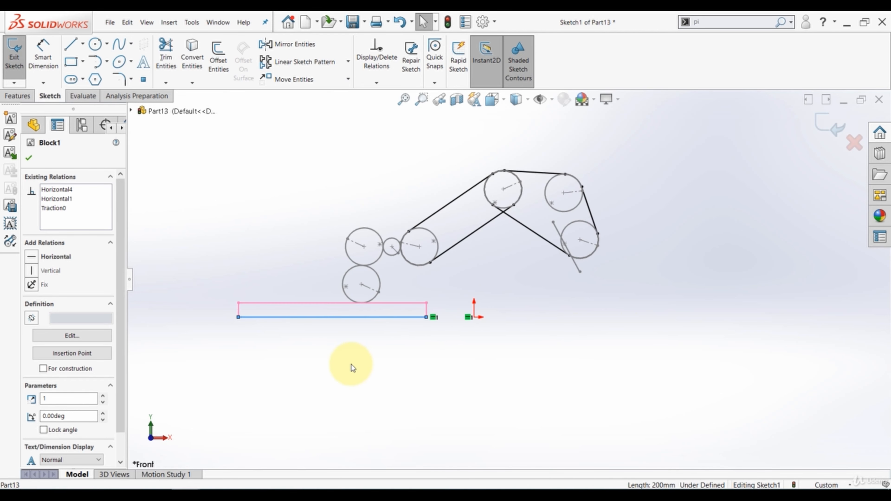
click(351, 365)
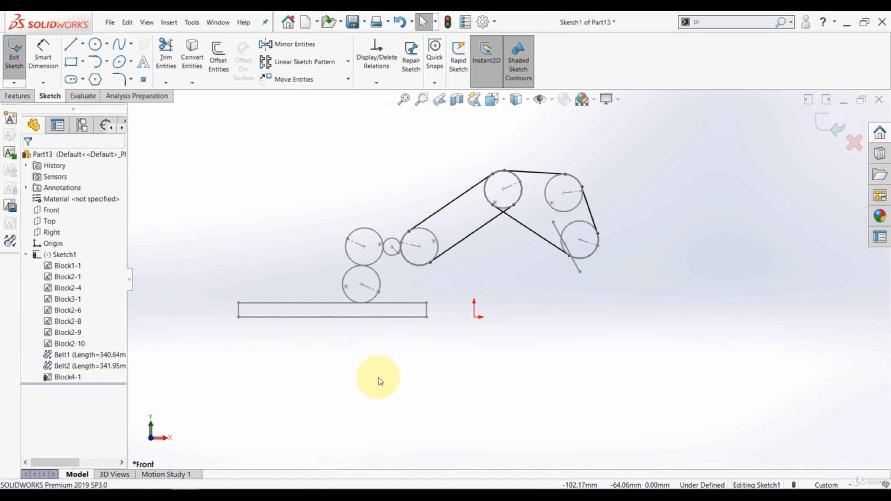
mouse_move(372, 317)
mouse_down()
mouse_move(410, 321)
mouse_move(383, 320)
mouse_up()
click(357, 340)
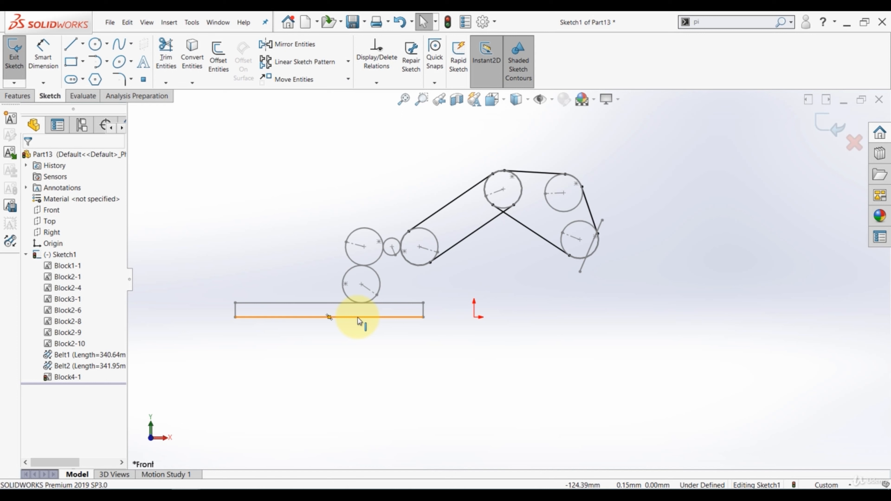
mouse_move(358, 320)
mouse_down()
mouse_move(397, 324)
mouse_move(352, 324)
mouse_up()
click(353, 340)
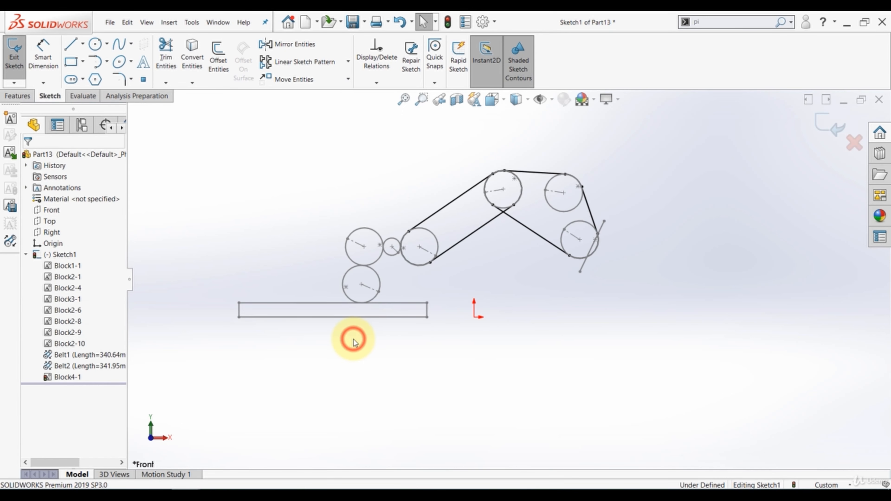
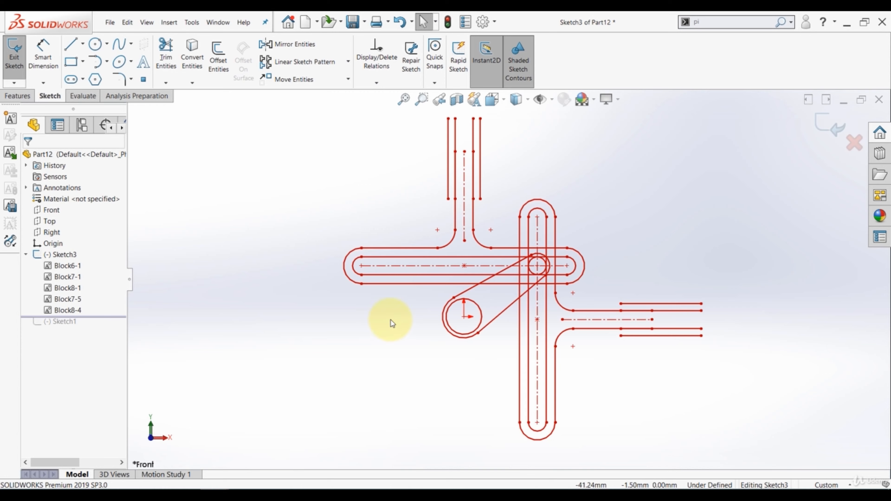
In Part12, swing the slotted mechanism's crank slightly, exit its sketch and roll the model back to above Sketch3.
mouse_move(538, 266)
mouse_down()
mouse_move(545, 297)
mouse_move(523, 398)
mouse_move(363, 378)
mouse_move(388, 259)
mouse_move(538, 238)
mouse_move(571, 324)
mouse_move(473, 403)
mouse_move(337, 310)
mouse_move(414, 219)
mouse_move(540, 204)
mouse_move(571, 284)
mouse_up()
double_click(383, 363)
click(107, 317)
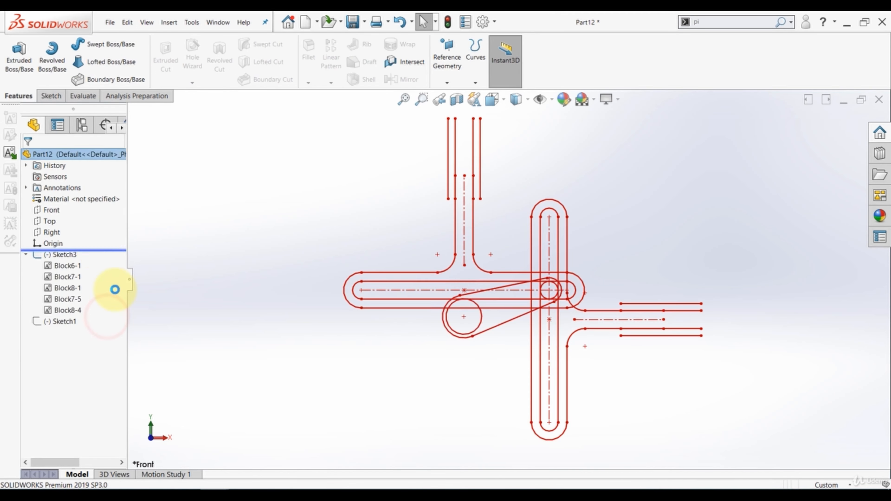
Start a sketch on the Front plane and draw a 70 mm diameter circle centred on the origin.
click(51, 210)
click(44, 198)
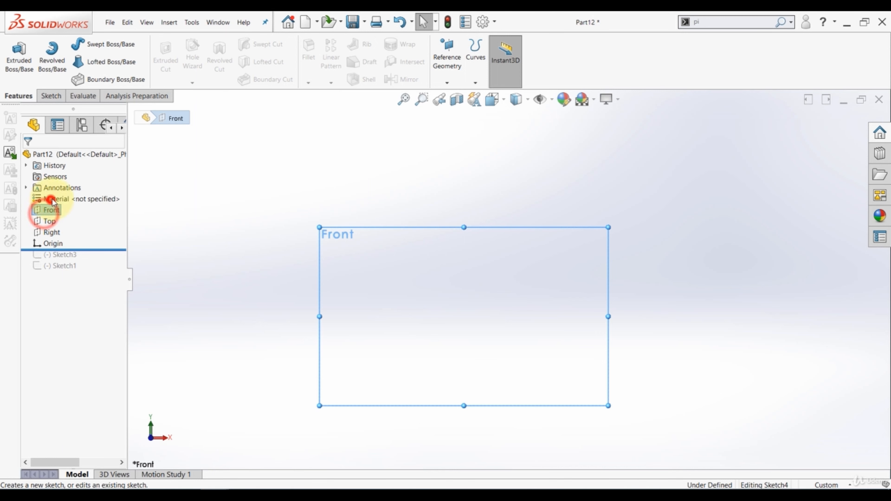
click(97, 44)
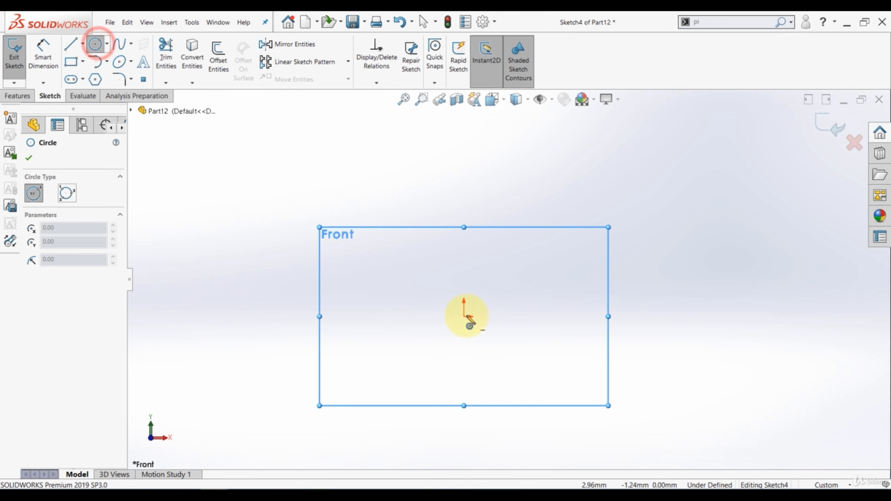
mouse_move(463, 316)
mouse_down()
mouse_move(472, 368)
mouse_move(464, 352)
mouse_up()
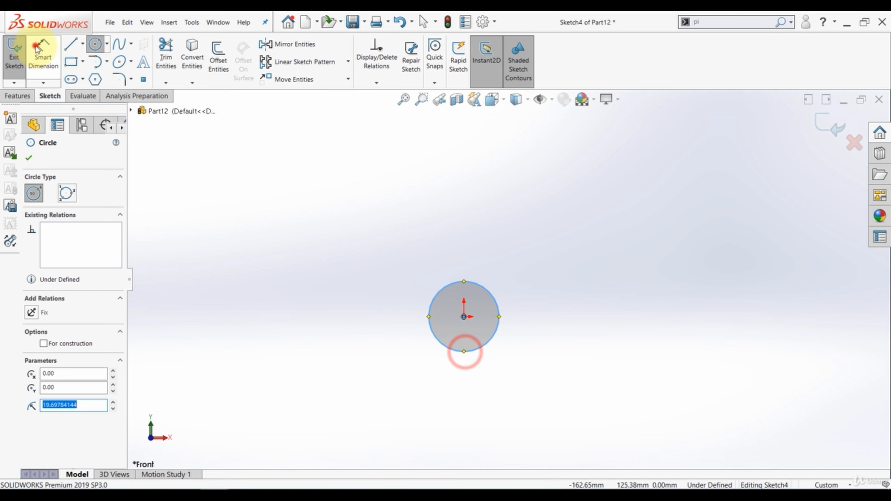
click(42, 49)
click(490, 292)
click(543, 305)
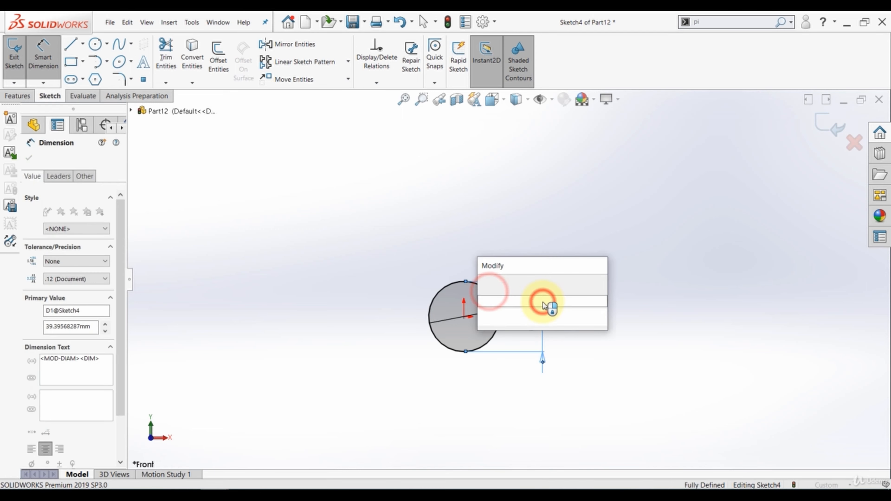
text(7)
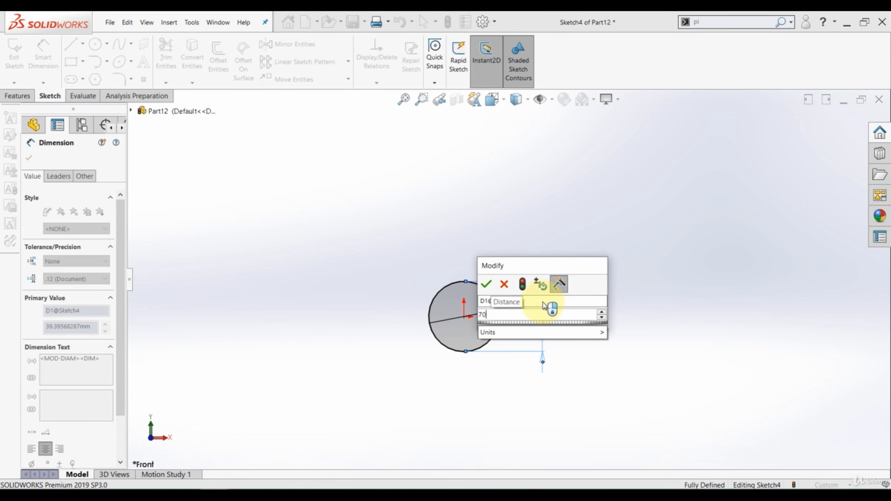
text(0)
key(Return)
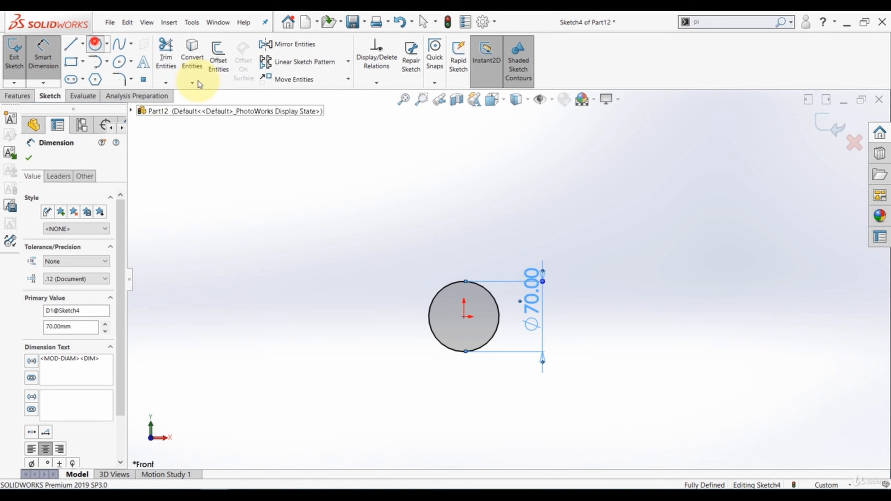
Sketch a smaller circle directly above the 70 mm circle and set its diameter to 30 mm.
click(95, 44)
drag(463, 148, 464, 171)
key(Escape)
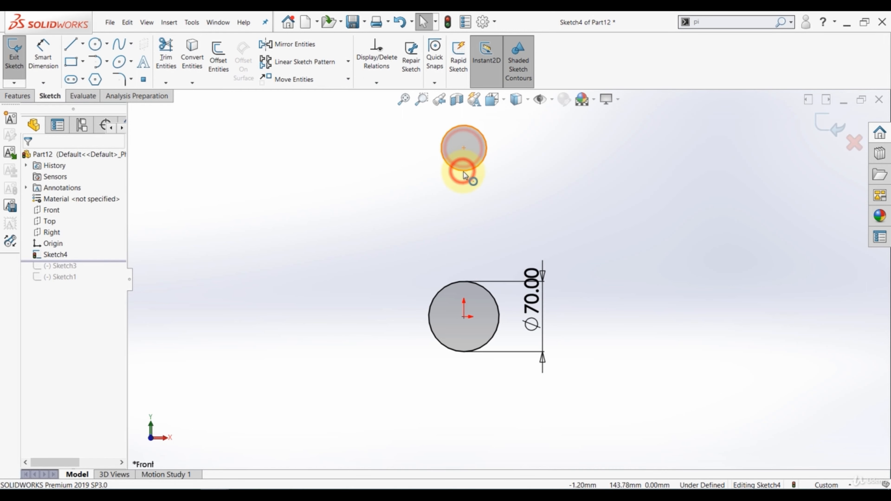
click(43, 52)
click(487, 149)
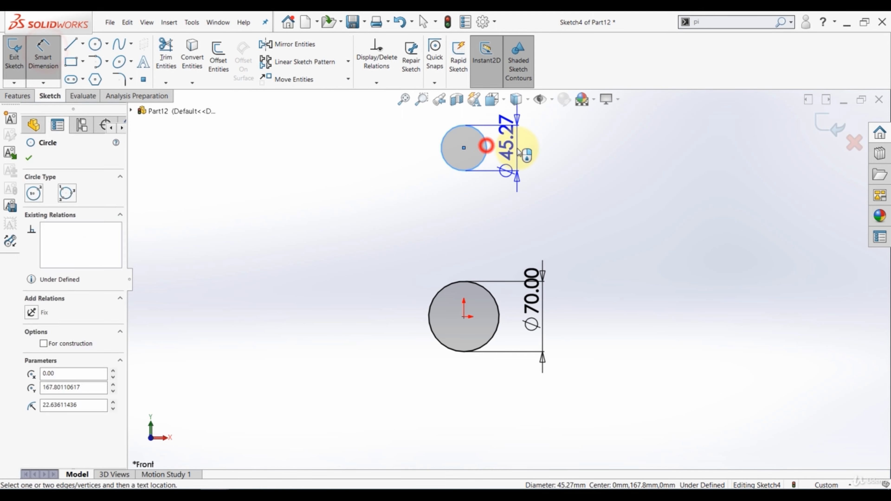
click(519, 151)
text(30)
key(Return)
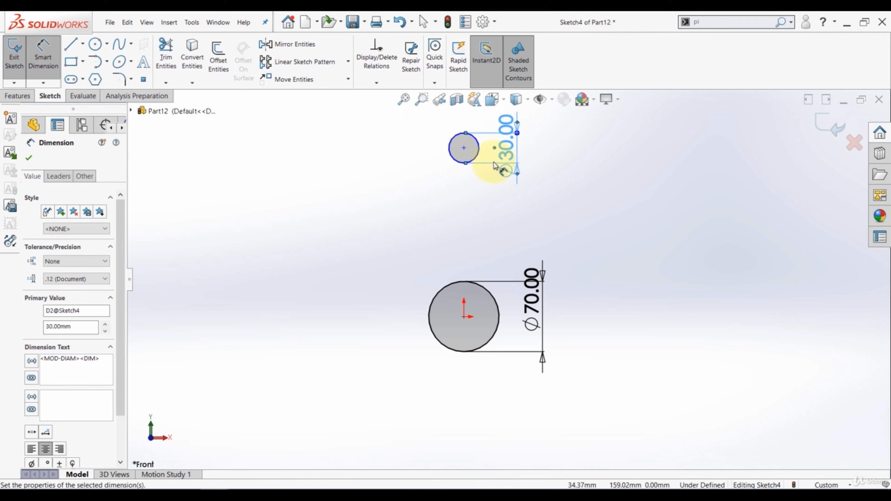
key(Escape)
Add a Vertical relation between the centres of the two circles.
click(464, 317)
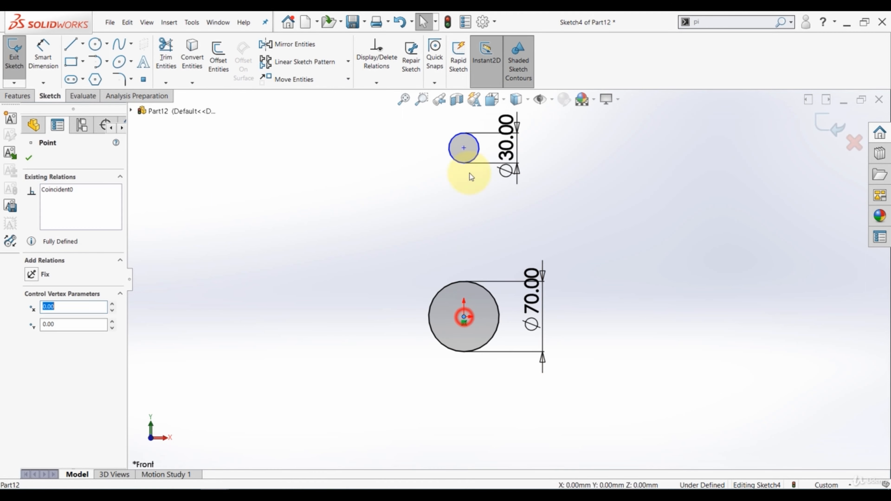
ctrl+click(464, 148)
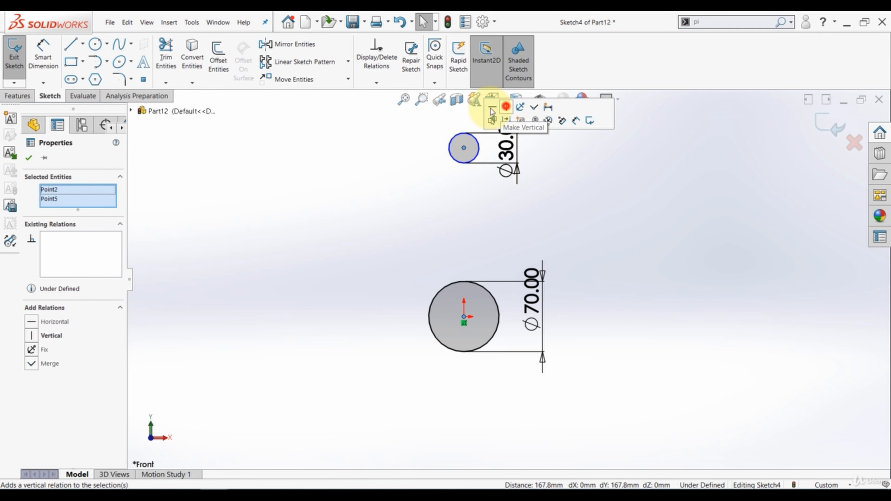
click(492, 111)
click(365, 181)
Set the vertical distance between the two circle centres to 170 mm.
click(42, 53)
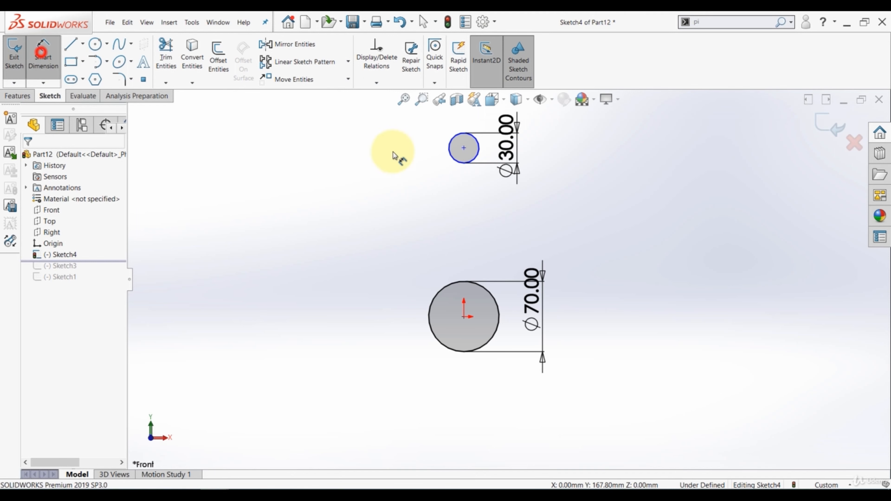
click(464, 148)
click(464, 317)
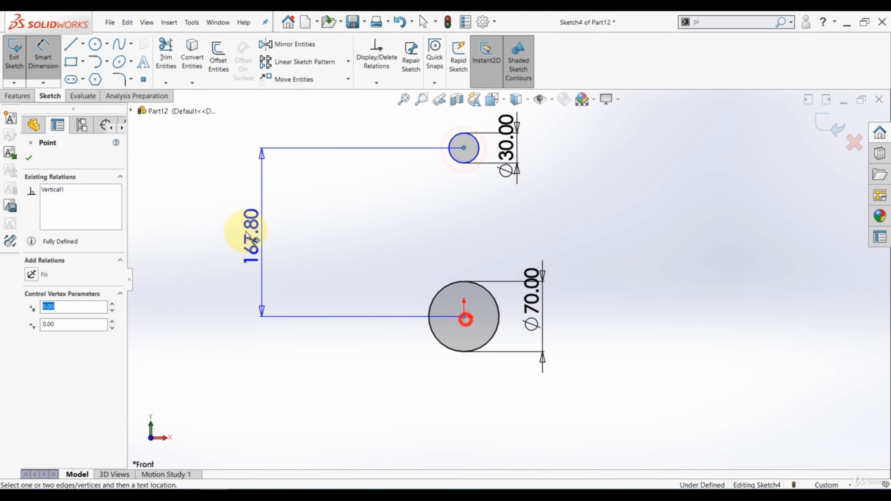
click(245, 235)
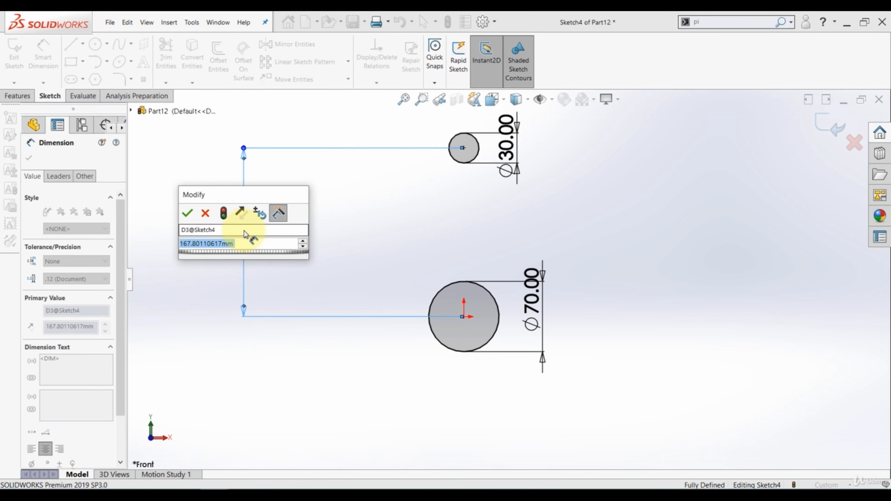
text(170)
key(Return)
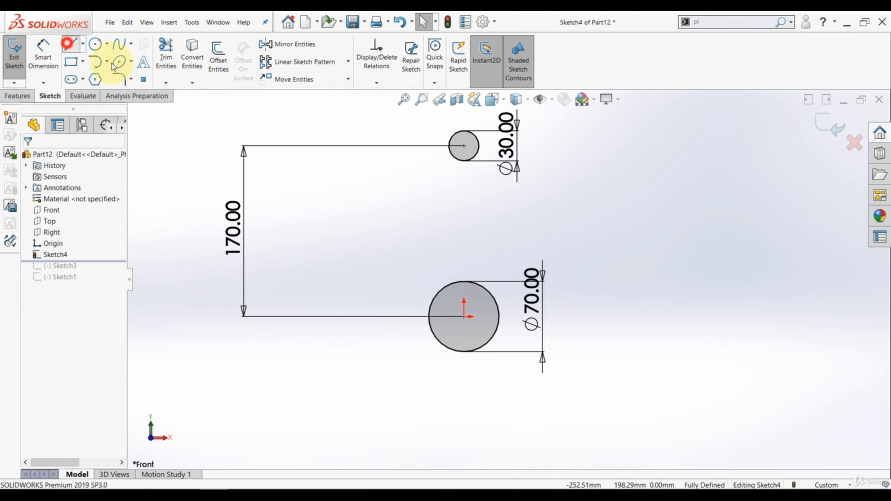
Draw two straight lines joining the small and large circles, one along each side.
click(70, 44)
click(450, 148)
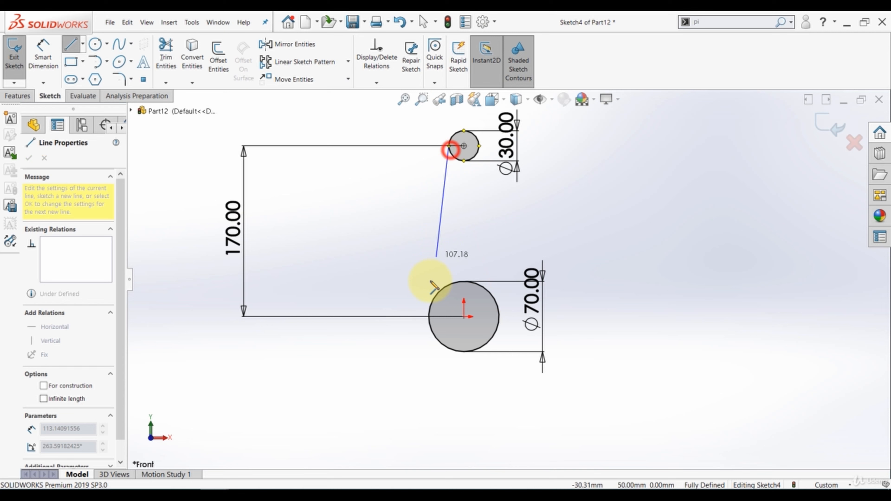
click(430, 312)
key(Escape)
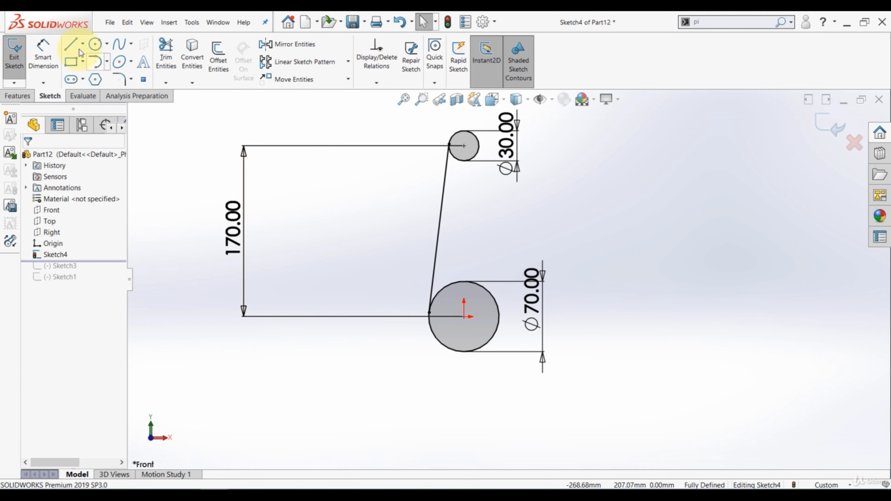
click(72, 44)
click(478, 145)
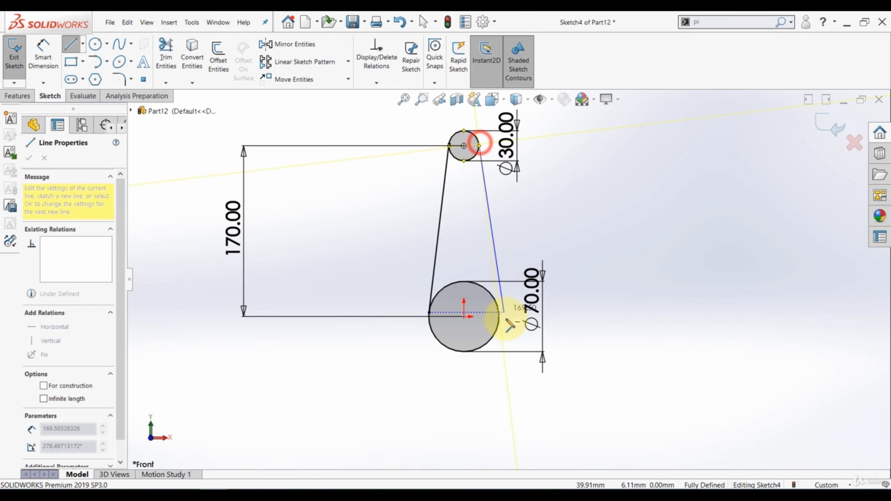
click(499, 317)
key(Escape)
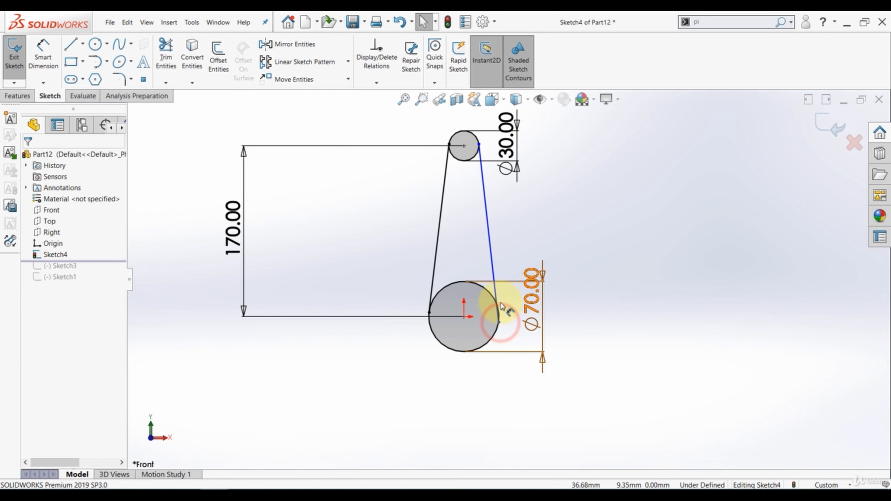
Make the right-hand connecting line tangent to the 70 mm circle.
click(486, 291)
click(486, 291)
ctrl+click(494, 281)
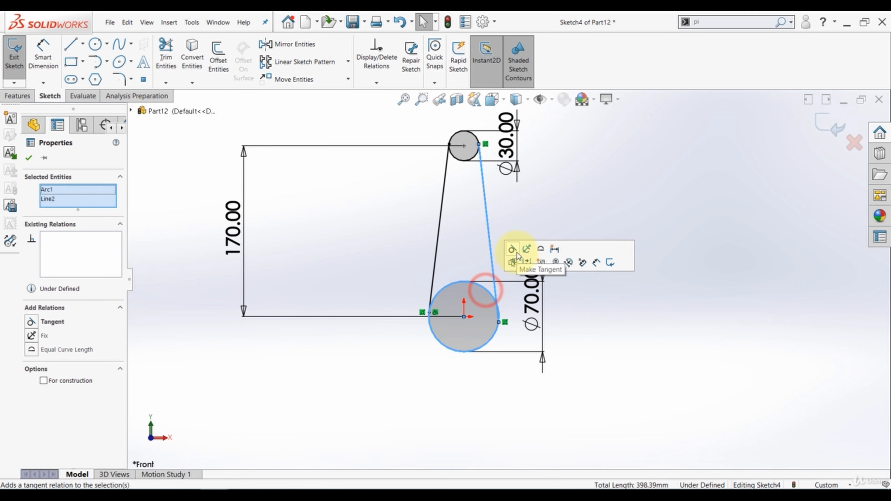
click(515, 253)
click(509, 205)
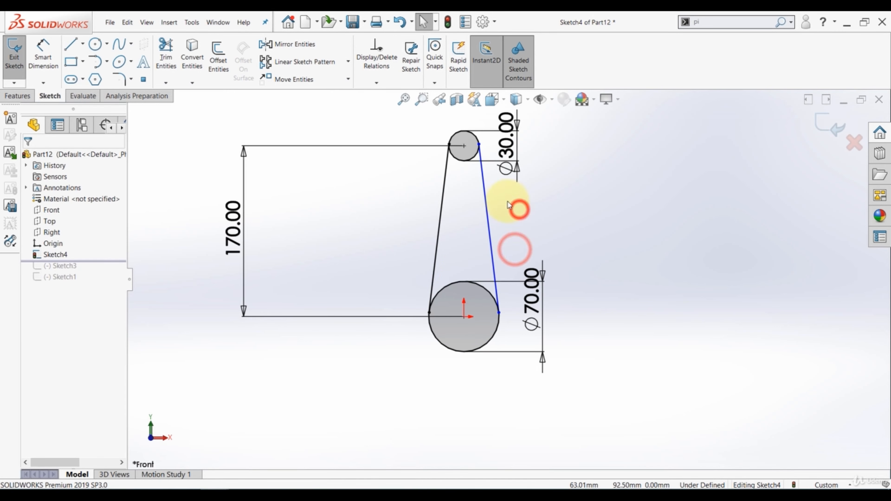
Make the right-hand connecting line tangent to the 30 mm circle.
click(483, 174)
click(475, 161)
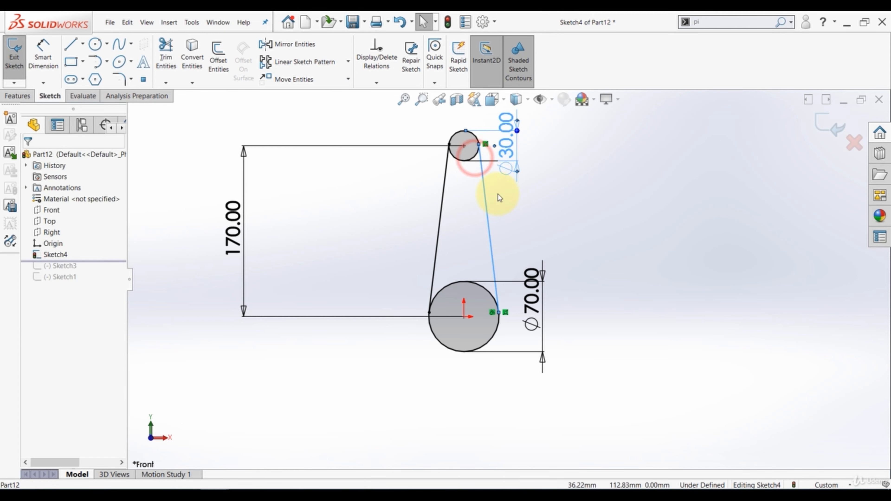
click(485, 181)
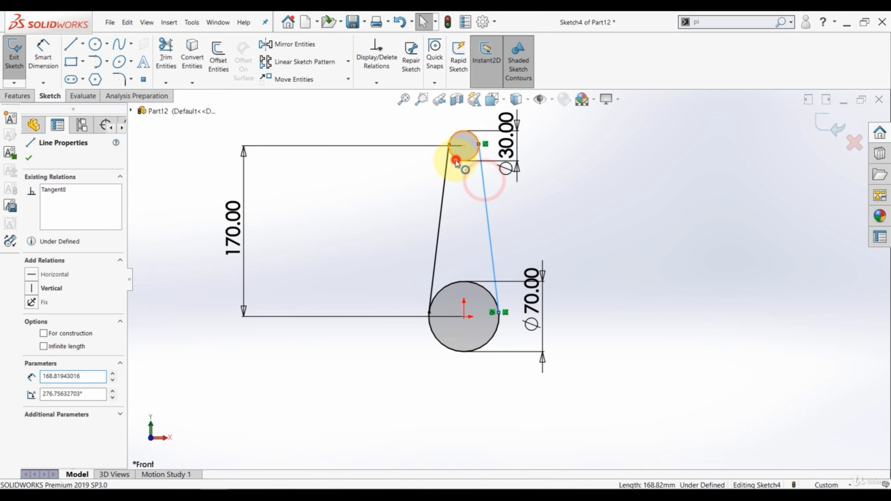
ctrl+click(456, 159)
click(482, 119)
click(338, 192)
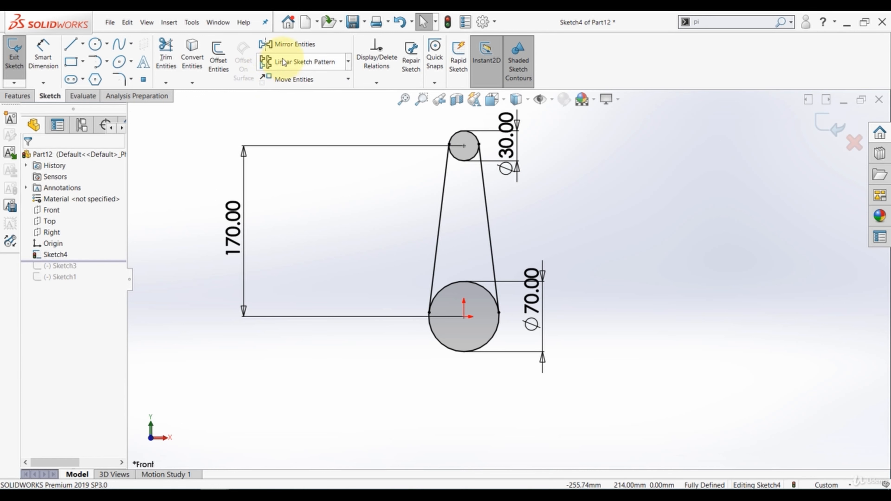
Offset the 30 mm and 70 mm circles inward by 4 mm with Offset Entities.
click(218, 59)
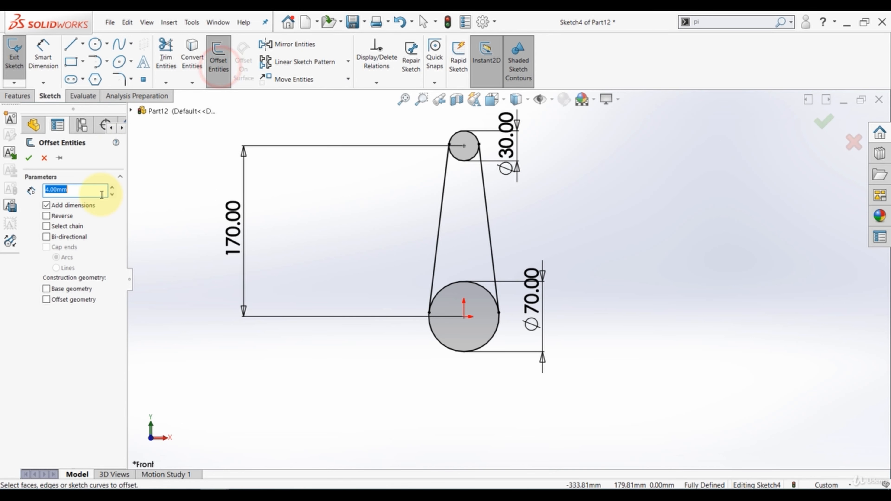
scroll(465, 140, down, 3)
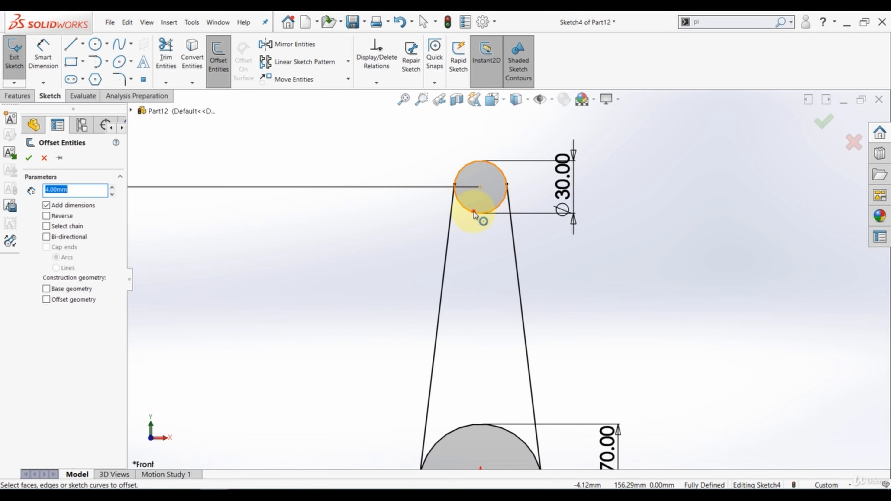
click(473, 213)
click(48, 216)
scroll(522, 293, up, 3)
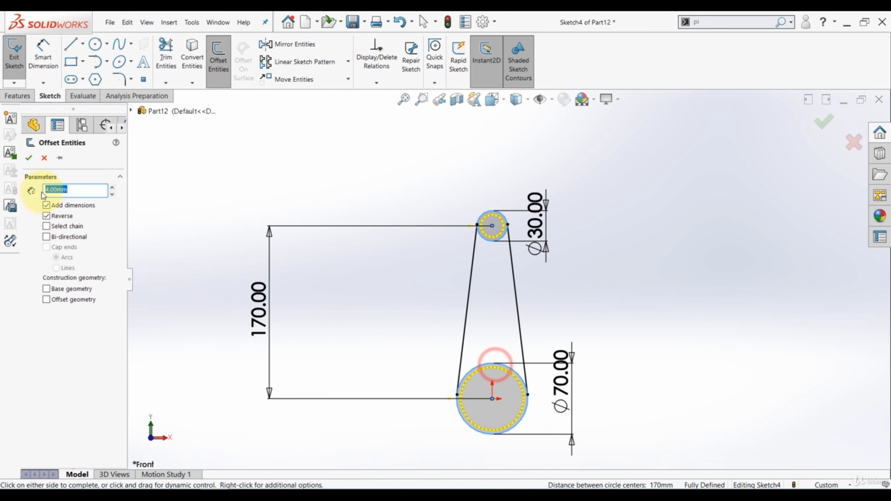
click(28, 157)
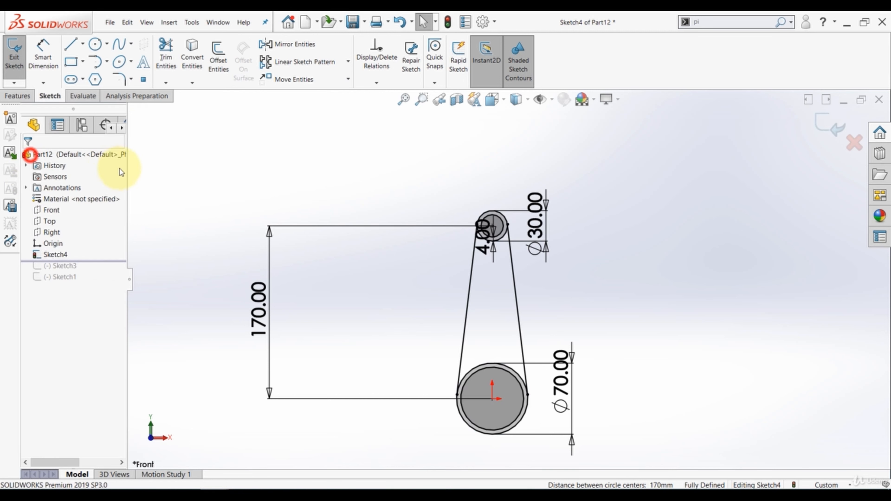
Trim away the arcs of the 70 mm and 30 mm circles that lie between the two tangent lines.
click(166, 53)
scroll(547, 252, down, 5)
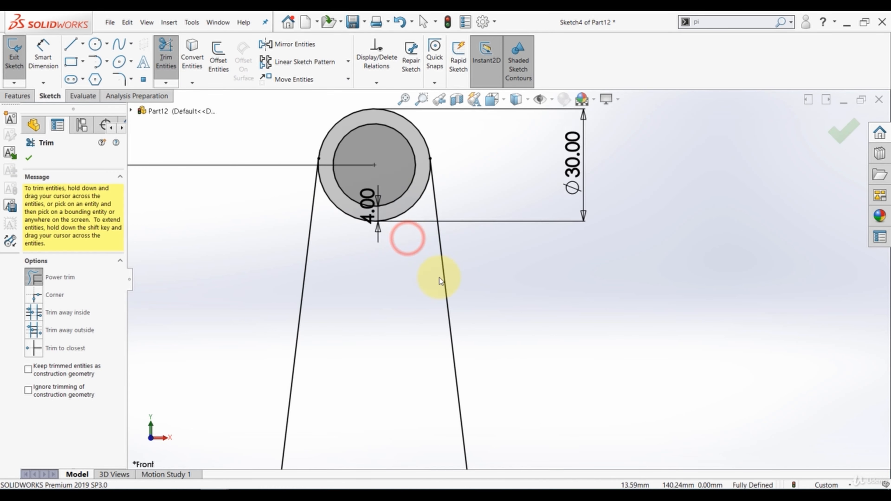
scroll(478, 393, up, 4)
scroll(477, 386, down, 6)
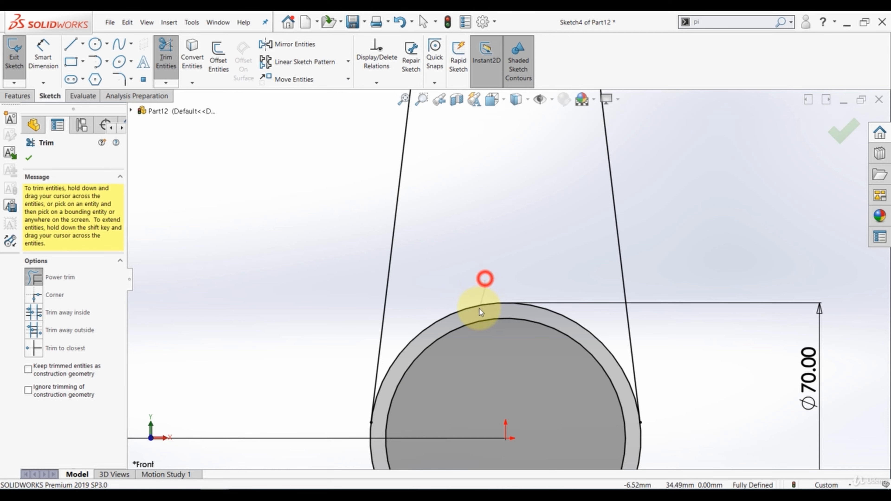
drag(485, 278, 478, 309)
scroll(482, 253, up, 5)
scroll(515, 148, down, 6)
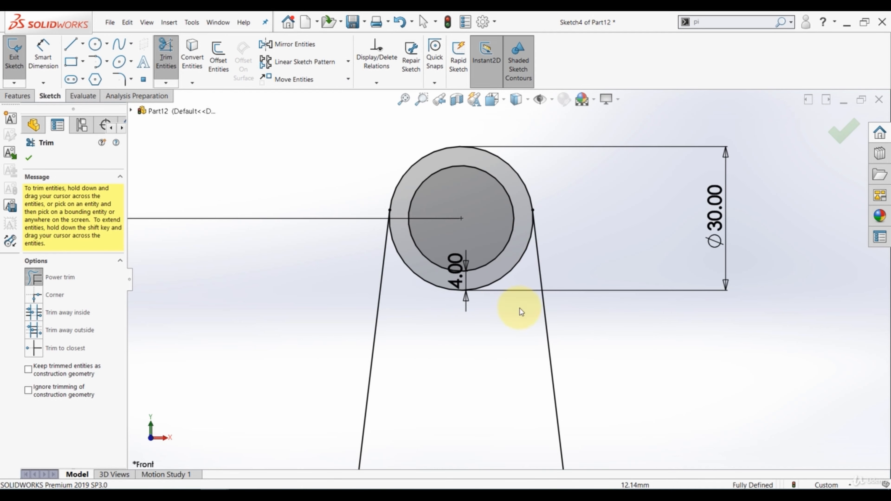
drag(515, 268, 526, 287)
scroll(526, 287, up, 5)
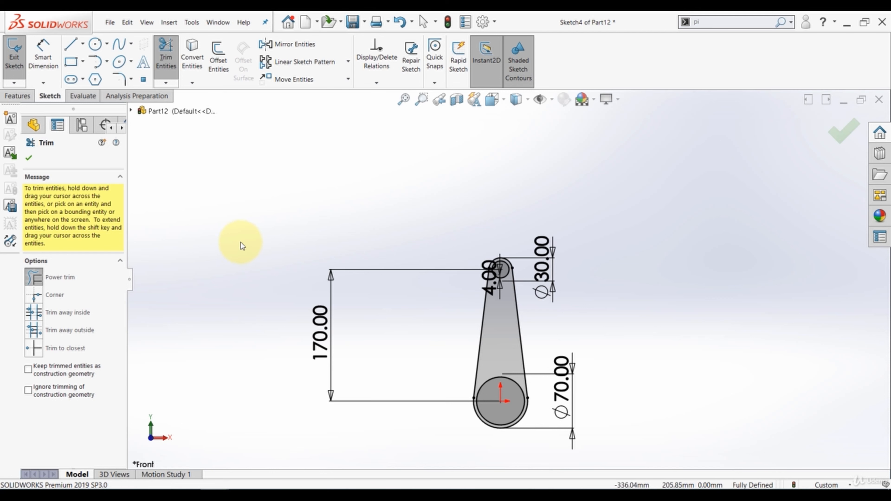
click(28, 158)
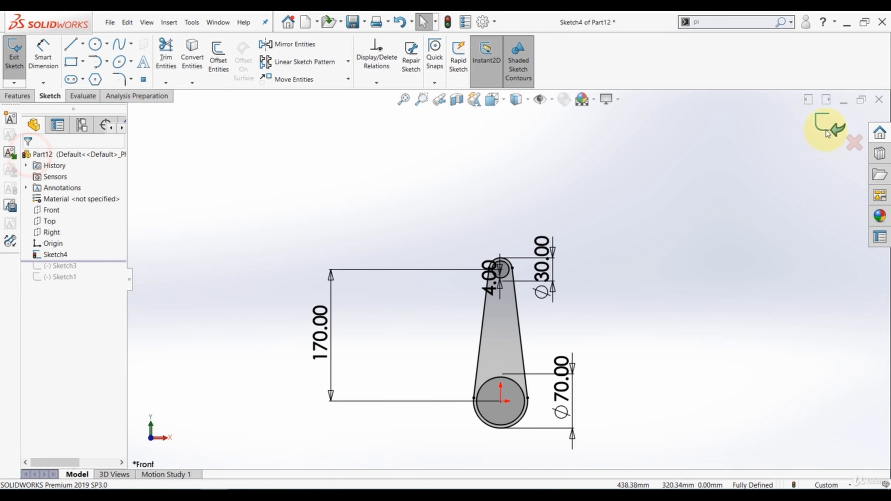
Reopen the link sketch for editing and move its 170 mm dimension closer to the profile.
click(42, 253)
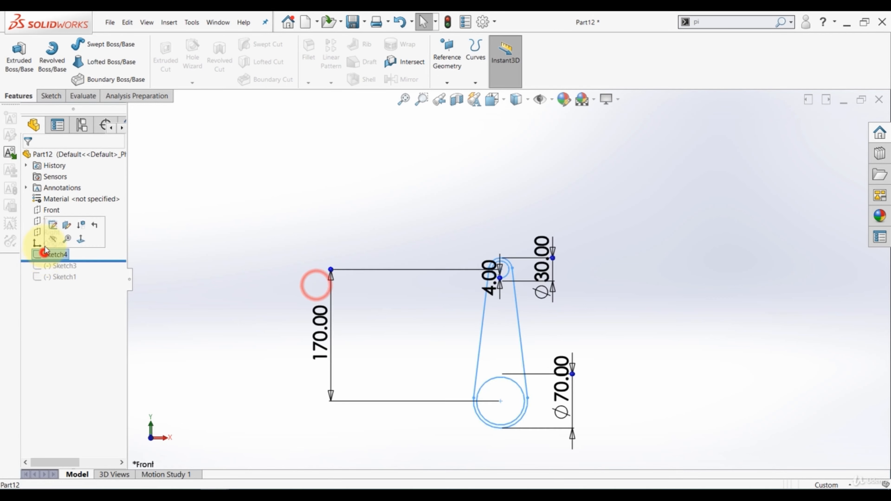
click(53, 227)
click(423, 207)
drag(318, 324, 460, 346)
Make a sketch block from all the lines and arcs of the link profile.
drag(642, 198, 387, 454)
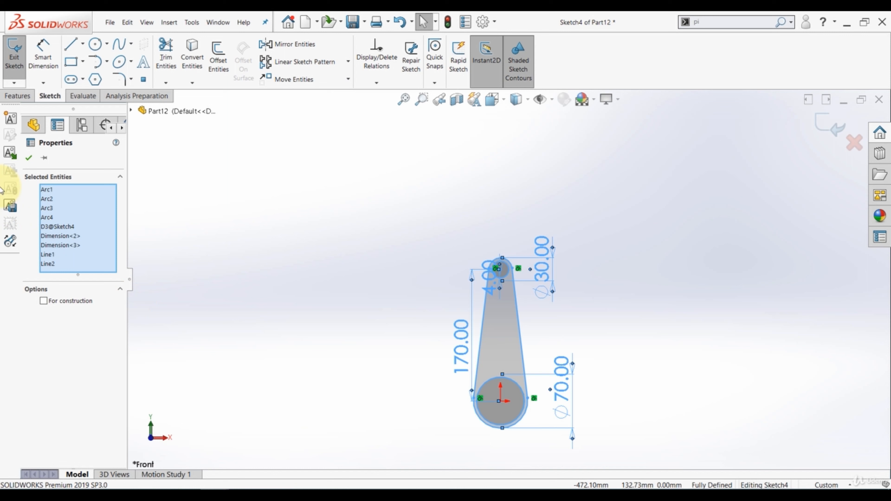
click(9, 119)
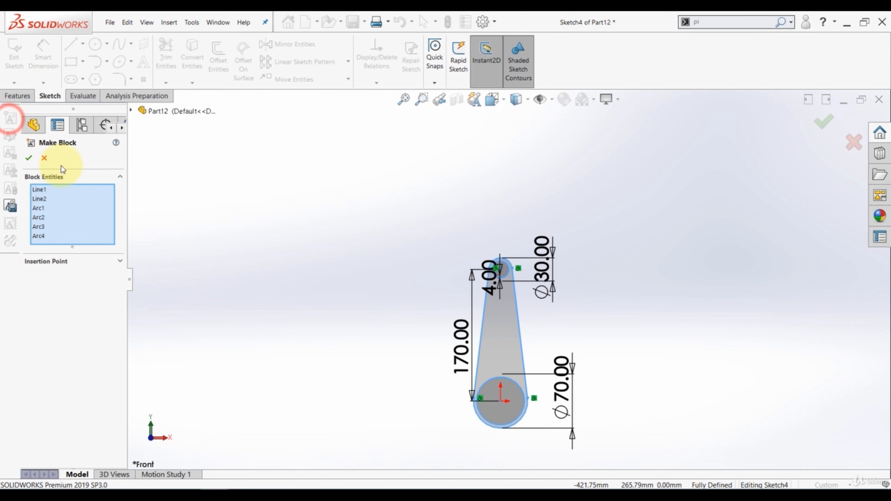
click(29, 158)
click(318, 256)
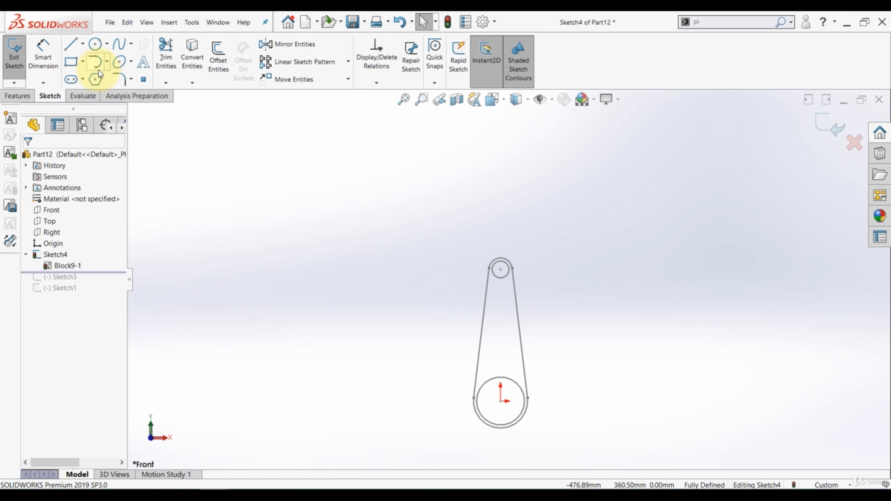
Sketch a horizontal straight slot above the link block, about 241 mm between centres and 44 mm wide.
click(72, 79)
click(276, 227)
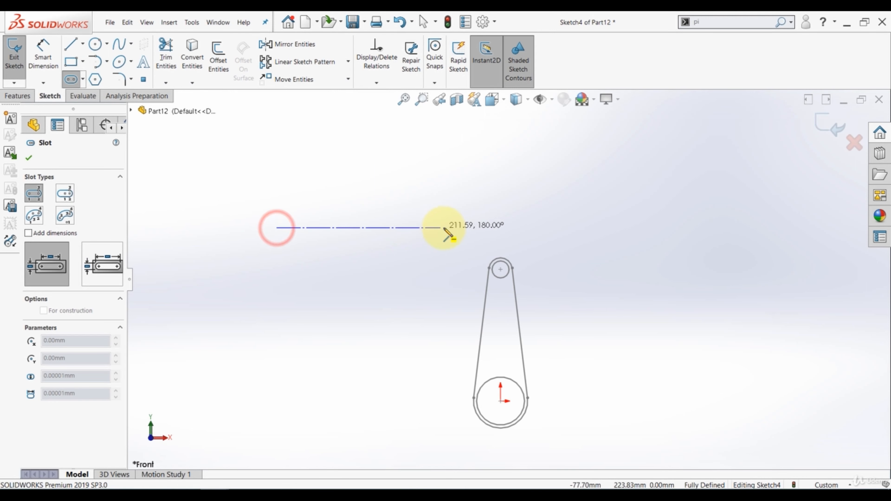
click(464, 228)
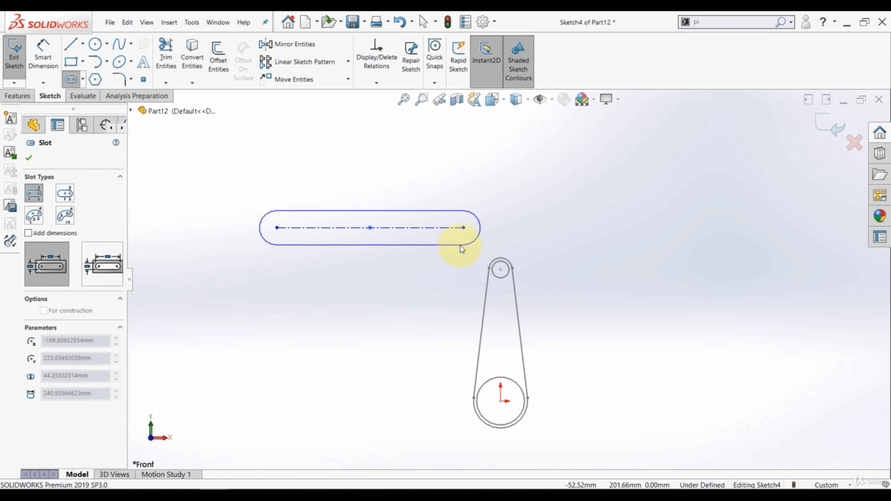
click(460, 245)
key(Escape)
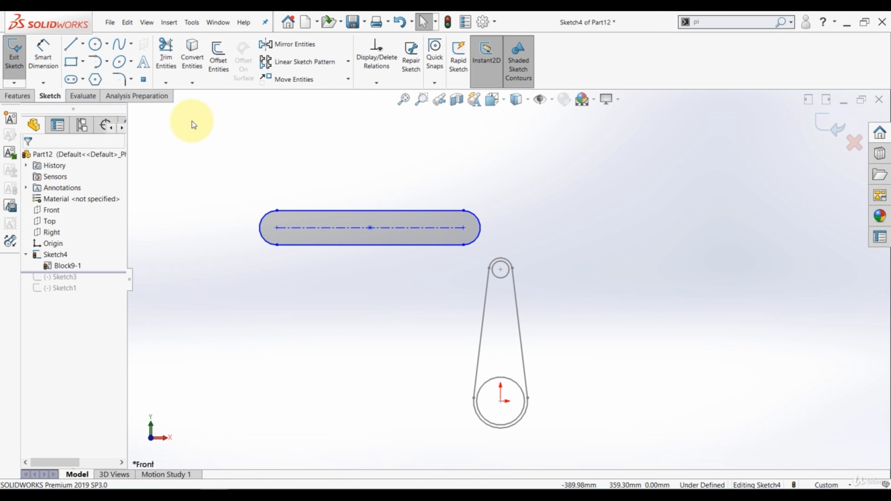
Measure the diameter of the small inner circle at the upper end of the link block.
click(98, 97)
click(80, 56)
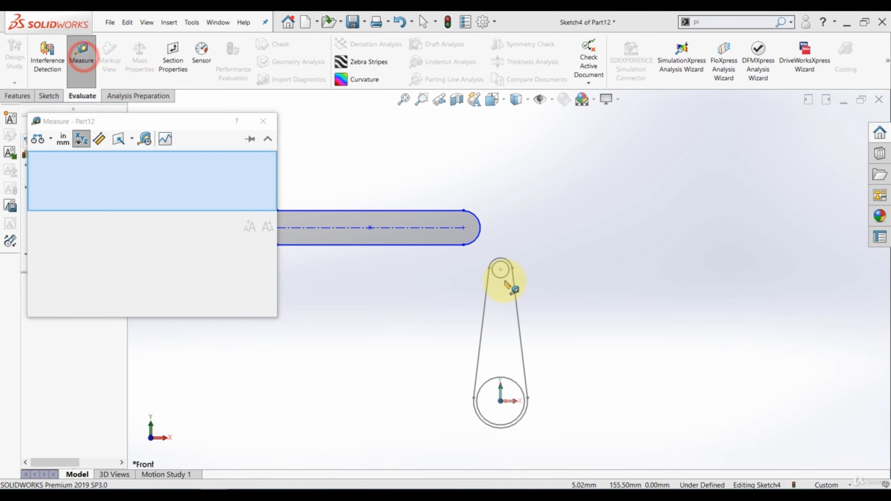
click(504, 279)
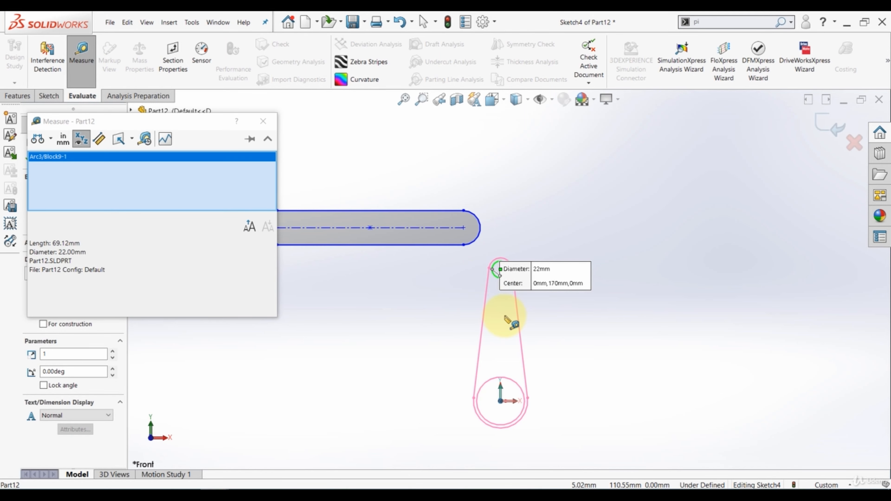
key(Escape)
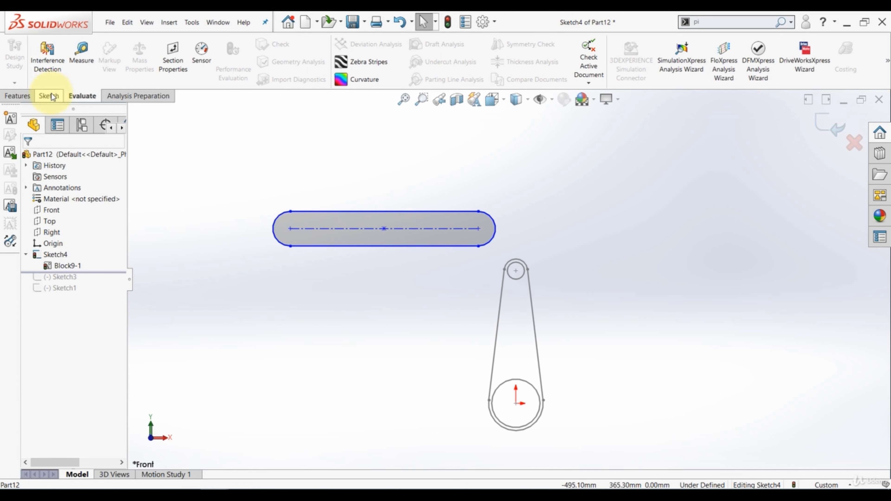
Dimension the slot's rounded end with a radius of 11 mm.
click(52, 96)
click(42, 56)
click(491, 217)
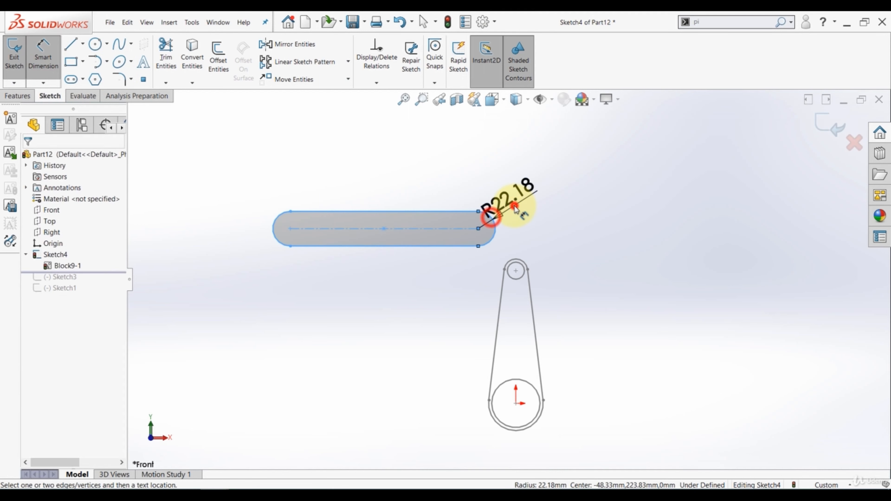
click(514, 208)
text(11.00mm)
click(511, 215)
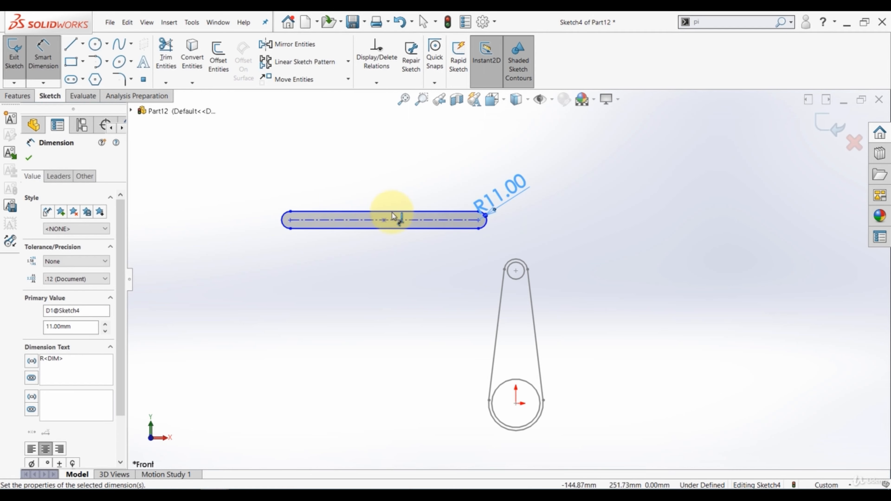
Dimension the slot's centre-to-centre length as 250 mm.
click(401, 220)
click(387, 261)
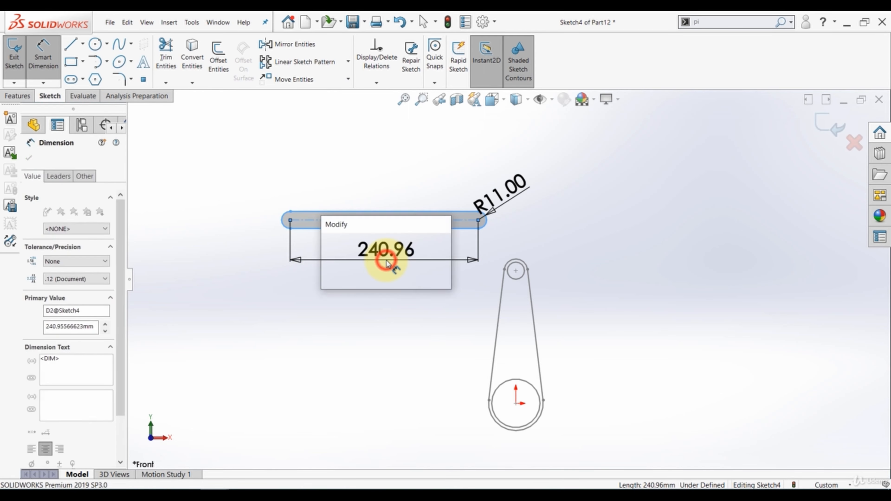
text(250)
key(Return)
key(Escape)
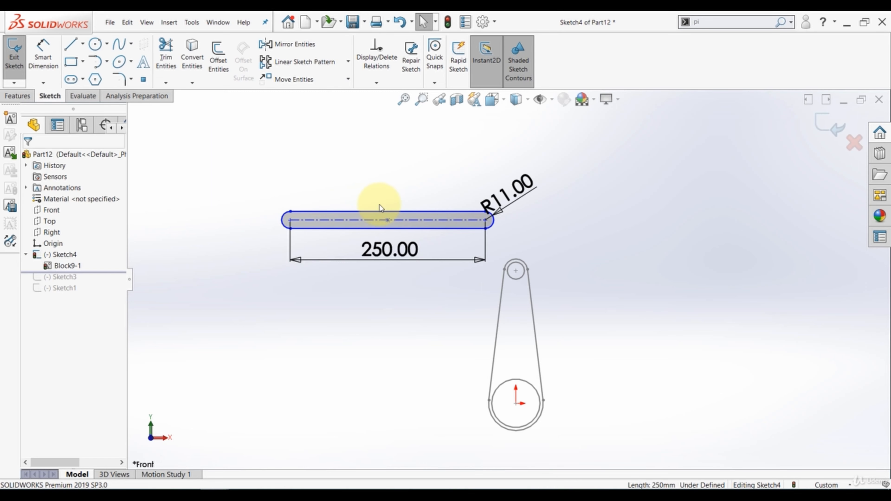
Offset the slot outline outward by 8 mm.
click(216, 66)
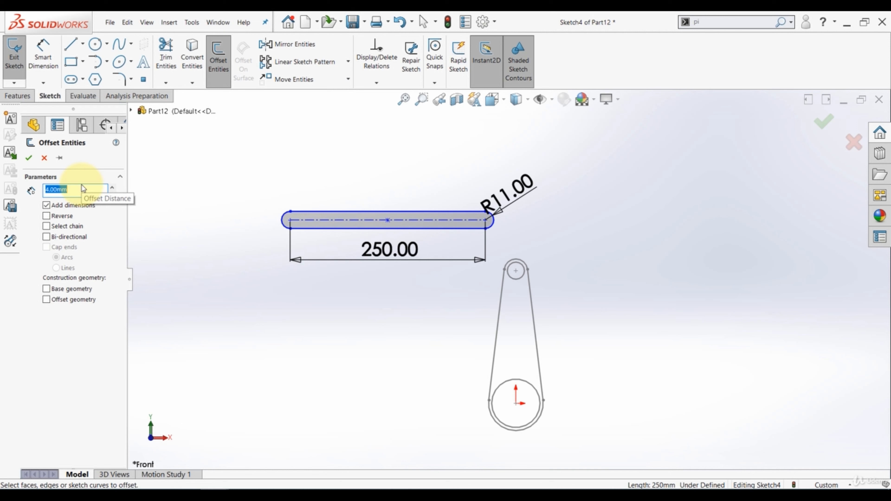
text(8)
click(359, 213)
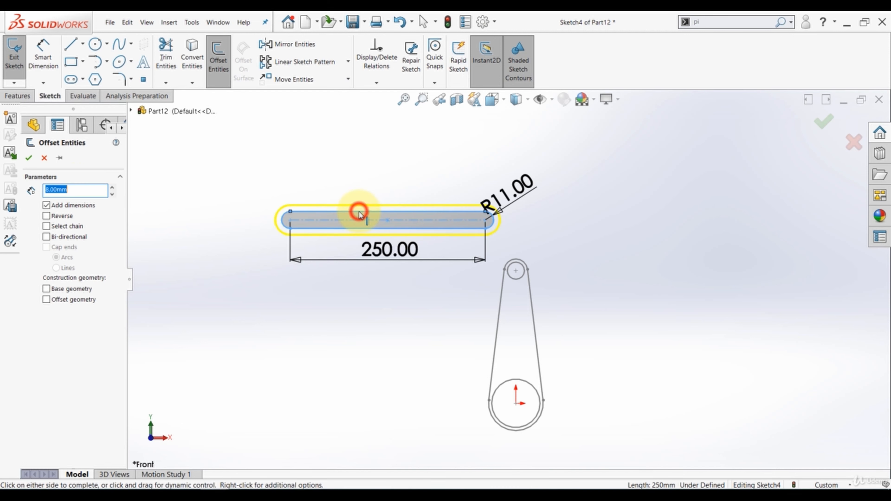
click(32, 157)
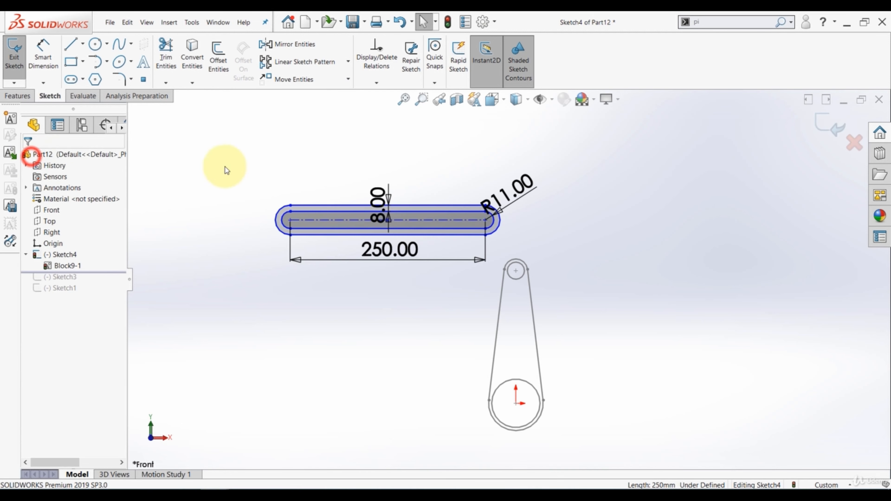
Move the 8 mm offset dimension away from the slot's middle to its left end.
click(83, 44)
click(82, 69)
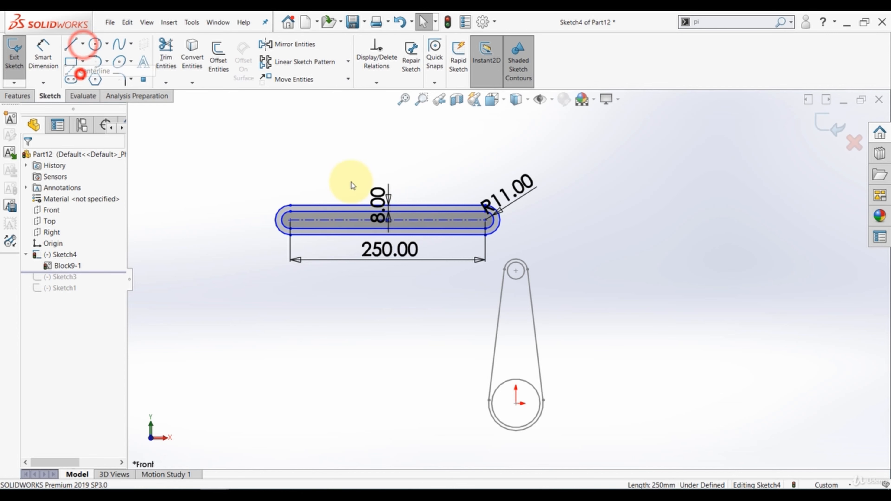
scroll(347, 182, down, 4)
key(Escape)
drag(458, 248, 236, 242)
key(Escape)
Draw a vertical centerline about 124 mm long upward from the midpoint of the outer slot's upper edge.
click(83, 45)
click(82, 69)
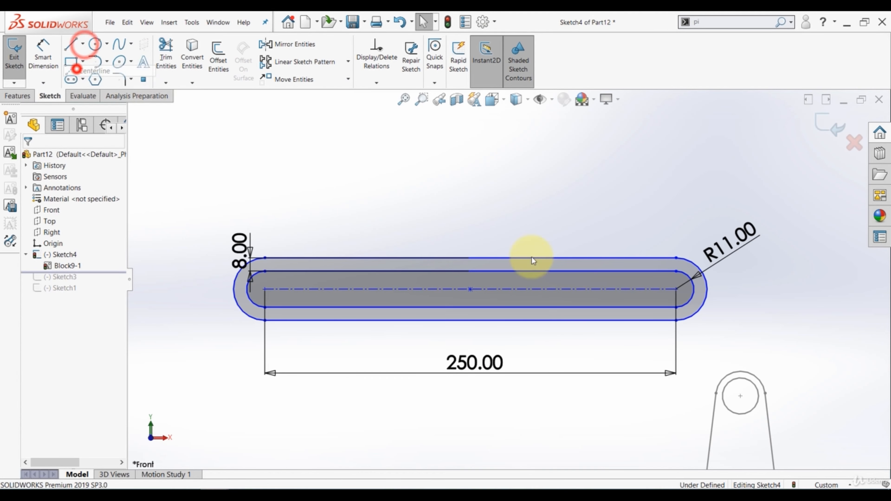
click(470, 258)
scroll(488, 246, up, 3)
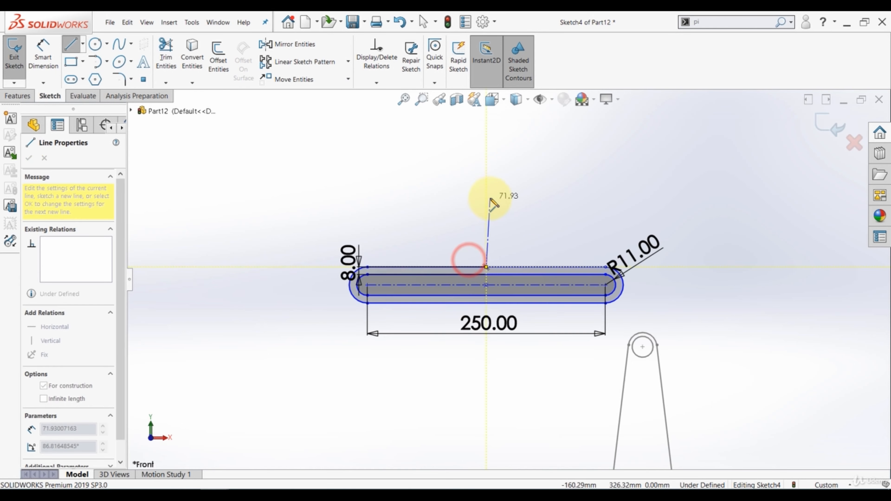
click(486, 149)
key(Escape)
Offset the vertical centerline by 12 mm in both directions.
click(218, 58)
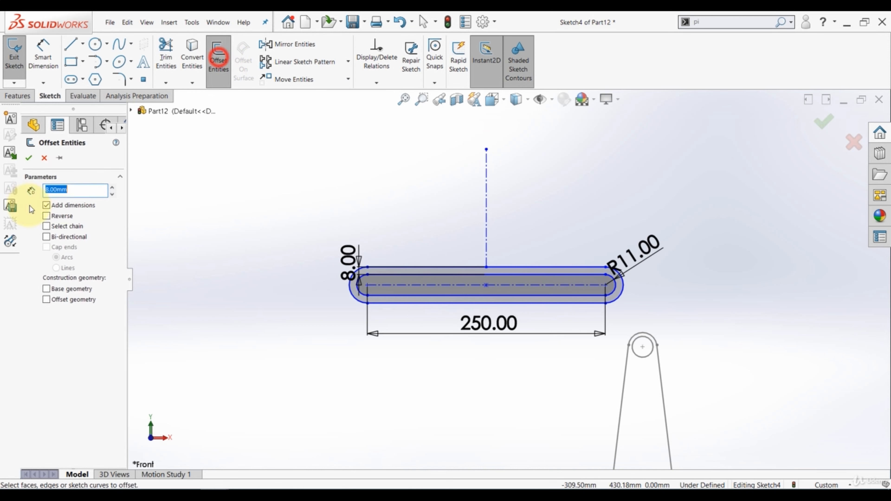
text(12)
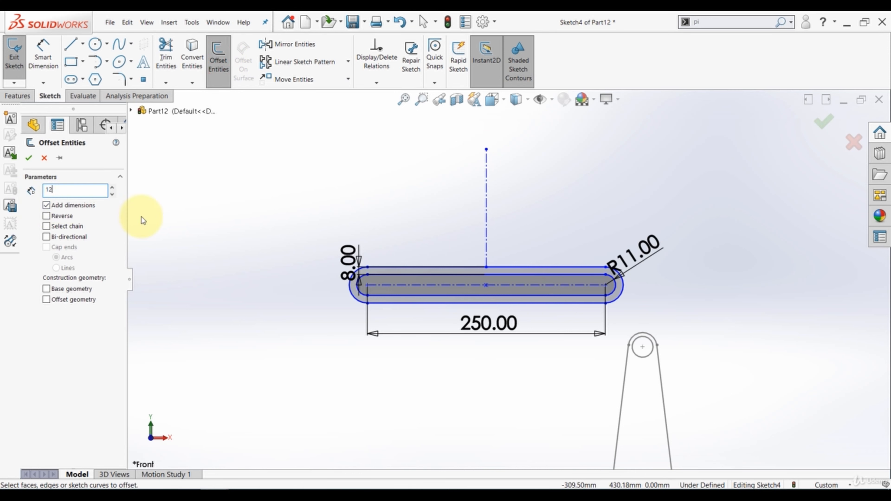
key(Return)
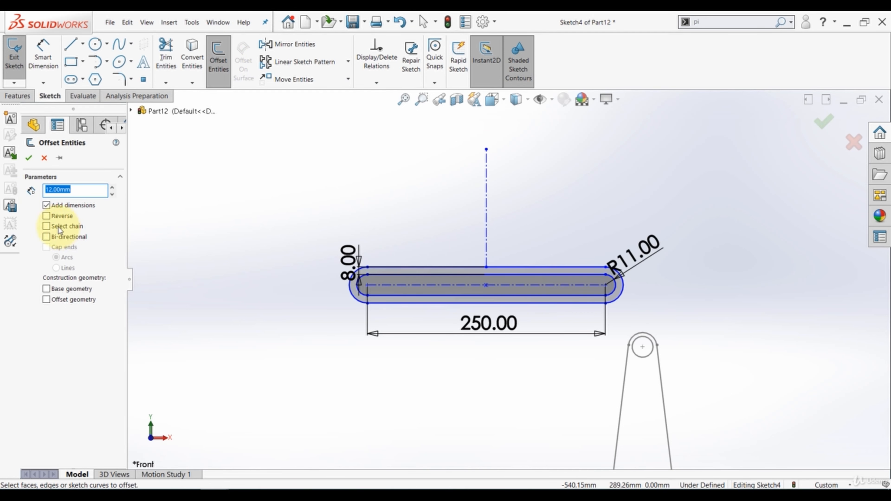
click(46, 236)
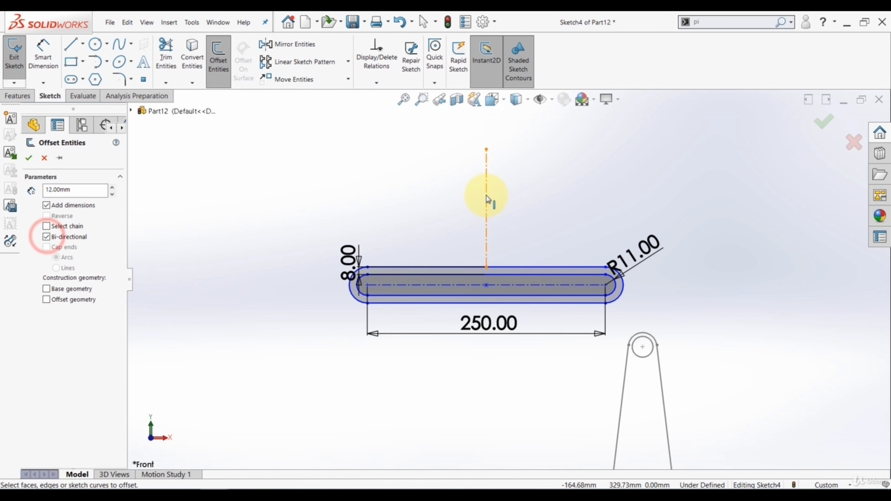
click(29, 158)
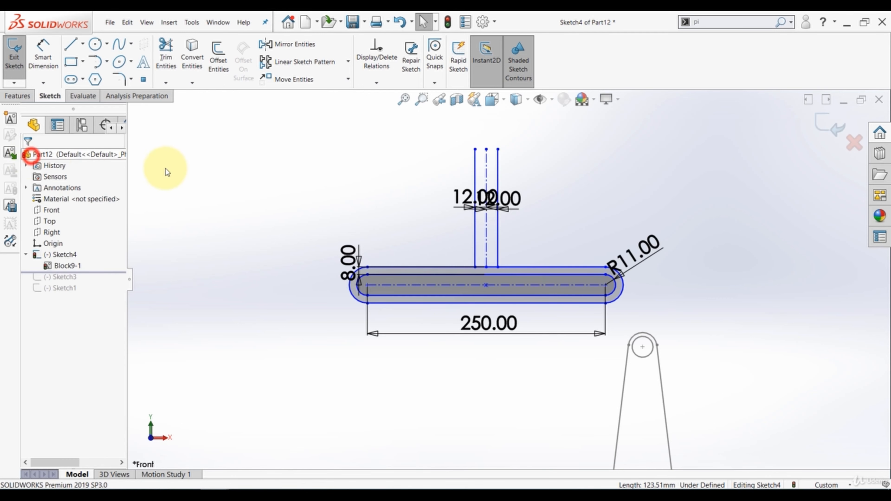
scroll(386, 222, up, 2)
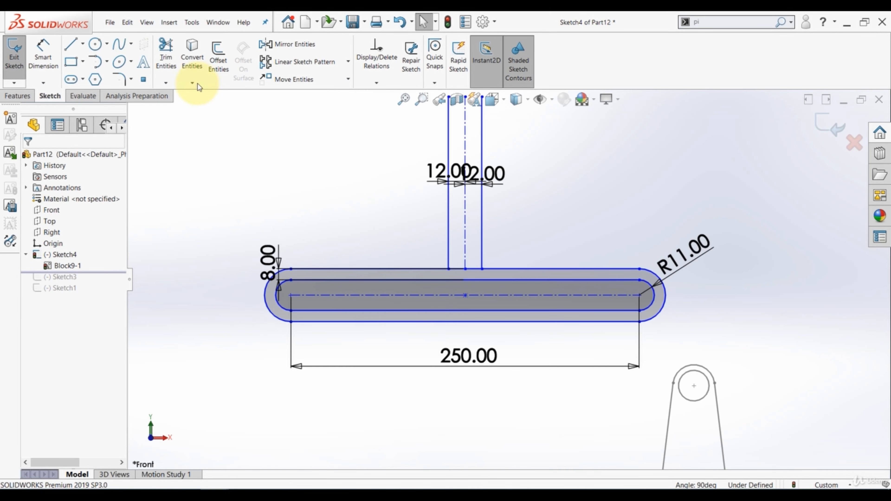
Trim away the part of the outer slot's upper edge between the two vertical offset lines.
click(170, 58)
scroll(454, 252, down, 4)
click(461, 265)
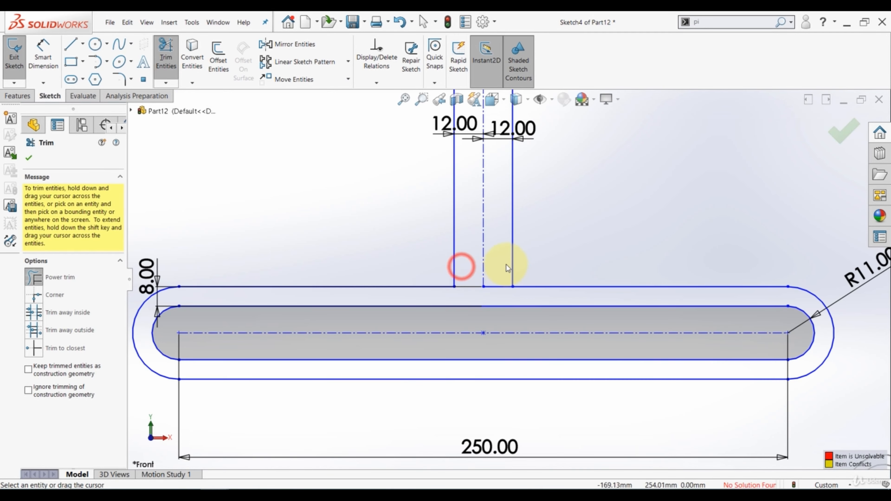
drag(500, 266, 494, 292)
scroll(340, 246, up, 3)
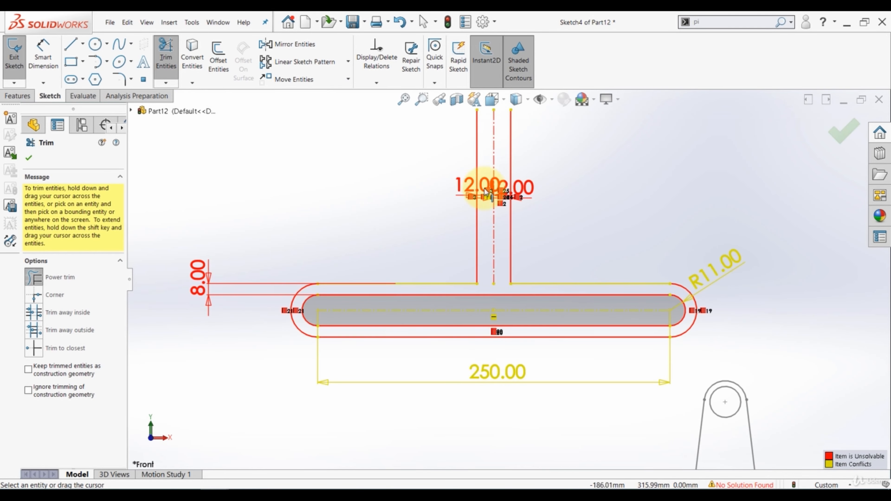
click(28, 157)
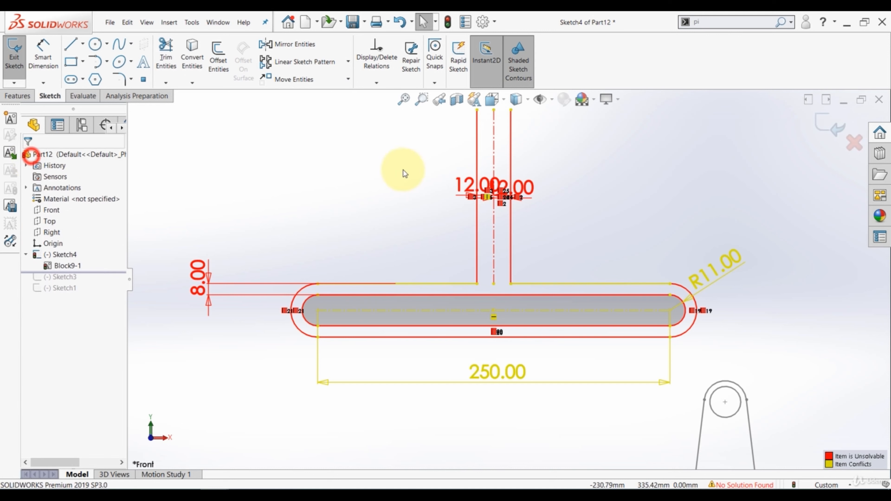
Spread the two 12 mm dimensions to either side of the stem and delete the conflicting relation on its left line.
click(403, 170)
drag(487, 184, 358, 157)
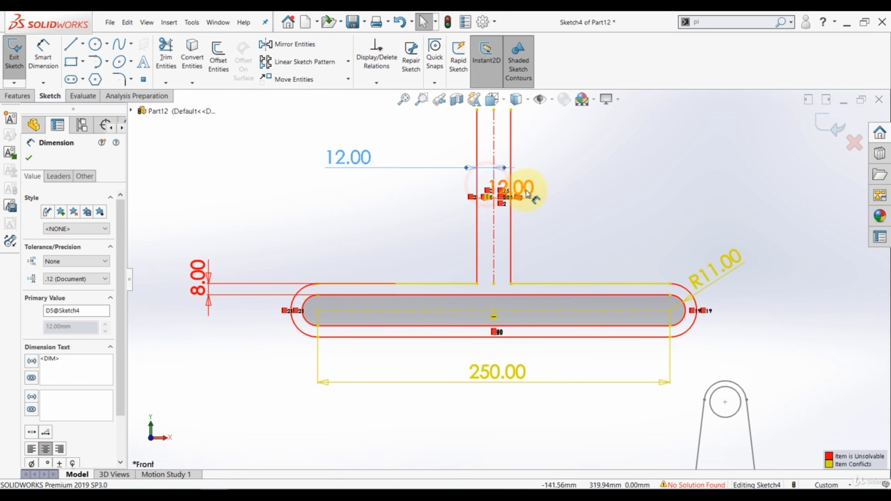
drag(521, 185, 637, 156)
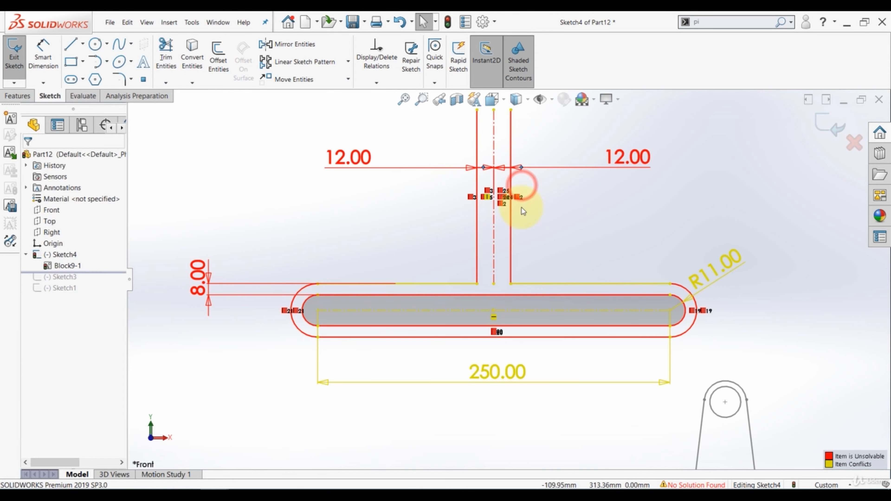
click(470, 198)
key(Delete)
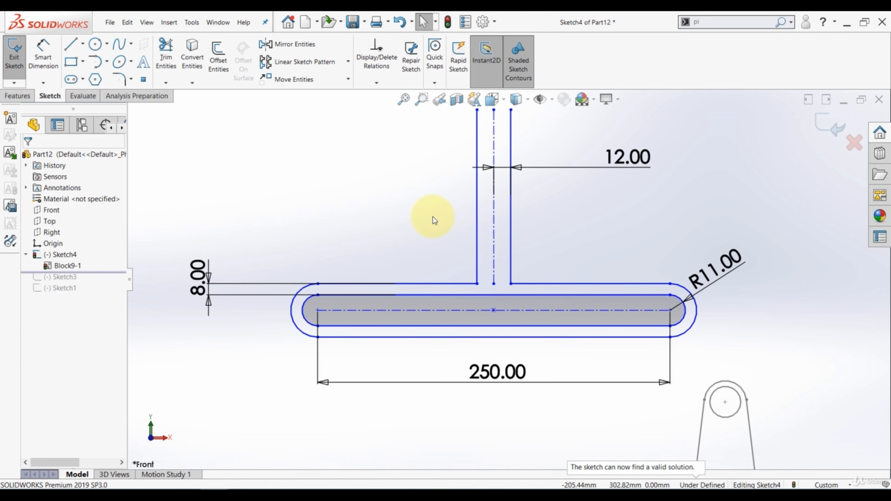
Fillet both corners where the stem meets the outer slot with a 20 mm radius and move the radius dimension clear of the slot.
click(119, 79)
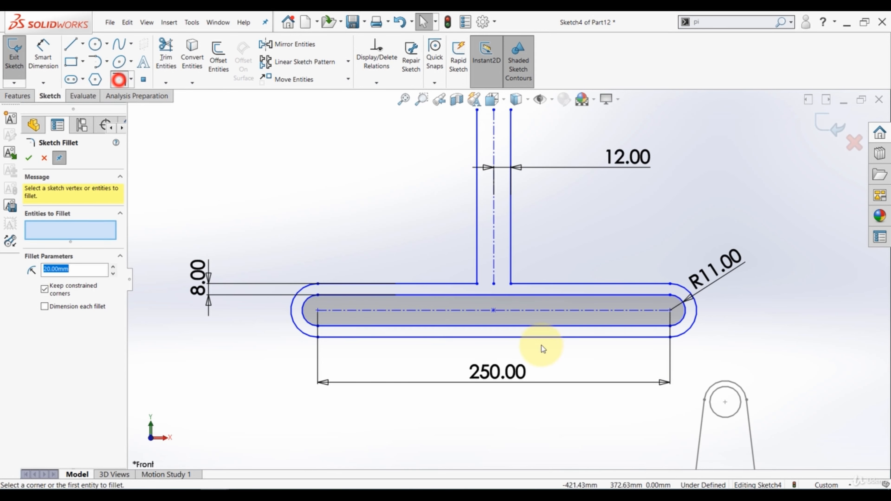
click(474, 285)
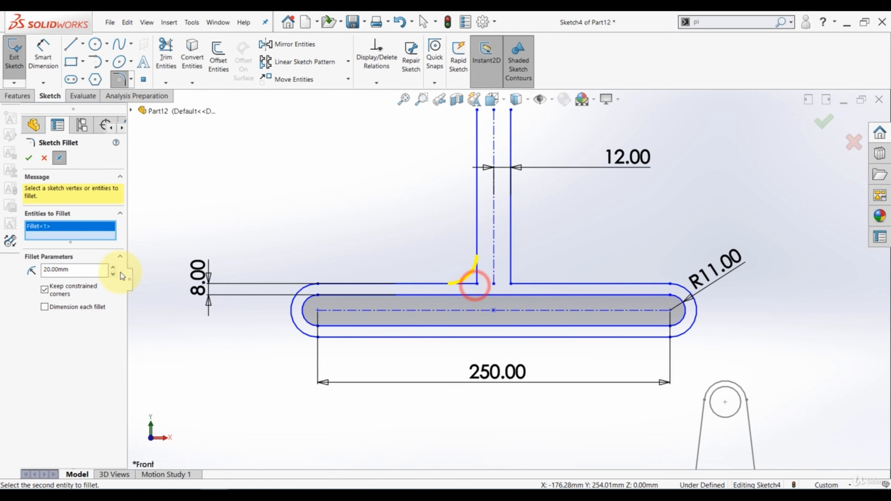
click(511, 284)
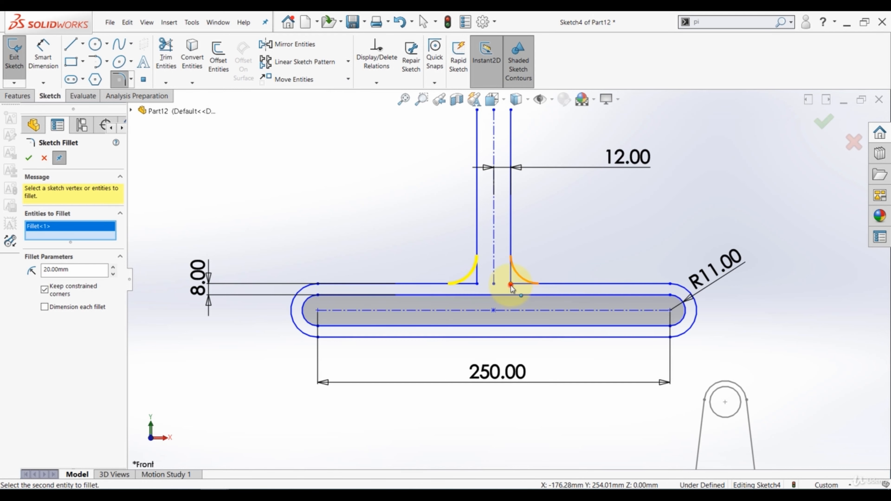
click(29, 157)
click(277, 181)
key(Escape)
mouse_move(490, 296)
mouse_down()
mouse_move(517, 222)
mouse_move(568, 208)
mouse_up()
scroll(508, 280, up, 4)
key(Escape)
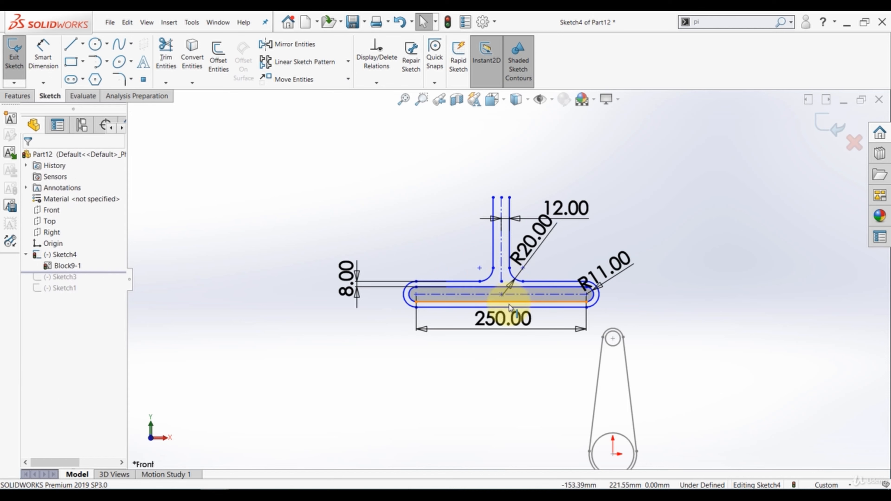
Move the slot's 250 mm length dimension from below the slot to above the stem.
scroll(509, 308, down, 2)
mouse_move(655, 143)
mouse_down()
mouse_move(258, 322)
mouse_move(254, 358)
mouse_up()
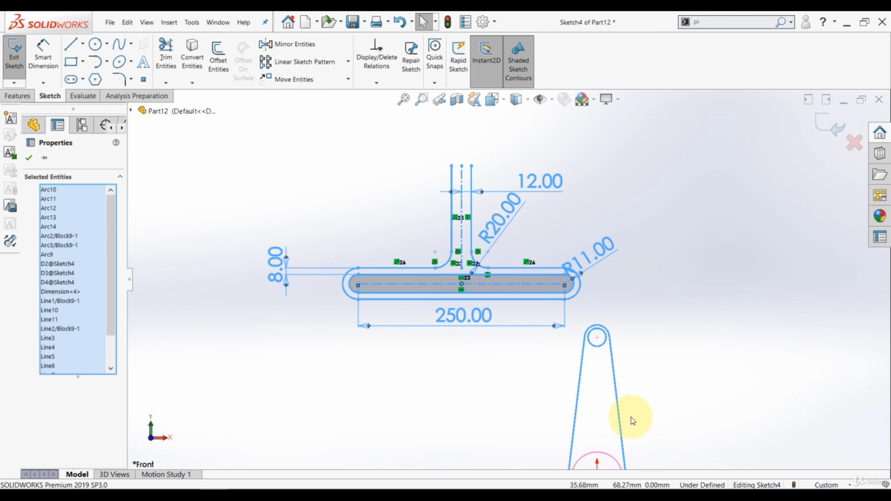
click(445, 364)
drag(461, 318, 453, 148)
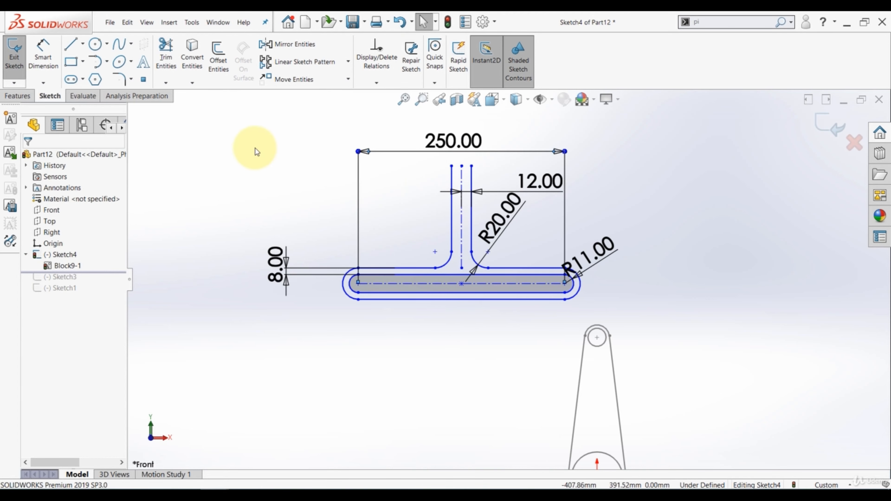
Make a block from the whole slotted rod sketch, including its stem and fillets.
mouse_move(242, 120)
mouse_down()
mouse_move(294, 149)
mouse_move(746, 308)
mouse_move(748, 317)
mouse_up()
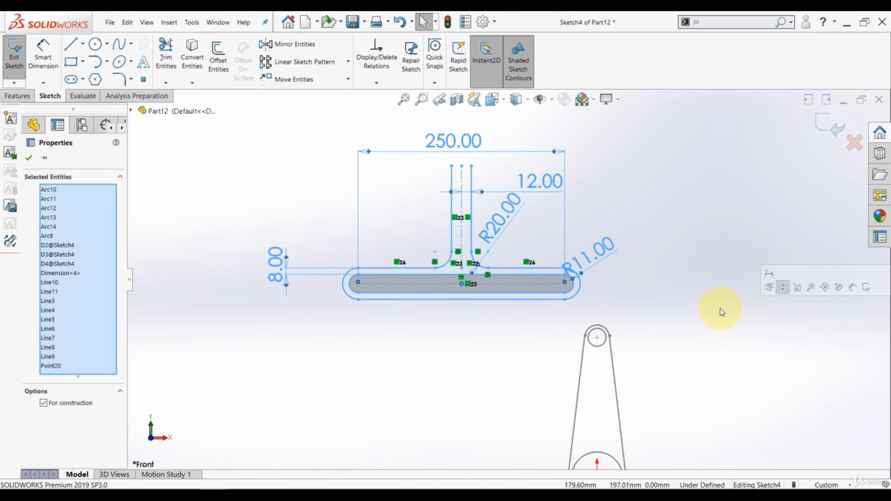
click(10, 118)
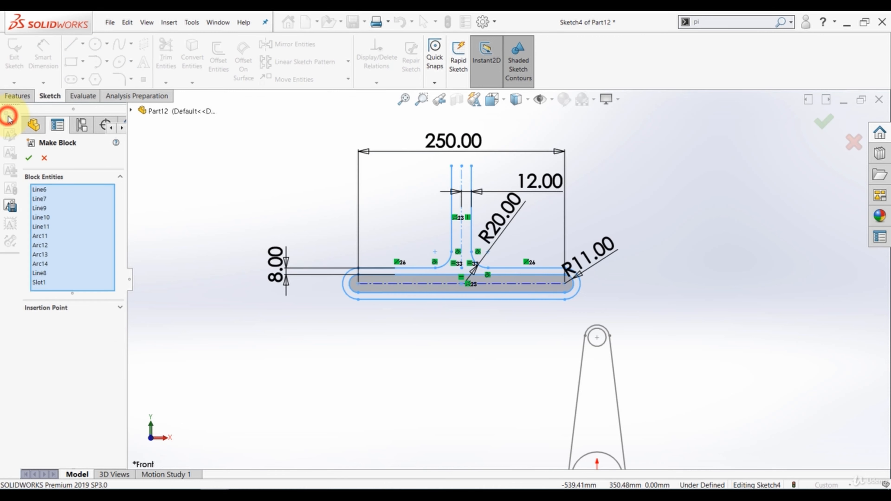
click(29, 159)
click(373, 378)
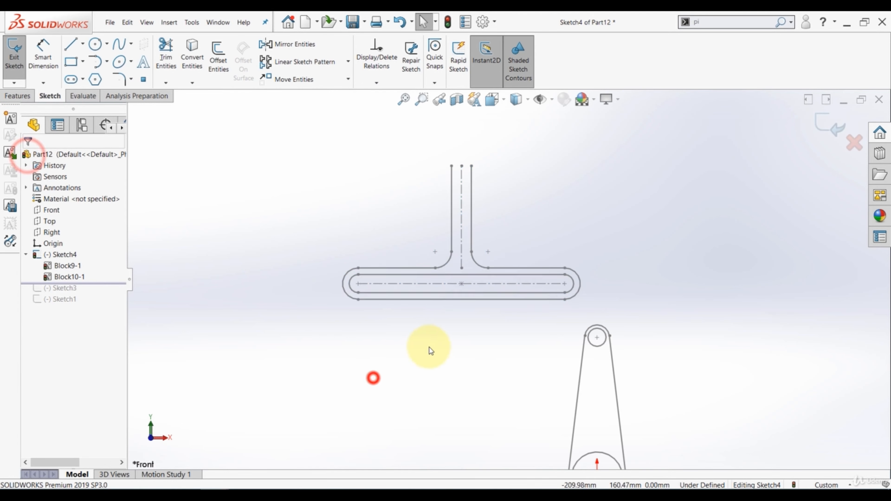
Move the slotted rod block to the right of the link block.
drag(517, 273, 709, 324)
click(616, 274)
scroll(619, 305, up, 2)
scroll(620, 304, down, 2)
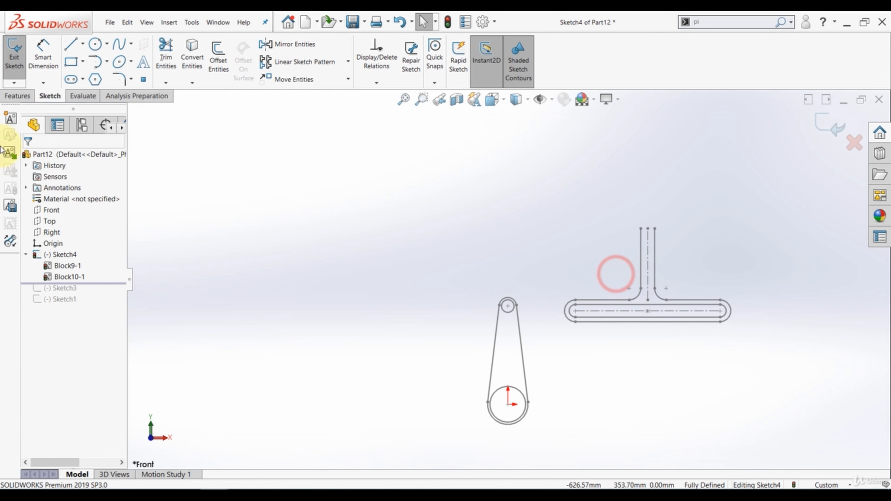
Draw a vertical construction line about 140 mm long directly above the link, aligned with its center.
click(68, 45)
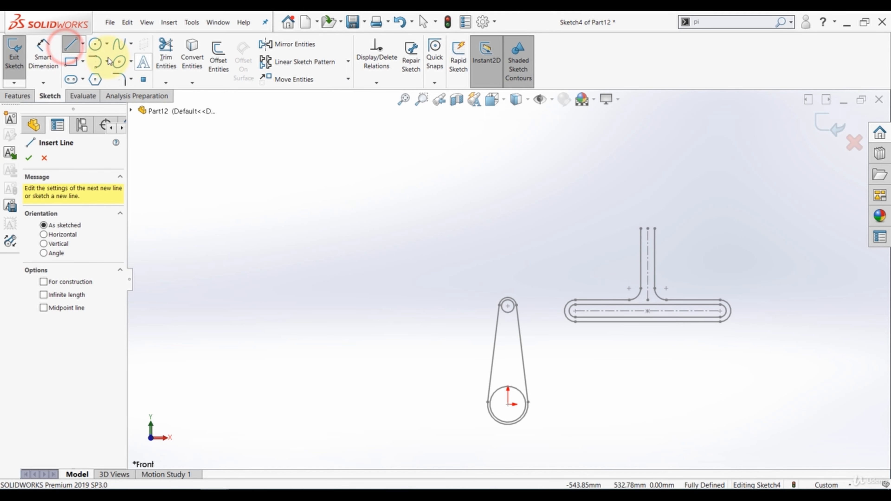
click(82, 44)
click(84, 70)
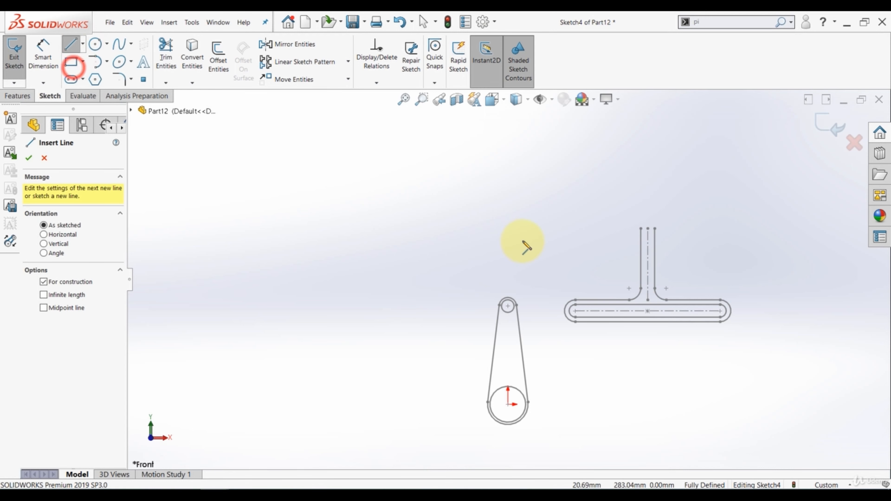
click(507, 236)
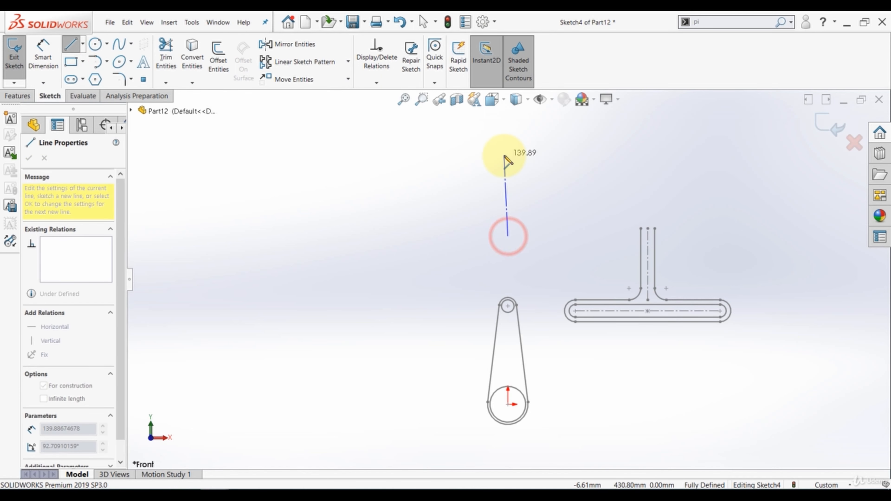
click(508, 155)
key(Escape)
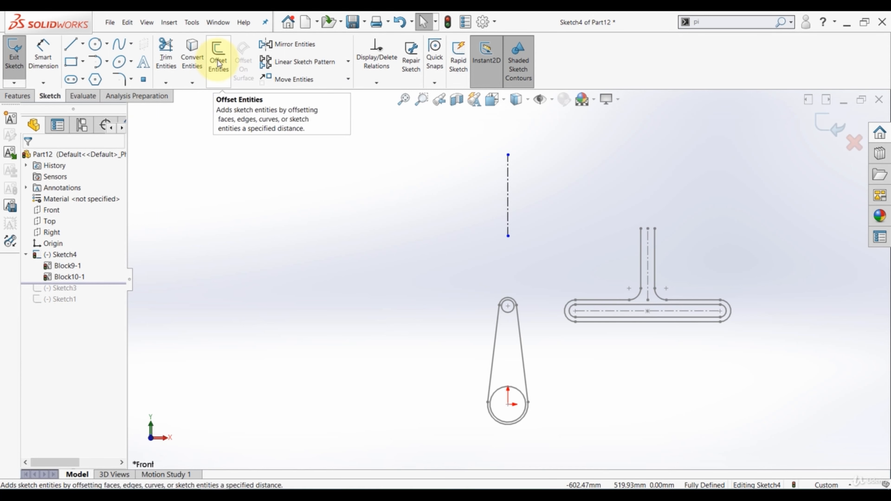
Measure the distance between the two vertical stem lines of the slotted rod.
click(94, 101)
click(81, 53)
scroll(729, 255, down, 3)
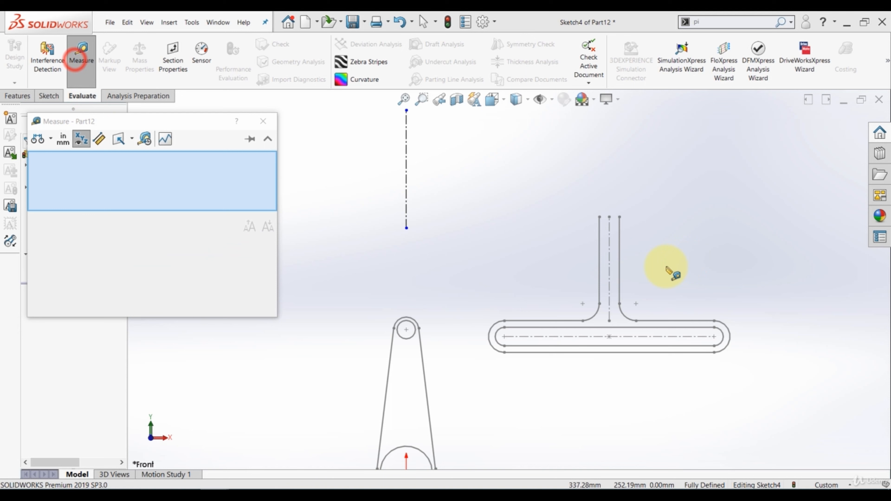
click(599, 231)
click(618, 231)
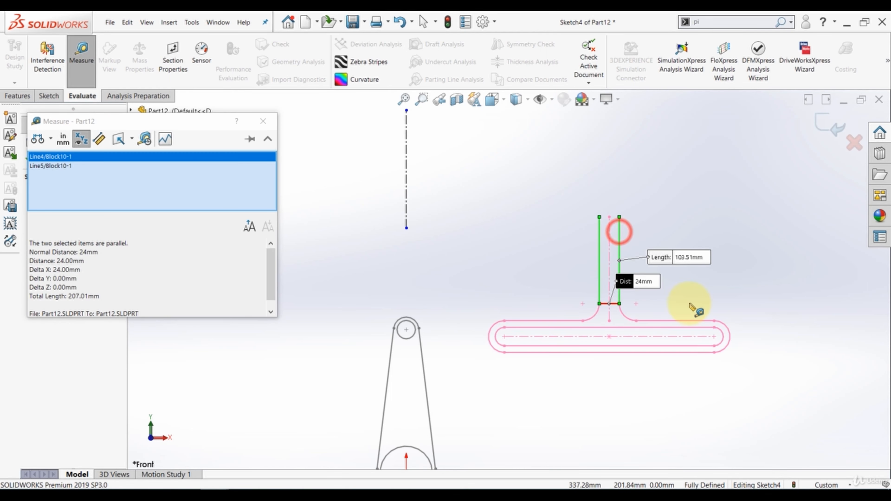
key(Escape)
scroll(430, 191, up, 3)
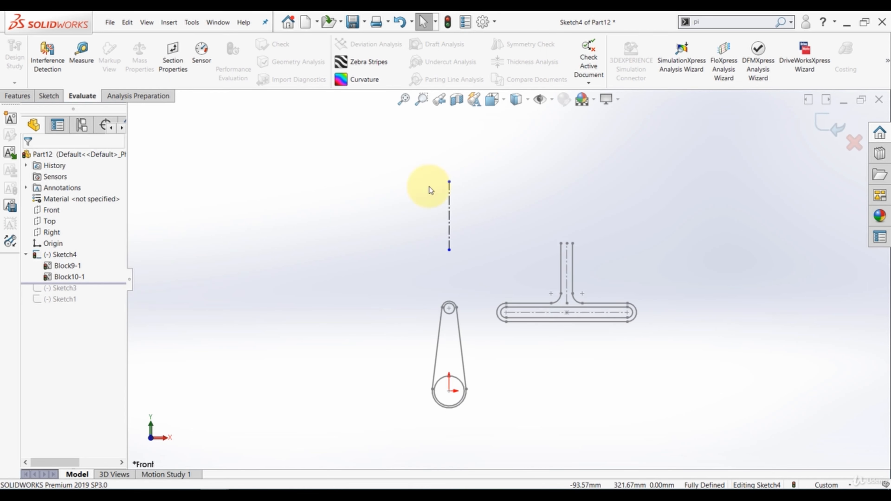
Offset the vertical construction line by 12 mm in both directions and move the two dimensions apart above the lines.
scroll(427, 151, down, 3)
click(39, 98)
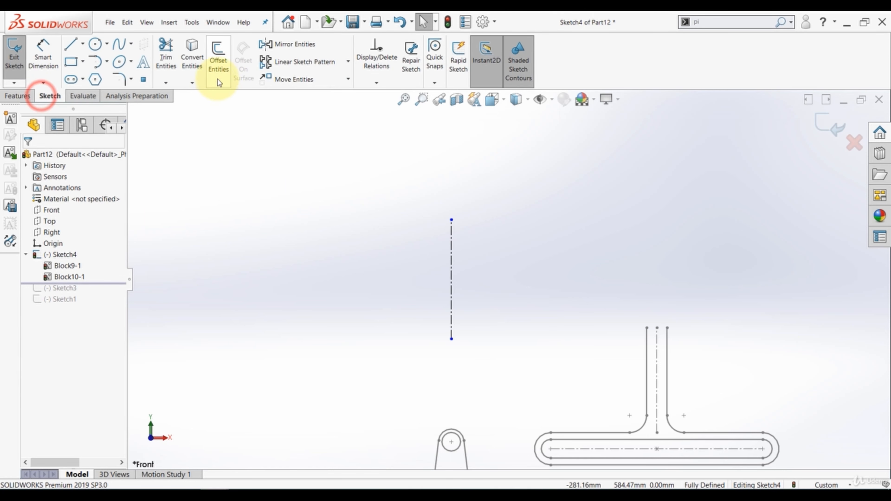
click(216, 71)
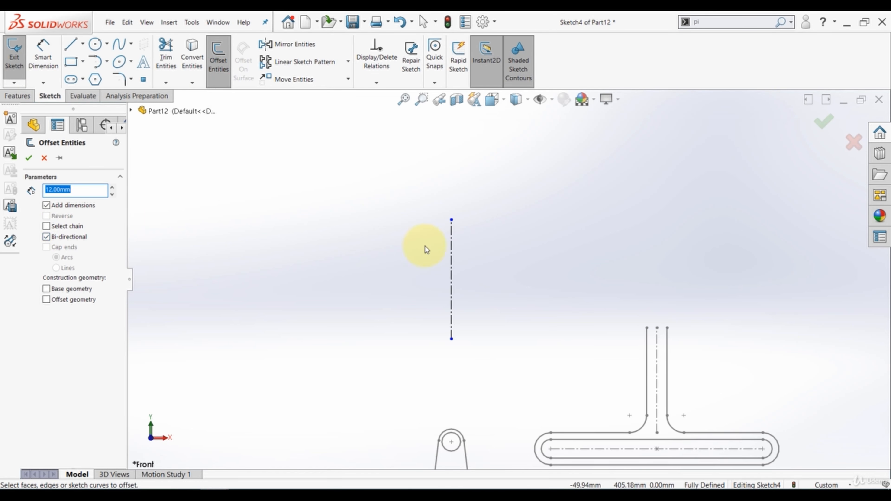
click(452, 240)
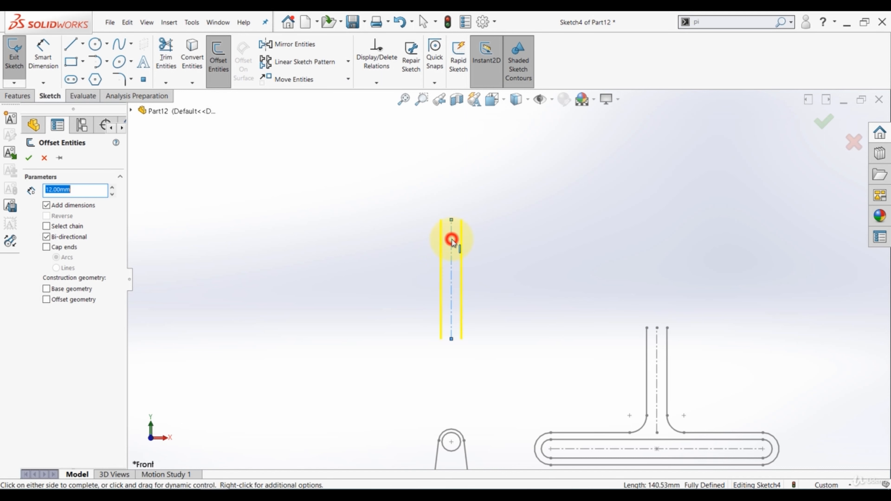
click(32, 158)
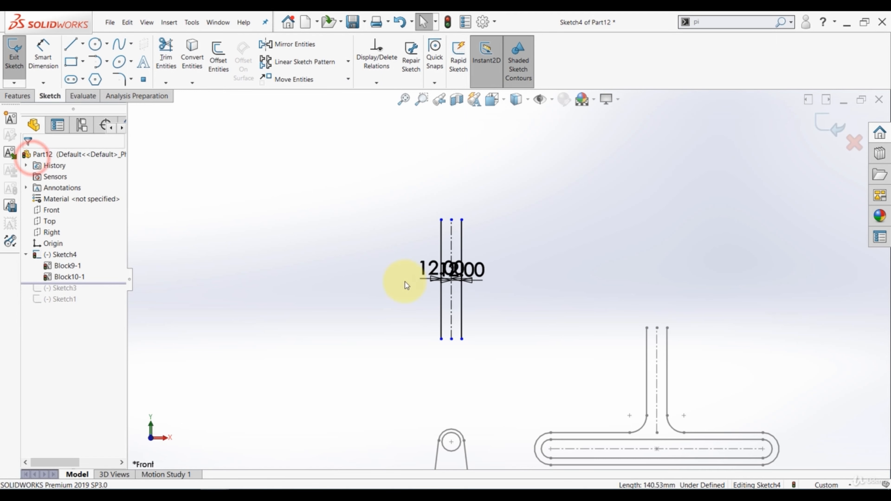
drag(440, 271, 373, 174)
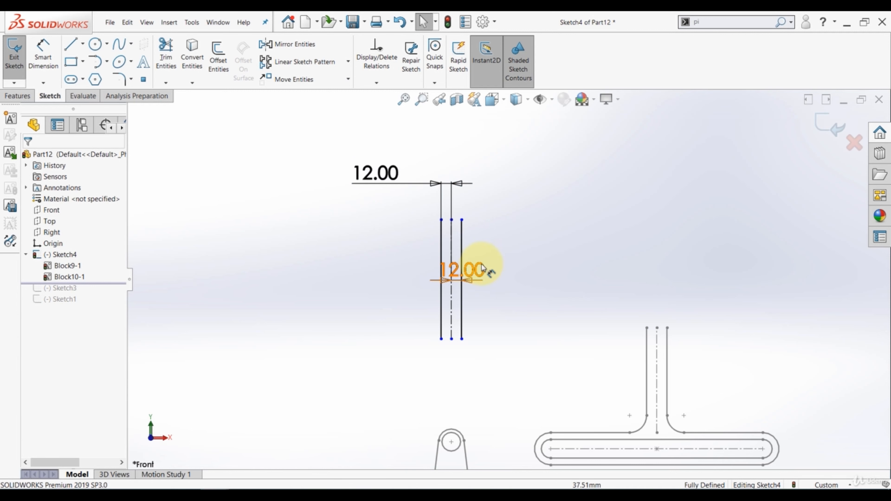
drag(478, 268, 531, 166)
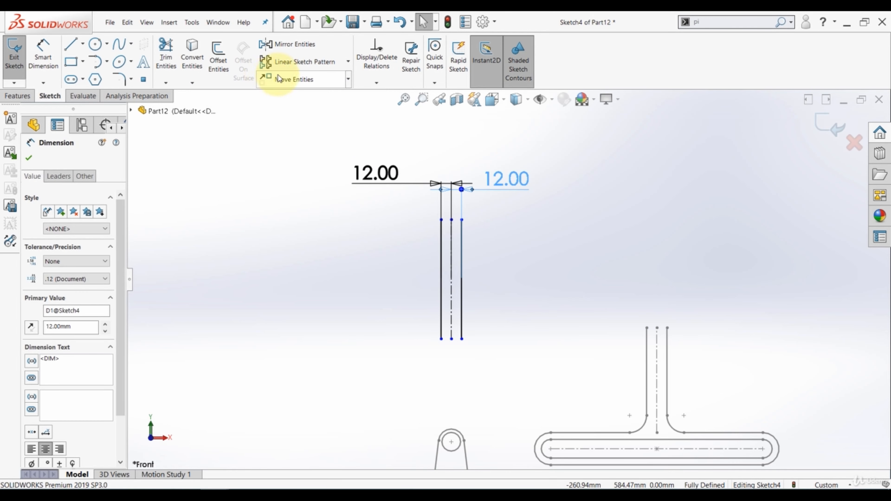
Offset the right vertical line outward by 12 mm in one direction only.
click(228, 66)
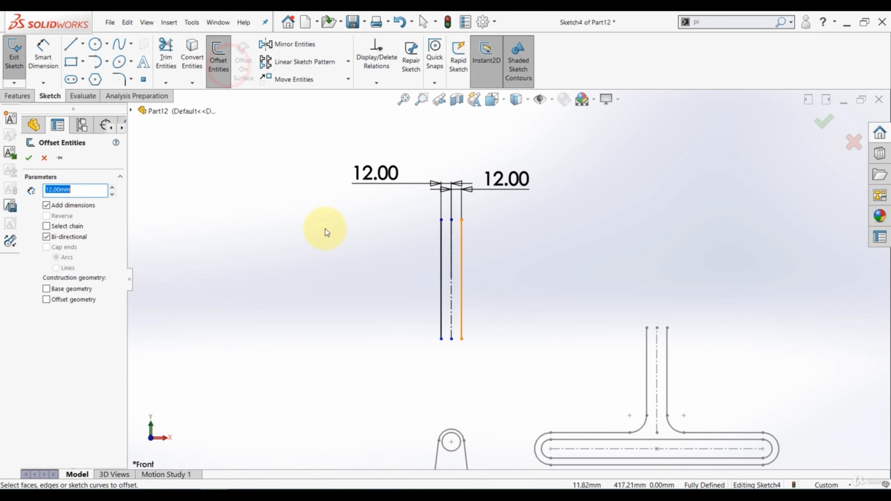
click(49, 237)
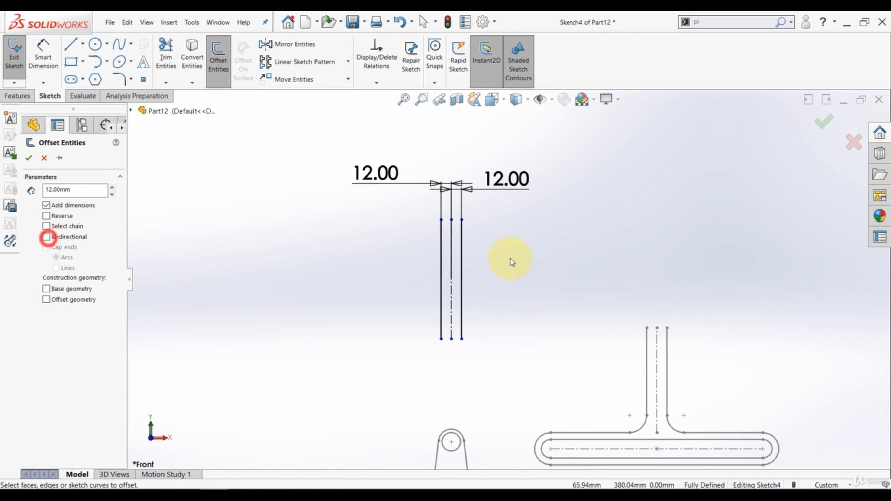
click(462, 242)
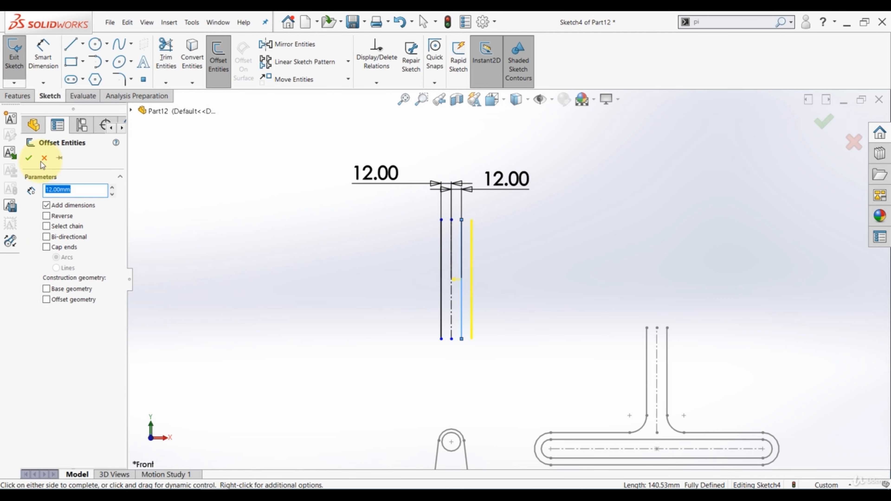
click(29, 158)
click(200, 211)
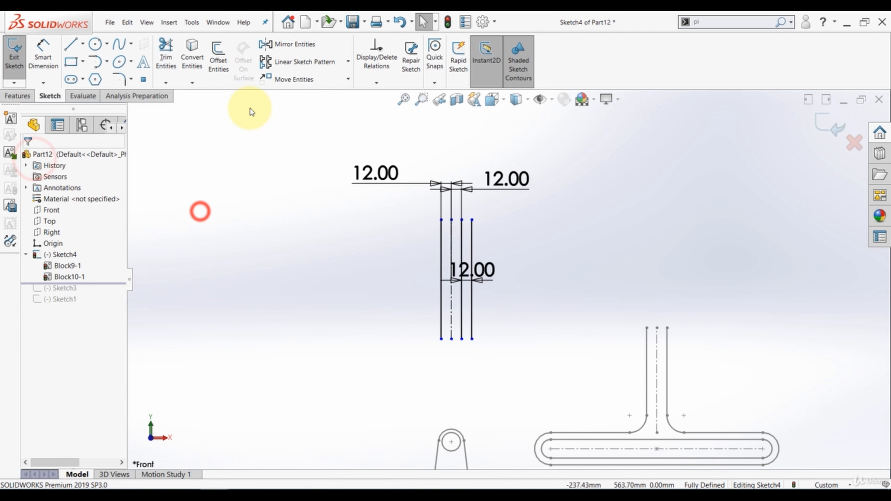
Offset the left vertical line outward by 12 mm, reversing the offset direction.
click(221, 82)
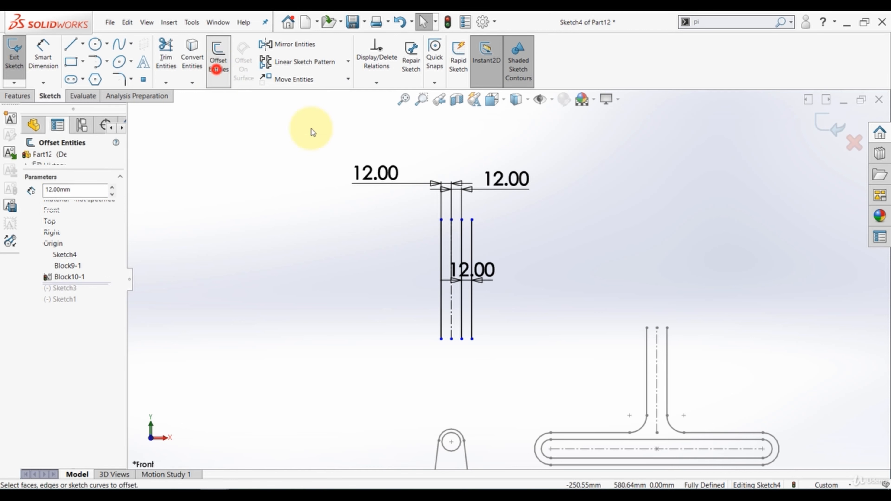
click(441, 240)
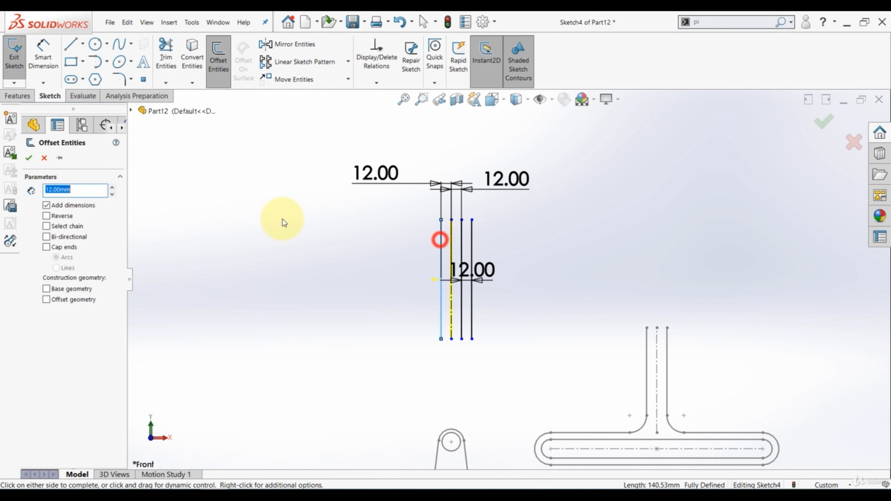
click(47, 215)
click(29, 160)
click(253, 250)
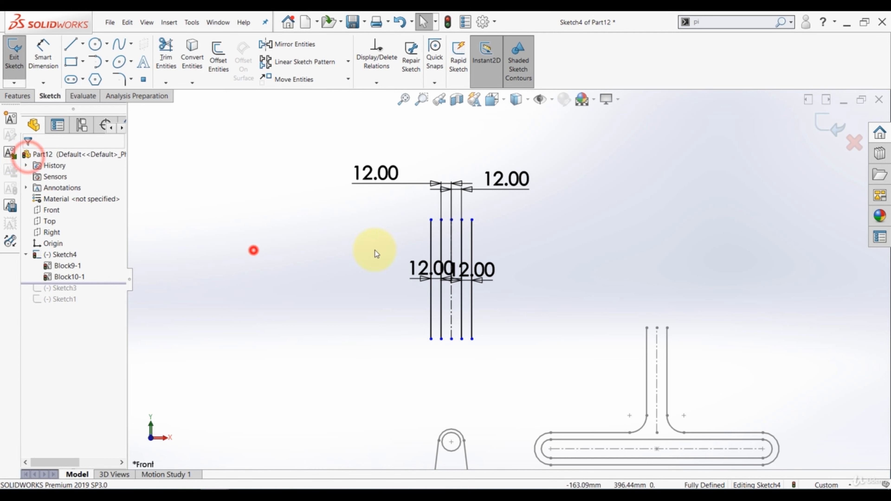
Move the two outer 12 mm spacing dimensions clear above the group of five vertical lines.
scroll(480, 249, down, 2)
drag(476, 287, 564, 144)
drag(405, 286, 347, 172)
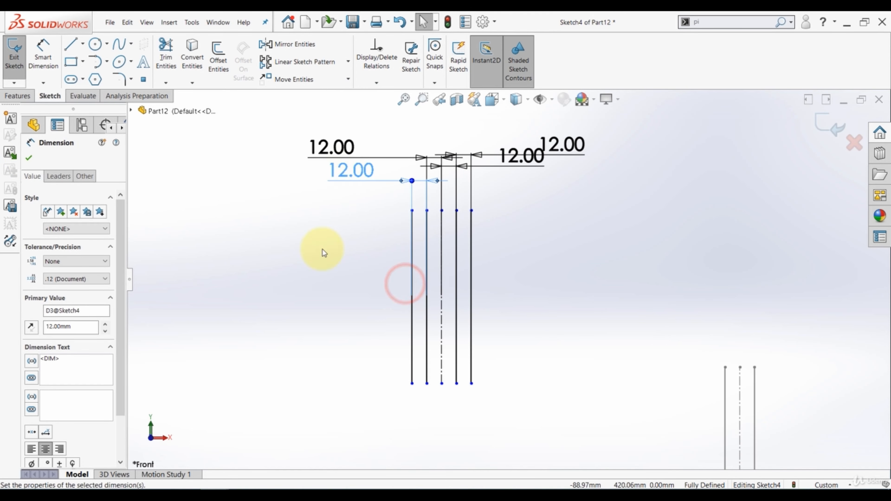
click(312, 272)
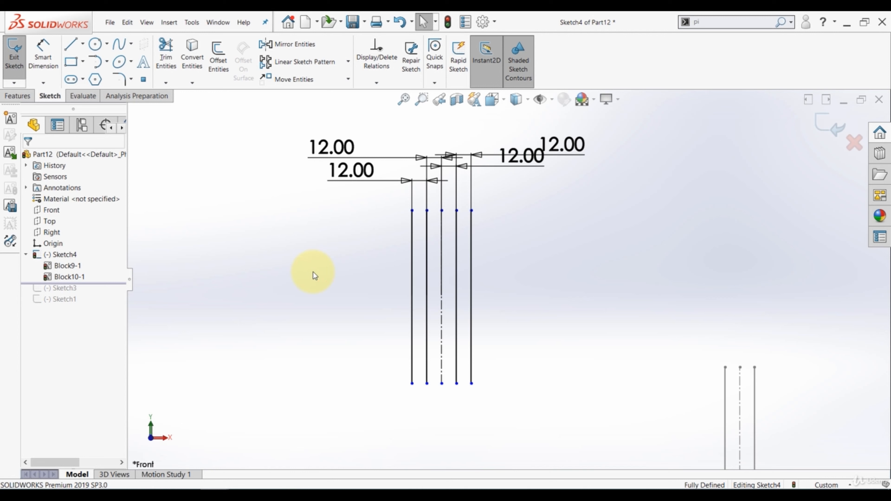
Make a sketch block from the five vertical guide lines.
scroll(391, 263, up, 3)
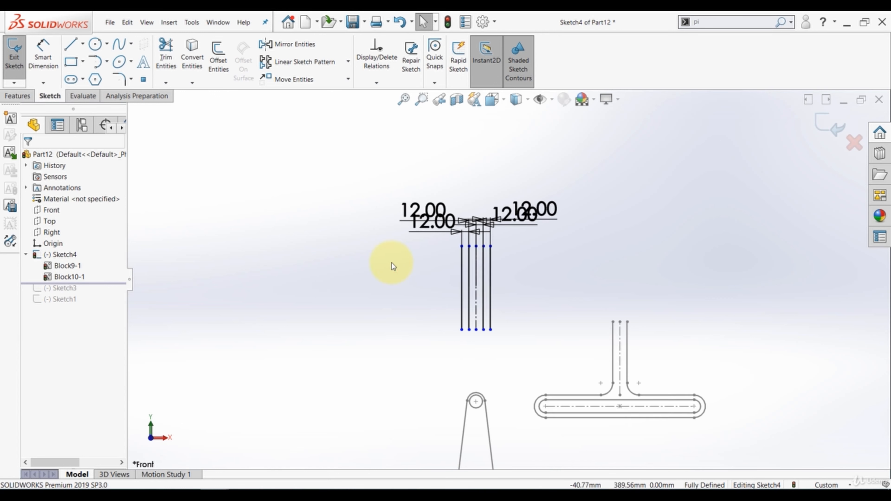
mouse_move(568, 187)
mouse_down()
mouse_move(463, 303)
mouse_move(418, 336)
mouse_up()
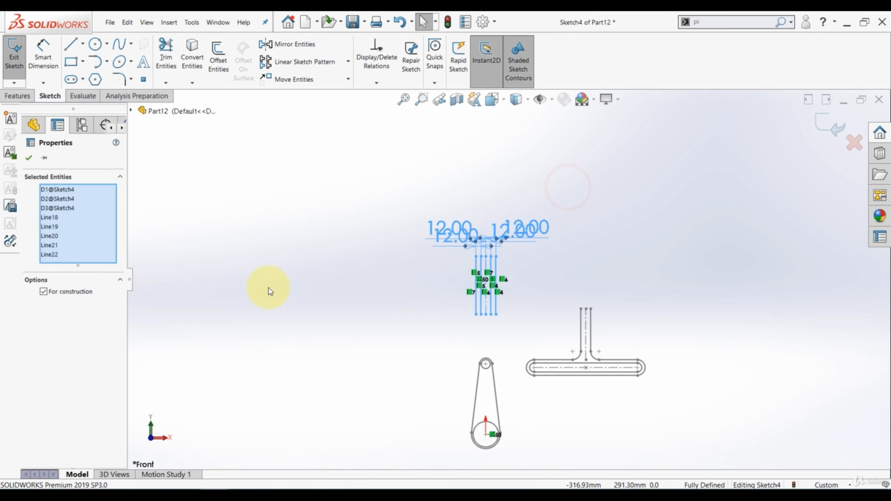
click(11, 122)
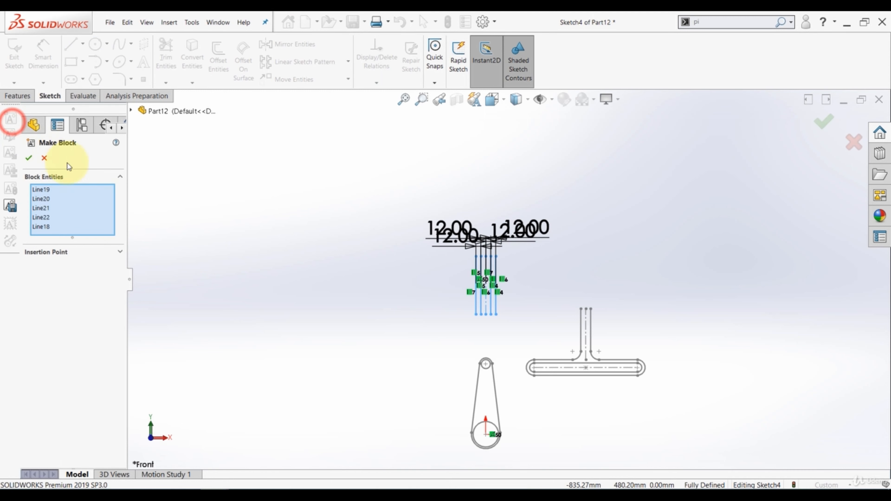
click(28, 158)
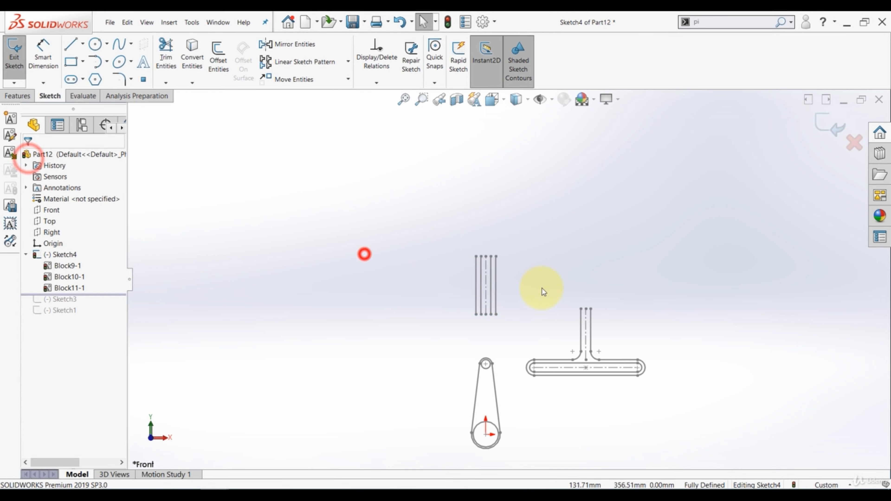
Fix the lower endpoint of the guide block's rightmost line and add a vertical relation to that line.
scroll(398, 248, down, 5)
scroll(500, 279, down, 2)
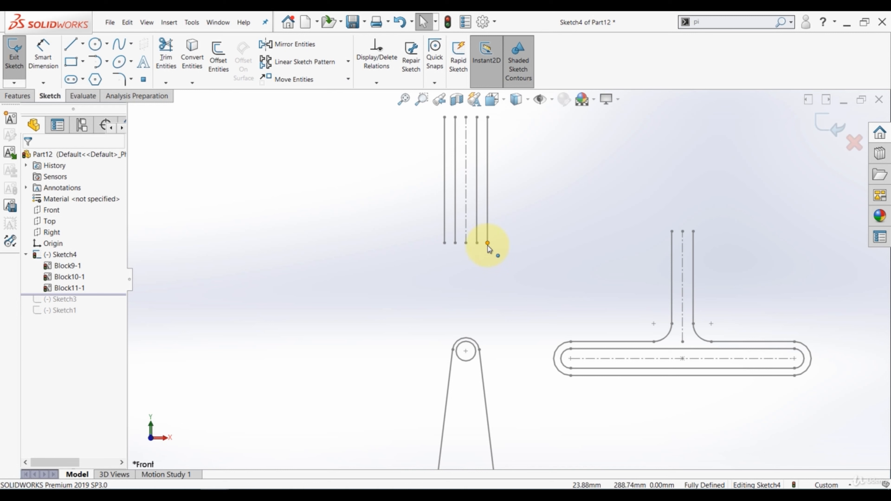
click(488, 245)
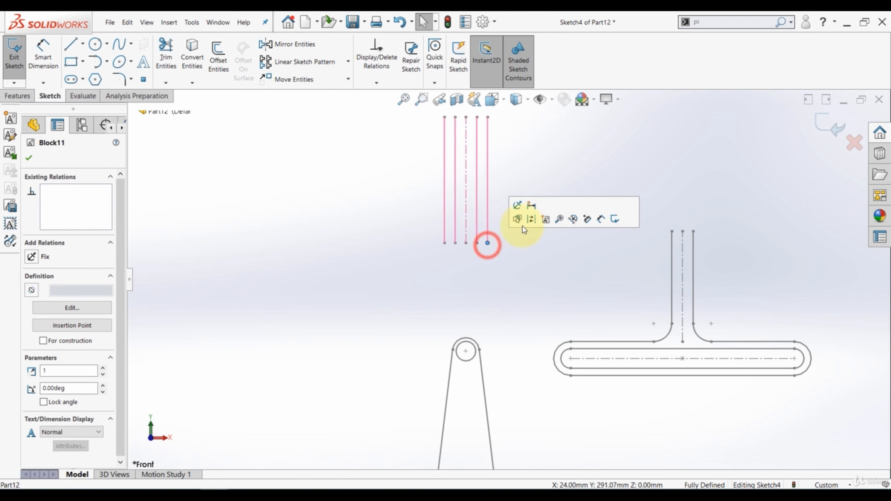
click(522, 206)
click(489, 182)
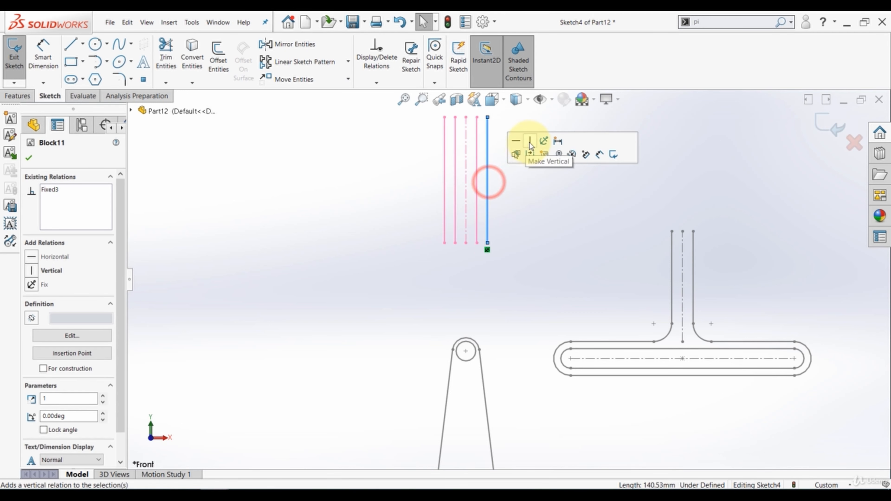
click(529, 141)
click(543, 230)
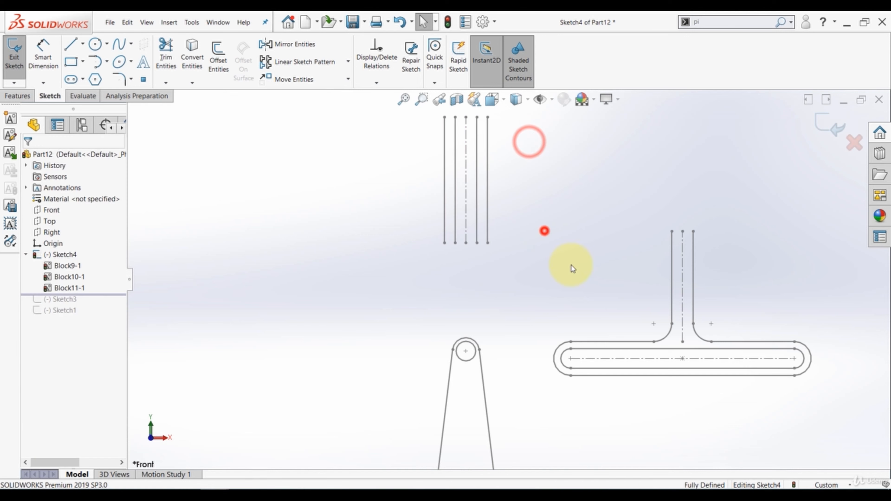
Move the slotted T-shaped block over the crank and make its slot centerline coincident with the centre of the crank's small circle.
drag(570, 360, 412, 301)
click(563, 362)
click(478, 301)
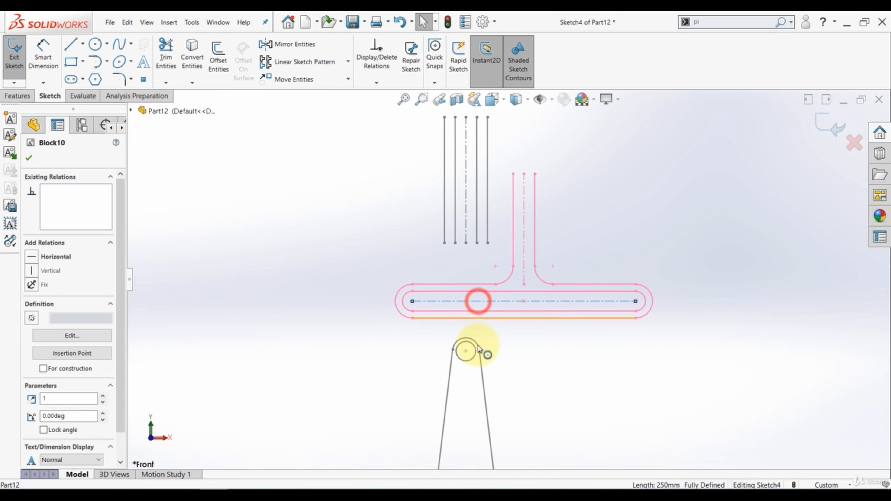
ctrl+click(466, 351)
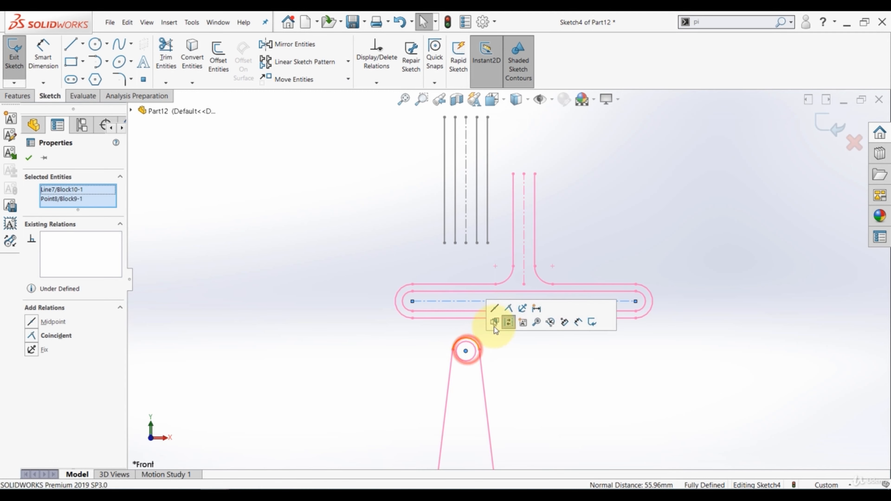
click(508, 309)
click(545, 371)
Make the centre of the crank's large circle coincident with the sketch origin.
scroll(546, 371, up, 1)
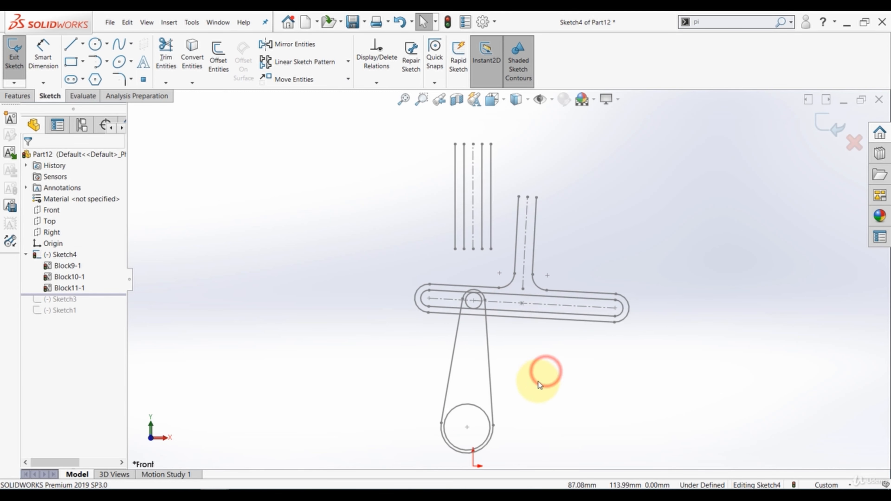
ctrl+middle_drag(500, 452, 494, 385)
click(462, 359)
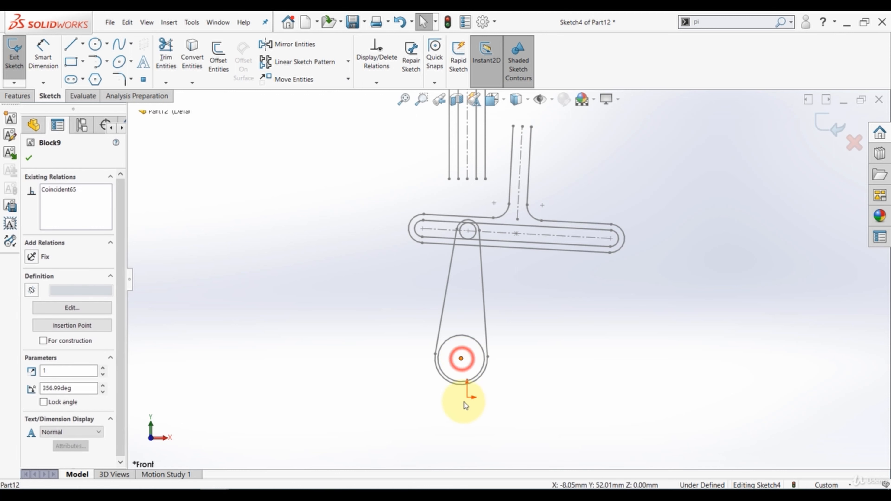
ctrl+click(469, 397)
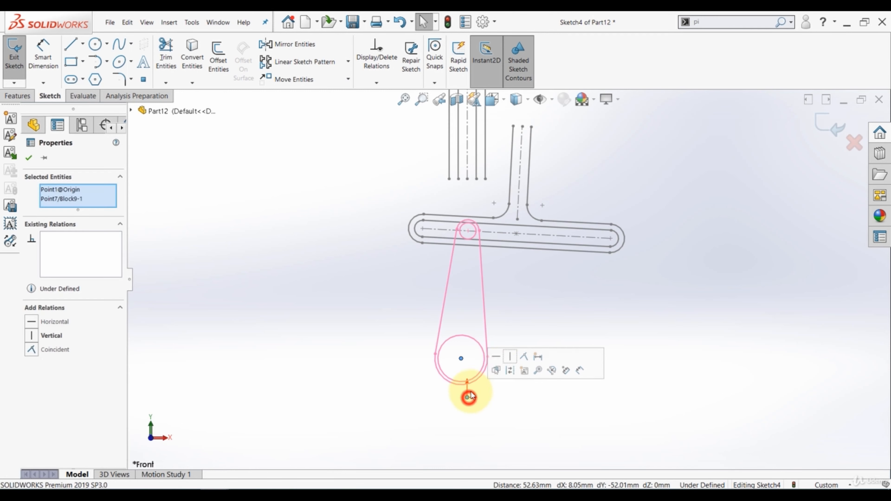
click(523, 356)
click(544, 337)
click(545, 337)
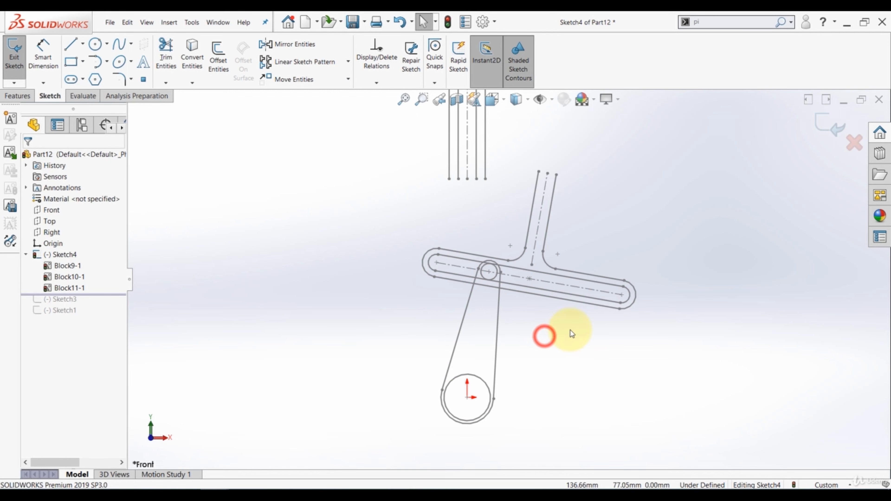
Add a horizontal relation to the slot centerline of the T-shaped block.
click(577, 286)
click(604, 247)
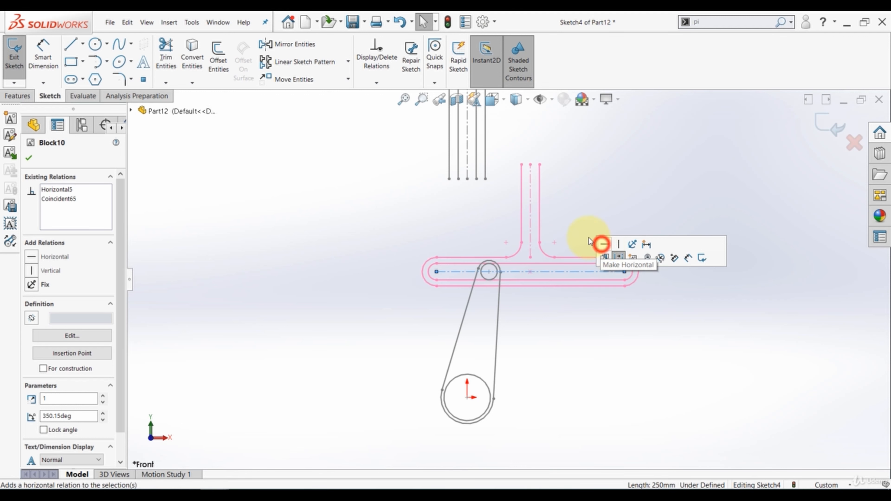
click(578, 197)
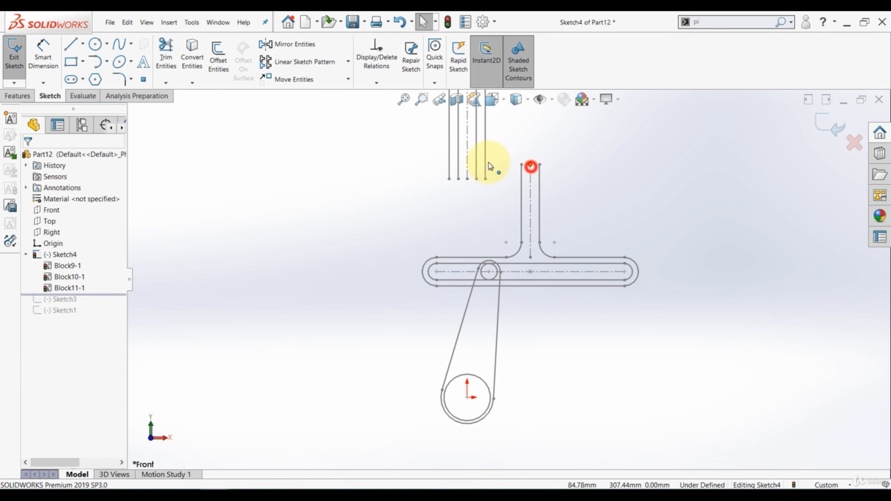
Make the upper endpoint of the T-shaped block's stem centerline coincident with the guide block's centerline.
ctrl+click(476, 156)
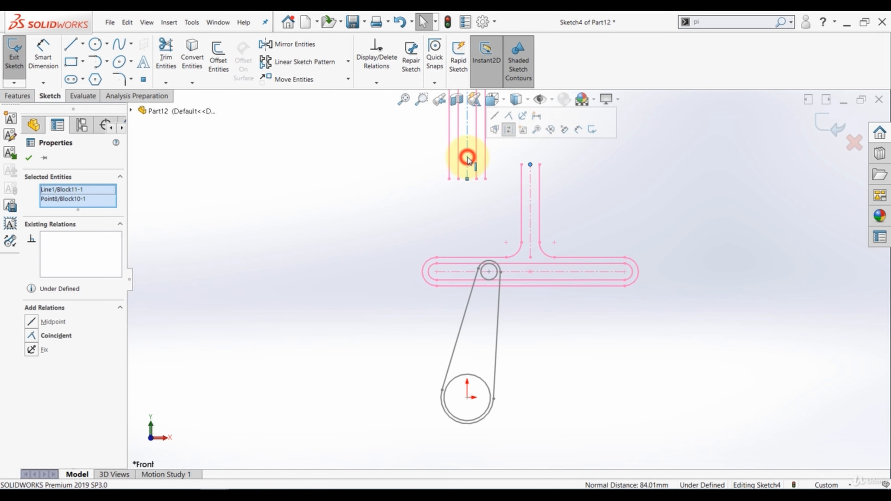
click(509, 118)
click(350, 186)
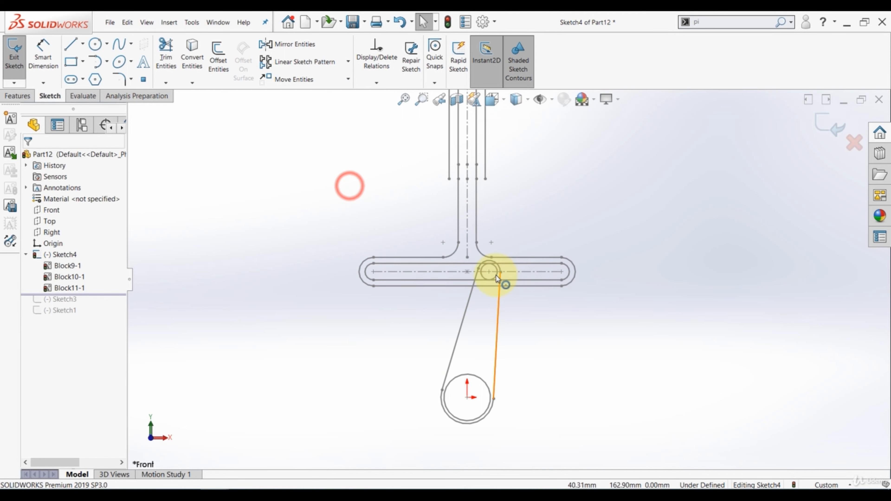
Swing the crank's small end along the slot to check the motion of the yoke mechanism.
drag(491, 273, 399, 294)
scroll(366, 302, up, 2)
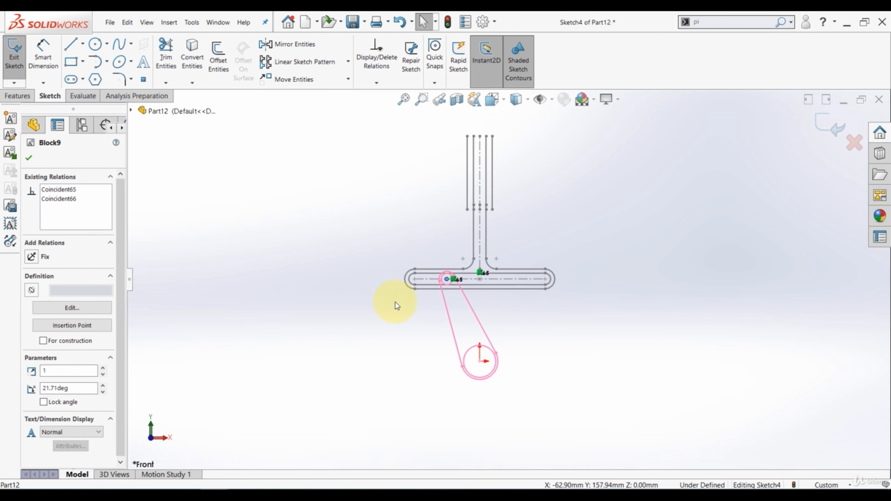
scroll(550, 253, down, 3)
click(543, 226)
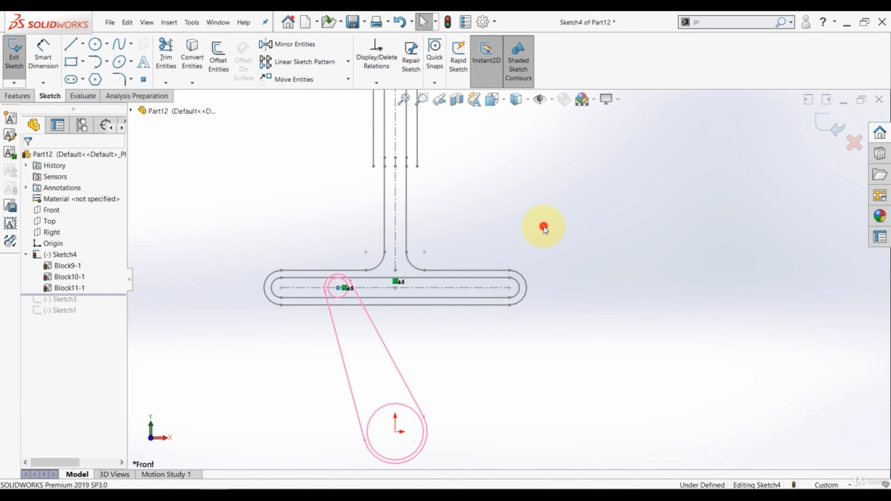
Open the T-shaped block for editing and set the slot's centre-to-centre length to 300 mm.
click(444, 288)
right_click(444, 287)
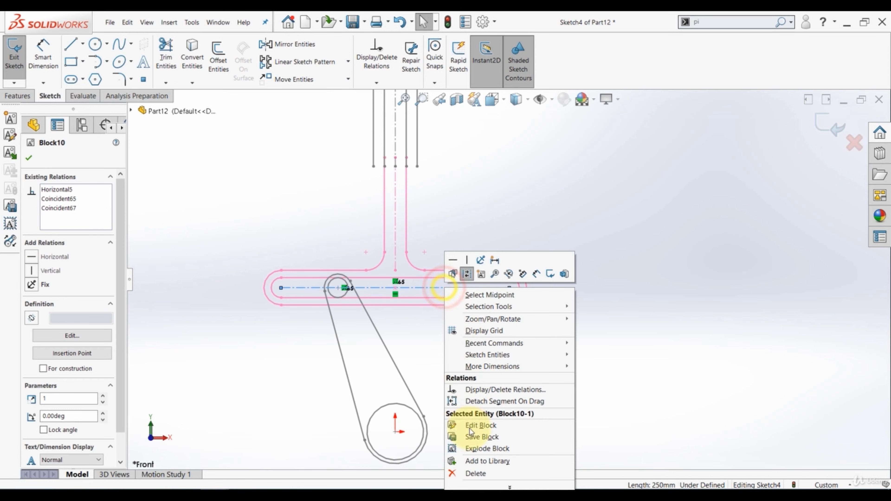
click(482, 426)
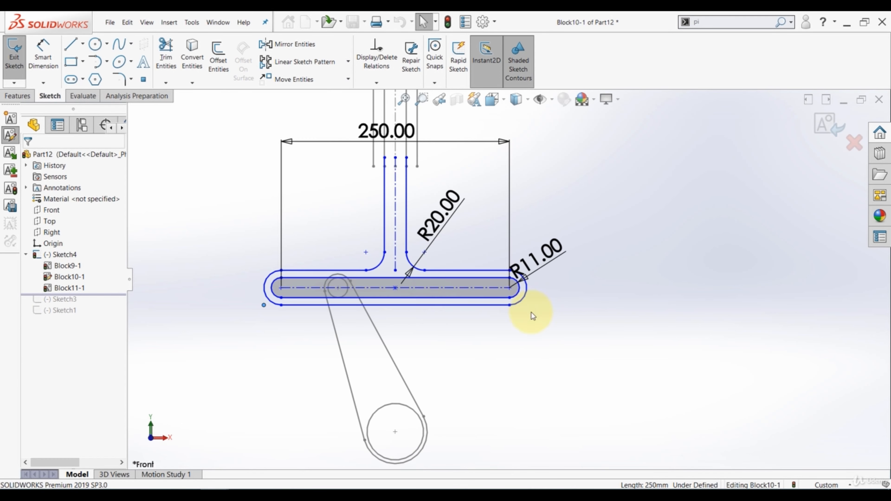
scroll(509, 278, up, 1)
click(409, 156)
text(3)
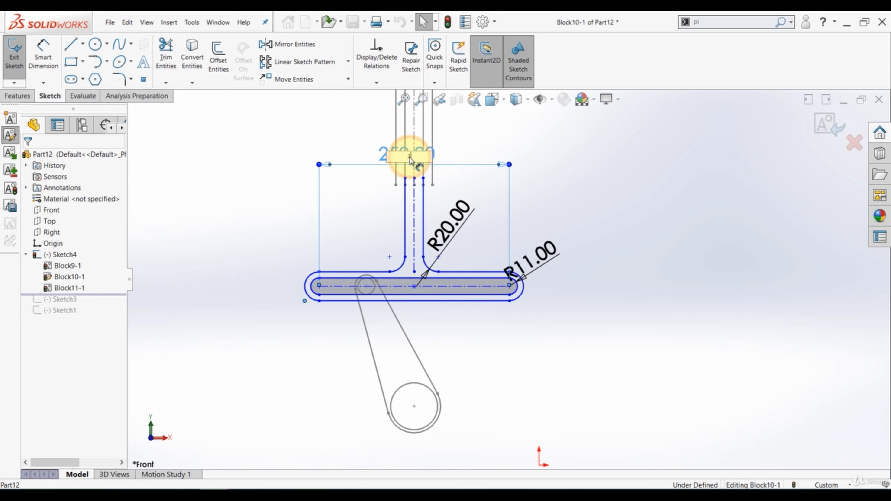
text(00)
key(Return)
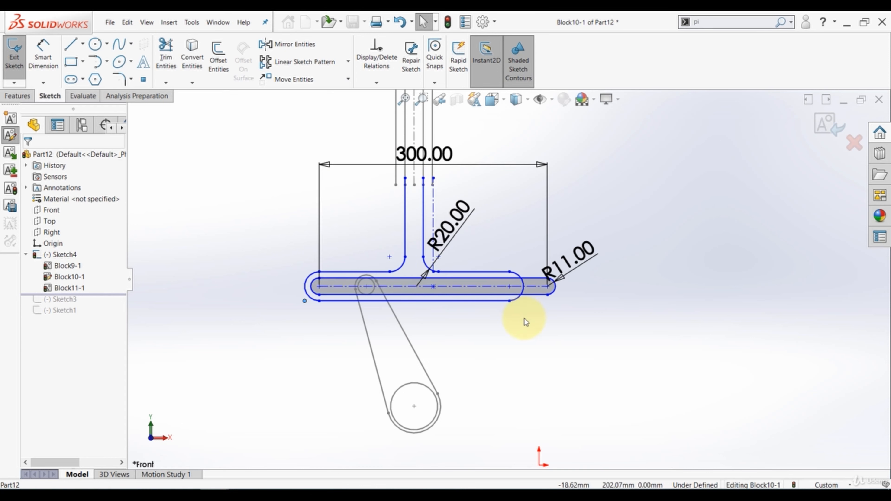
Make the centre of the outer outline's right end arc coincident with the slot's right arc centre.
scroll(464, 260, down, 2)
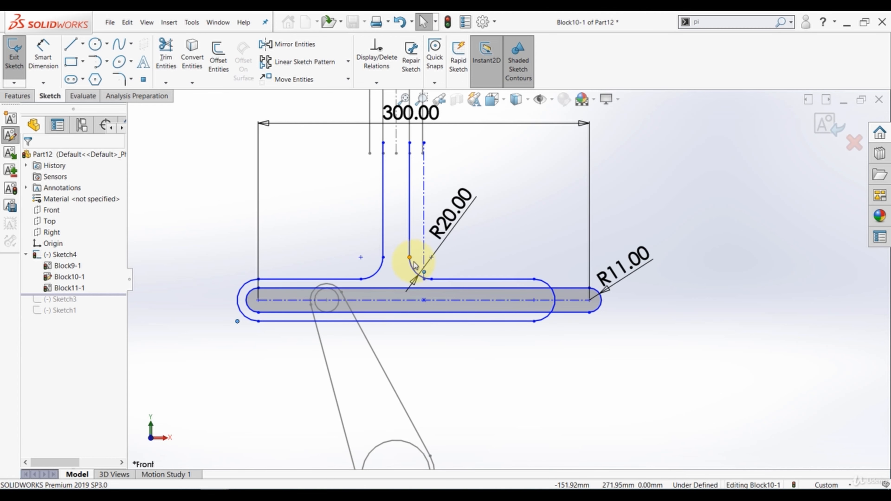
click(533, 301)
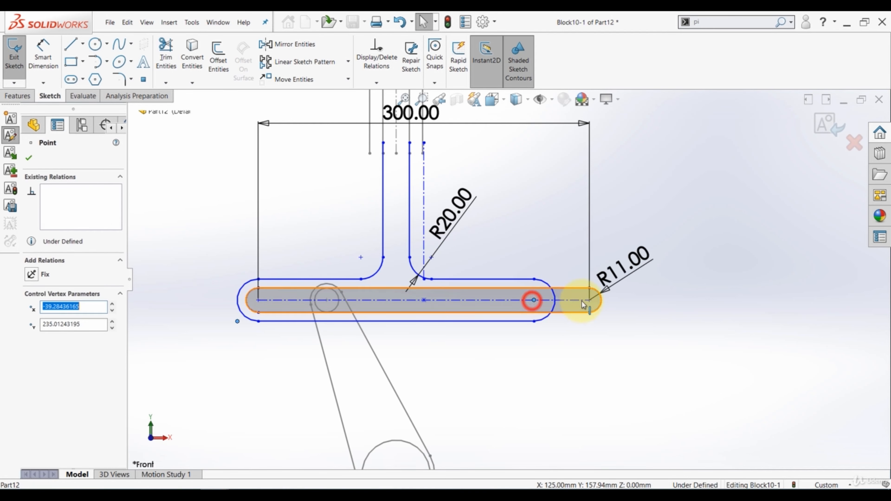
ctrl+click(589, 300)
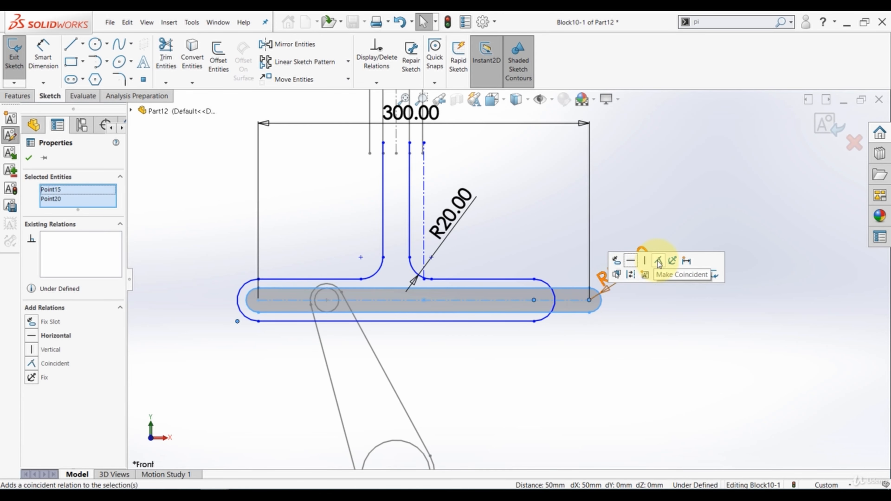
click(657, 262)
click(594, 357)
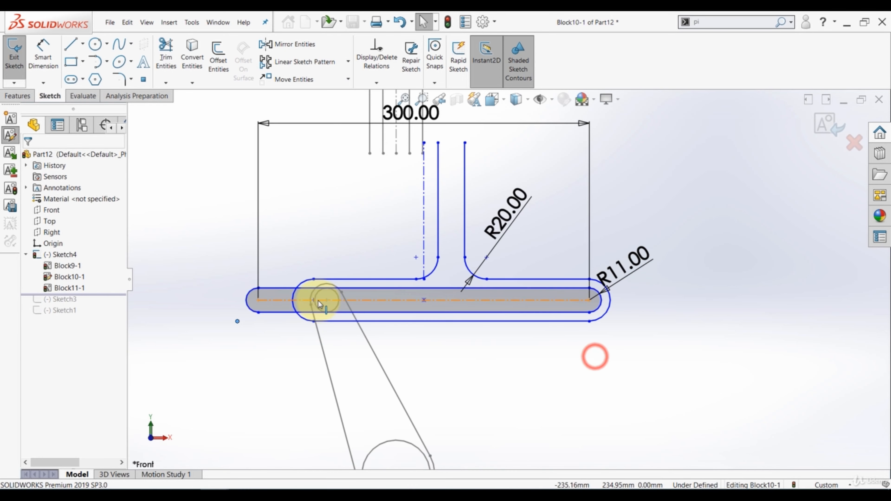
Make the centre of the outer outline's left end arc coincident with the slot's left arc centre.
click(313, 300)
ctrl+click(258, 300)
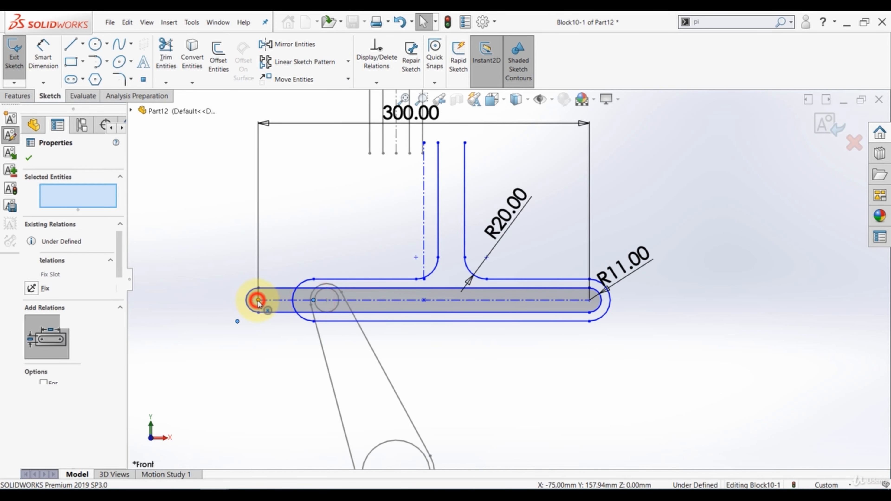
click(328, 259)
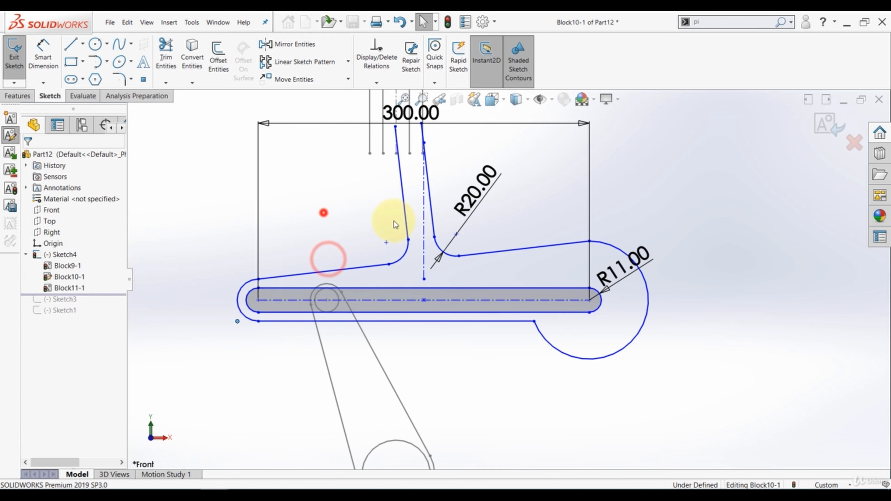
Add a tangent relation between the outer outline's right end arc and its lower straight edge.
click(541, 333)
ctrl+click(519, 321)
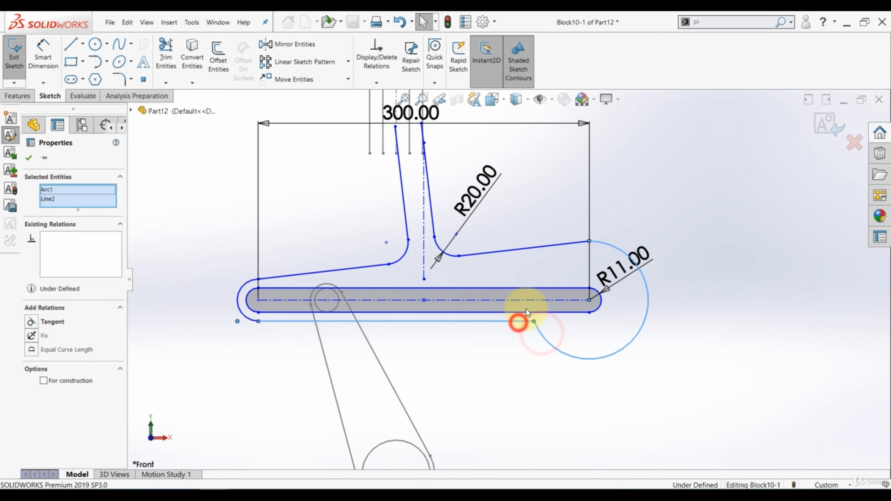
click(543, 282)
click(506, 361)
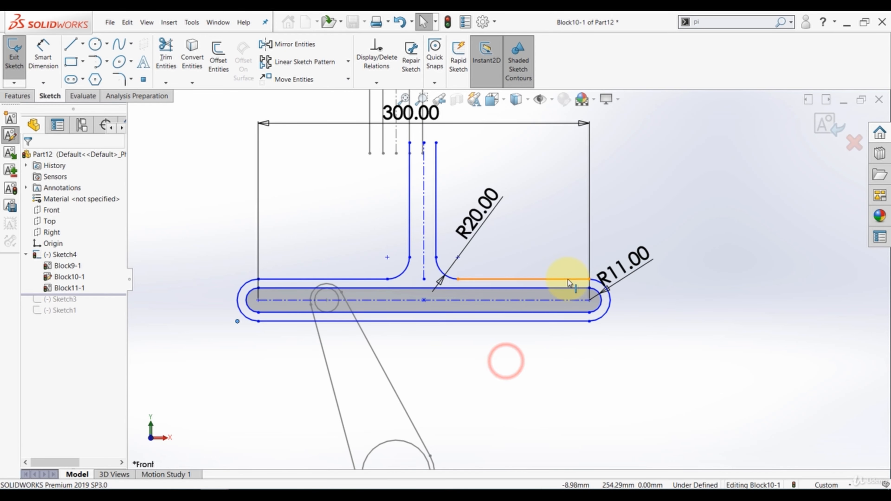
Add a tangent relation between the outer outline's right end arc and its upper-right straight edge, and reposition the R11 dimension clear of the slot.
click(567, 279)
ctrl+click(594, 283)
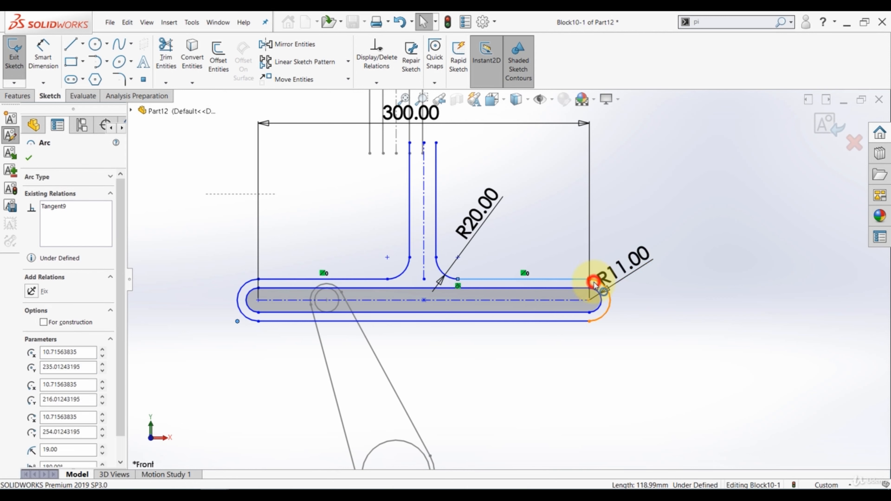
click(621, 245)
click(598, 225)
drag(613, 271, 680, 307)
Make the upper-right straight edge horizontal and equal in length to the upper-left edge, and finish editing the T-shaped block.
click(517, 278)
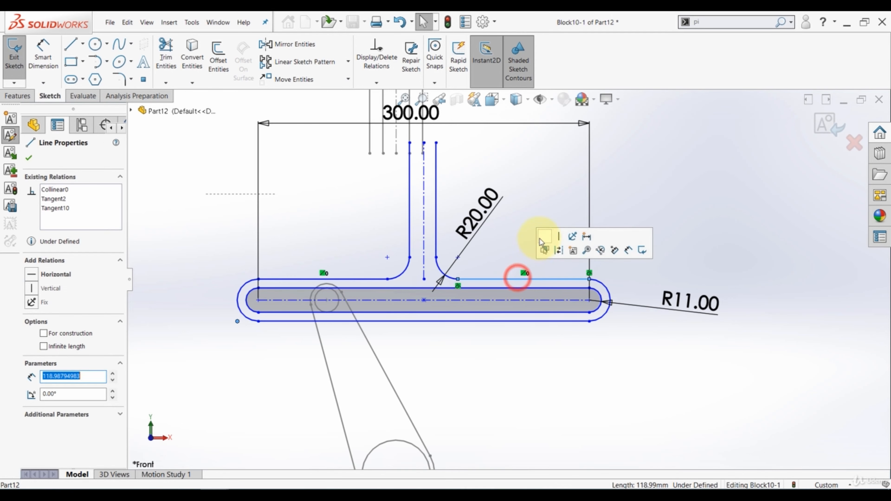
click(519, 243)
click(505, 281)
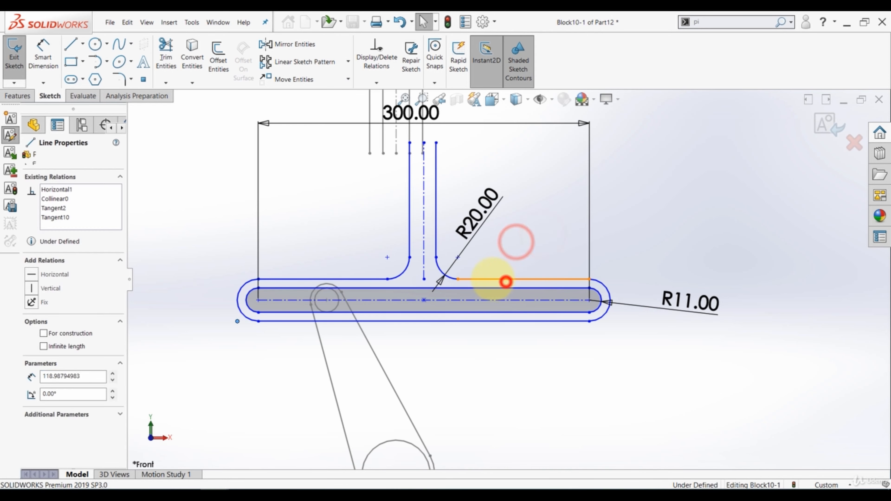
ctrl+click(361, 278)
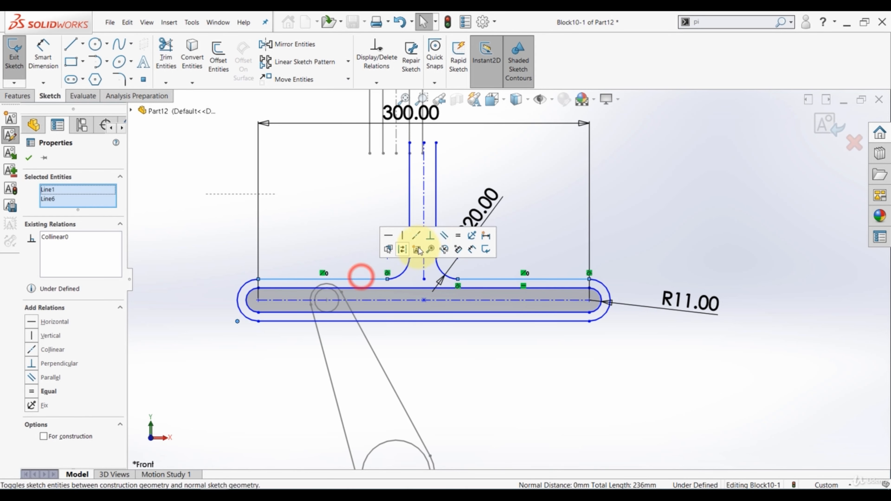
click(457, 236)
click(350, 235)
scroll(364, 239, up, 3)
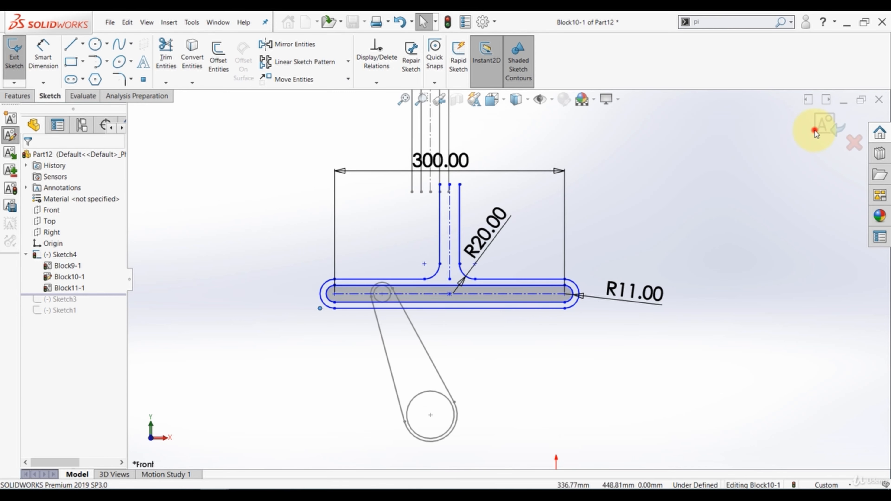
click(822, 129)
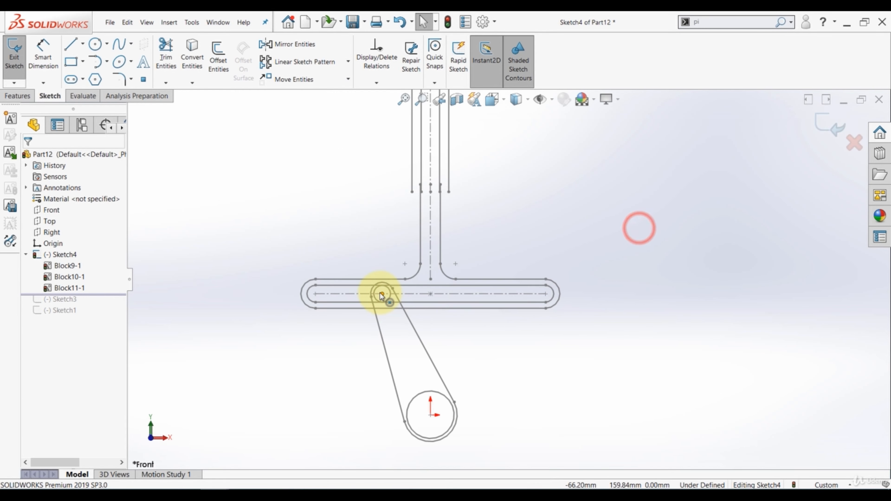
Rotate the crank below and back above its pivot to check the yoke's motion along the lengthened slot.
drag(381, 294, 439, 468)
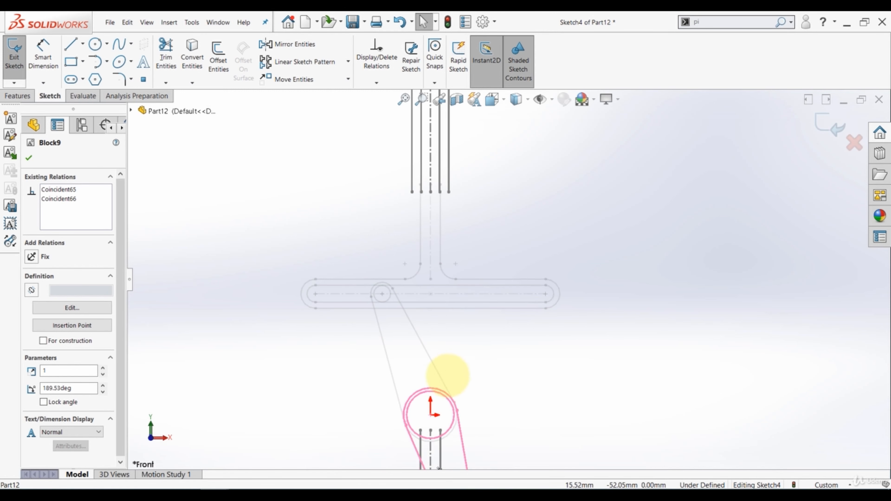
scroll(448, 376, up, 4)
scroll(481, 396, down, 6)
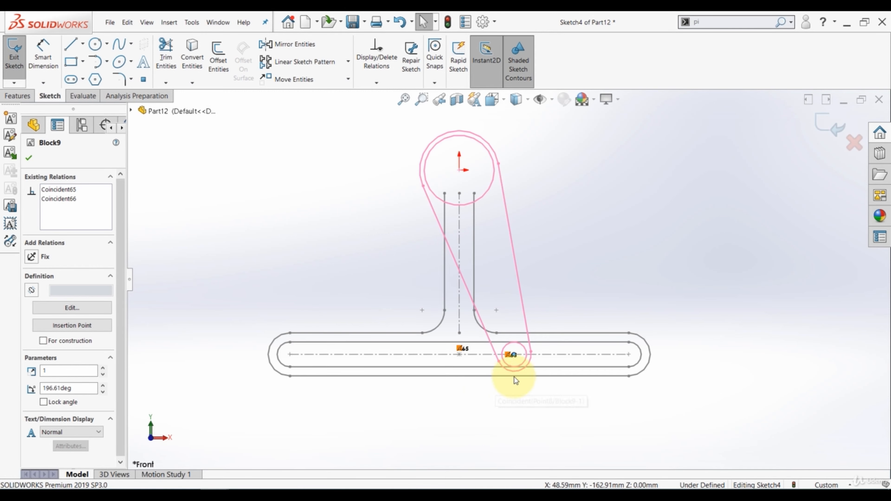
mouse_move(515, 362)
mouse_down()
mouse_move(370, 349)
mouse_move(309, 285)
mouse_move(338, 175)
mouse_move(450, 134)
mouse_up()
scroll(517, 277, up, 6)
scroll(525, 204, down, 4)
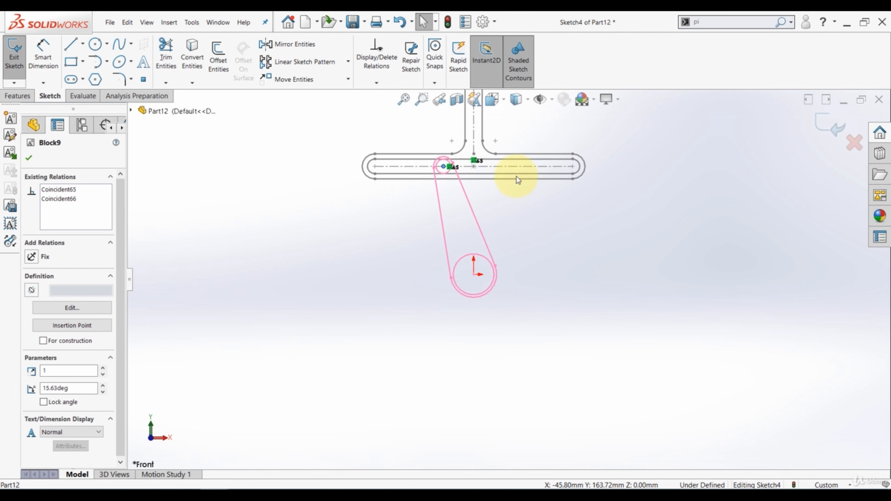
drag(428, 172, 487, 180)
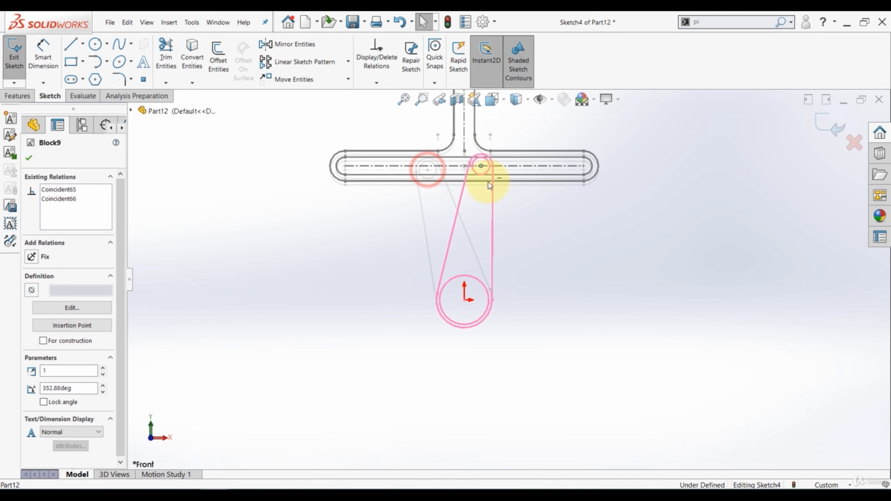
click(569, 268)
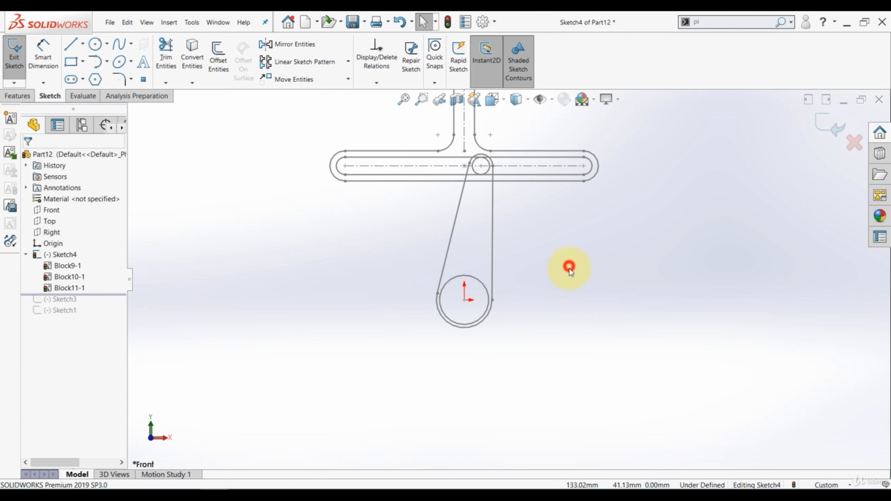
Open the crank block for editing and set the distance between its two end centres to 140 mm.
right_click(492, 234)
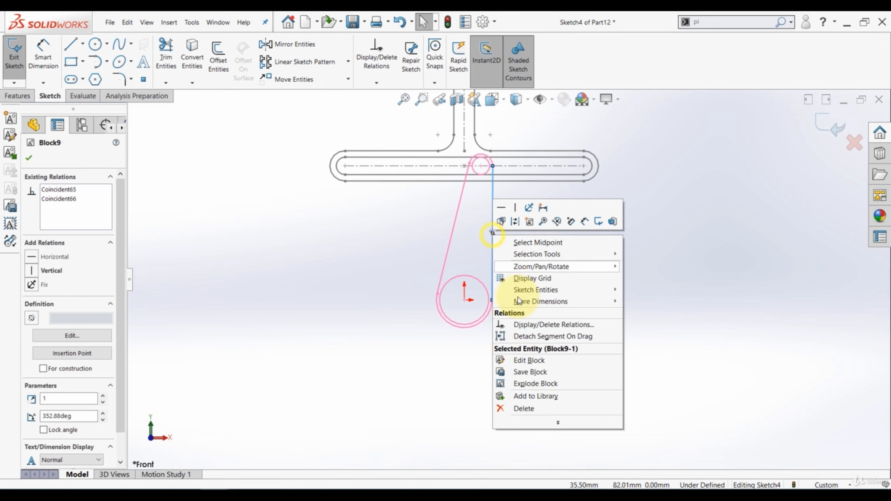
click(529, 361)
click(432, 246)
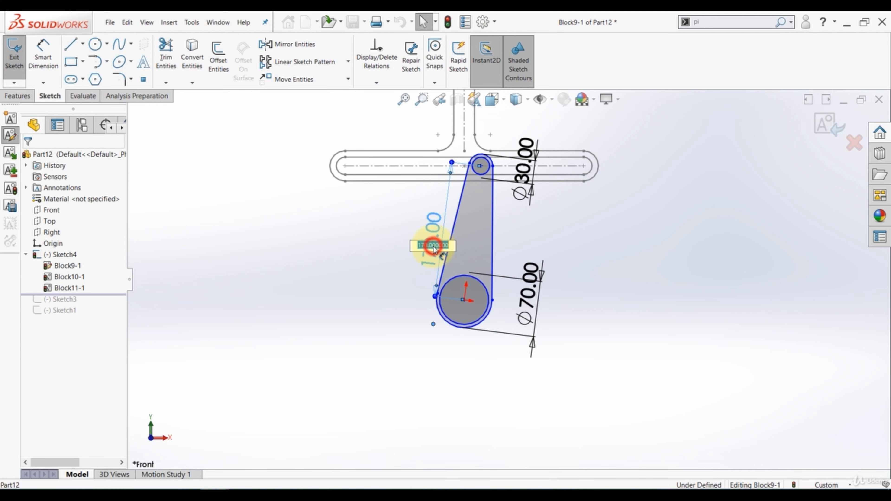
text(140)
key(Return)
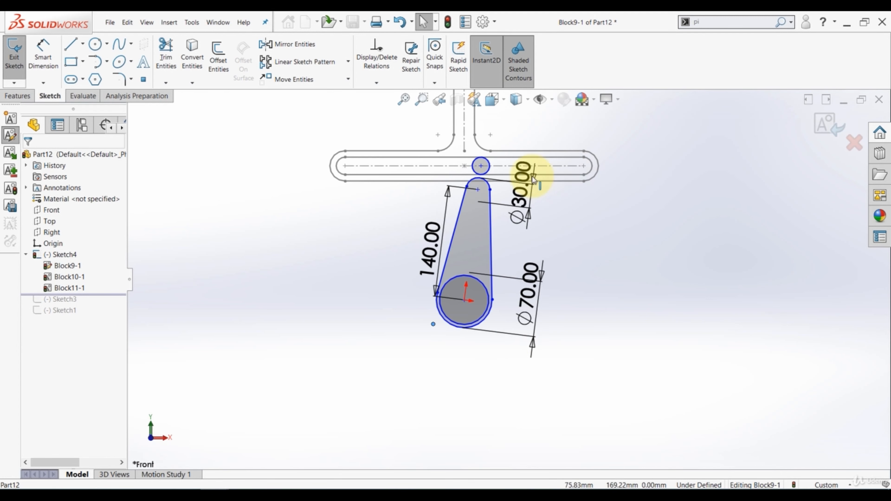
Move the small pin circle onto the centre of the crank's small end arc and finish editing the block.
scroll(509, 168, down, 3)
drag(460, 175, 455, 216)
click(692, 312)
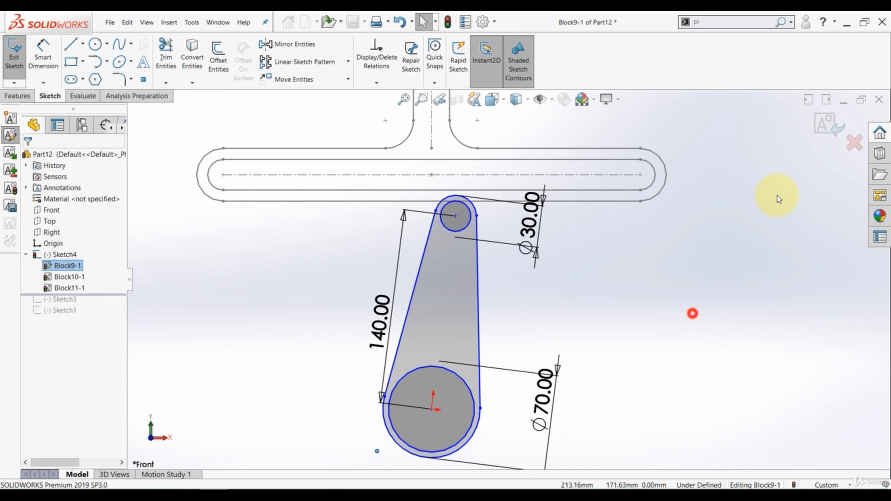
click(818, 122)
scroll(390, 268, up, 2)
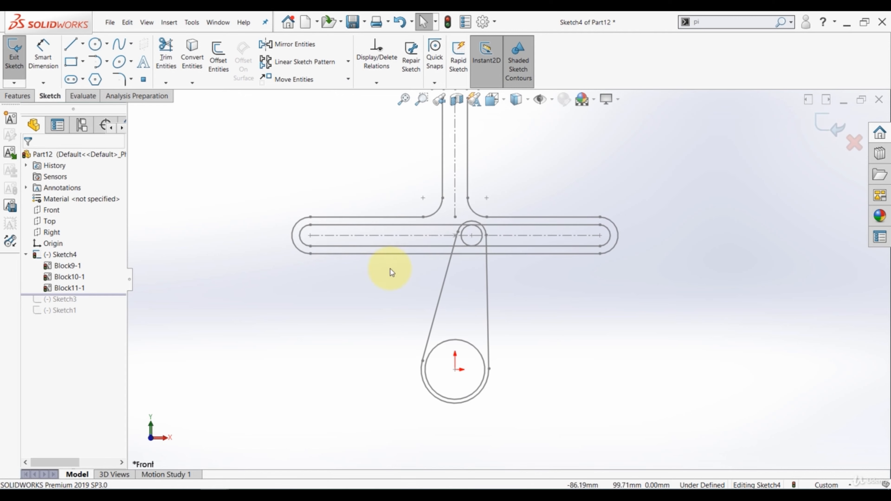
Swing the shortened crank down past its pivot and back up to check the yoke's full travel.
drag(470, 236, 374, 445)
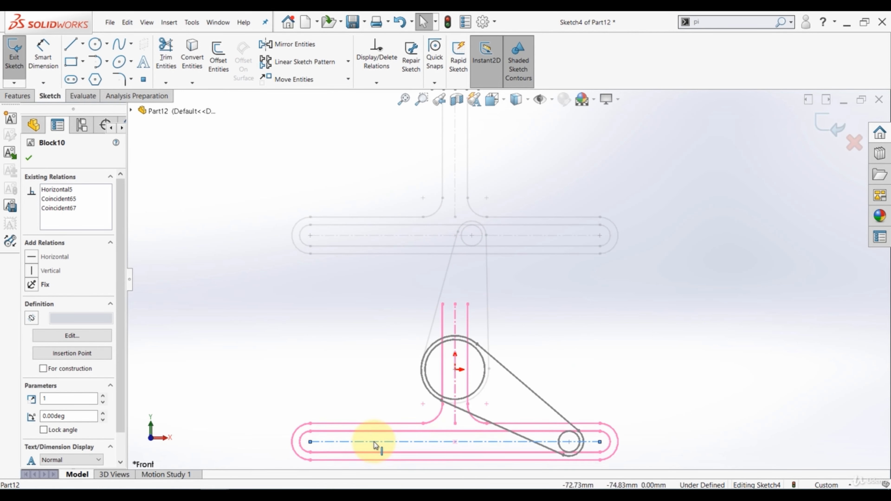
scroll(508, 279, up, 2)
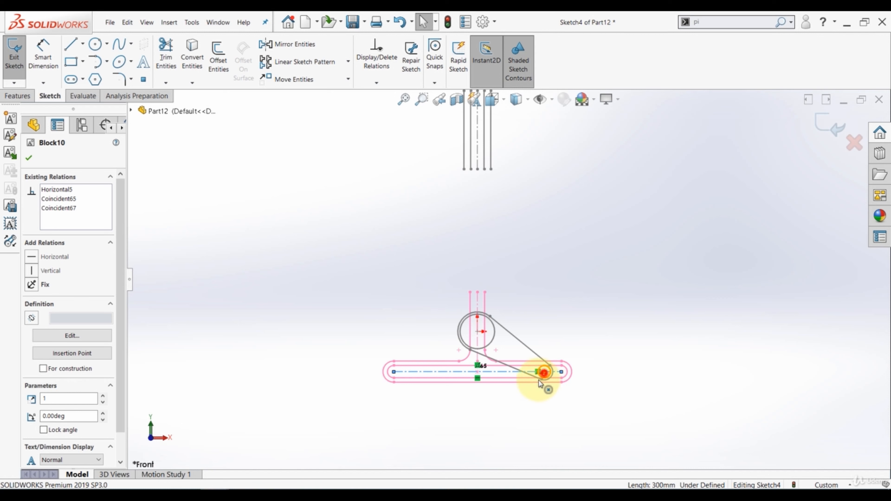
drag(539, 384, 530, 252)
click(552, 169)
scroll(526, 276, up, 2)
click(403, 100)
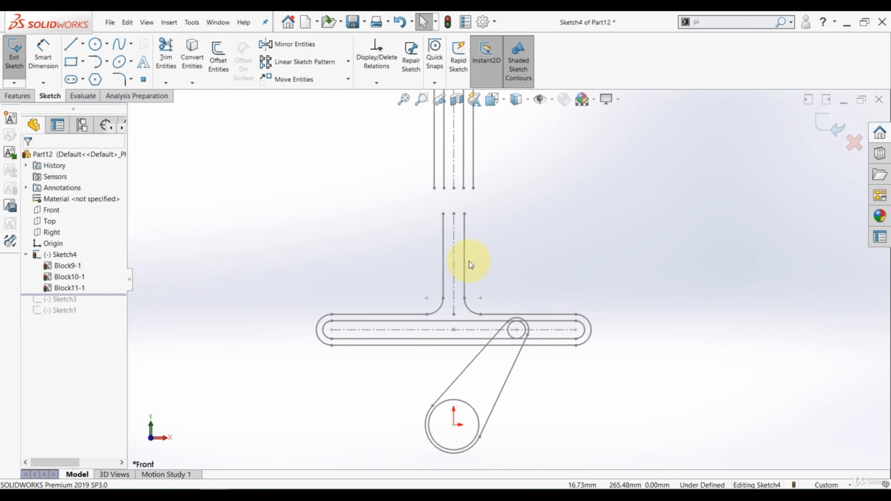
Remove the fixed relation from the guide block's lower-right endpoint and move the guide down over the yoke's stem.
scroll(486, 214, down, 4)
click(469, 182)
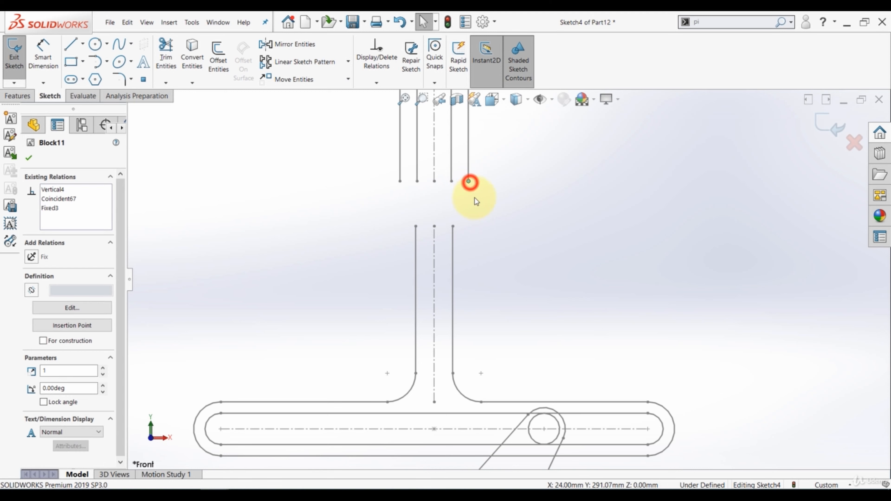
click(470, 190)
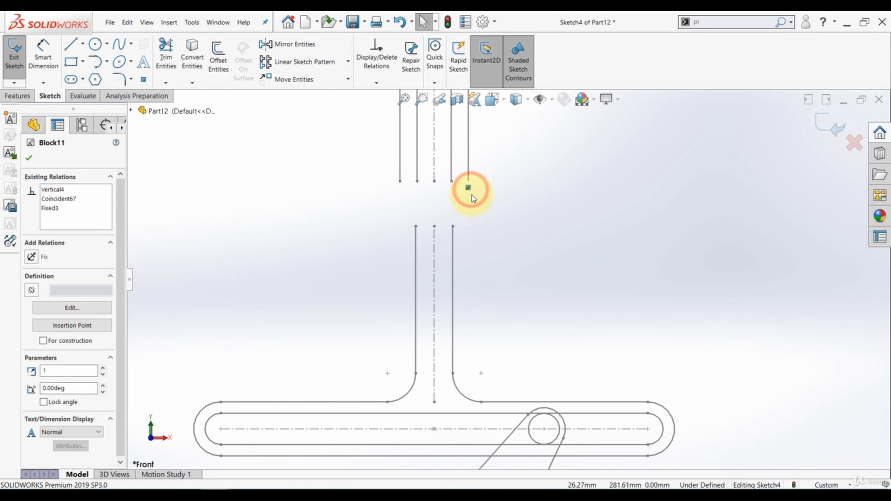
drag(469, 181, 478, 291)
click(504, 310)
scroll(505, 308, up, 4)
scroll(490, 275, down, 2)
click(503, 175)
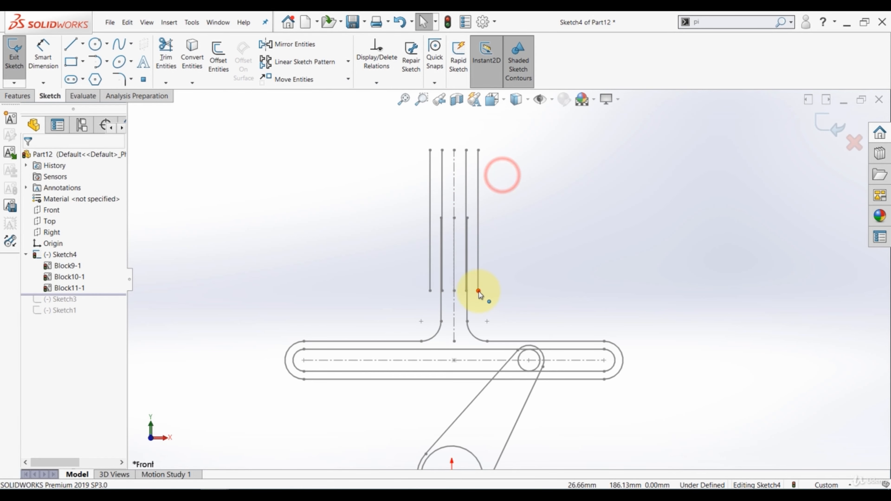
Fix the guide block's lower-right endpoint at its lowered position.
click(478, 291)
click(506, 248)
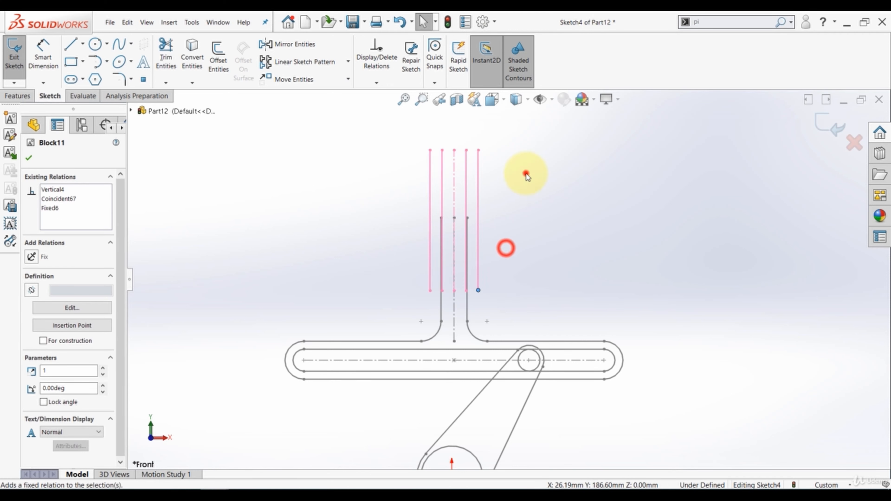
click(526, 174)
scroll(477, 182, up, 2)
scroll(525, 254, down, 2)
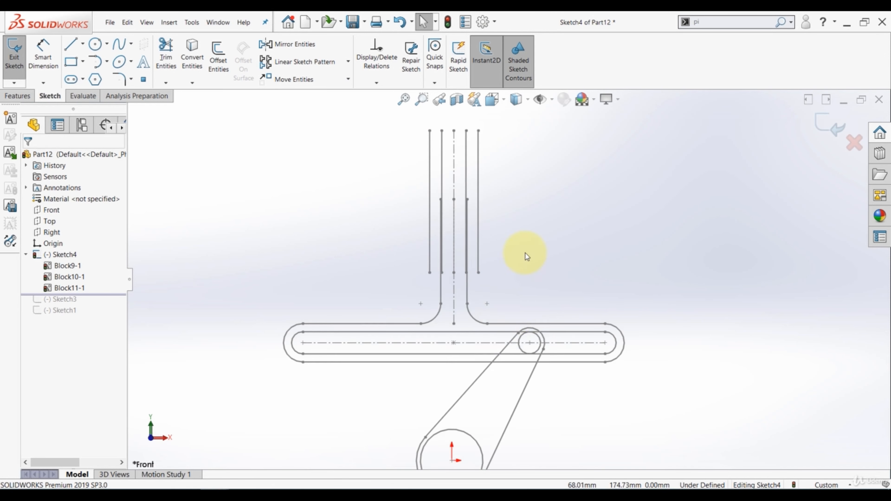
Insert a second instance of the yoke block, Block10, to the right of the mechanism.
scroll(525, 253, up, 2)
click(13, 156)
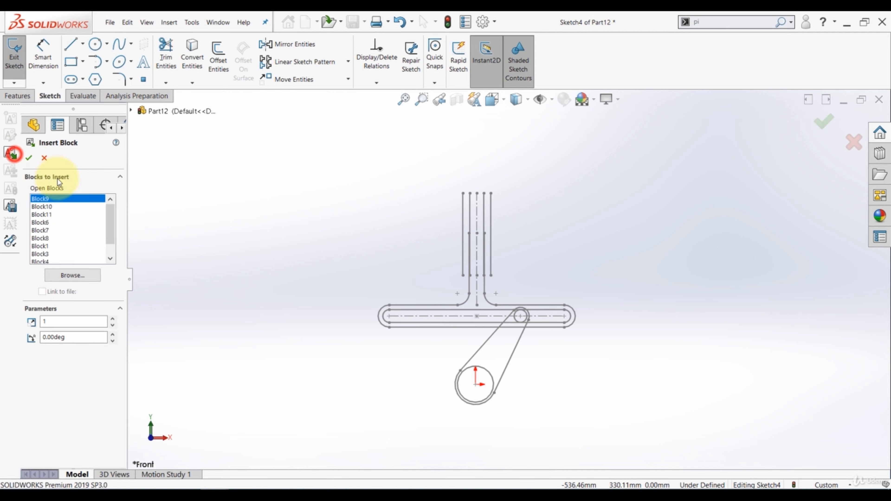
click(42, 206)
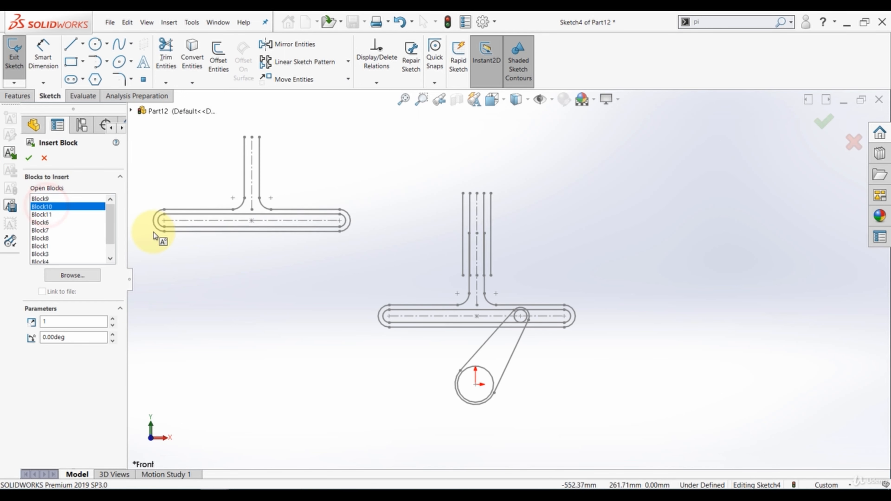
scroll(520, 294, up, 1)
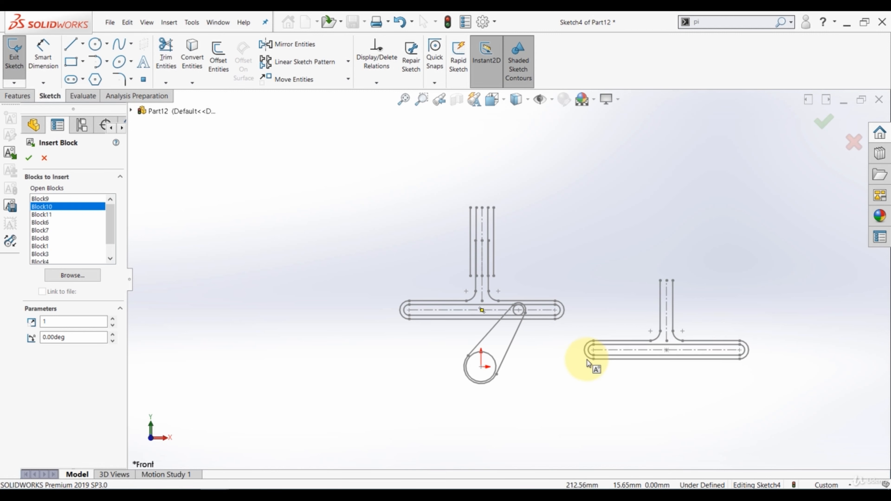
click(592, 363)
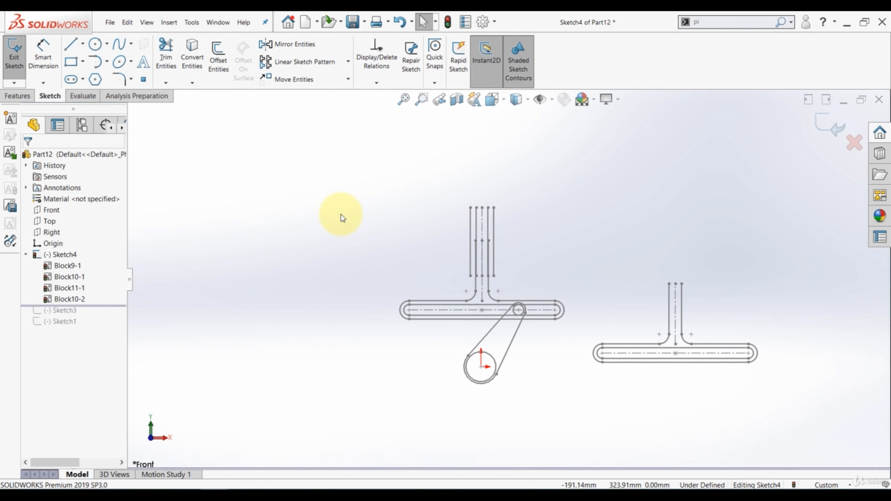
Insert a second instance of the guide block, Block11, to the right of the new yoke and finish inserting.
click(10, 152)
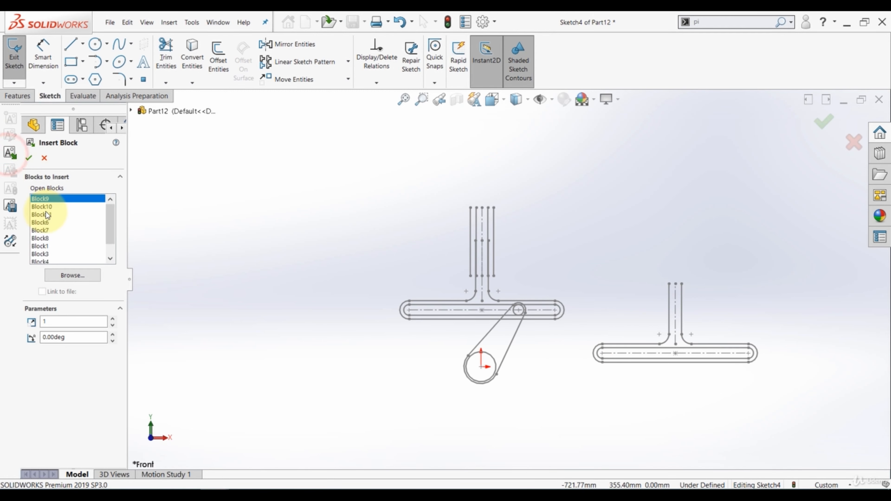
click(47, 213)
scroll(240, 240, up, 2)
scroll(595, 346, down, 3)
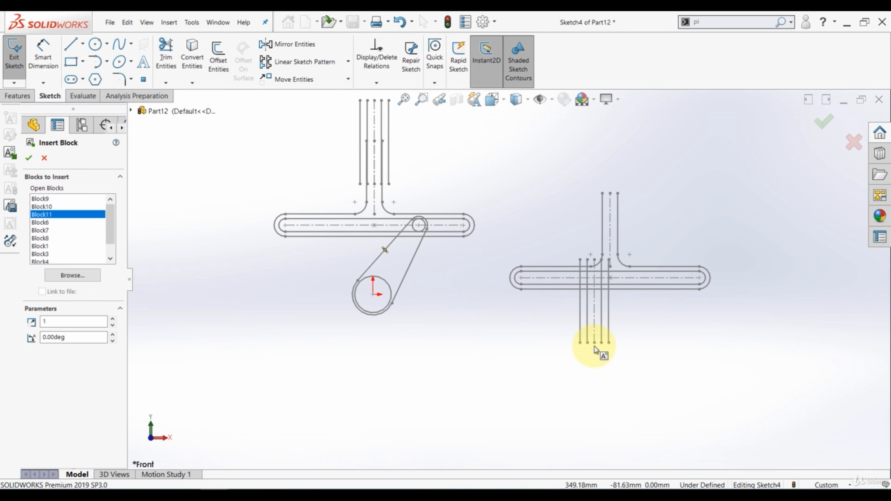
click(770, 310)
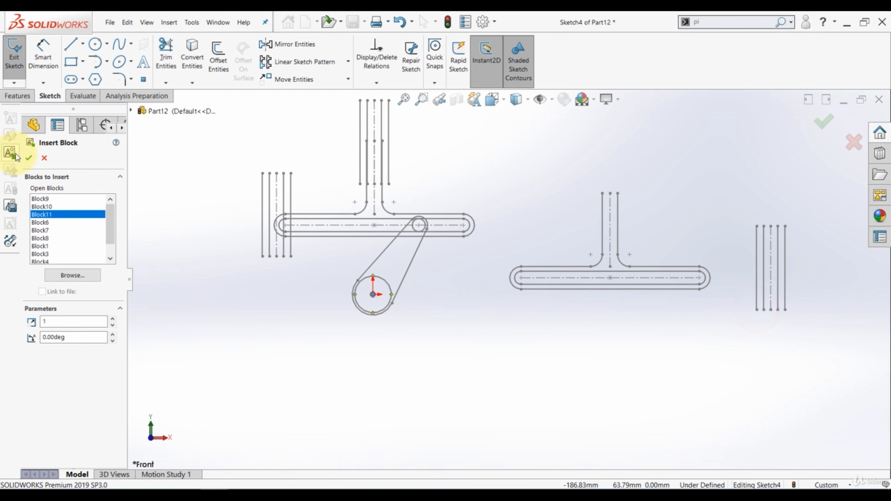
click(34, 161)
Rotate the second yoke block by -90° about the centre of its slot.
scroll(615, 258, down, 4)
scroll(611, 259, up, 5)
scroll(479, 288, down, 4)
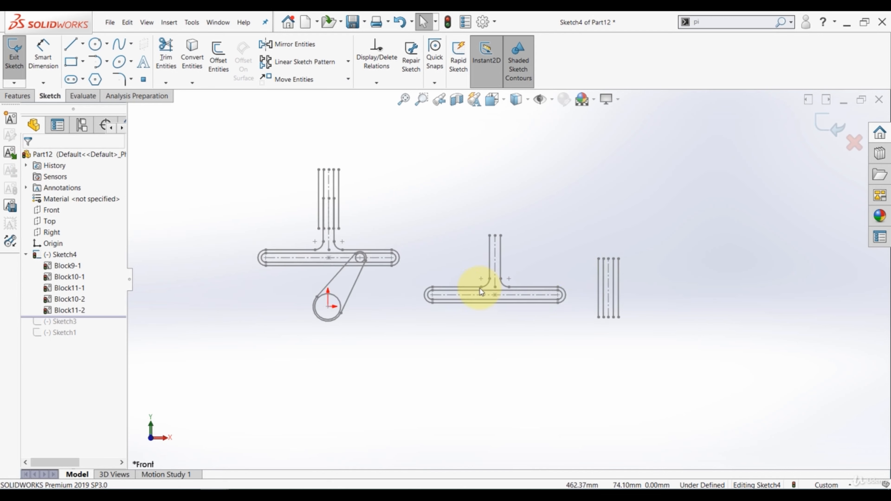
scroll(475, 288, up, 3)
scroll(474, 288, up, 1)
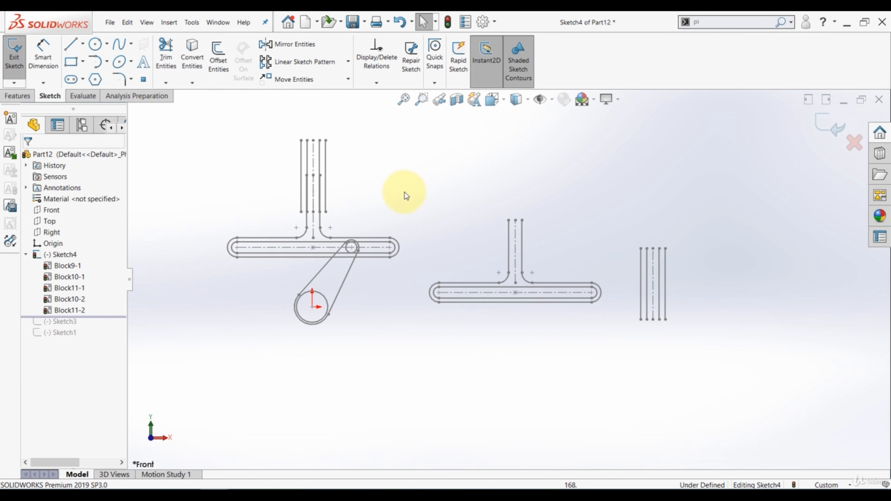
click(522, 244)
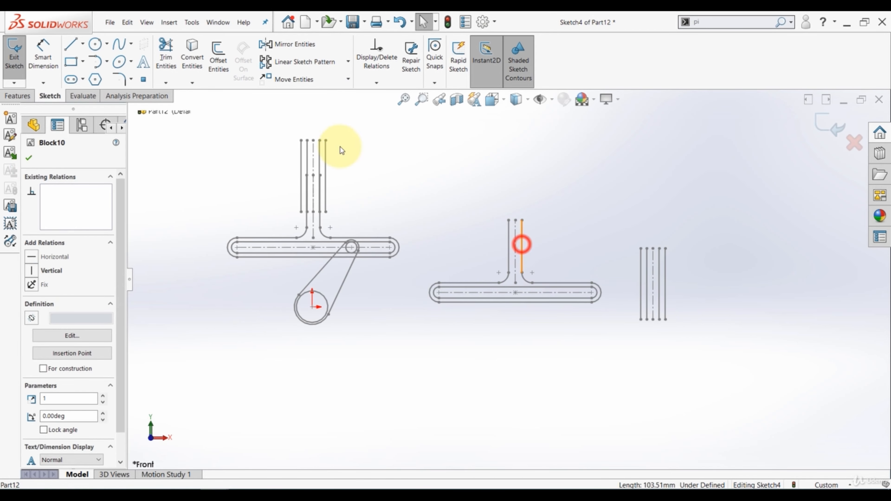
click(348, 83)
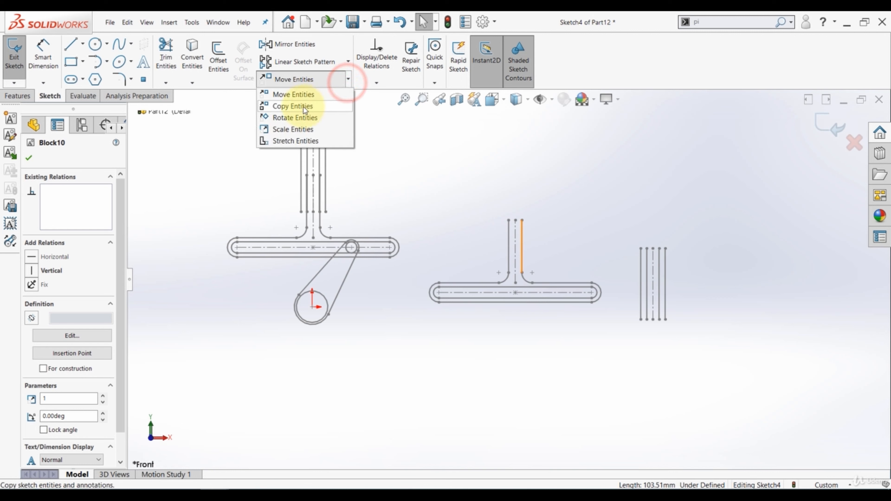
click(280, 118)
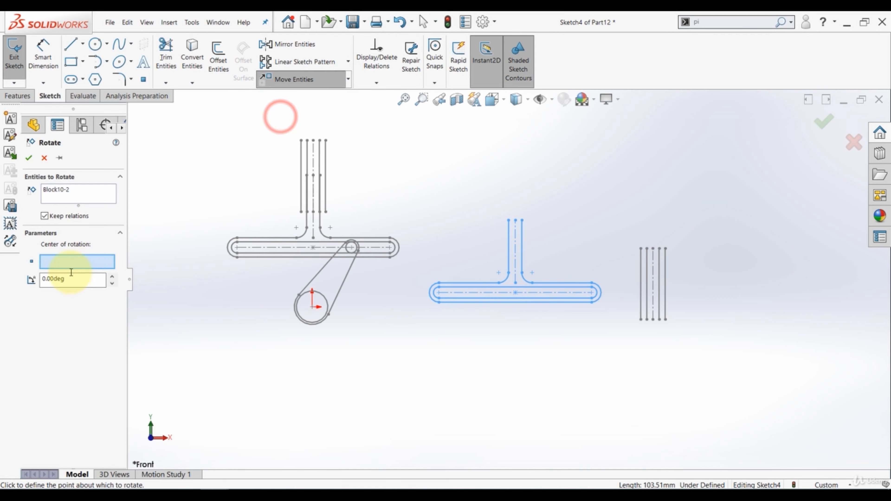
click(519, 293)
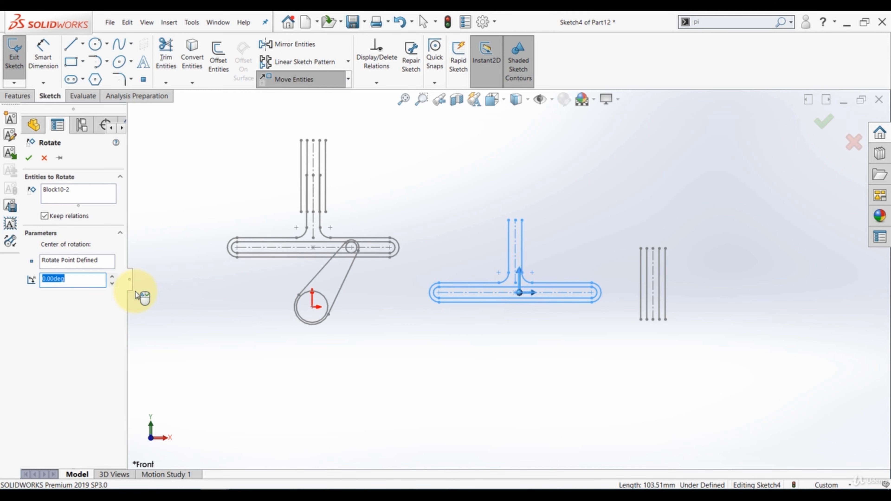
text(-90)
key(Return)
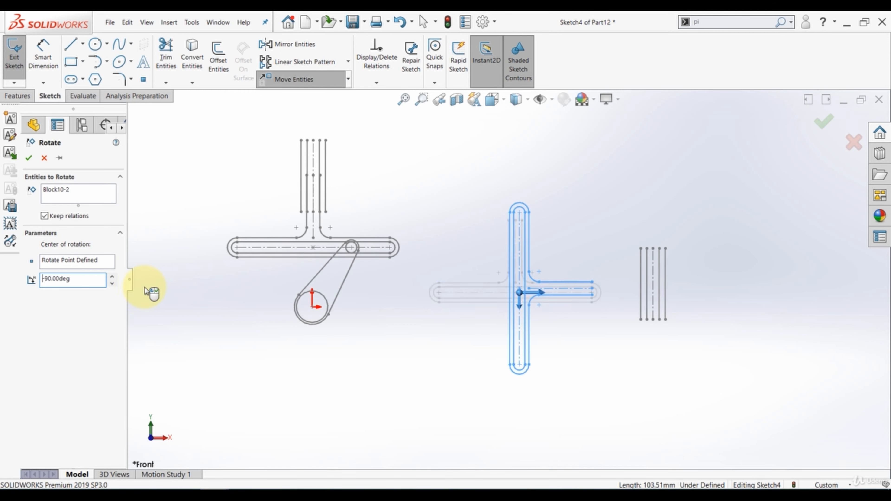
click(28, 157)
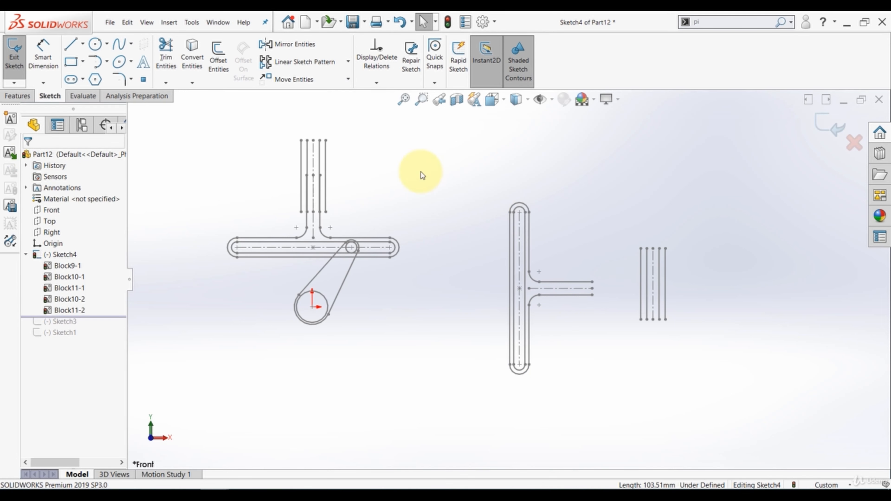
Rotate the second guide block by 90° about the middle of its centreline.
click(644, 265)
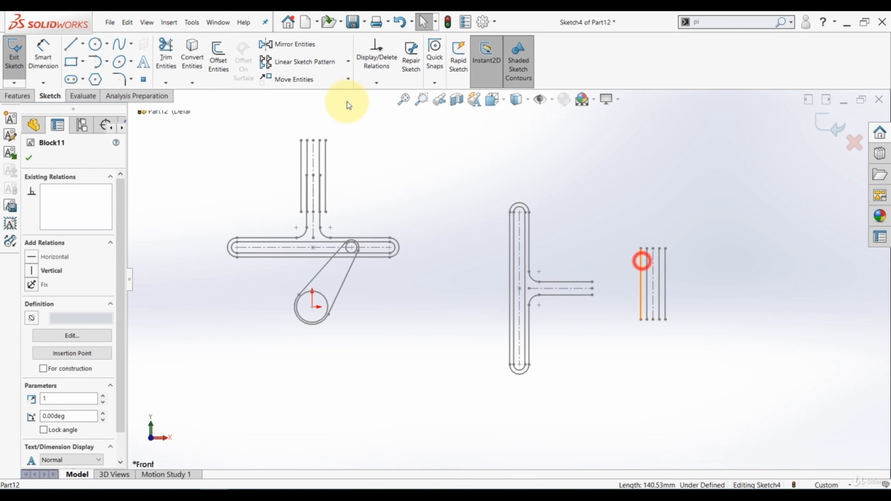
click(348, 80)
click(299, 118)
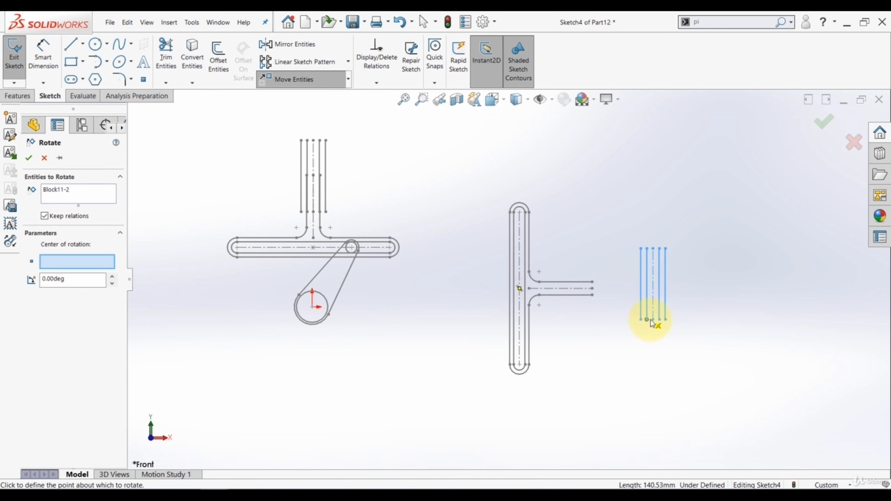
click(653, 285)
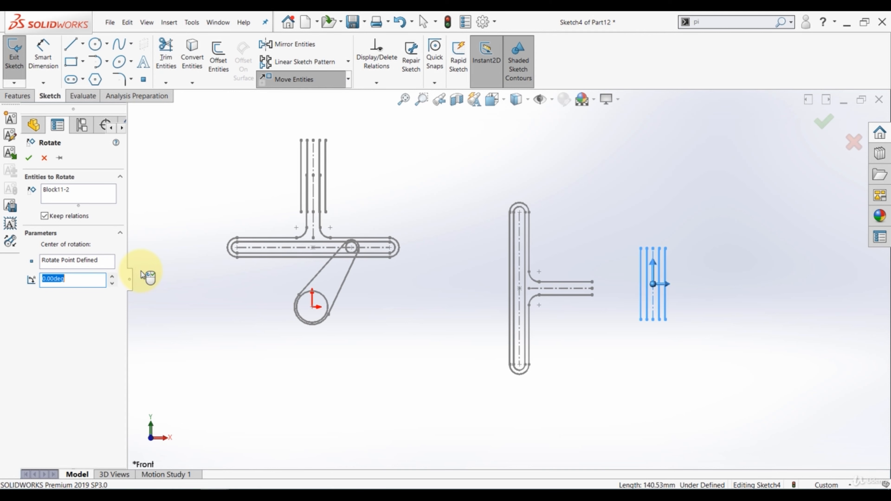
text(90)
key(Return)
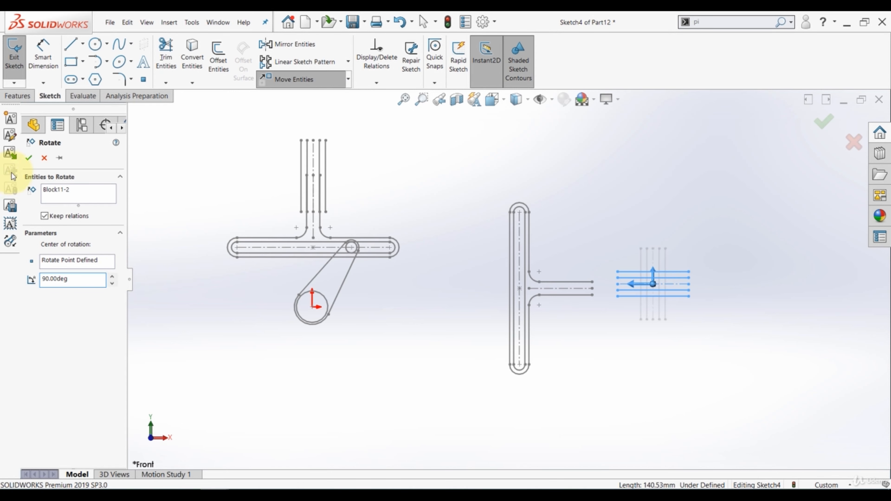
click(30, 158)
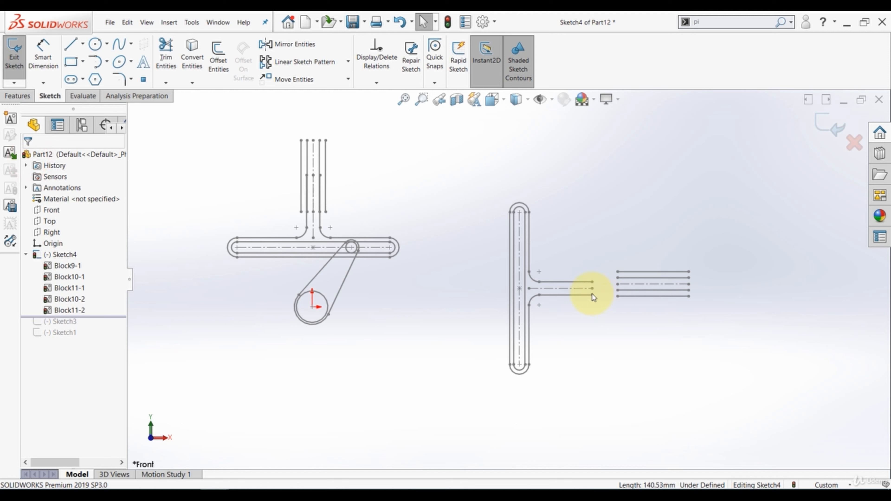
Move the rotated yoke up and away from the mechanism, and place the rotated guide to the right of the crank.
drag(594, 288, 749, 169)
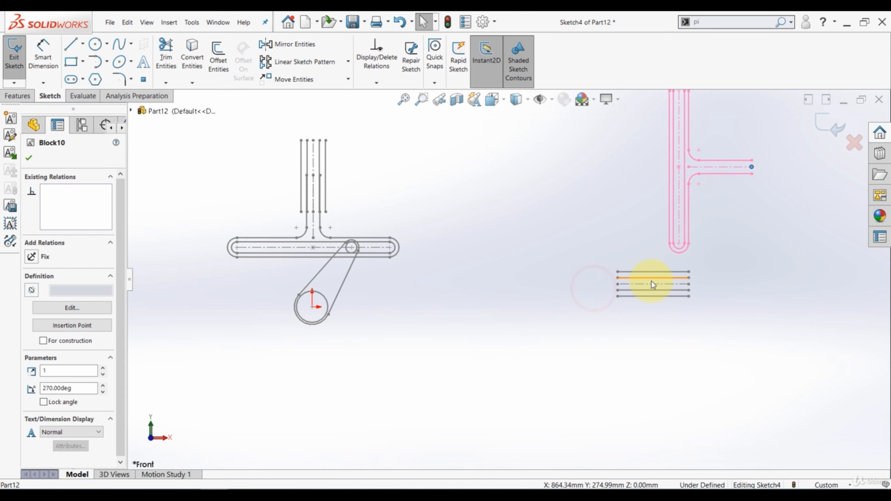
drag(617, 283, 469, 305)
click(397, 350)
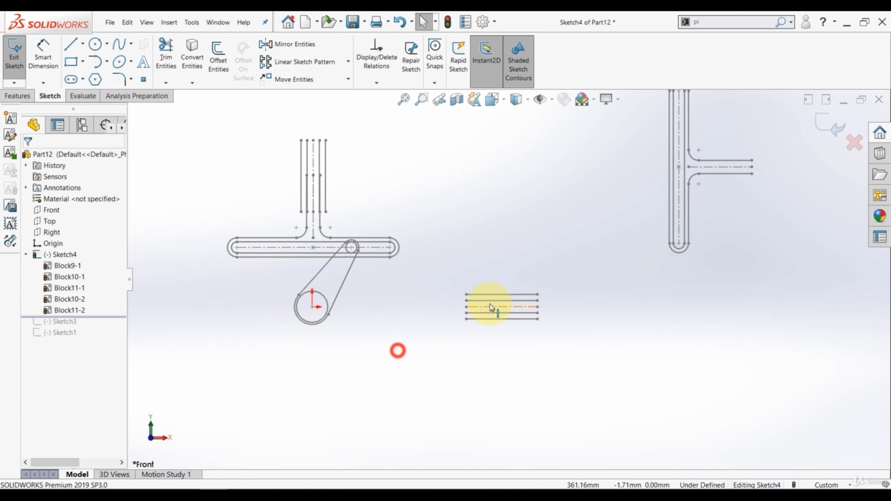
Make the left endpoint of the second guide's centreline horizontal with the crank's centre at the origin.
click(467, 307)
ctrl+click(311, 306)
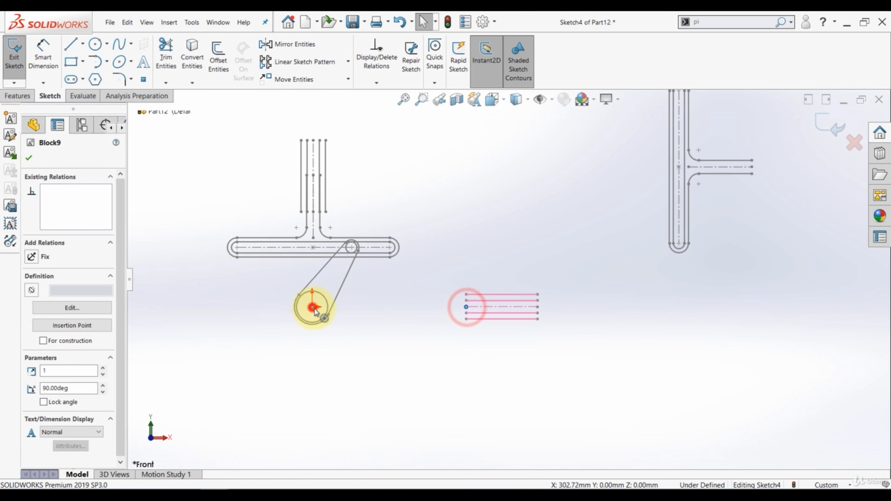
click(431, 340)
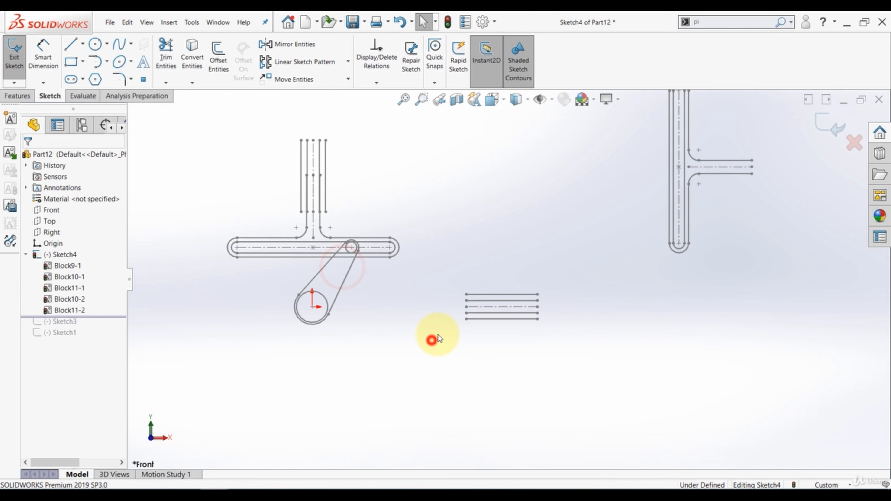
Fix the second guide block's lower-left endpoint in place.
click(498, 319)
click(477, 340)
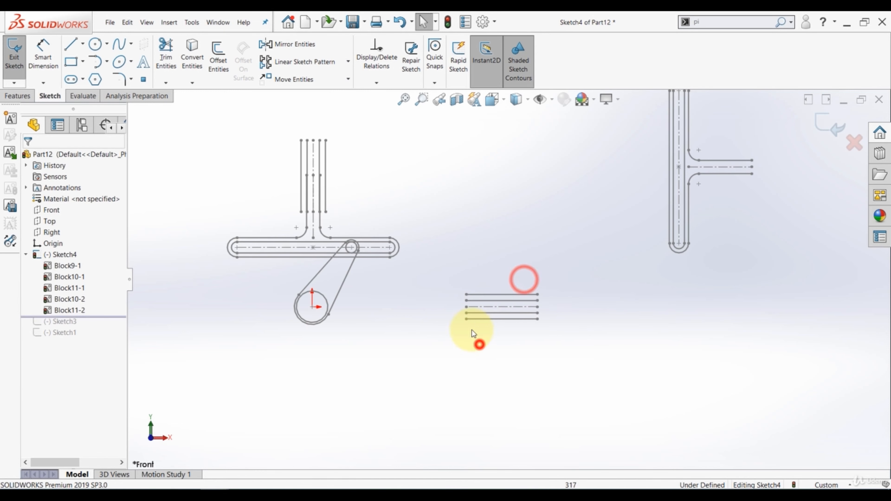
click(467, 319)
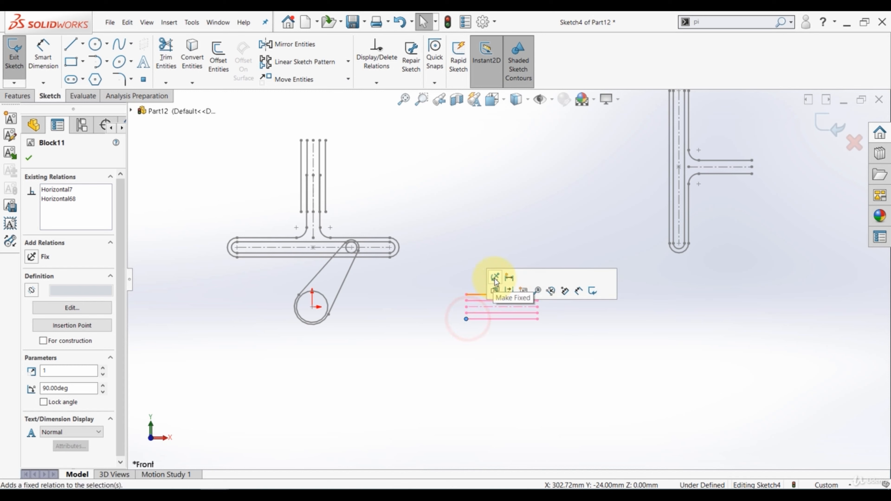
click(495, 278)
click(489, 223)
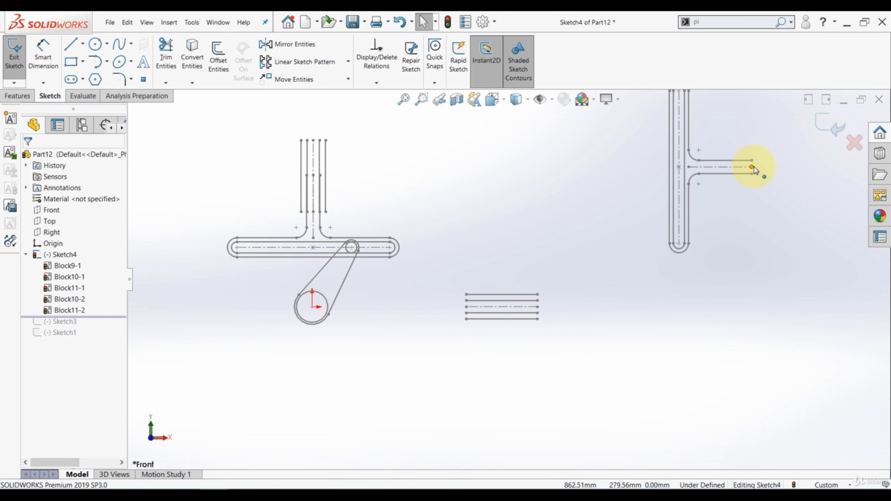
Move the second yoke between the crank and the horizontal guide, and make its stem centreline collinear with the guide's centreline.
drag(755, 167, 462, 356)
scroll(322, 246, up, 2)
click(598, 410)
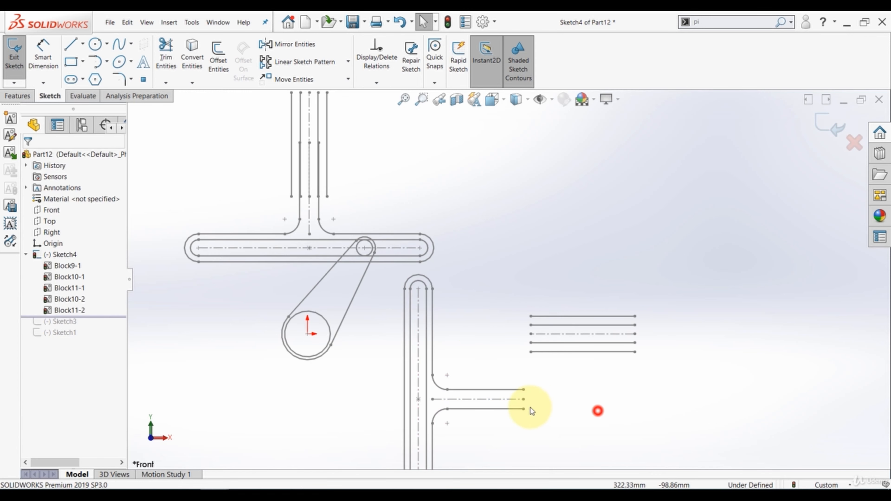
click(512, 400)
ctrl+click(544, 334)
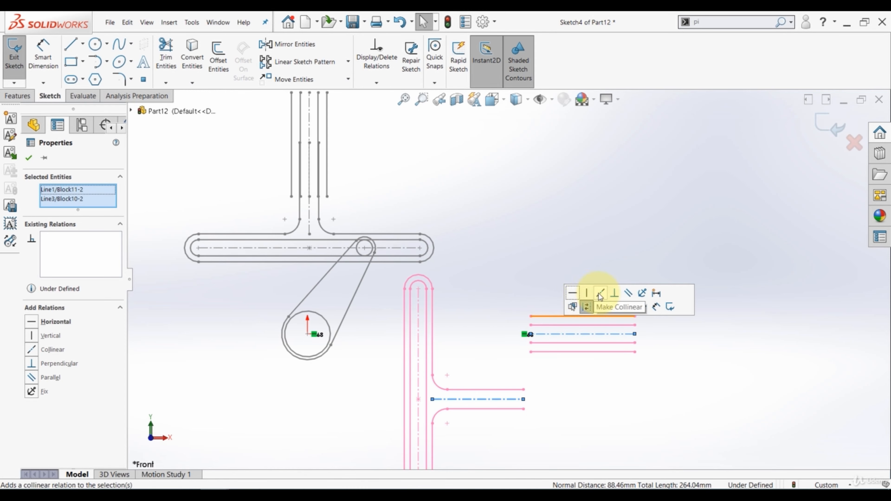
click(601, 296)
click(389, 166)
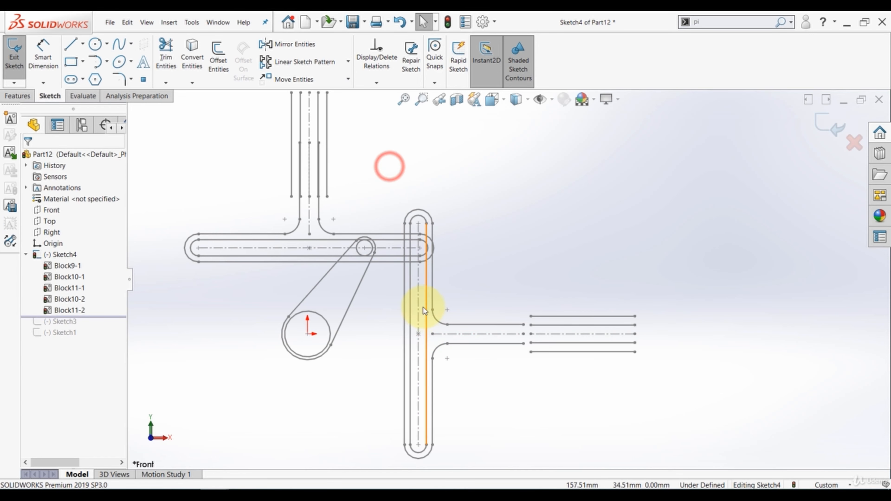
Make the second yoke's slot centreline coincident with the centre of the crank pin.
click(419, 302)
scroll(364, 259, down, 3)
ctrl+click(365, 240)
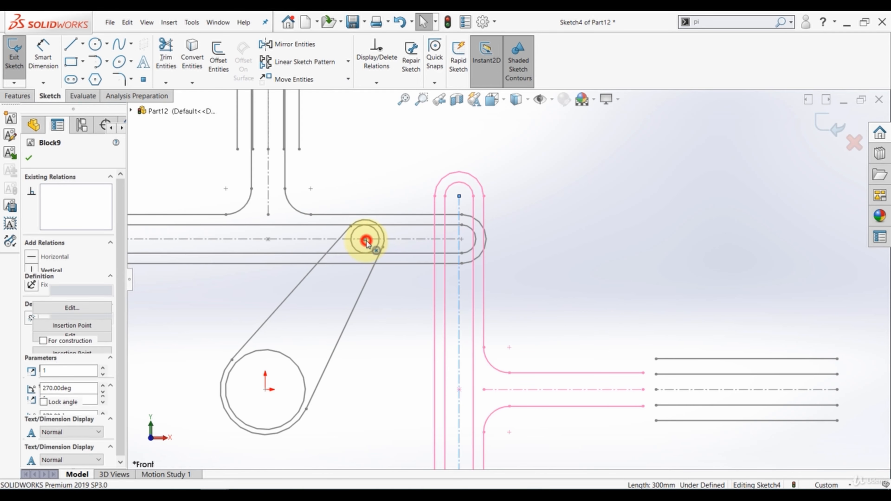
click(407, 199)
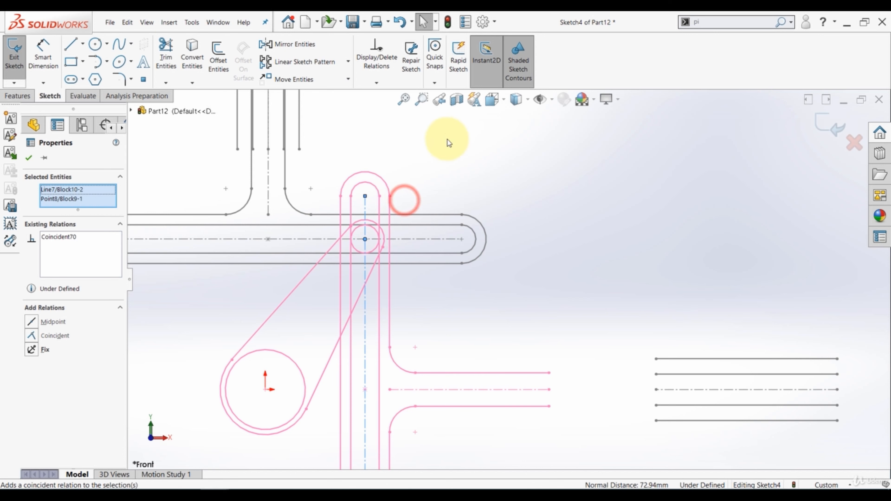
click(457, 144)
Rotate the crank by its pin centre to test the motion of both yokes.
scroll(524, 249, up, 3)
scroll(464, 272, down, 2)
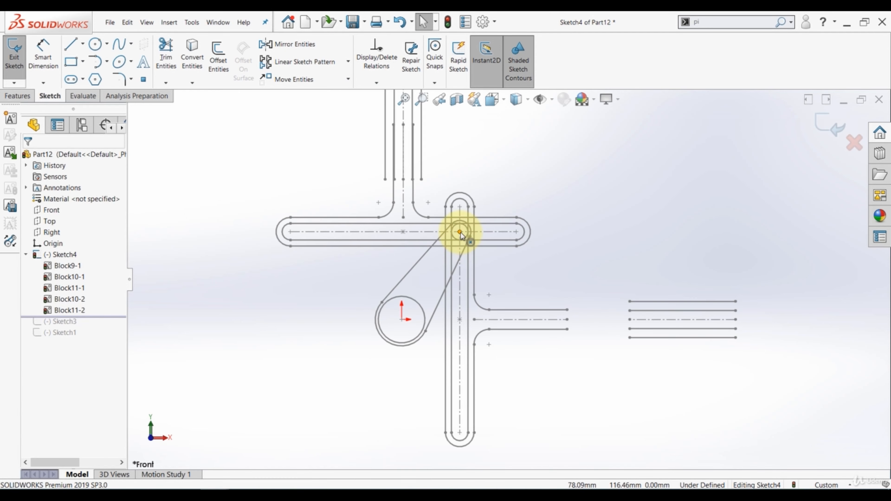
mouse_move(461, 233)
mouse_down()
mouse_move(505, 253)
mouse_move(524, 340)
mouse_move(470, 423)
mouse_move(364, 411)
mouse_move(328, 298)
mouse_move(413, 237)
mouse_move(503, 300)
mouse_move(393, 419)
mouse_move(313, 279)
mouse_move(409, 224)
mouse_move(512, 254)
mouse_move(529, 342)
mouse_move(496, 442)
mouse_move(421, 459)
mouse_move(333, 355)
mouse_move(352, 276)
mouse_up()
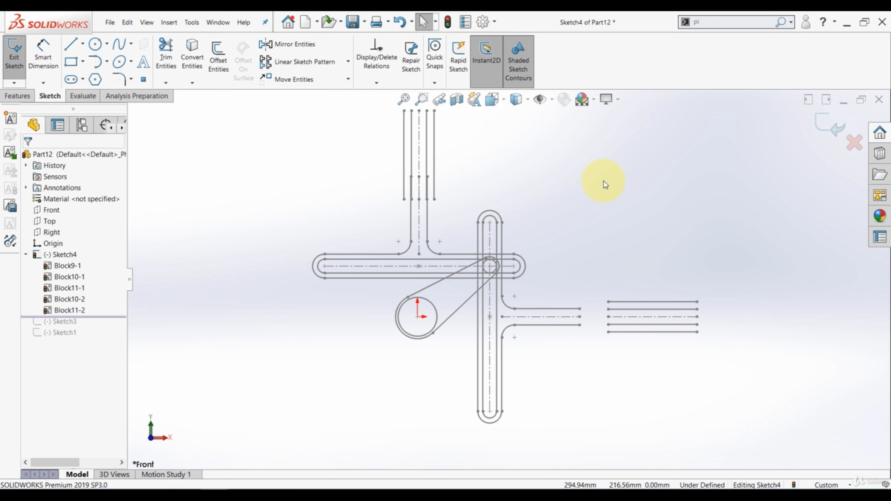
click(204, 414)
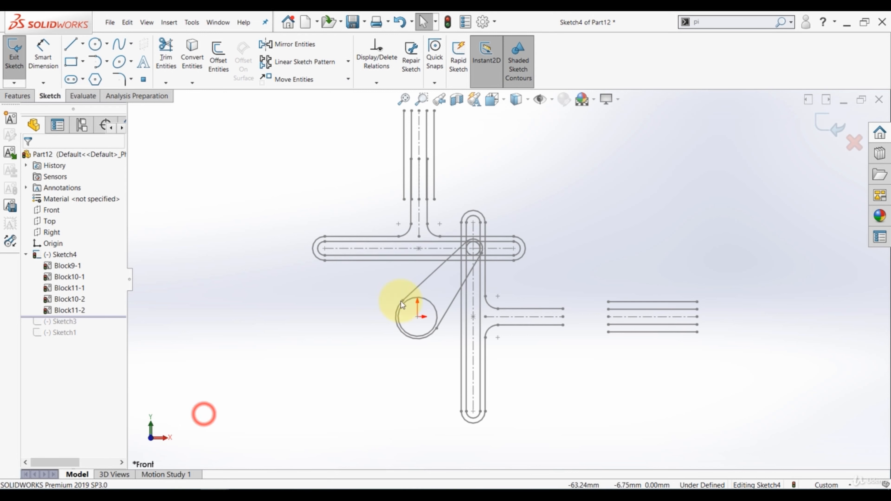
Increase the crank block's rotation angle in increments past 546.90° to drive both yokes.
click(458, 303)
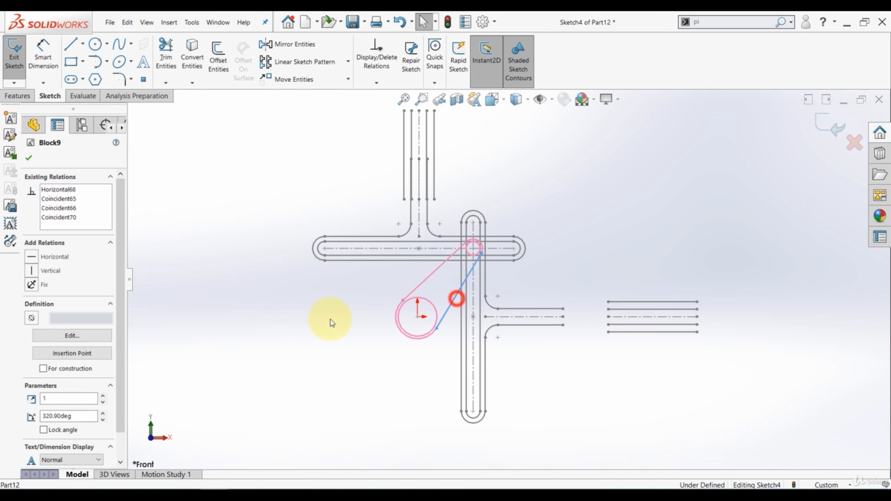
click(103, 414)
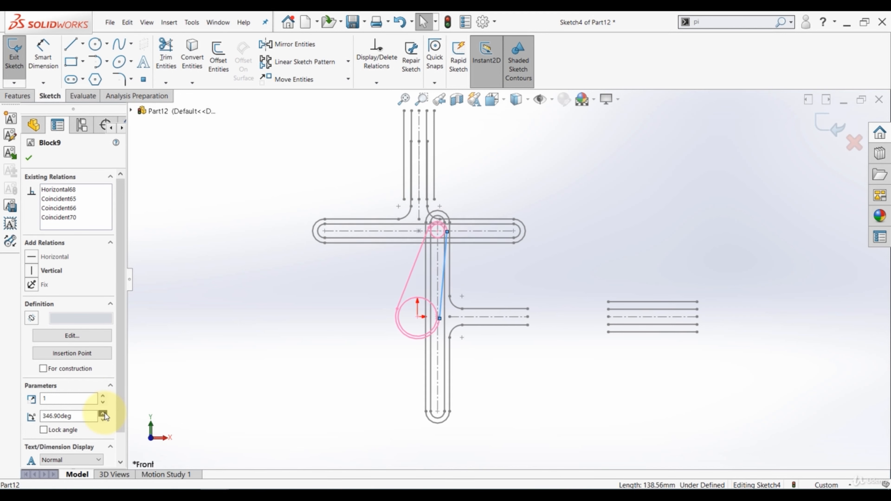
click(103, 413)
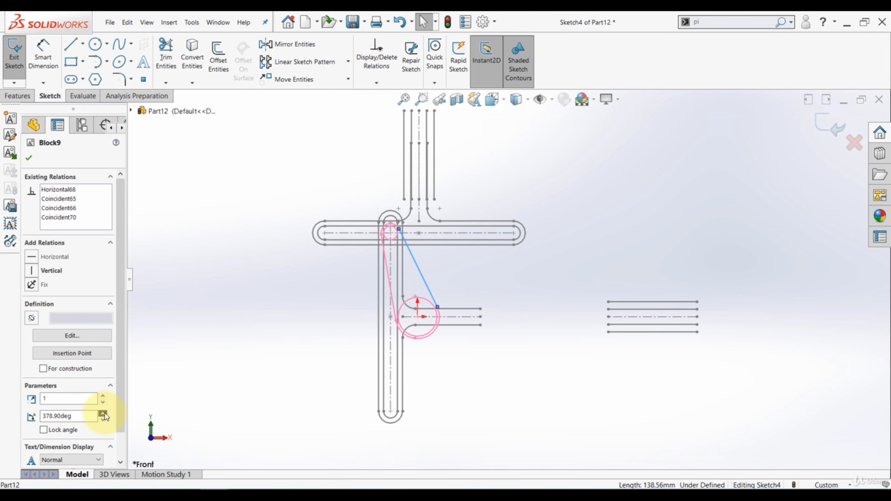
click(103, 413)
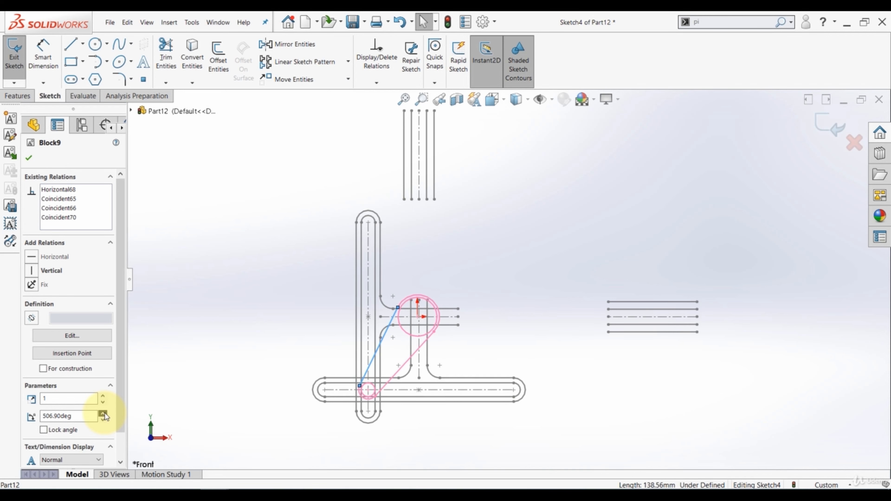
click(104, 413)
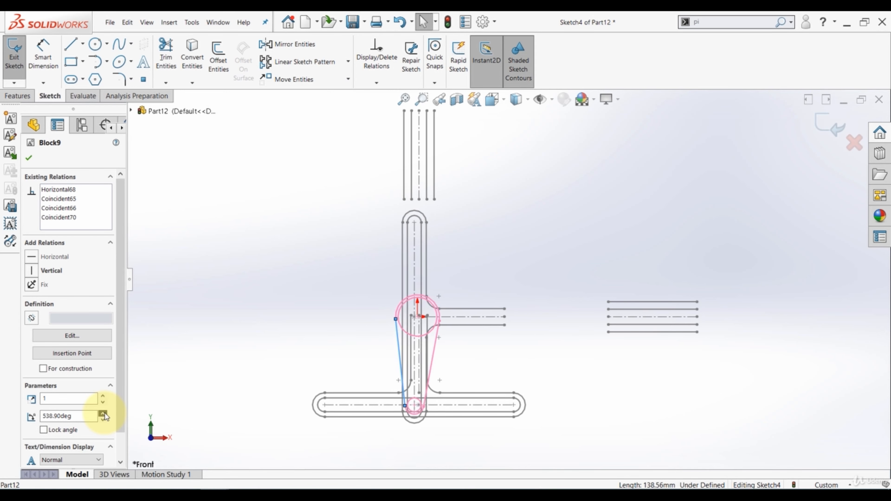
click(104, 413)
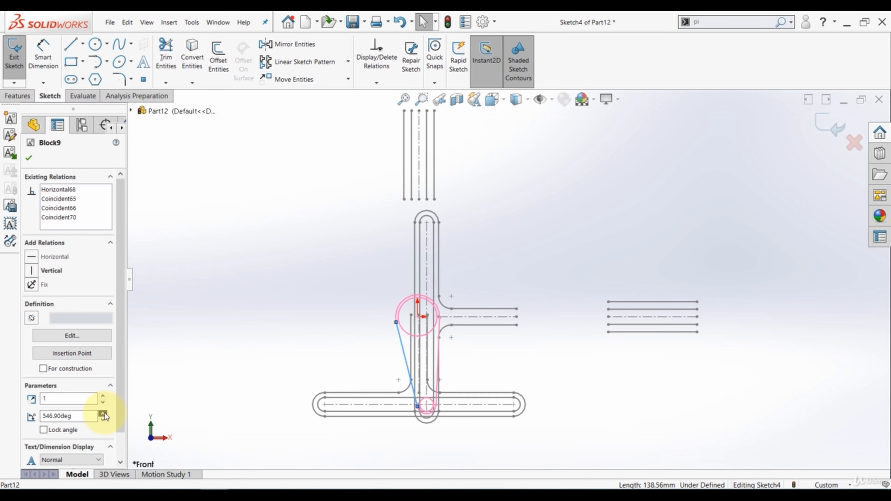
Exit the sketch and select Sketch4 among the part's features.
click(841, 130)
click(75, 259)
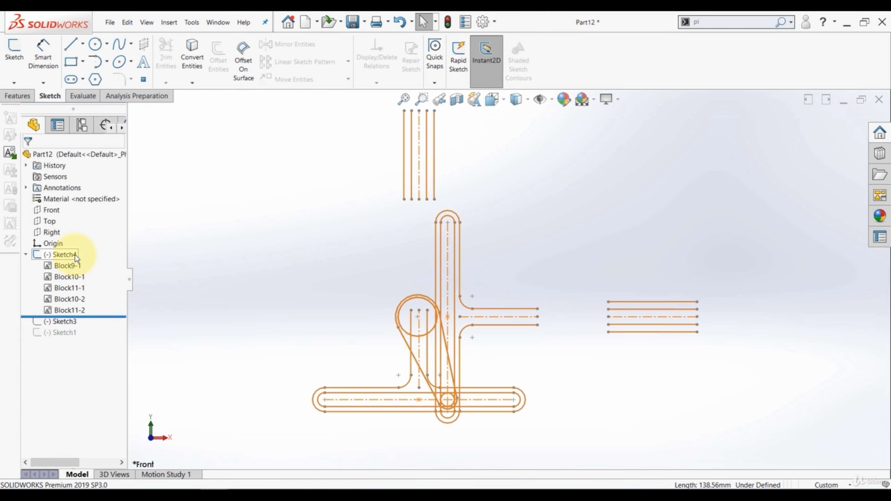
Change the sketch color of Sketch4 to the dark red swatch of the standard palette.
right_click(75, 257)
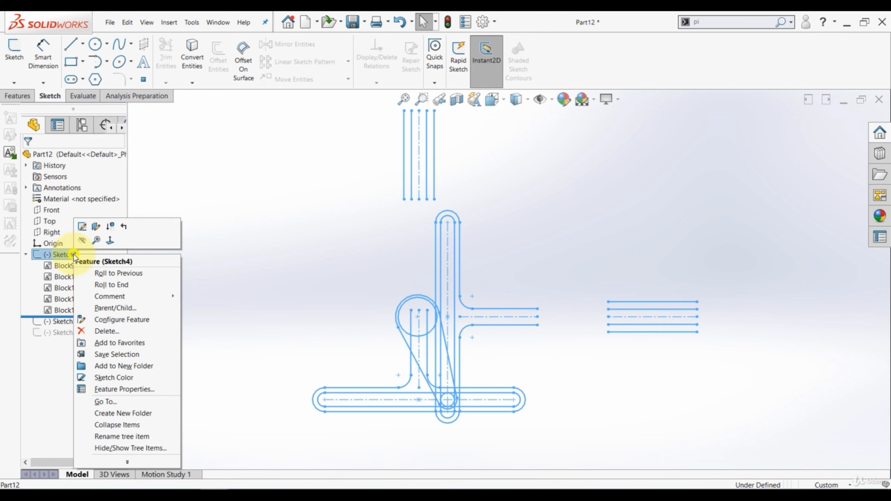
click(113, 382)
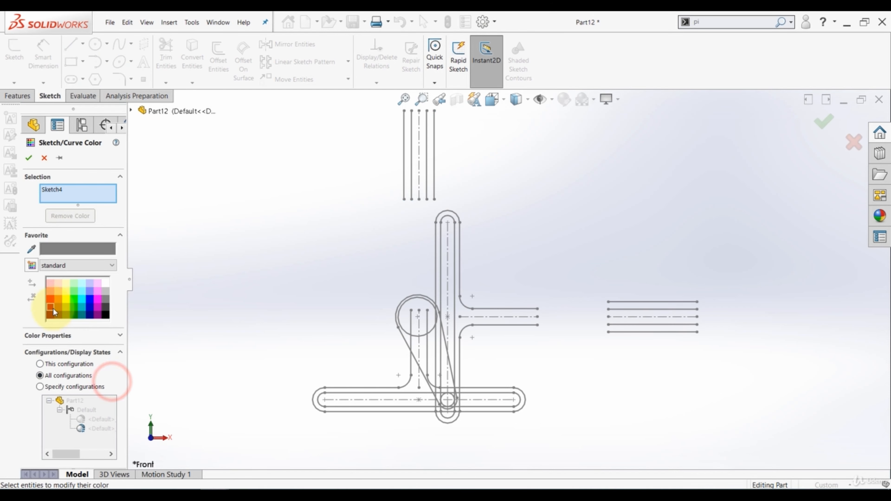
click(51, 299)
click(60, 298)
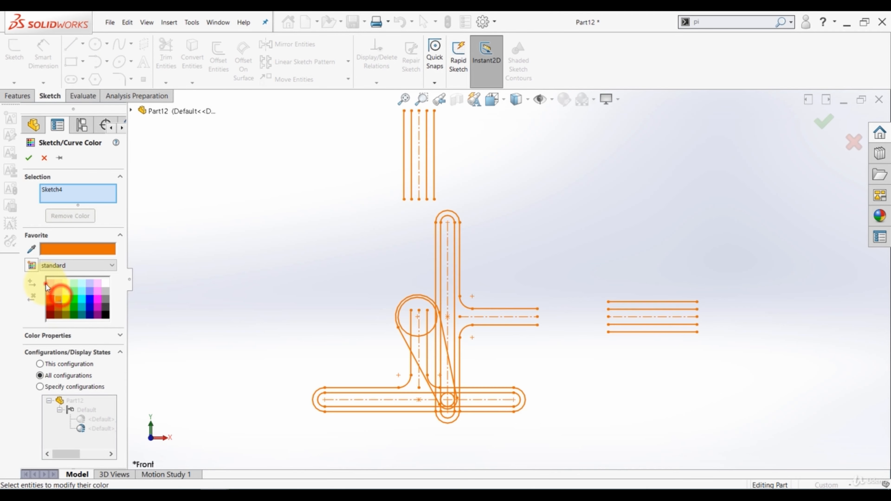
click(50, 282)
click(50, 306)
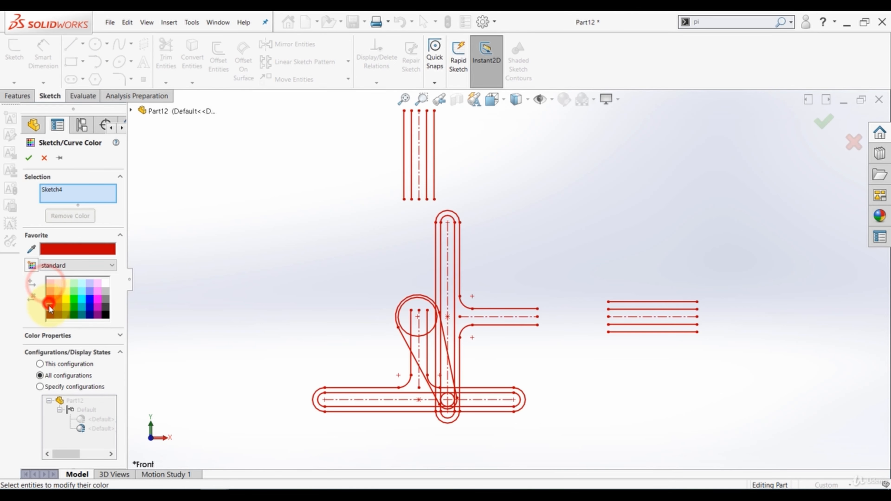
click(29, 157)
click(284, 272)
Reopen Sketch4 for editing and rotate the crank by its pin centre to move both yokes.
click(66, 254)
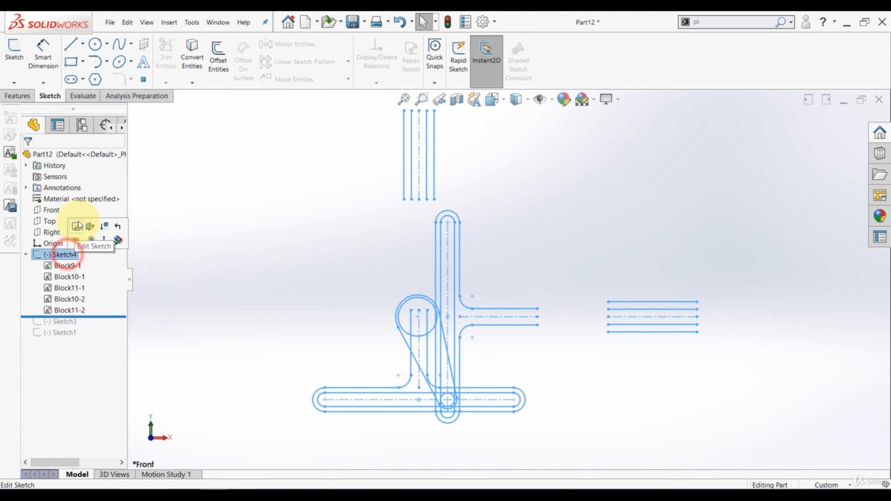
click(76, 227)
click(312, 273)
drag(449, 401, 487, 261)
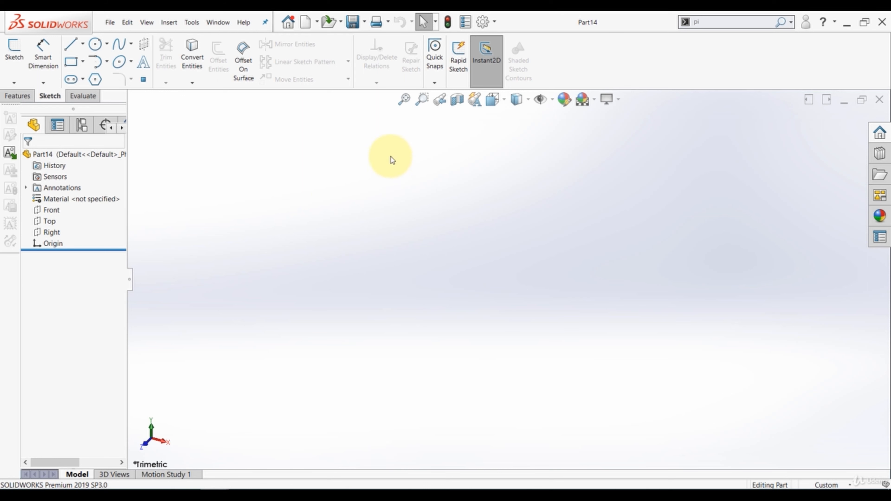
Activate the Autotrace add-in for the current session.
click(496, 22)
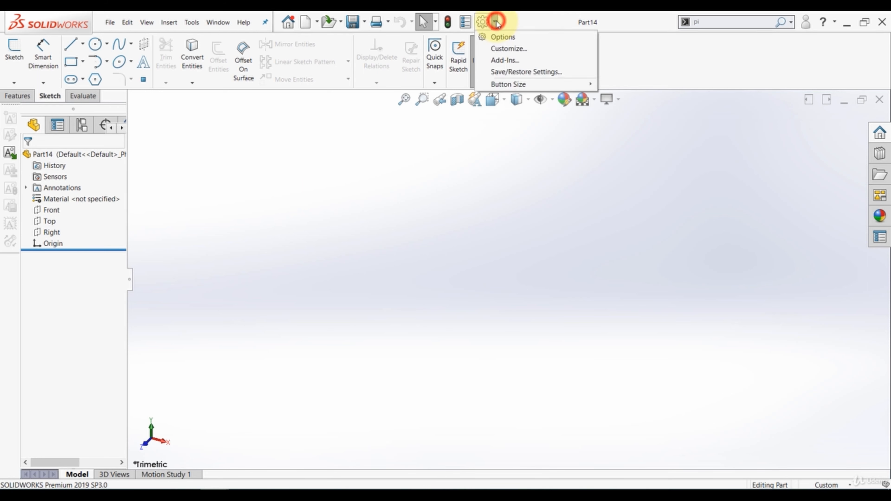
click(519, 61)
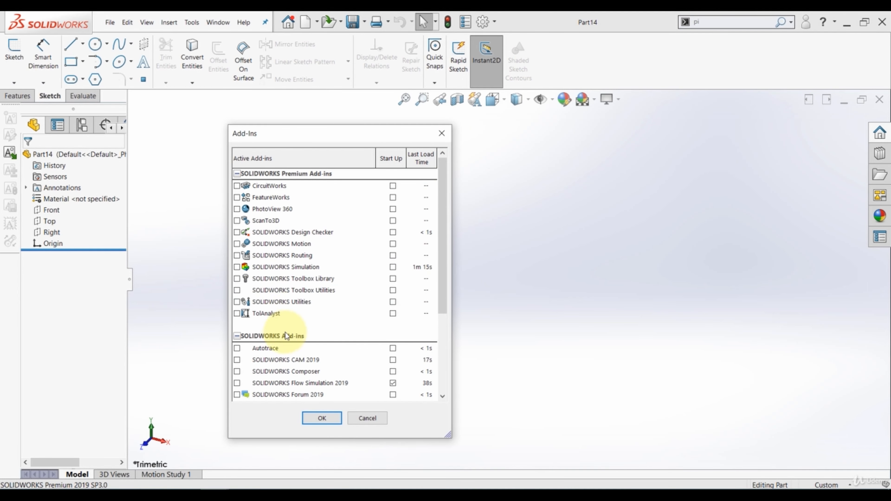
scroll(301, 322, down, 2)
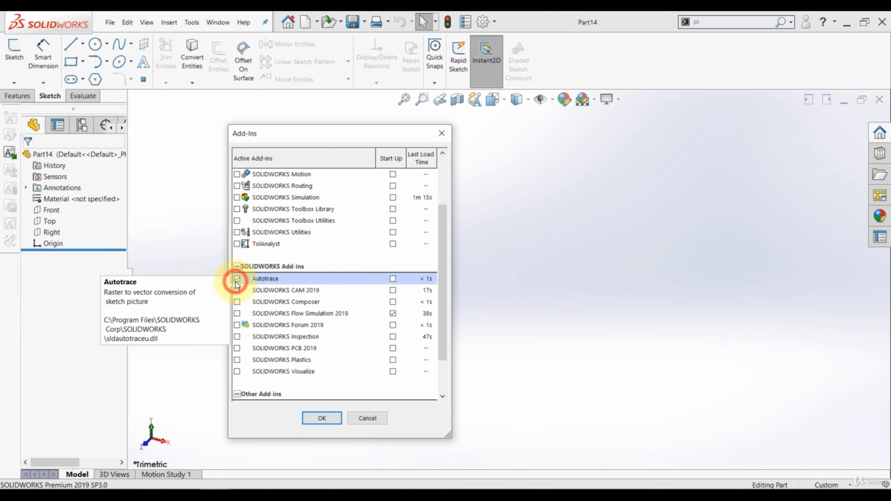
click(320, 418)
click(284, 263)
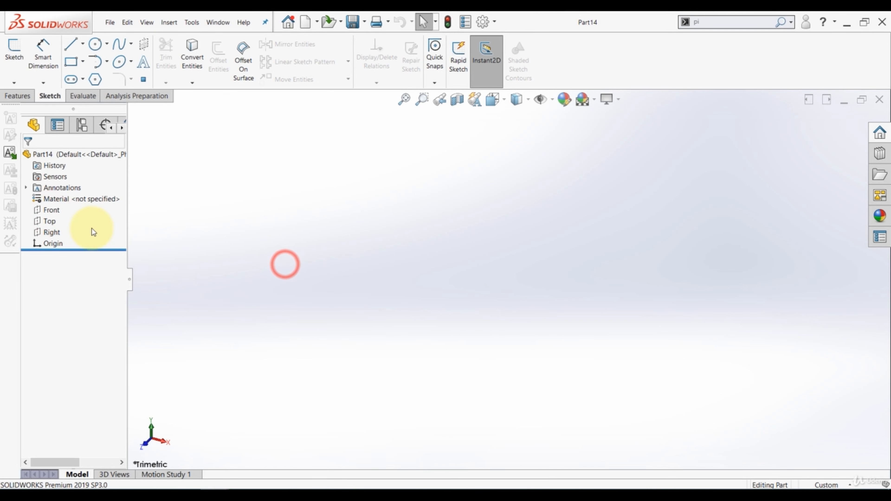
Start a sketch on the Front plane and insert the blue DS logo image from the Desktop as a sketch picture.
click(54, 210)
click(74, 199)
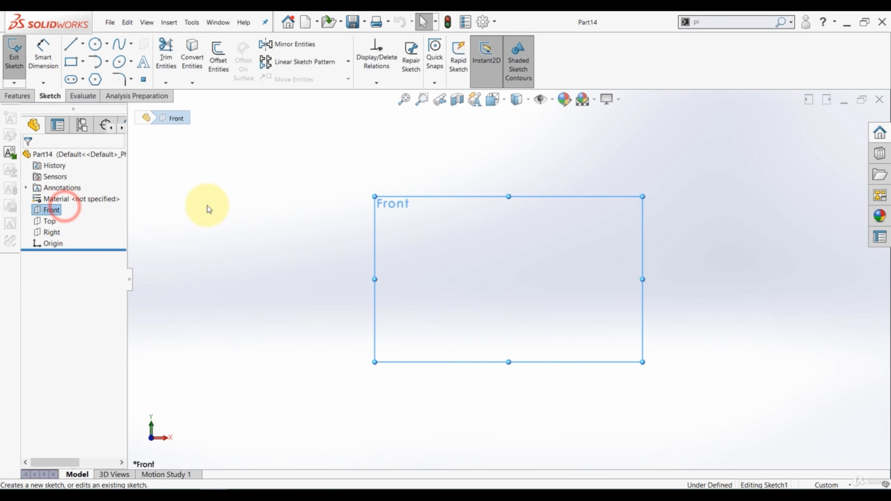
click(705, 23)
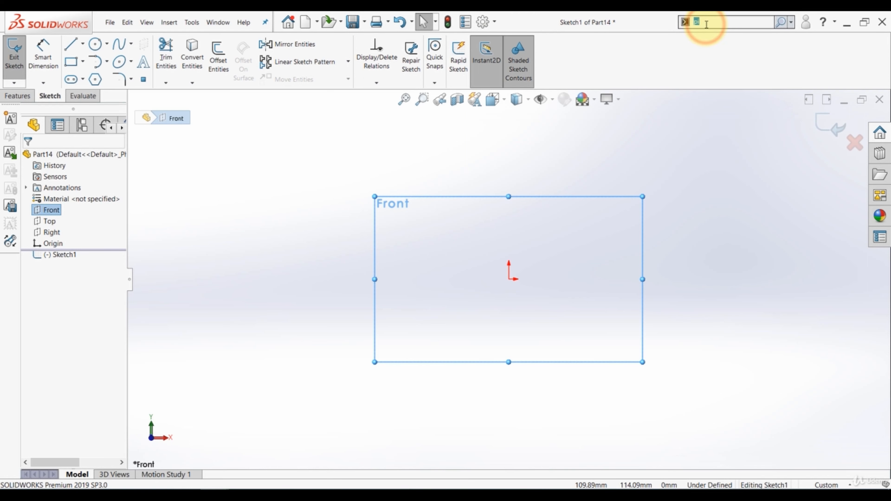
text(pi)
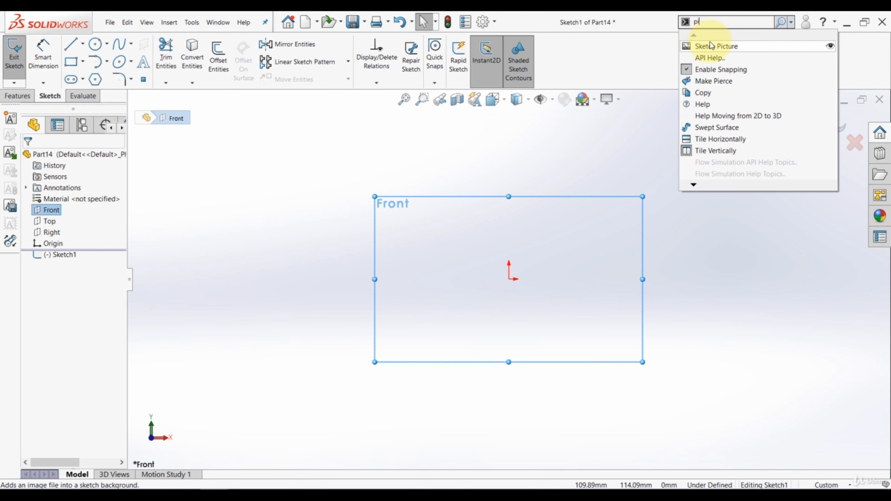
click(709, 41)
scroll(255, 199, down, 5)
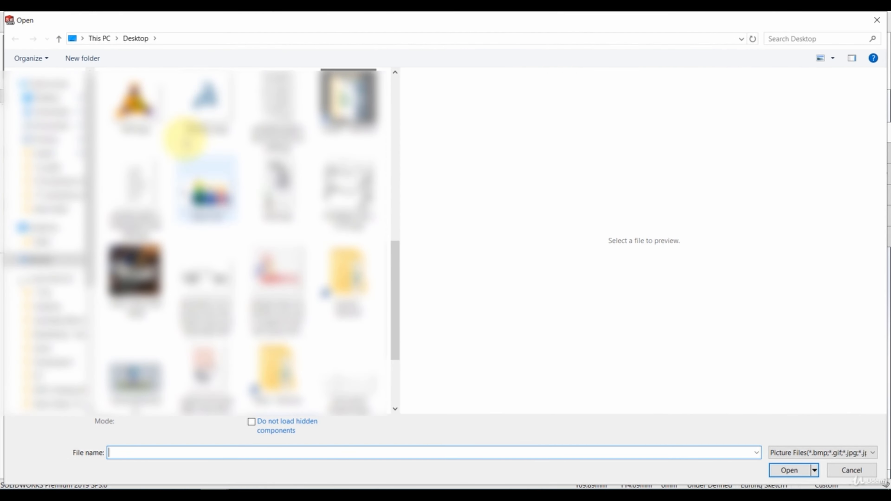
double_click(198, 103)
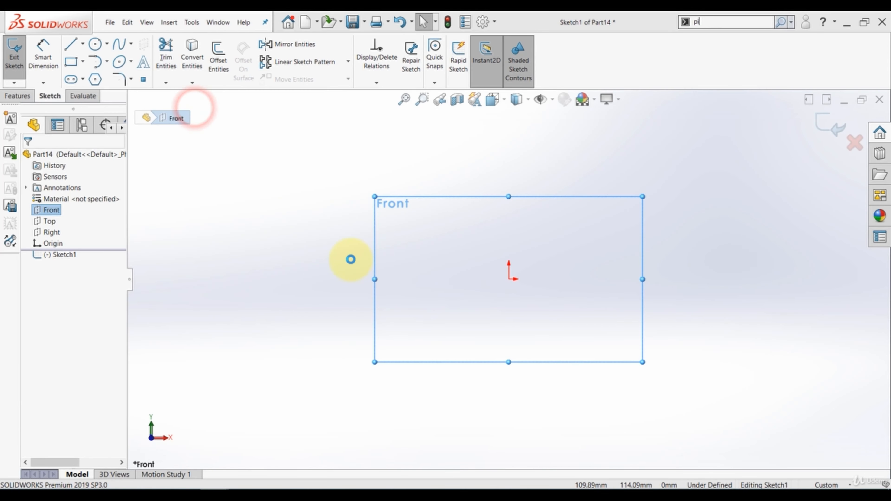
scroll(511, 246, up, 3)
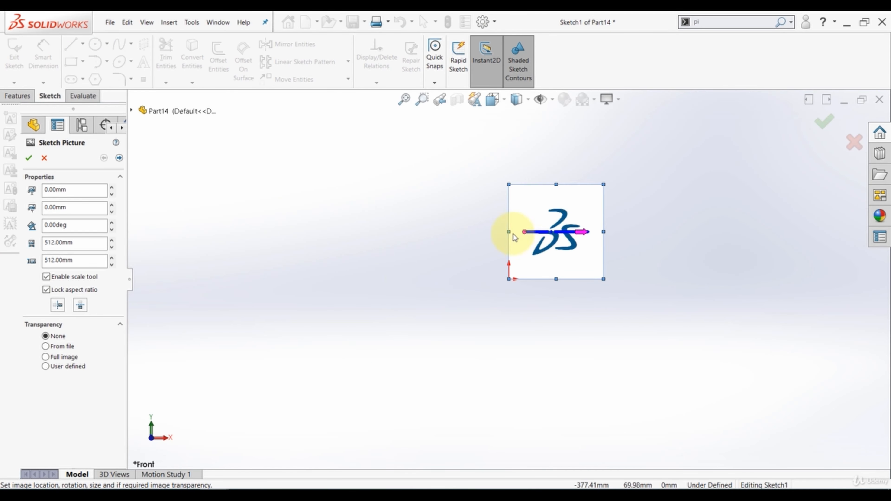
scroll(586, 222, down, 6)
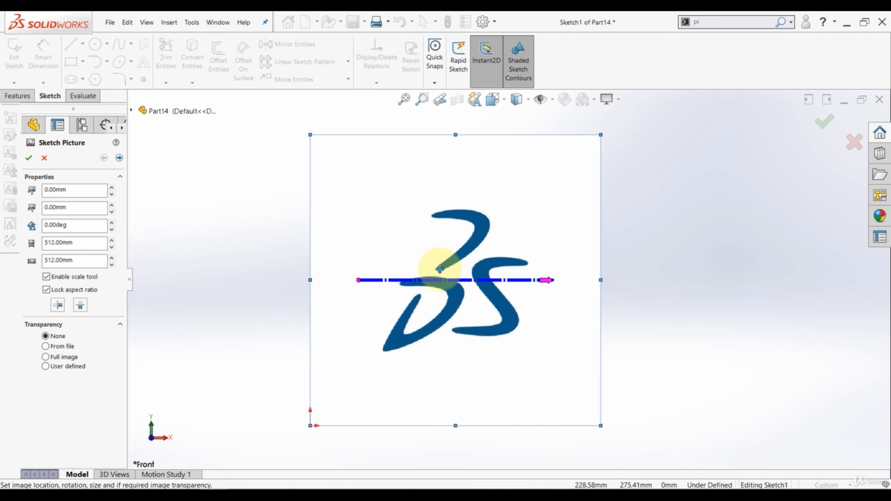
Trace the logo in the sketch picture using a rectangular selection drawn around all its strokes.
click(119, 158)
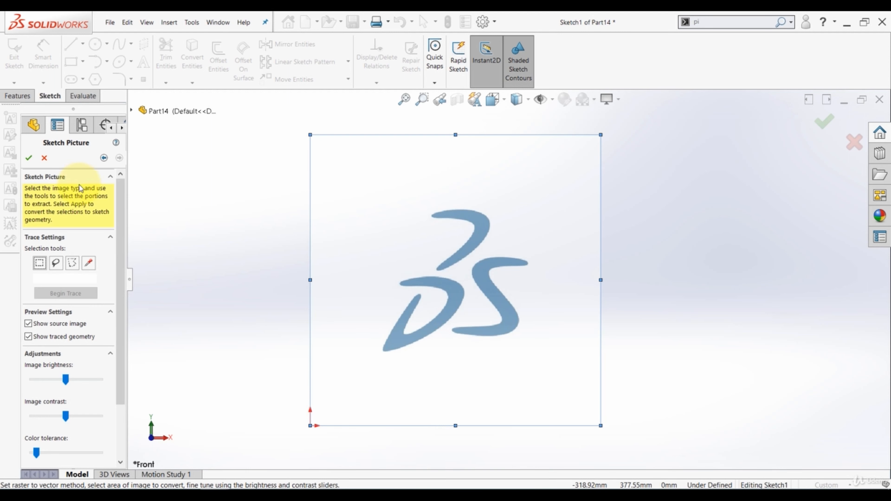
scroll(78, 217, down, 1)
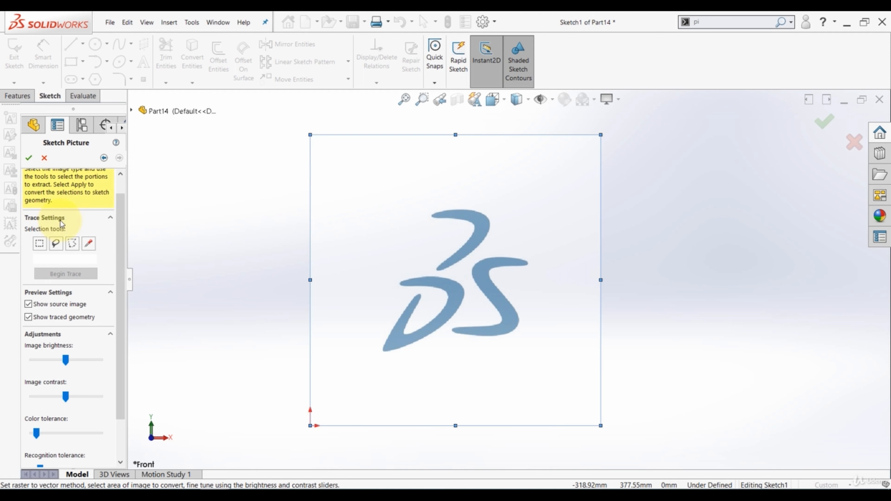
click(40, 244)
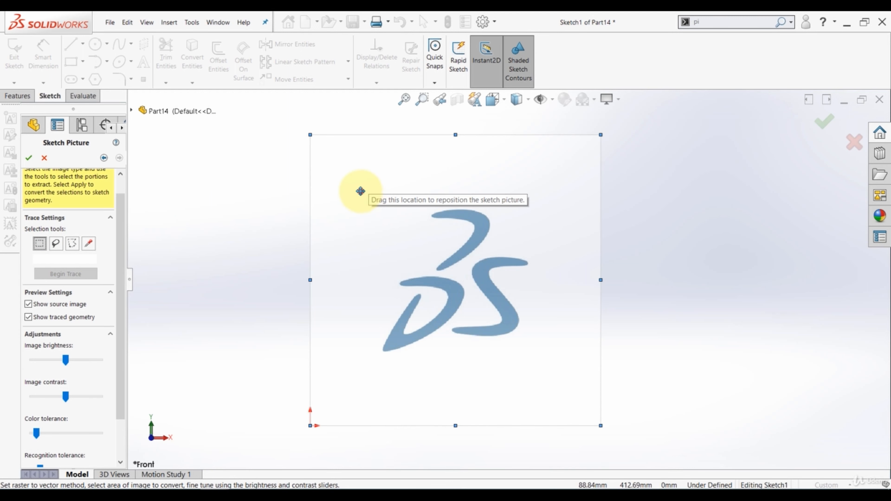
mouse_move(359, 196)
mouse_down()
mouse_move(524, 362)
mouse_move(546, 369)
mouse_up()
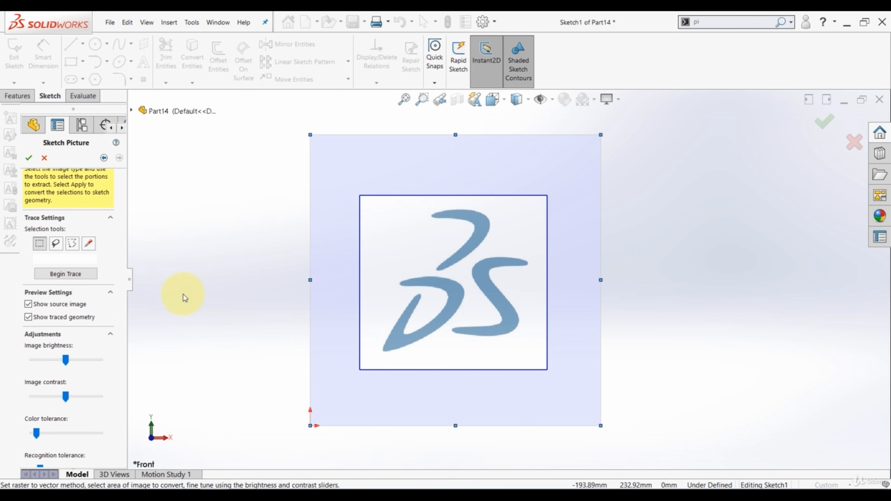
click(67, 276)
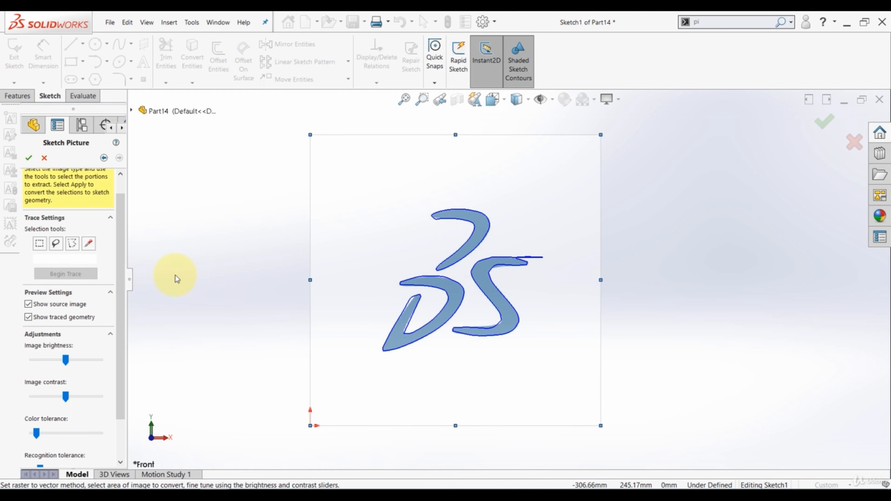
Check the traced outline against the logo, raise the image brightness almost to maximum and lower the image contrast slightly.
scroll(453, 283, down, 5)
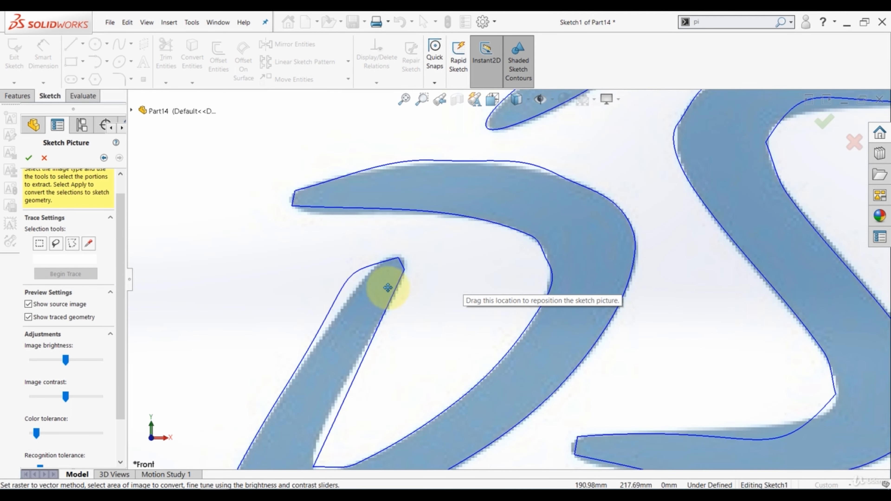
scroll(384, 283, up, 5)
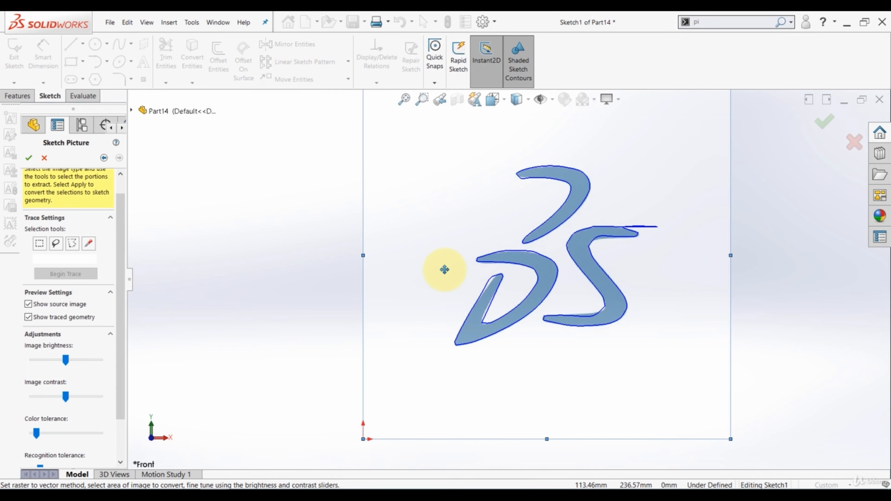
scroll(444, 270, up, 3)
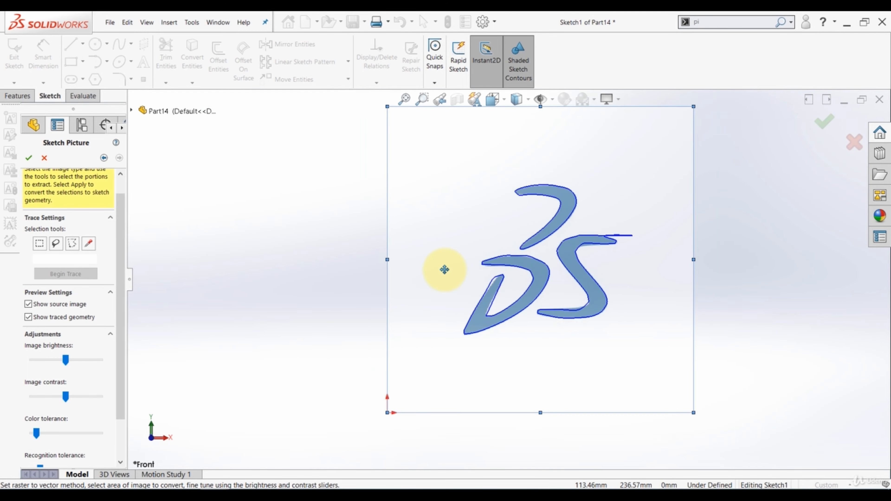
scroll(566, 293, down, 1)
scroll(123, 346, down, 2)
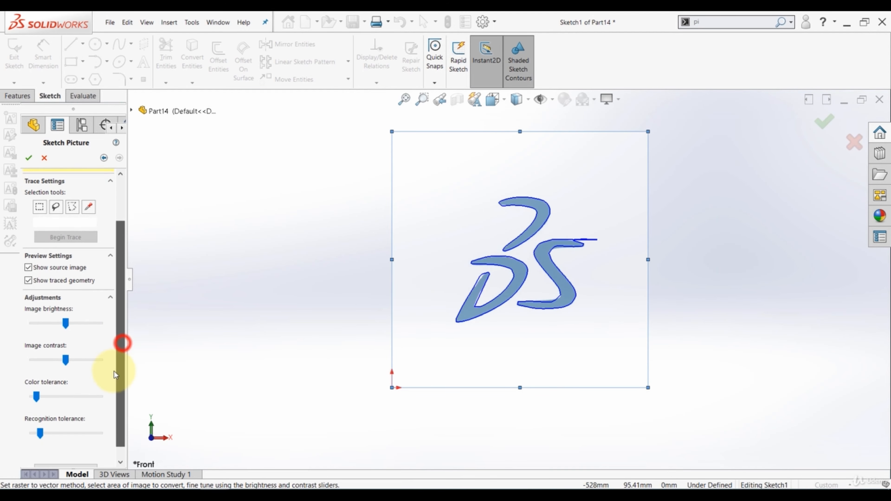
drag(66, 319, 97, 322)
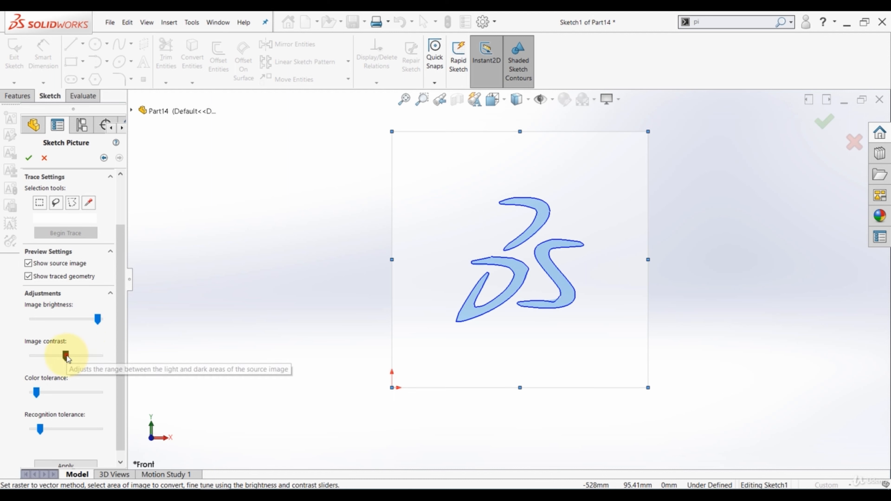
mouse_move(66, 356)
mouse_down()
mouse_move(96, 355)
mouse_move(31, 361)
mouse_move(60, 356)
mouse_up()
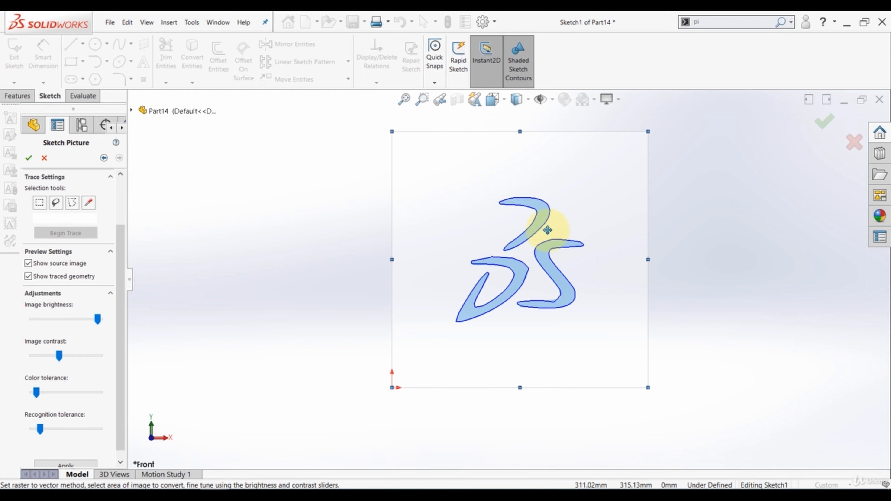
Increase the color and recognition tolerances slightly and raise the image contrast just above its midpoint.
mouse_move(36, 392)
mouse_down()
mouse_move(93, 394)
mouse_move(7, 402)
mouse_move(42, 396)
mouse_up()
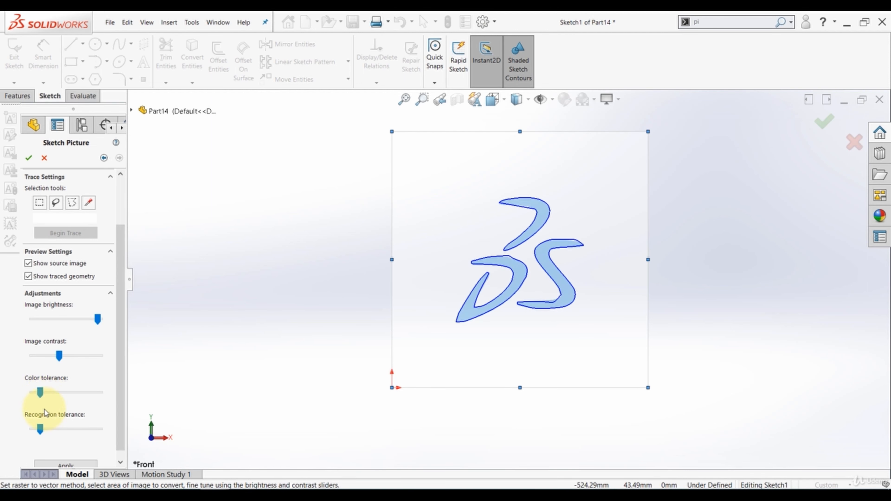
mouse_move(39, 429)
mouse_down()
mouse_move(72, 438)
mouse_move(99, 428)
mouse_move(20, 428)
mouse_move(41, 428)
mouse_up()
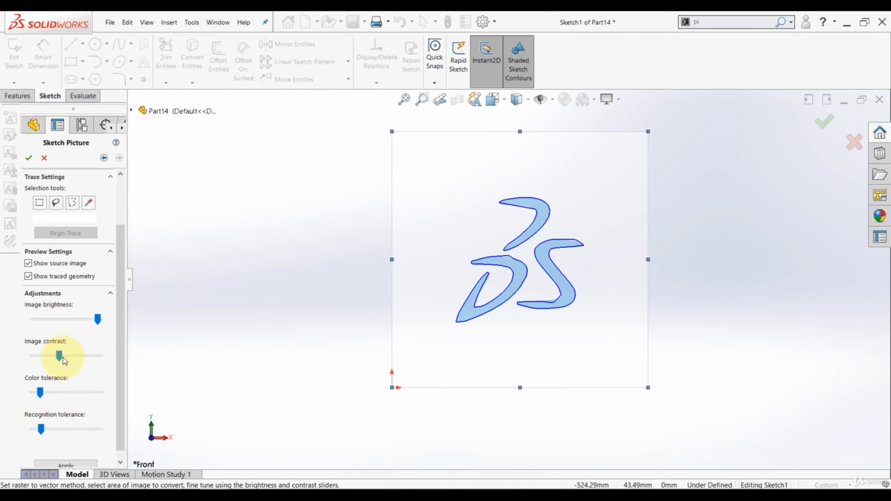
drag(60, 355, 70, 358)
mouse_move(93, 323)
mouse_down()
mouse_move(72, 328)
mouse_move(90, 328)
mouse_up()
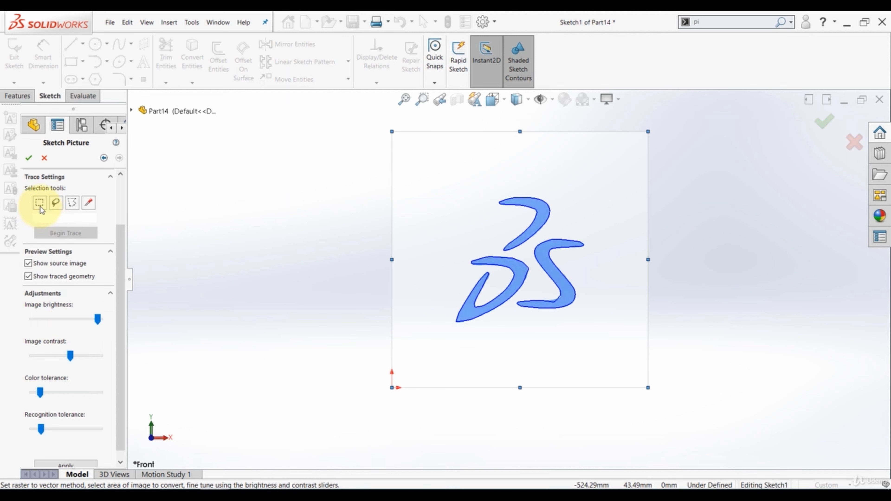
Enclose the whole logo in a freehand lasso selection as the new trace area.
drag(118, 249, 118, 214)
click(39, 251)
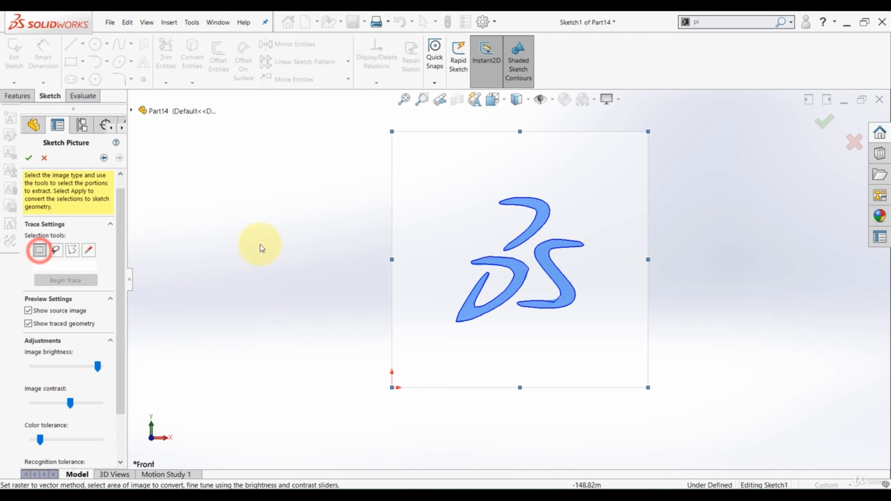
click(54, 251)
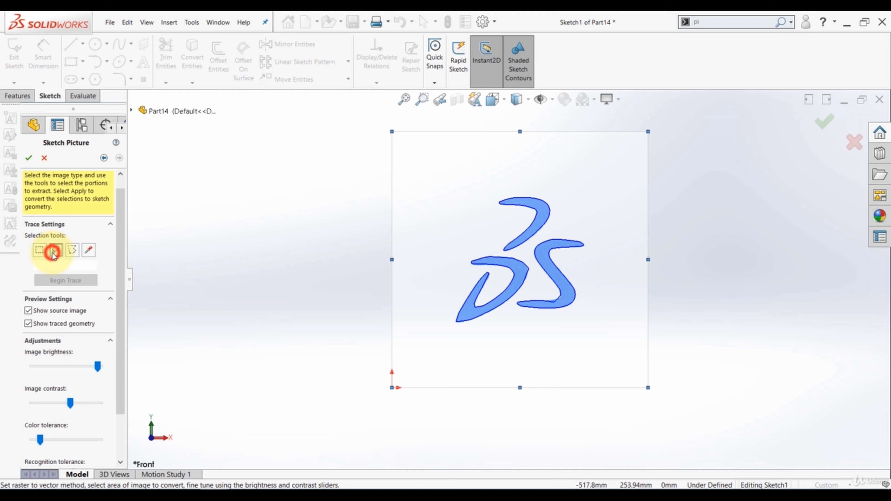
mouse_move(437, 174)
mouse_down()
mouse_move(419, 277)
mouse_move(472, 354)
mouse_move(590, 335)
mouse_move(619, 240)
mouse_up()
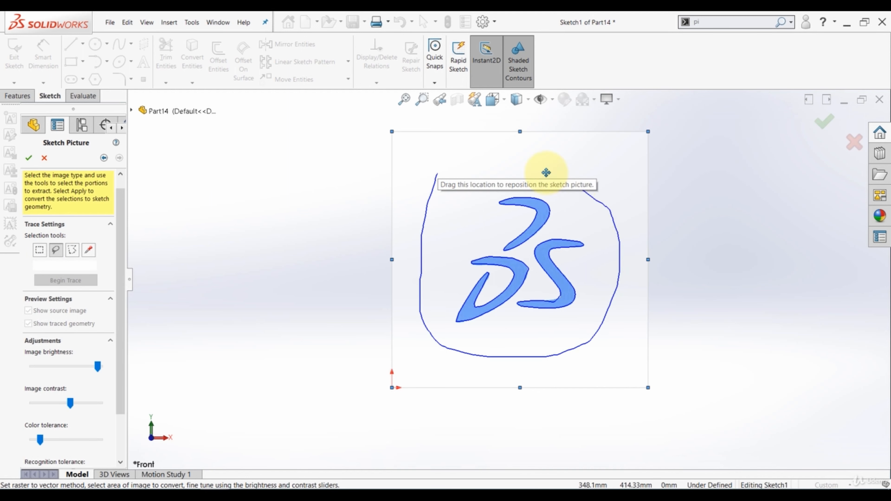
mouse_move(546, 172)
mouse_down()
mouse_move(449, 173)
mouse_move(425, 189)
mouse_up()
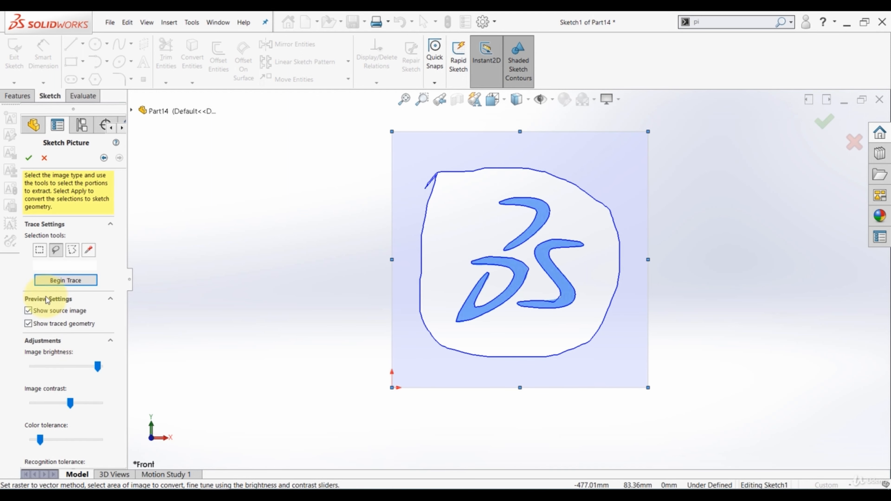
Trace the lasso selection, and enclose the whole logo in a closed polygonal selection as a new trace area.
click(42, 281)
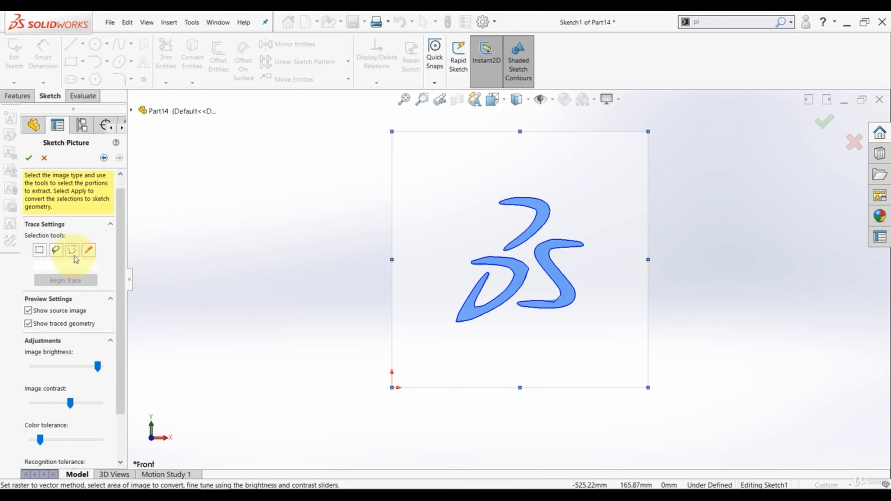
click(72, 250)
click(435, 172)
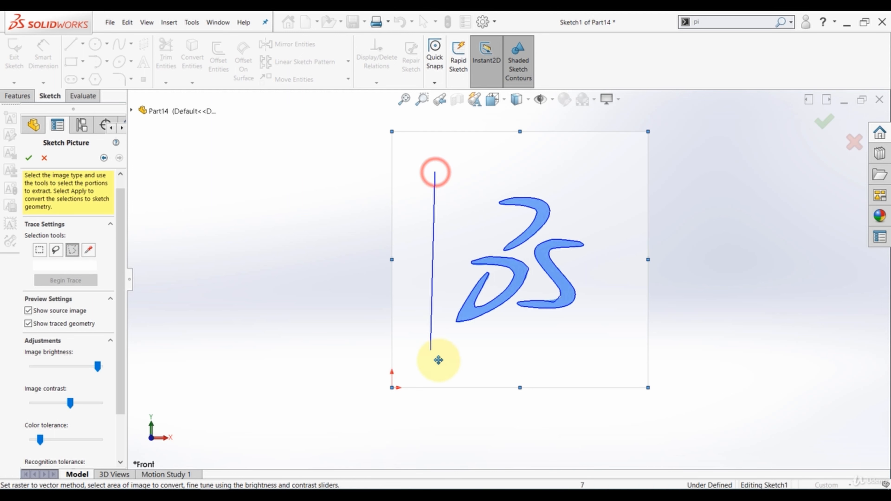
click(440, 358)
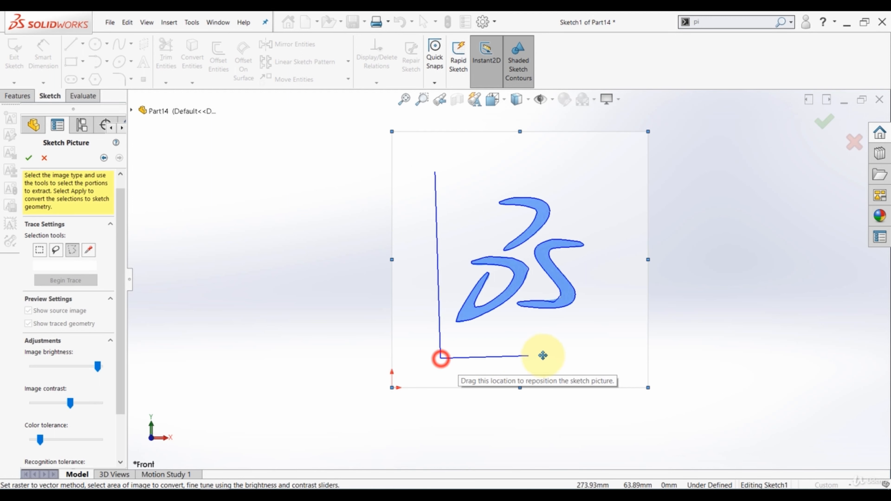
click(565, 353)
click(618, 258)
click(577, 177)
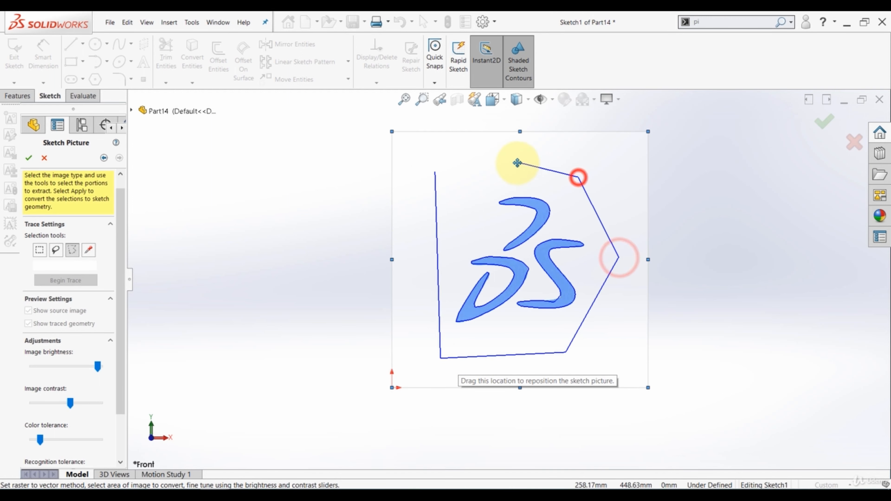
click(434, 173)
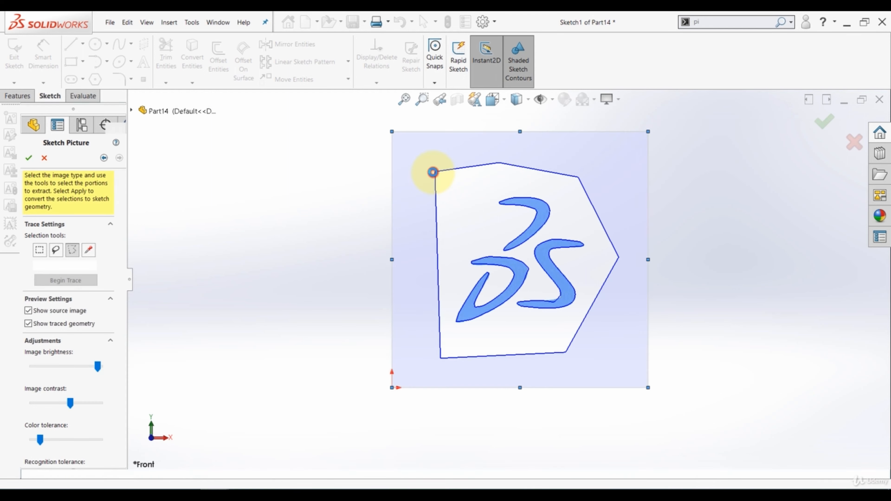
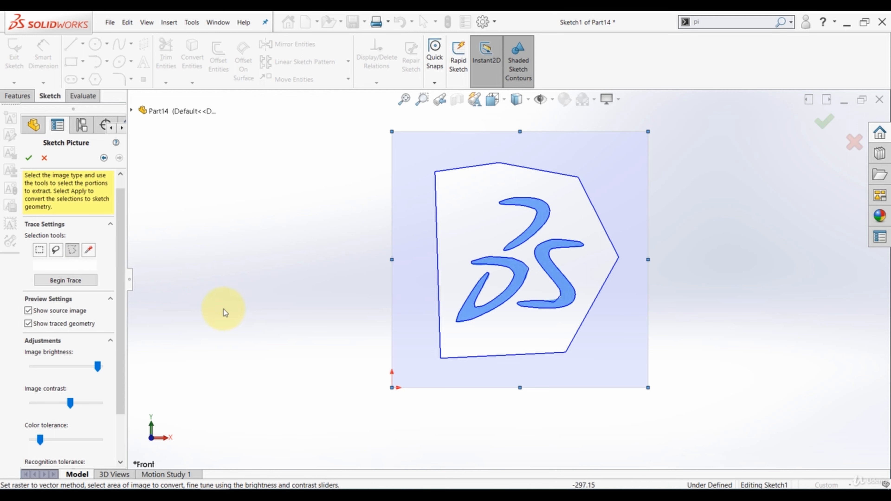
Select the logo's upper stroke by its color instead and trace that stroke.
click(89, 250)
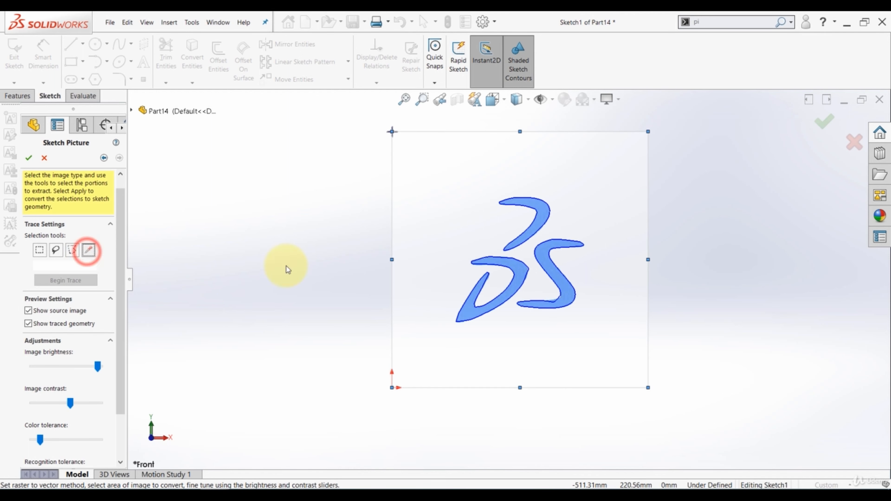
scroll(515, 250, down, 4)
scroll(515, 250, down, 2)
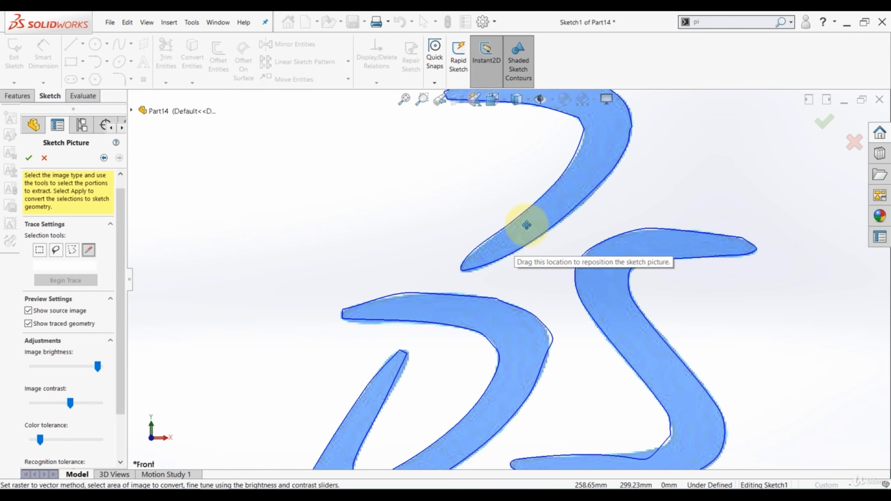
click(528, 229)
scroll(496, 253, up, 6)
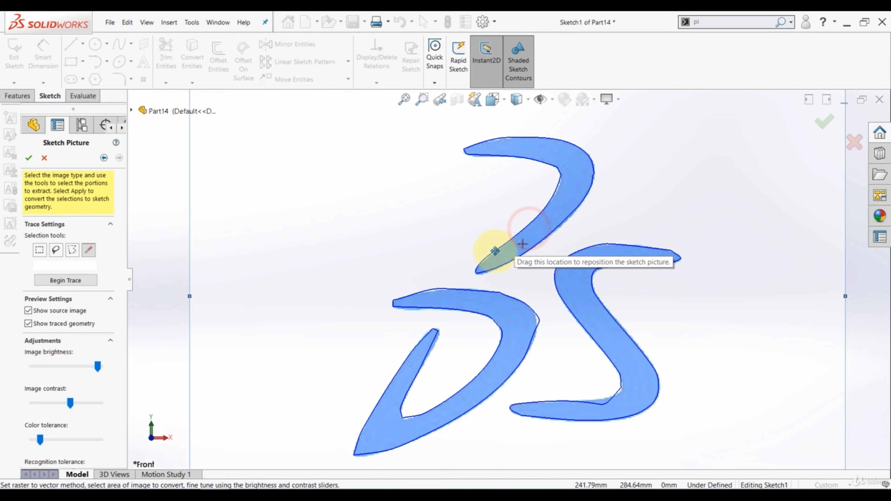
click(73, 281)
Lower the image brightness to about its midpoint and retrace the whole logo from a rectangular selection around it.
mouse_move(97, 366)
mouse_down()
mouse_move(30, 366)
mouse_move(78, 366)
mouse_move(56, 367)
mouse_move(70, 369)
mouse_up()
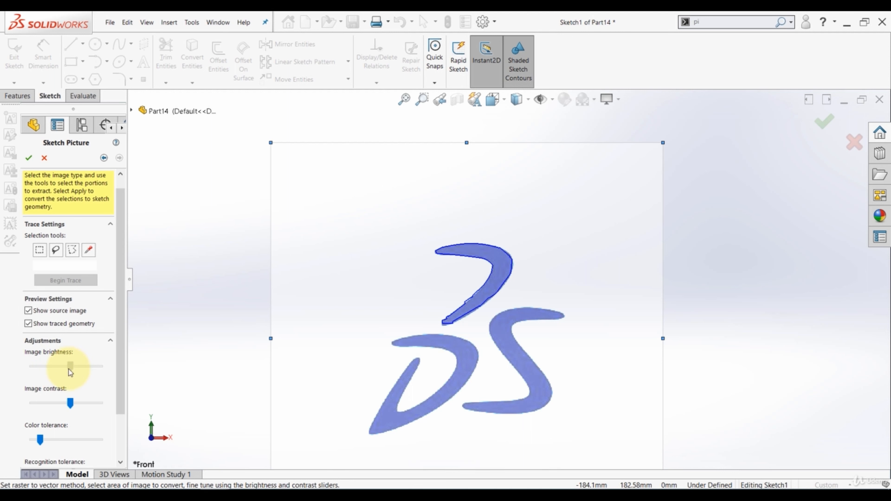
click(40, 250)
scroll(508, 284, up, 3)
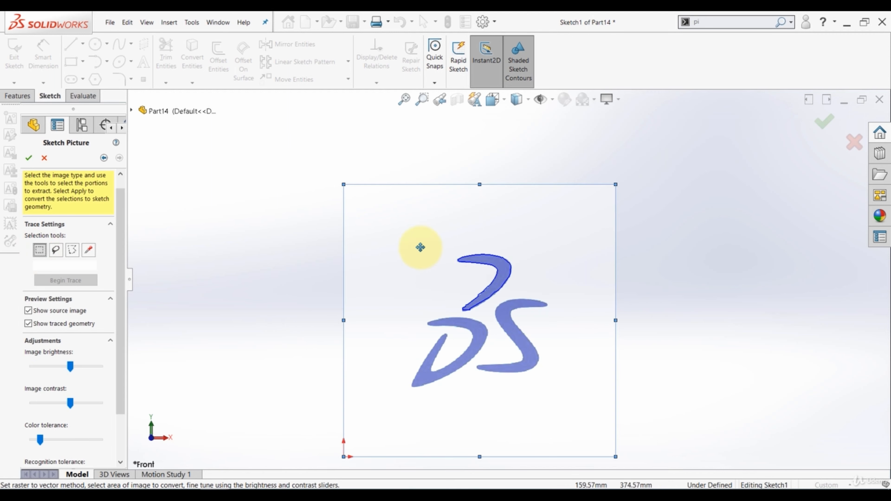
mouse_move(403, 236)
mouse_down()
mouse_move(477, 329)
mouse_move(570, 410)
mouse_up()
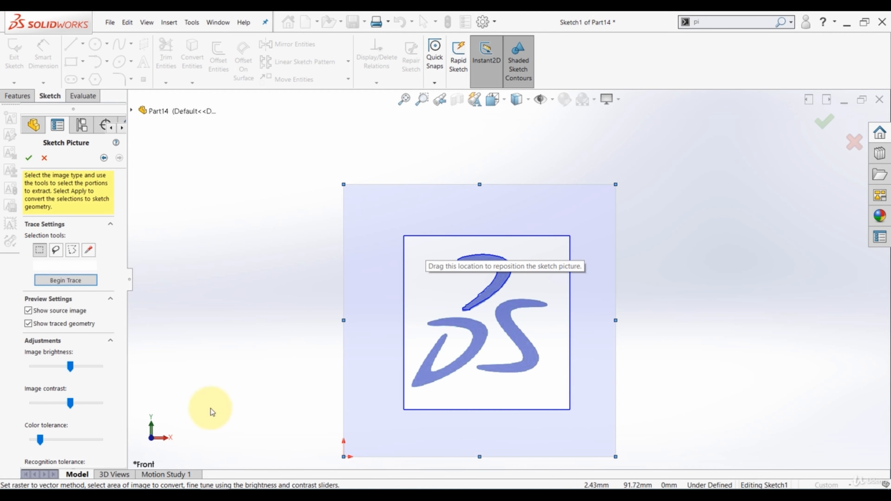
click(72, 281)
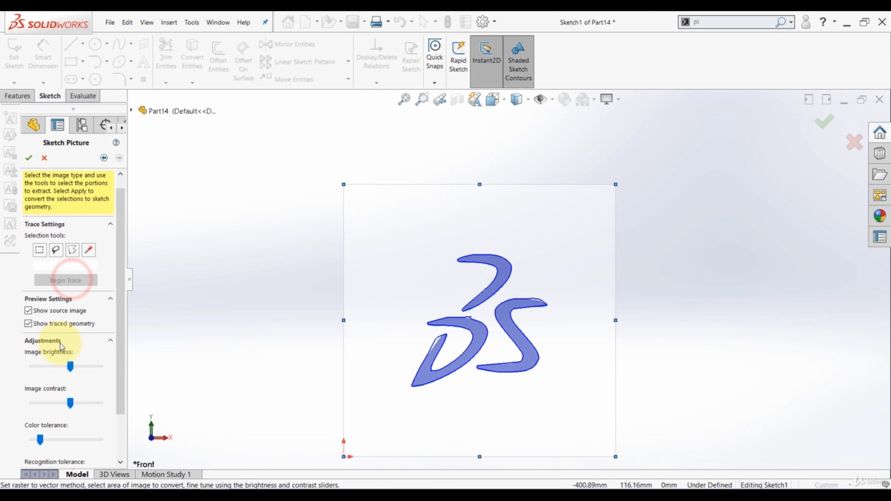
Lower the image brightness below its midpoint and raise the color tolerance almost to maximum.
mouse_move(70, 366)
mouse_down()
mouse_move(55, 365)
mouse_move(82, 365)
mouse_move(57, 361)
mouse_up()
mouse_move(70, 403)
mouse_down()
mouse_move(58, 402)
mouse_move(91, 404)
mouse_move(72, 401)
mouse_up()
drag(67, 438, 77, 436)
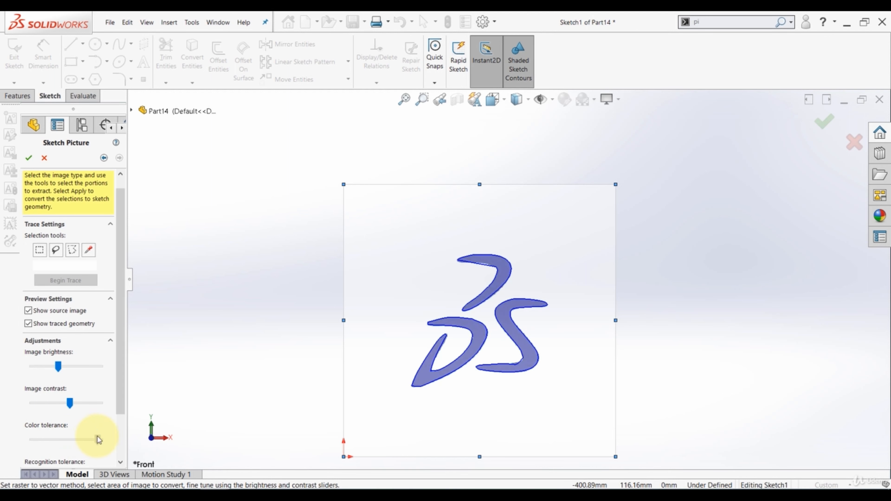
Accept the trace and move the resulting logo sketch above the source picture.
click(31, 160)
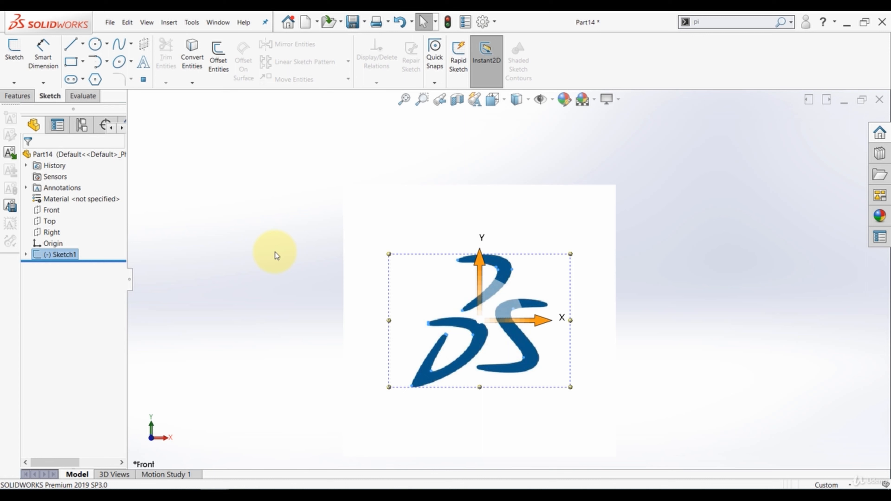
scroll(463, 253, down, 2)
drag(489, 249, 507, 106)
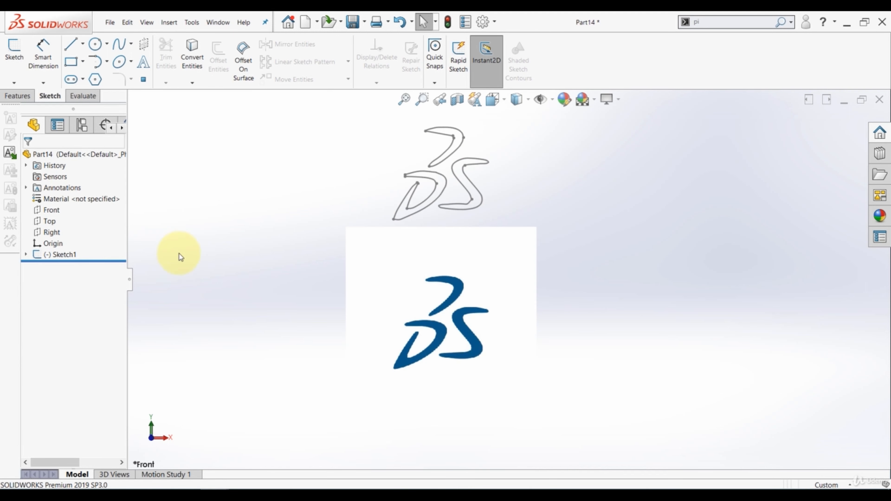
Extrude the traced logo sketch into solid strokes with a Mid Plane end condition and an increased depth.
click(56, 256)
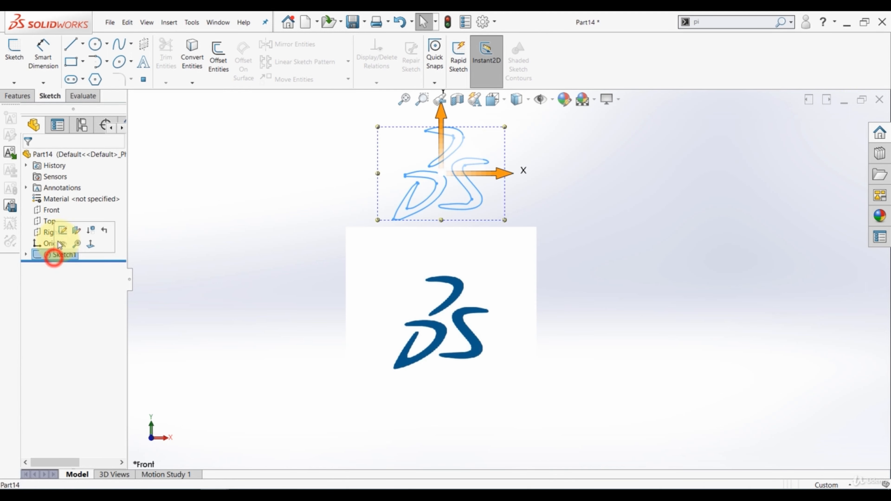
click(21, 95)
click(17, 56)
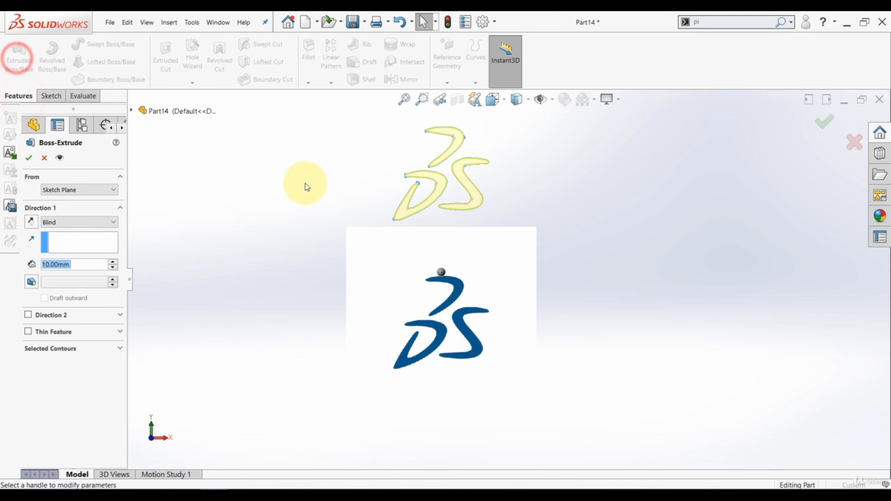
click(101, 224)
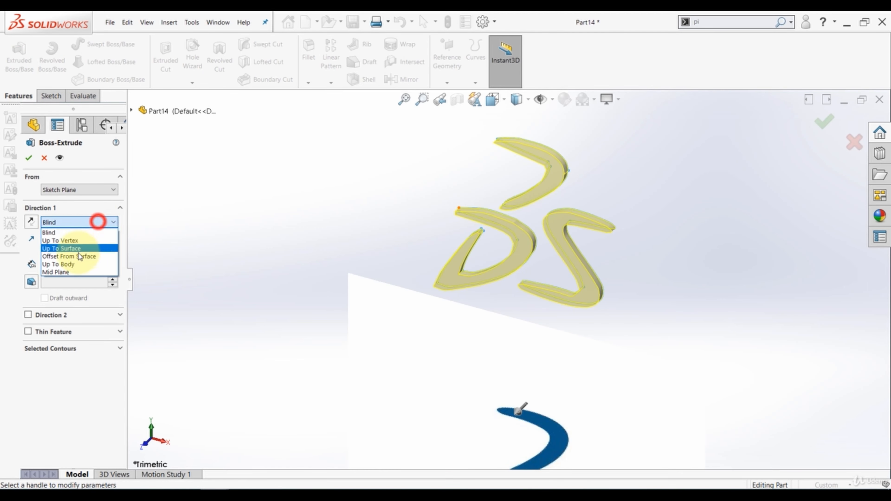
click(54, 271)
click(111, 260)
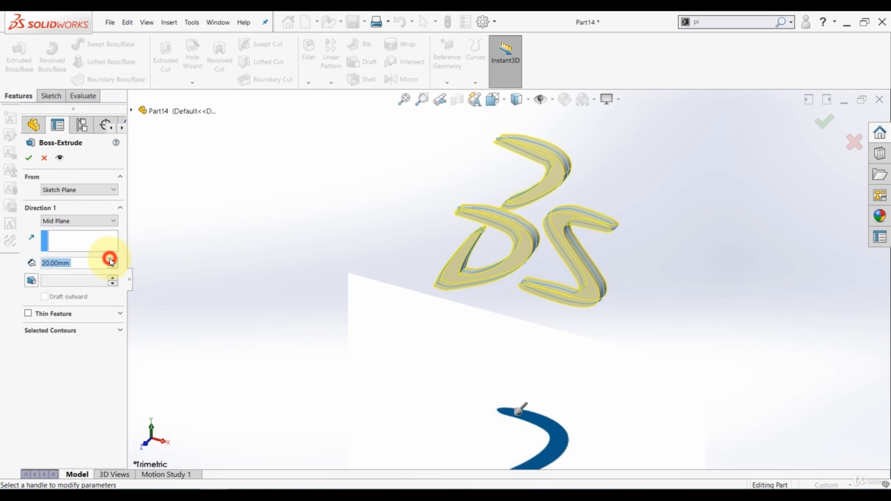
click(112, 260)
click(29, 159)
middle_drag(229, 222, 362, 212)
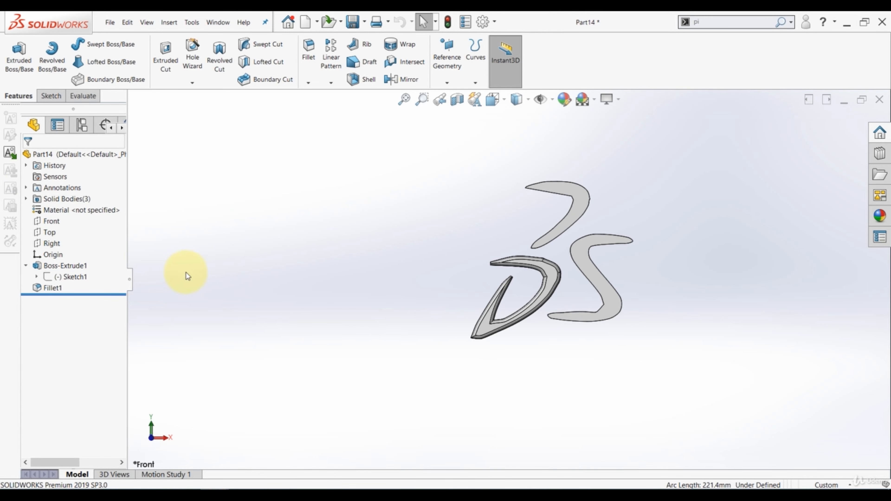
Open the extrusion's sketch for editing and convert all the logo outline entities to construction geometry.
click(72, 277)
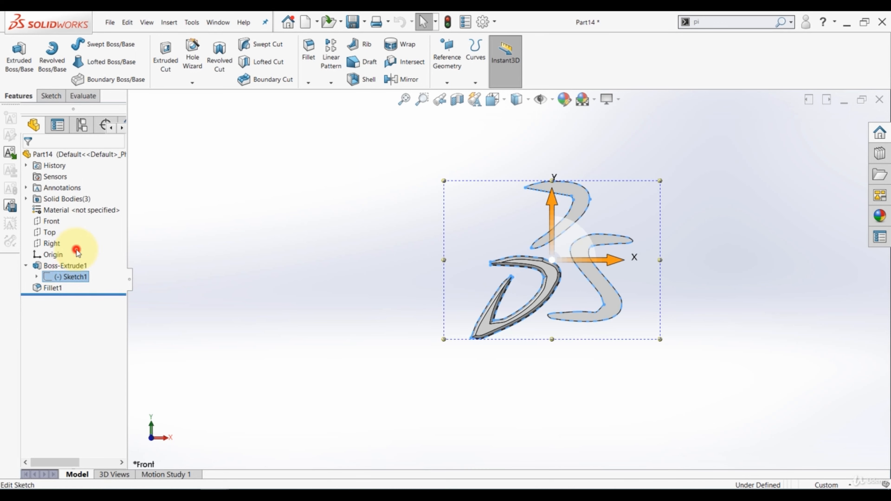
click(76, 250)
scroll(605, 326, up, 2)
scroll(606, 326, down, 3)
scroll(419, 161, up, 2)
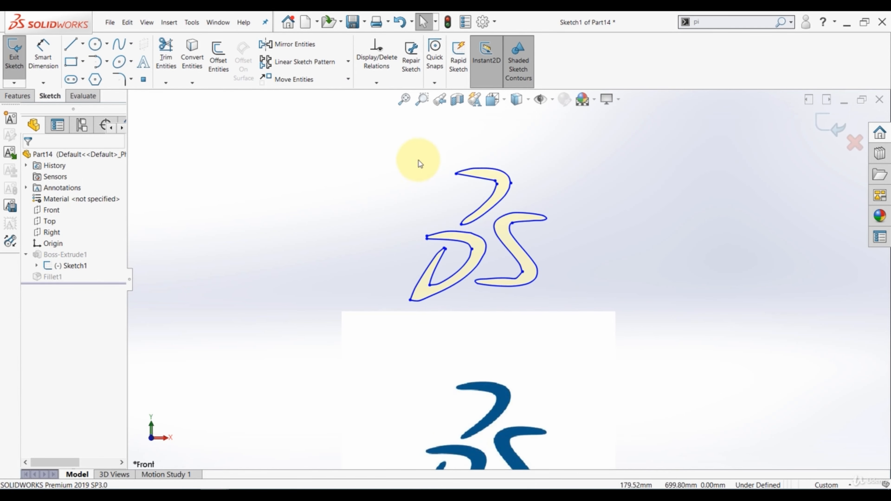
drag(407, 143, 628, 327)
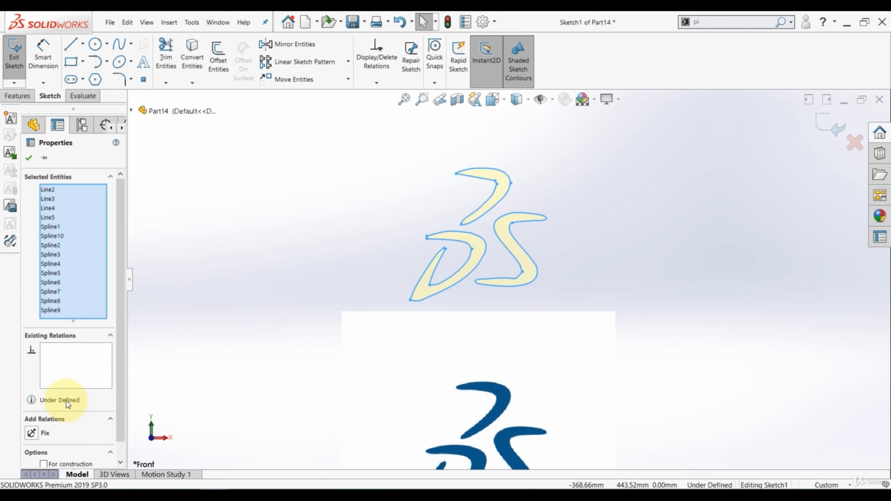
drag(117, 390, 116, 406)
click(44, 445)
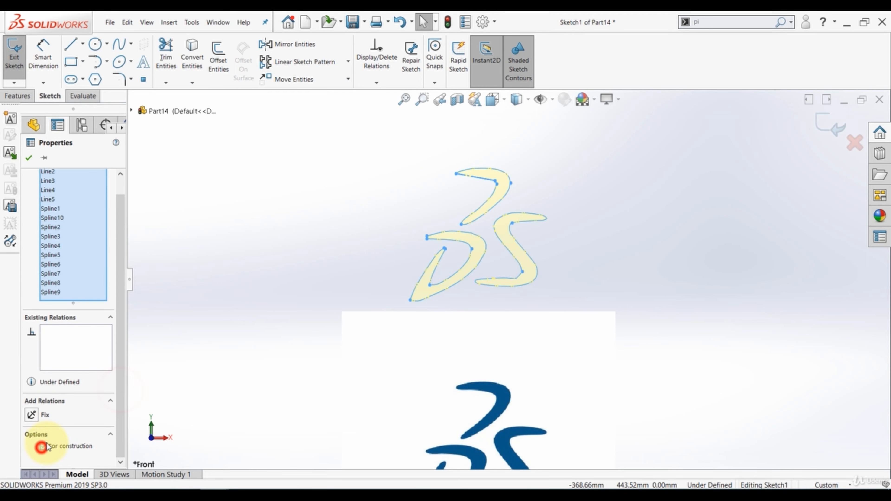
click(28, 155)
click(287, 211)
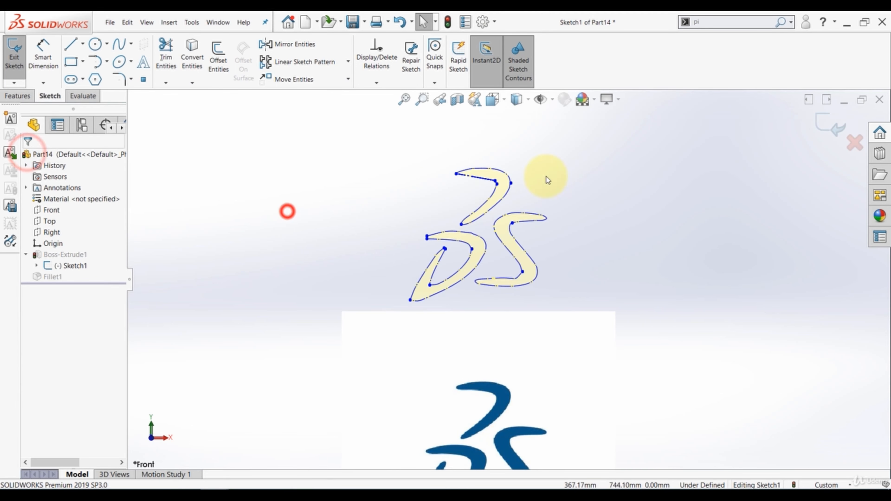
Apply a Fix relation to all the lines and splines of the logo outline.
drag(581, 208, 365, 311)
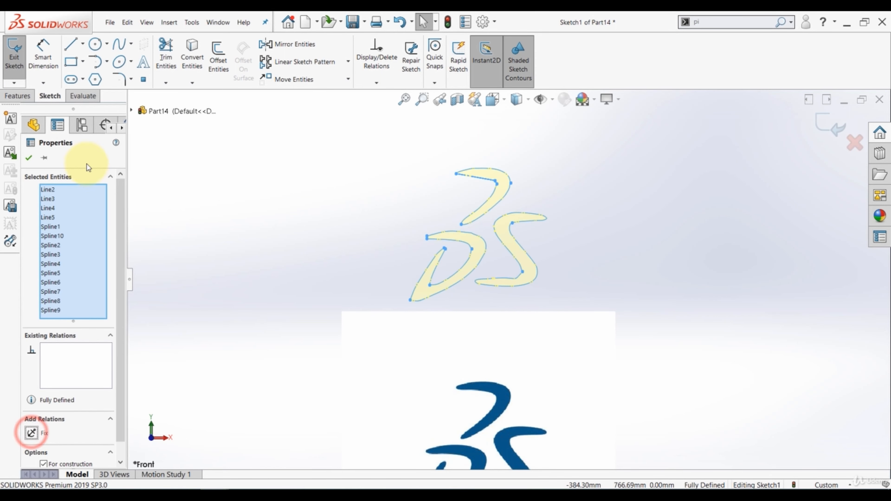
click(28, 157)
click(299, 241)
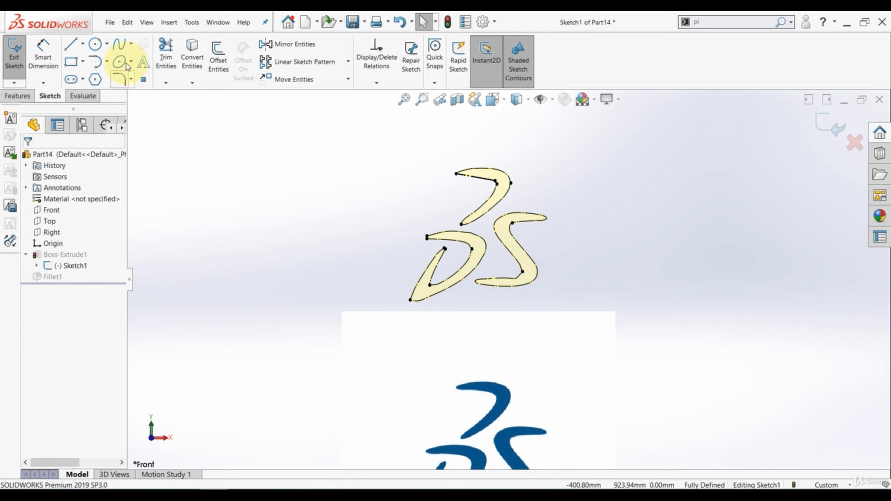
Trace the D's outer edge with a multi-point spline from its upper-left end around the bowl to the bottom bend.
click(118, 49)
scroll(452, 263, down, 6)
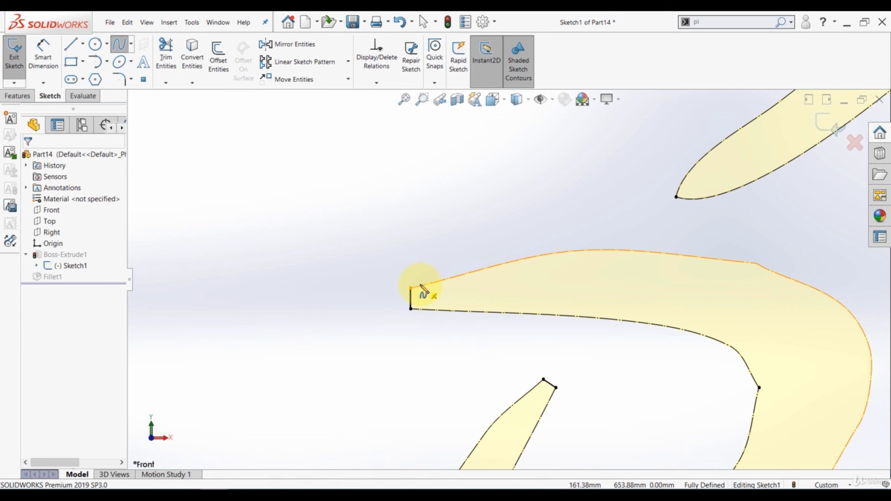
click(410, 289)
click(558, 252)
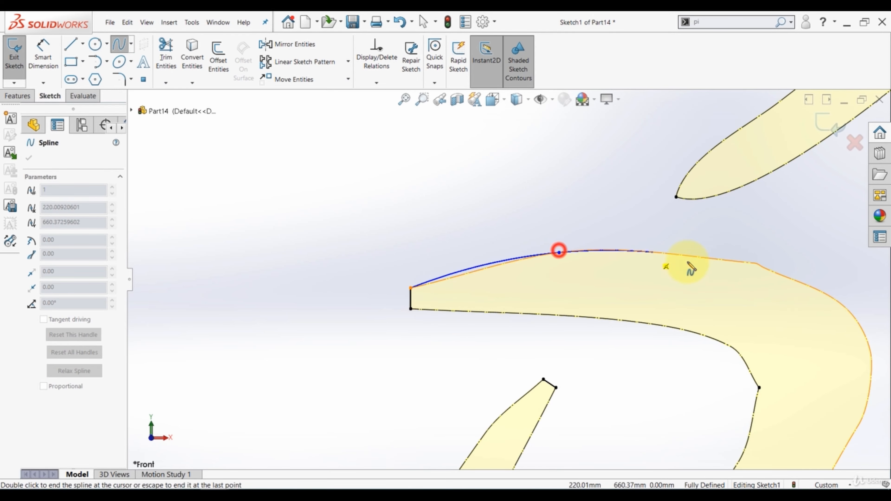
click(781, 277)
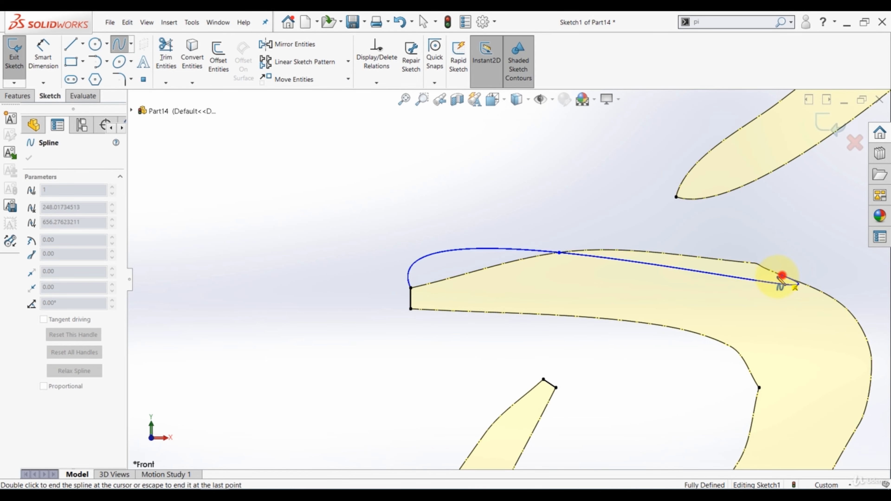
scroll(781, 278, up, 3)
scroll(688, 323, down, 4)
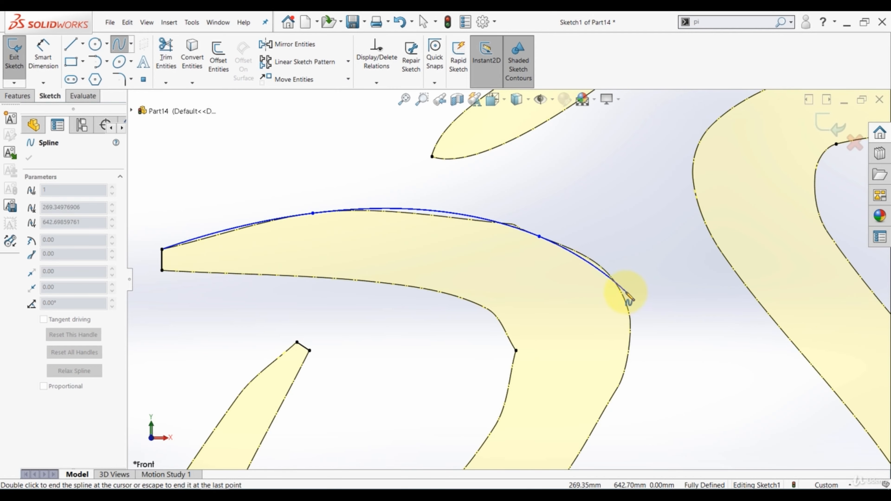
click(621, 290)
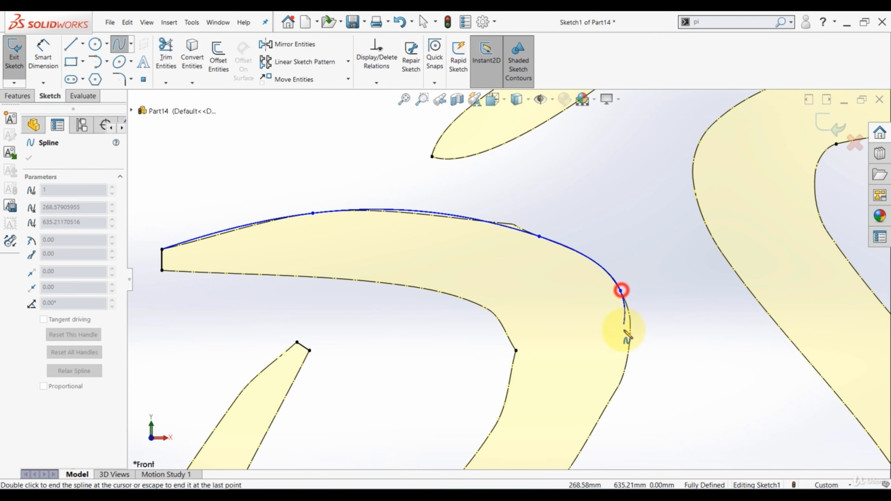
click(626, 363)
scroll(571, 370, up, 3)
scroll(537, 358, down, 3)
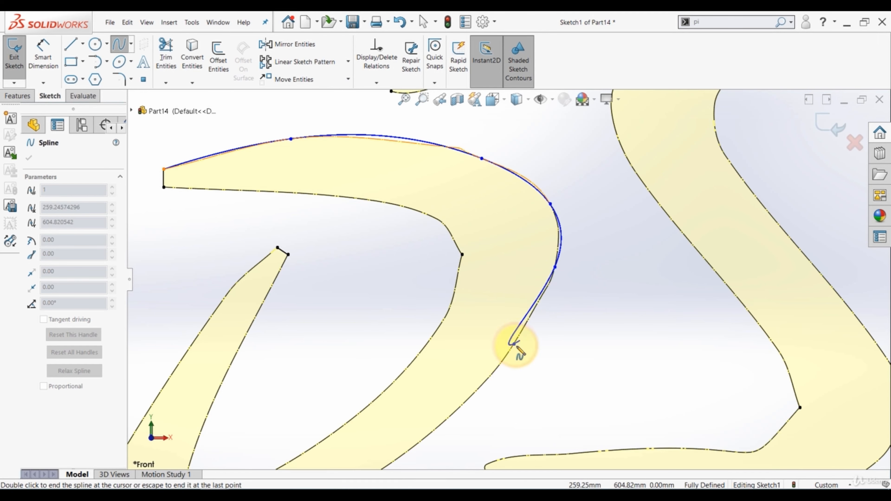
scroll(505, 388, up, 3)
scroll(505, 390, down, 3)
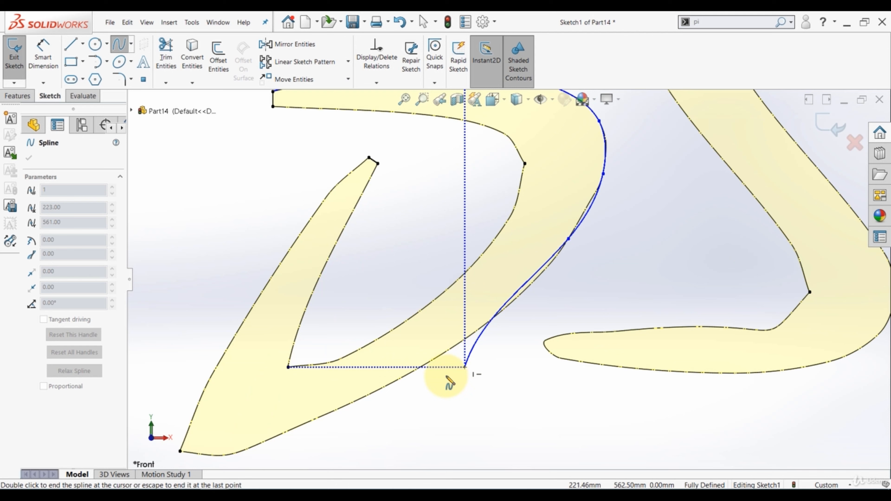
click(433, 361)
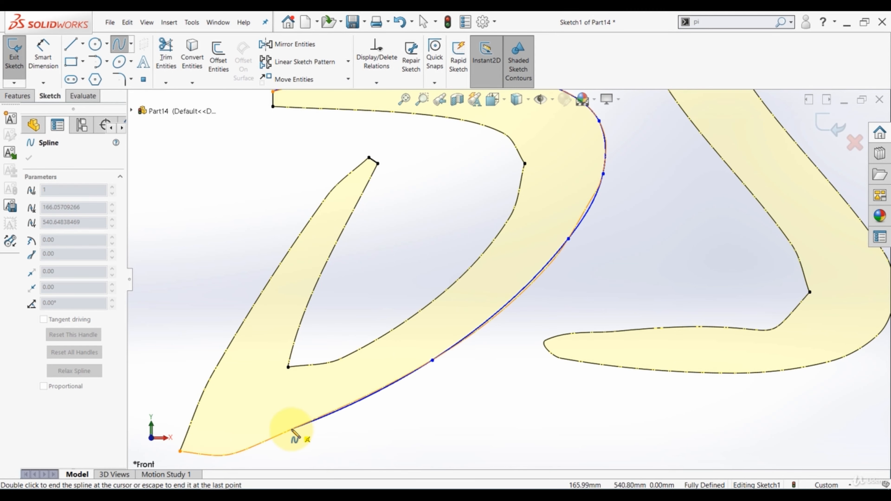
scroll(337, 381, up, 3)
scroll(335, 379, down, 3)
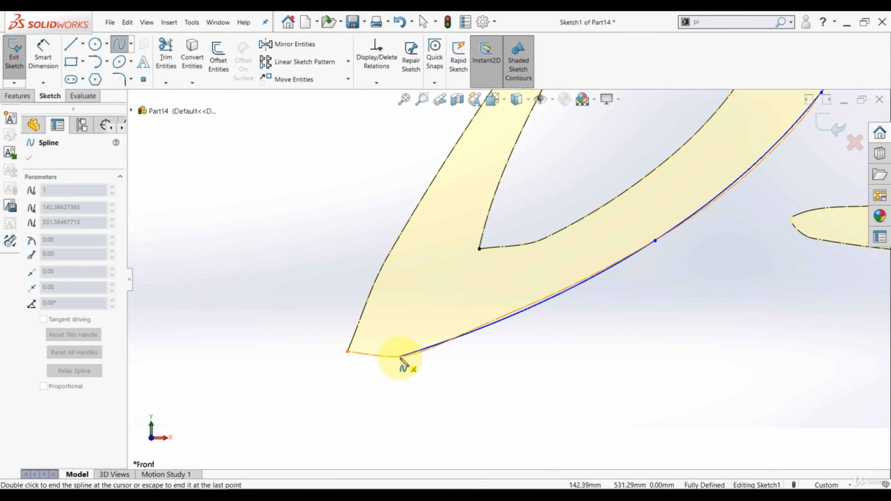
click(411, 354)
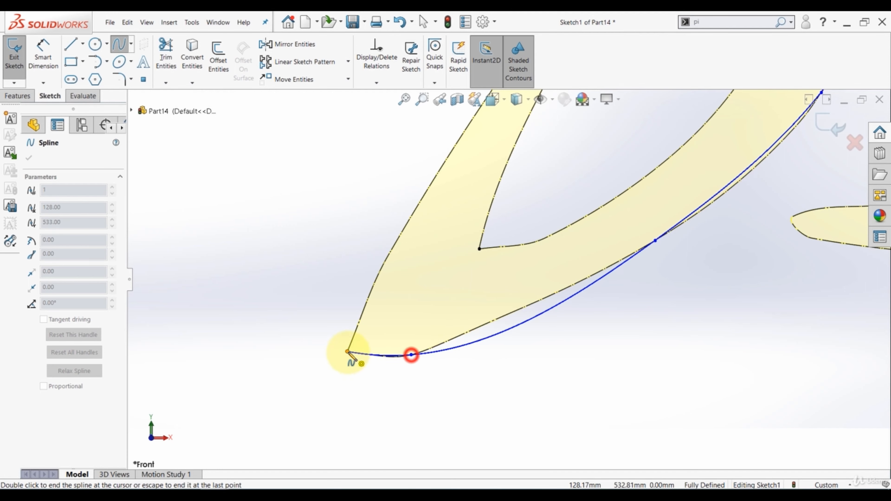
key(Escape)
Draw a short two-point spline from the end of the outer curve to the D's bottom-left corner.
click(118, 45)
click(408, 356)
click(347, 354)
key(Escape)
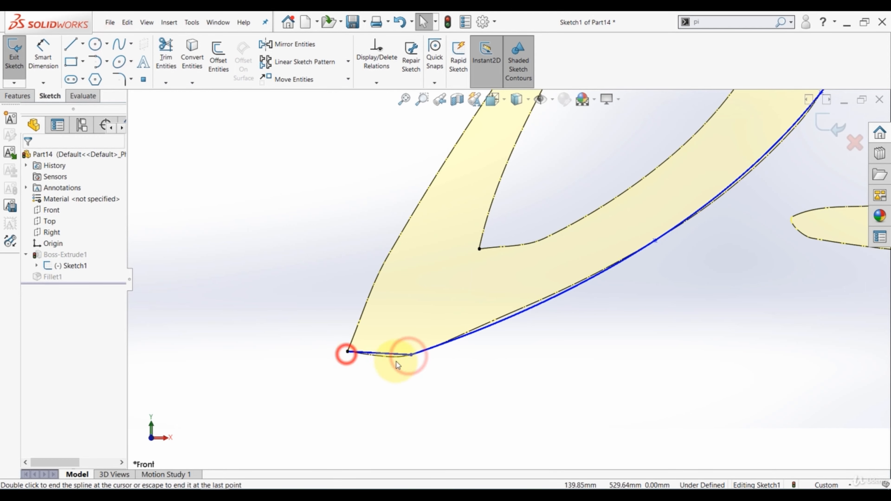
Make the short bottom spline tangent to the D's outer curve and adjust its handles to follow the construction outline.
click(393, 354)
ctrl+click(425, 350)
click(452, 308)
scroll(433, 326, down, 2)
click(418, 366)
drag(419, 356, 411, 363)
click(412, 360)
scroll(395, 375, down, 5)
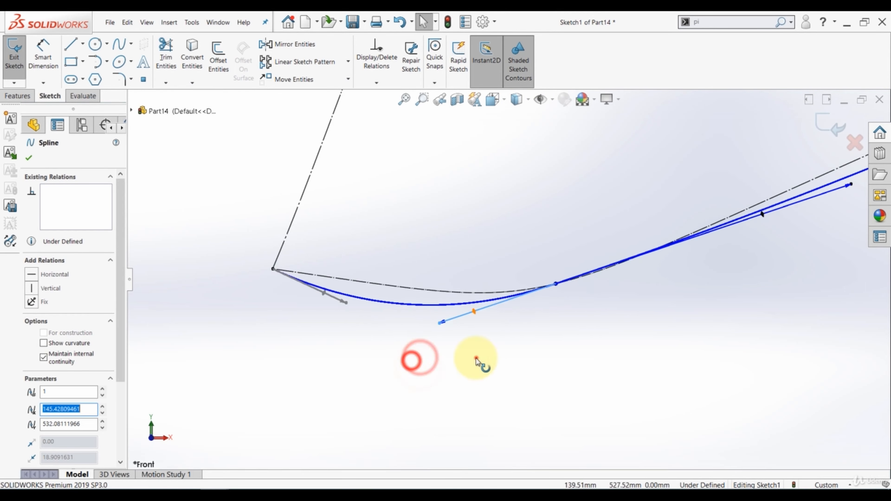
click(475, 358)
click(476, 310)
drag(324, 292, 327, 276)
click(312, 342)
scroll(312, 342, up, 7)
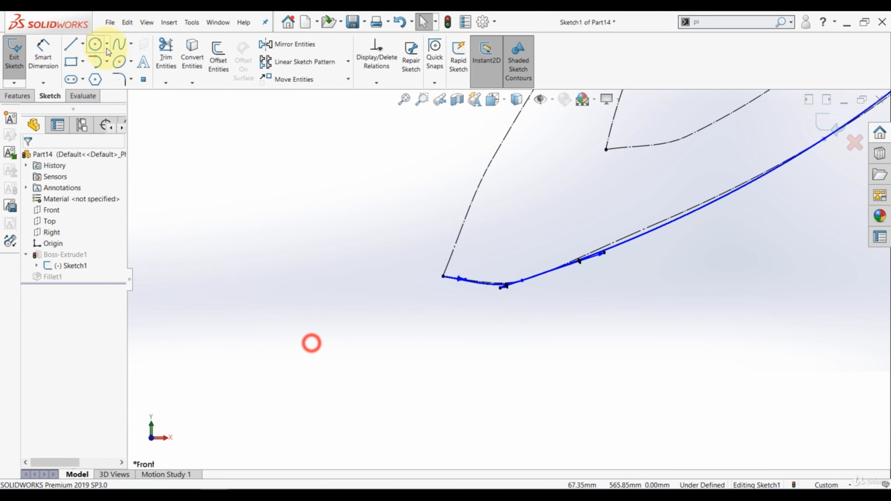
Trace the D's outer left edge with a spline from the bottom-left corner up to the stem's top end.
click(123, 41)
scroll(445, 275, up, 2)
scroll(447, 275, down, 2)
click(483, 275)
scroll(519, 193, up, 3)
click(508, 270)
click(605, 121)
scroll(604, 141, up, 4)
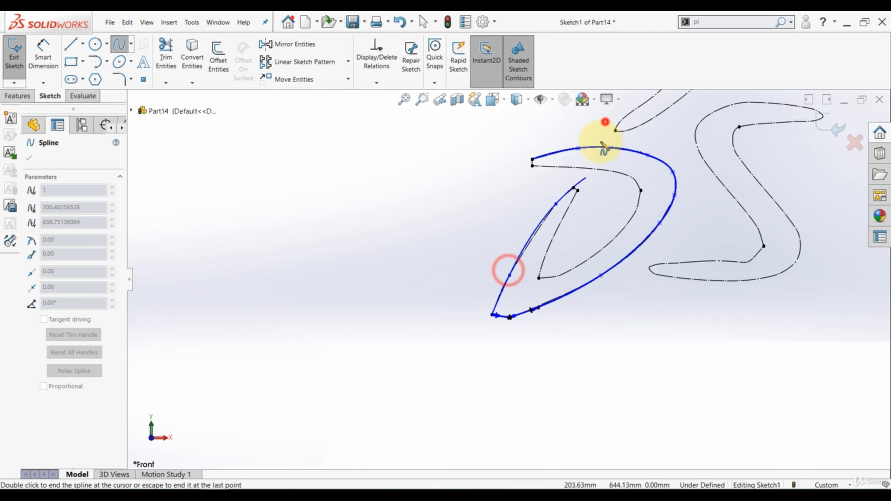
scroll(604, 144, down, 5)
click(525, 252)
key(Escape)
scroll(524, 251, up, 3)
click(123, 47)
click(524, 268)
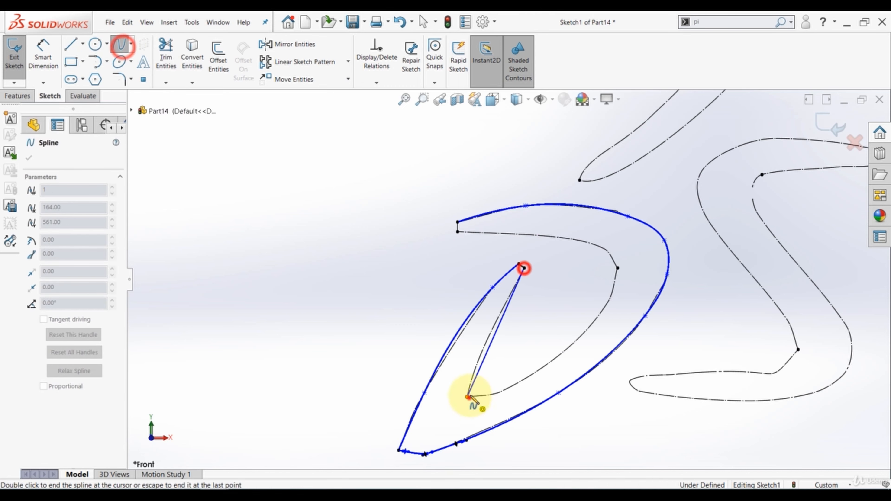
click(467, 396)
key(Escape)
click(489, 350)
key(Delete)
Trace the inner edge of the D's stem with a three-point spline down to the lower inner corner.
click(114, 45)
click(524, 267)
click(492, 329)
click(468, 397)
key(Escape)
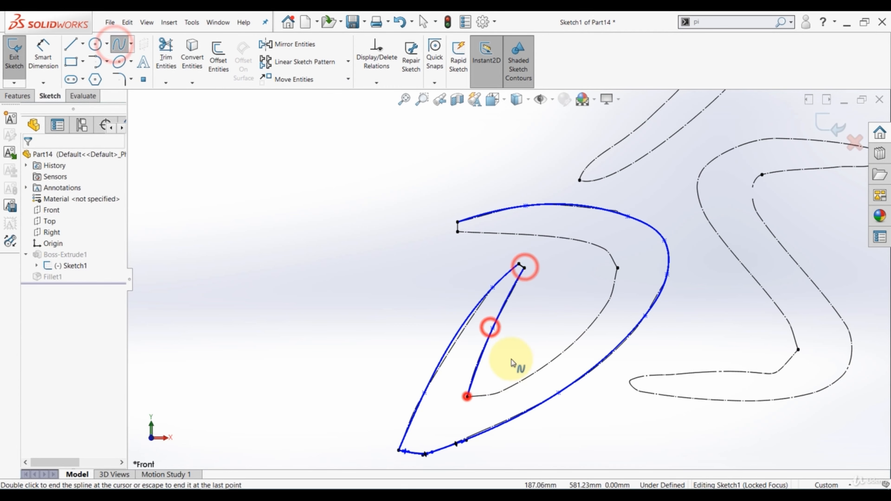
Trace the D's inner bowl with a spline from the lower inner corner up around to the upper bend.
click(118, 43)
click(467, 397)
click(497, 394)
click(589, 328)
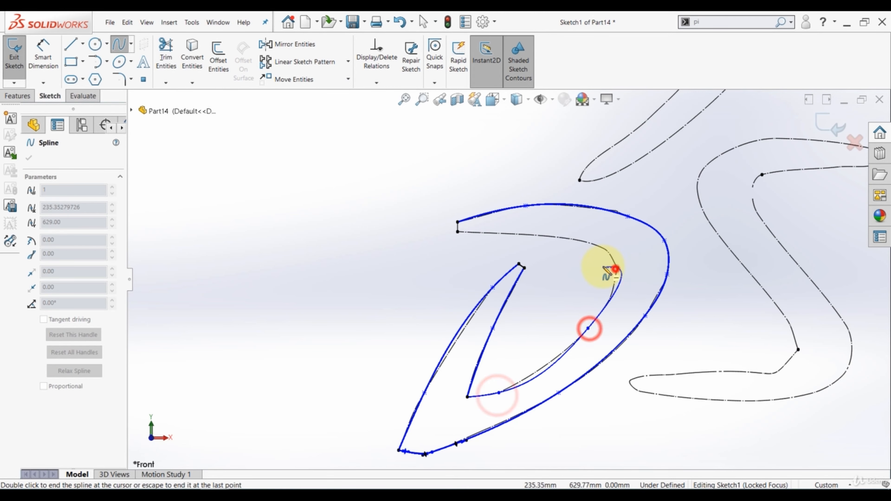
click(616, 266)
double_click(597, 246)
Continue the D's inner edge with a three-point spline from the upper bend to the lower corner of its upper-left end.
click(116, 44)
click(597, 246)
click(532, 235)
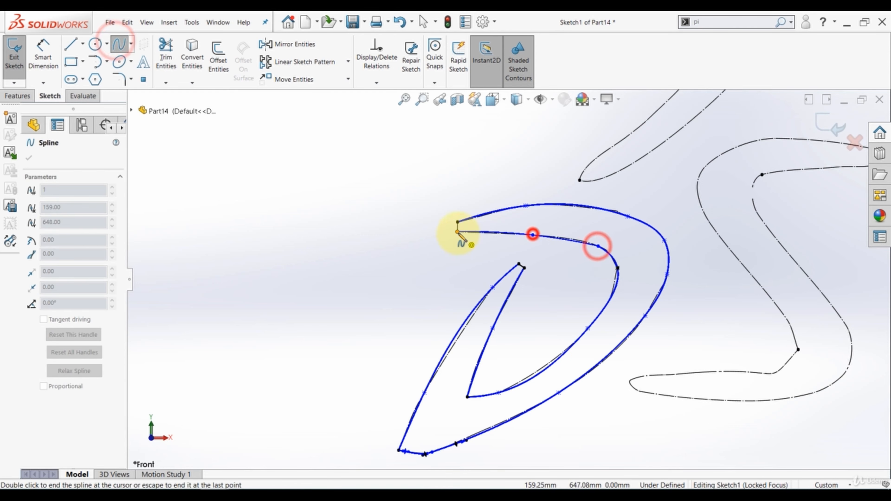
click(457, 232)
key(Escape)
Draw short lines across the open ends of the D's stem and its upper-left stroke.
scroll(498, 247, down, 4)
click(68, 44)
click(540, 281)
click(553, 292)
key(Escape)
click(69, 44)
click(411, 197)
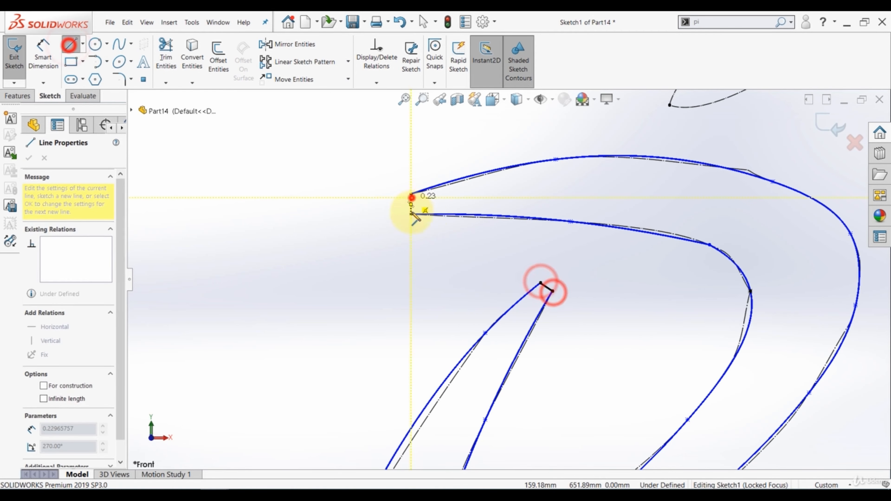
click(411, 214)
key(Escape)
Move the endpoint of the D's upper-left closing line onto the end of the outer spline to close the gap.
scroll(412, 211, down, 6)
mouse_move(394, 186)
mouse_down()
mouse_move(416, 204)
mouse_move(415, 139)
mouse_move(396, 175)
mouse_up()
click(450, 211)
click(395, 143)
scroll(396, 175, up, 8)
click(342, 204)
Trace the outer edge of the logo's upper stroke with a spline from its left tip to its lower tip.
click(119, 46)
scroll(463, 169, down, 3)
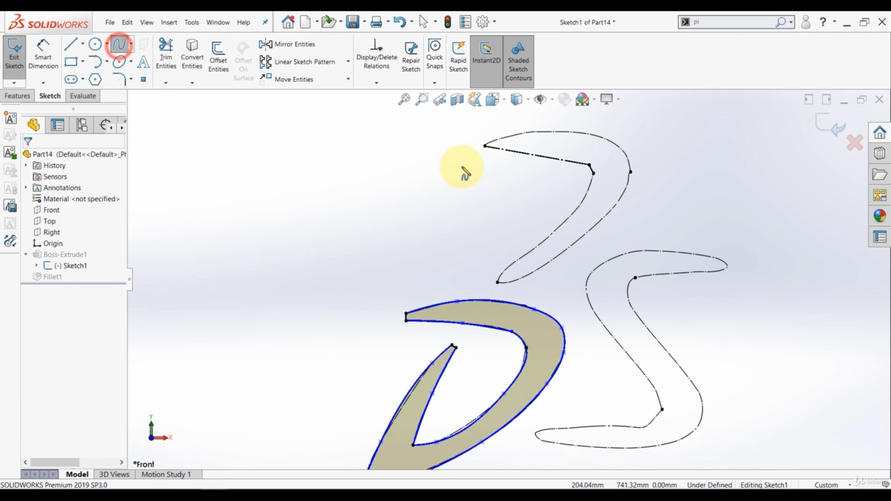
click(493, 148)
click(542, 131)
click(626, 135)
click(661, 157)
click(659, 203)
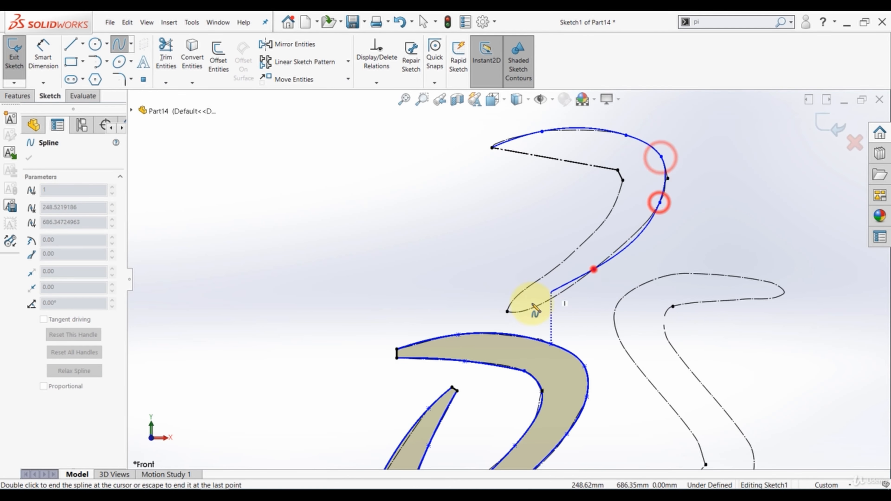
click(593, 269)
click(536, 307)
double_click(507, 310)
Trace the upper stroke's inner edge with a straight line to the inner corner and a spline down to the lower tip.
click(492, 147)
double_click(618, 170)
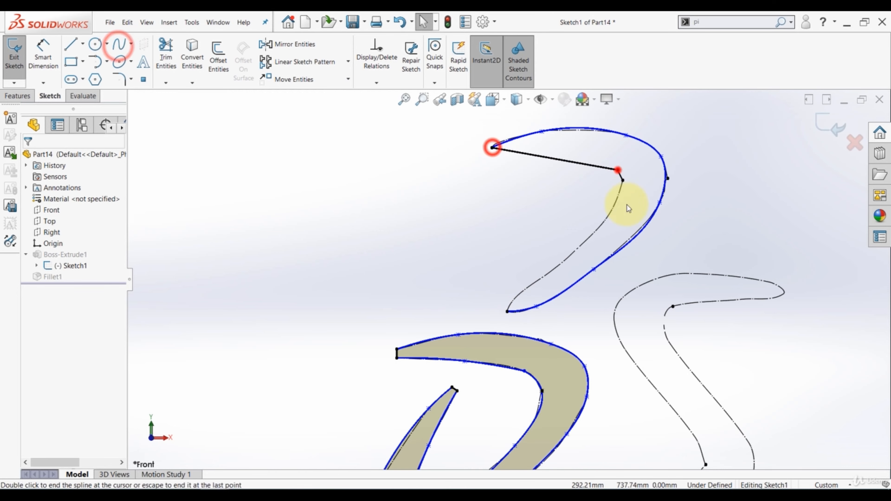
click(115, 44)
scroll(675, 167, down, 3)
click(572, 171)
click(563, 238)
click(482, 325)
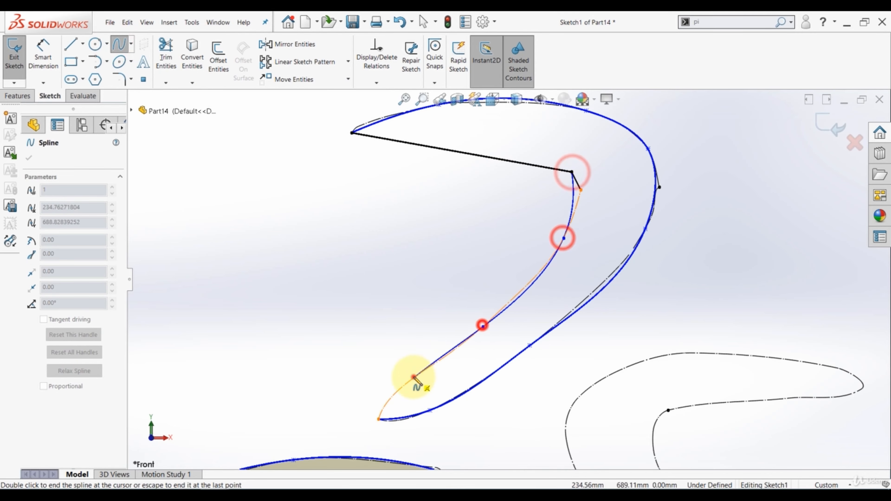
click(413, 377)
scroll(396, 393, down, 4)
click(403, 391)
click(393, 419)
key(Escape)
scroll(393, 419, up, 5)
scroll(559, 238, down, 6)
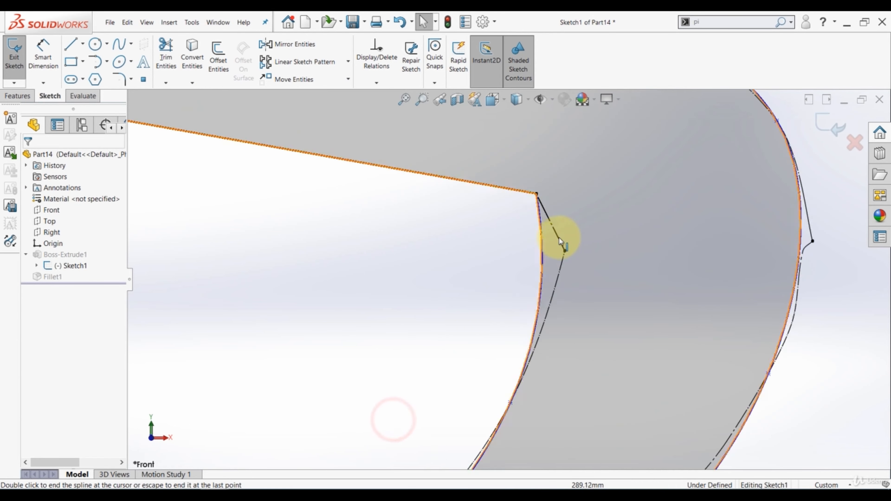
Trace the left side of the S with a spline from its lower-left tip through both bends to its upper-right tip.
scroll(551, 284, up, 10)
click(119, 47)
scroll(515, 407, down, 5)
click(412, 372)
click(473, 366)
click(549, 363)
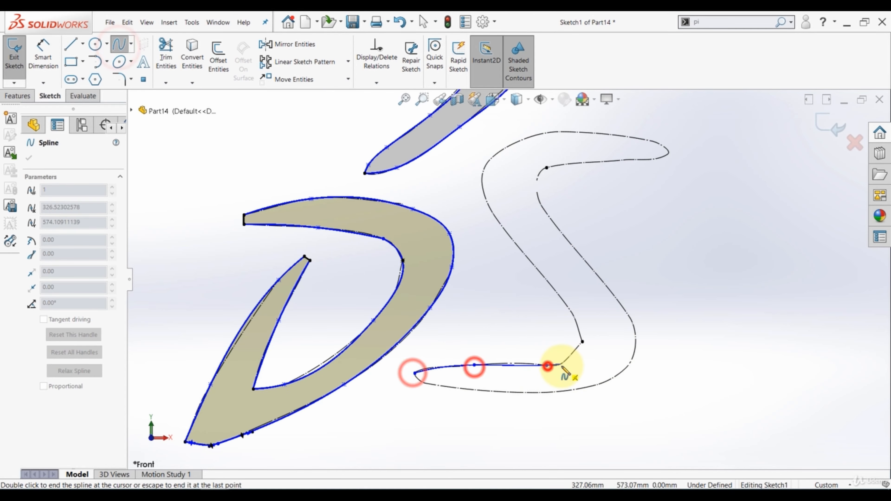
scroll(561, 361, down, 3)
click(551, 335)
click(593, 290)
click(544, 191)
scroll(512, 267, up, 5)
scroll(466, 169, down, 3)
click(467, 169)
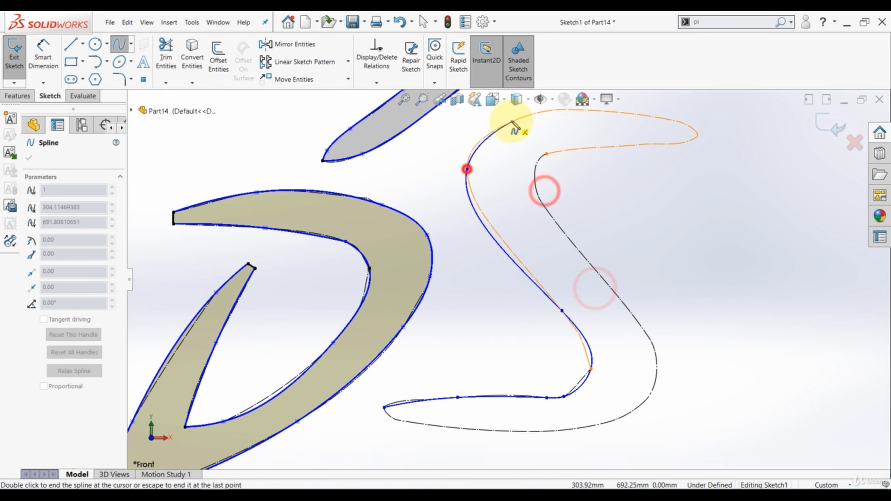
click(511, 122)
scroll(518, 130, up, 3)
scroll(575, 182, down, 3)
click(629, 191)
click(655, 204)
key(Escape)
Insert a spline point on the S's left-side spline above the lower bend and move it towards the construction outline.
click(514, 366)
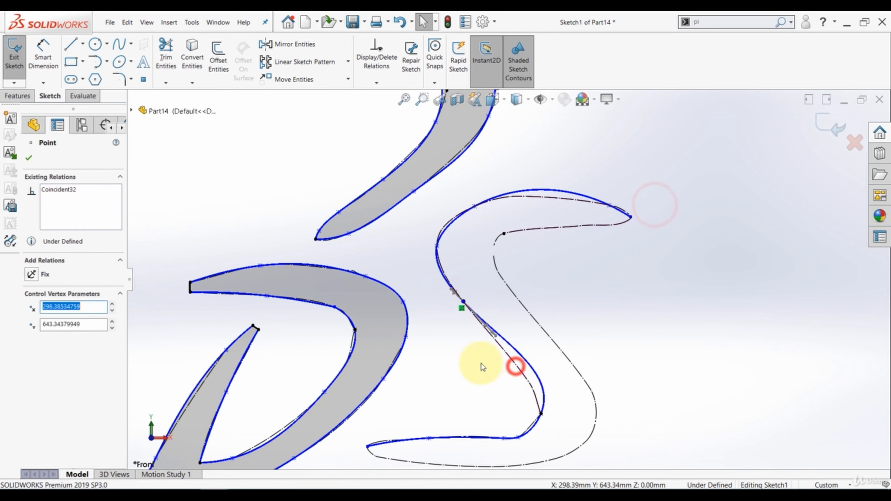
right_click(483, 369)
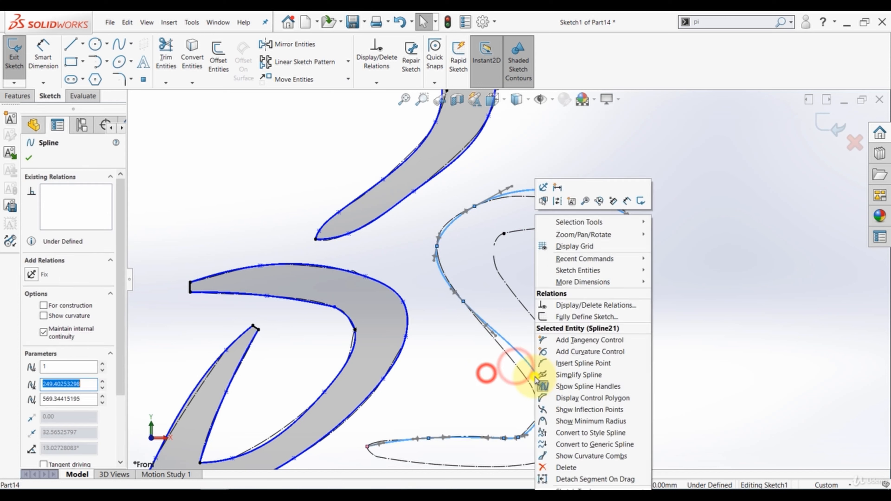
click(569, 359)
click(529, 362)
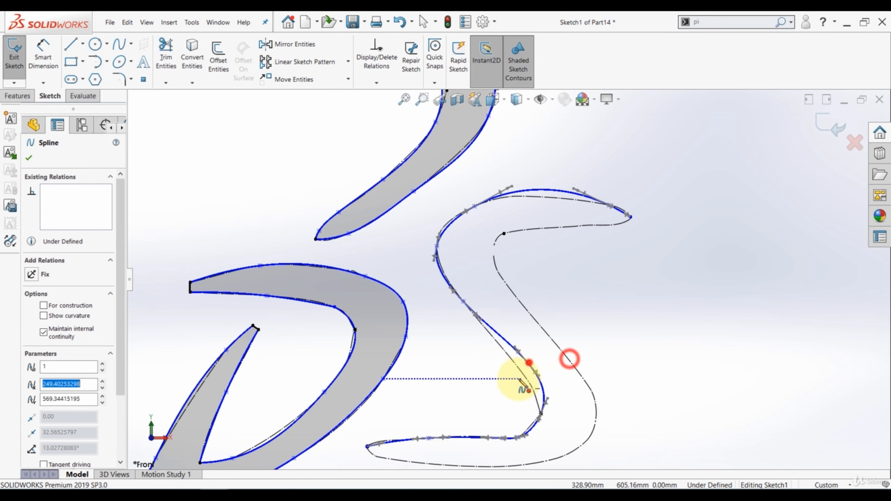
key(Escape)
mouse_move(528, 364)
mouse_down()
mouse_move(519, 372)
mouse_move(541, 363)
mouse_up()
click(493, 396)
Trace the right side of the S with a spline from its upper-right tip back to its lower-left tip.
scroll(523, 428, down, 3)
scroll(541, 389, up, 3)
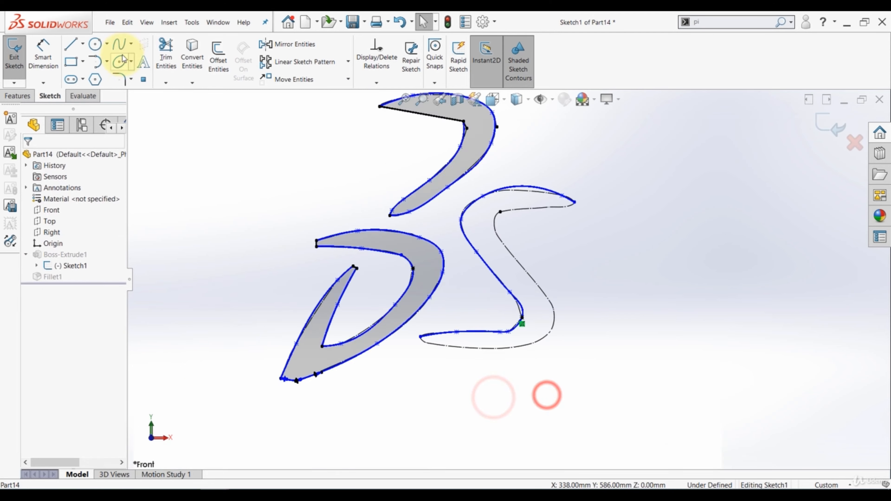
scroll(526, 246, down, 3)
click(119, 44)
click(645, 209)
click(544, 222)
click(509, 233)
click(520, 280)
click(597, 372)
click(590, 364)
click(606, 431)
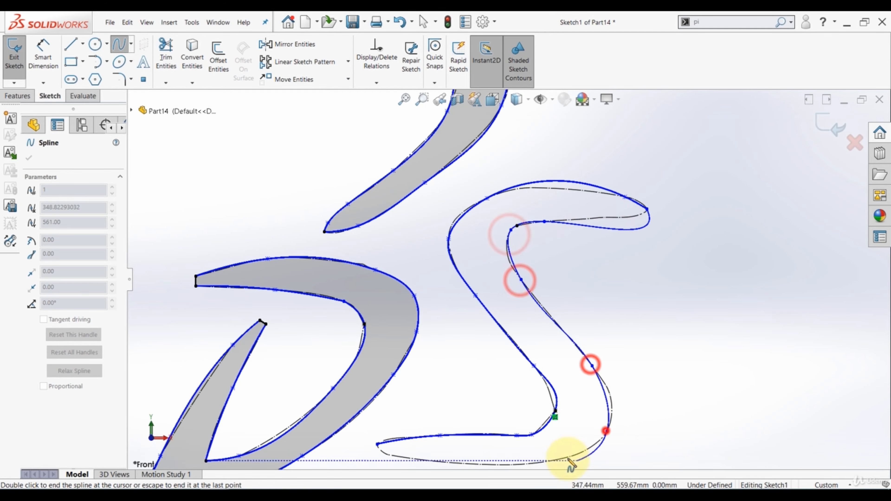
scroll(567, 457, down, 1)
click(516, 370)
click(424, 371)
click(342, 360)
Exit the sketch and extrude the redrawn logo as a Blind boss with a 30 mm depth.
scroll(342, 360, down, 7)
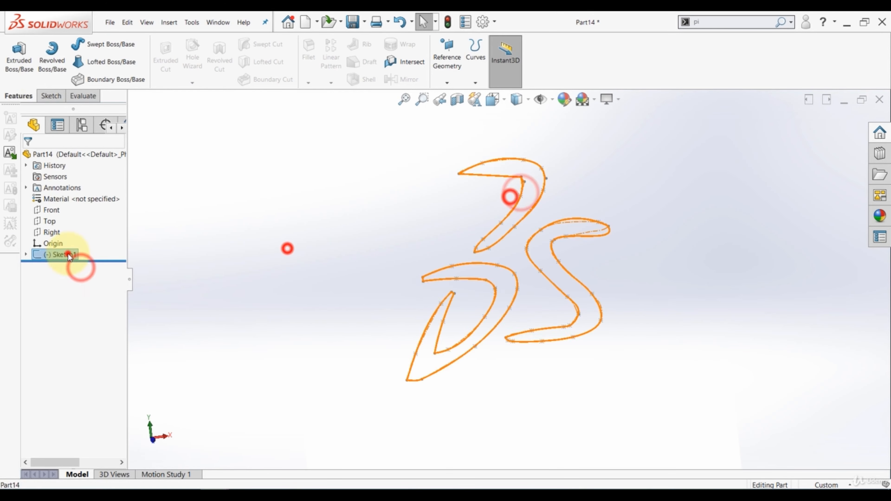
click(18, 58)
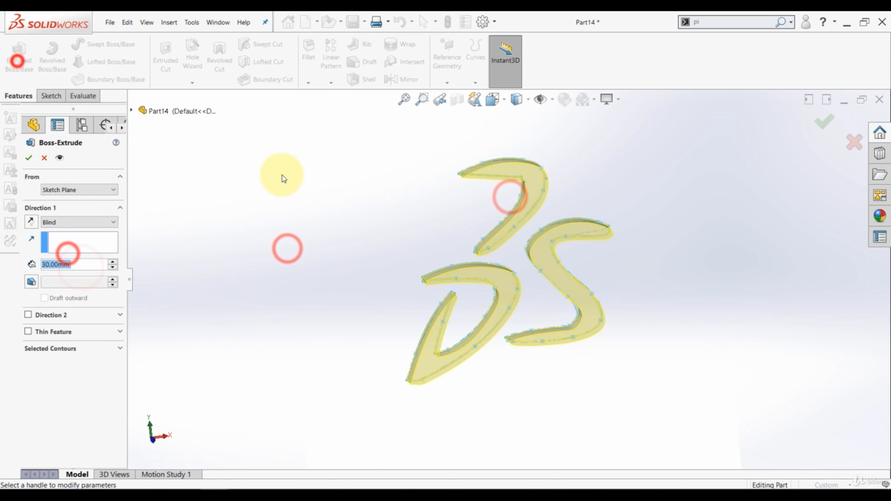
click(28, 158)
Fillet the front face of the logo's upper stroke with a 7 mm radius.
click(332, 215)
click(308, 53)
click(560, 190)
click(100, 379)
text(7)
key(Return)
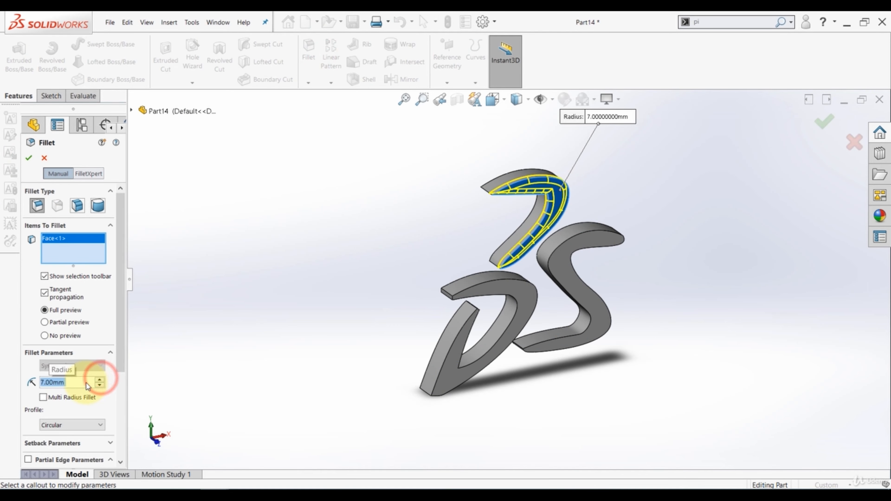
click(30, 159)
Fillet the front face of the D-shaped body.
click(283, 161)
click(312, 47)
click(532, 298)
click(28, 157)
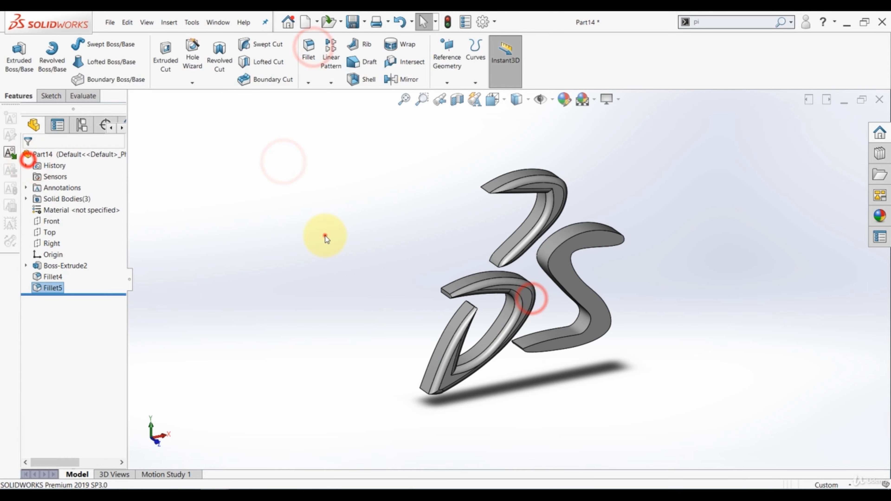
click(325, 235)
Fillet the front face of the S-shaped body with a 5 mm radius.
click(311, 47)
click(605, 240)
text(6)
key(Return)
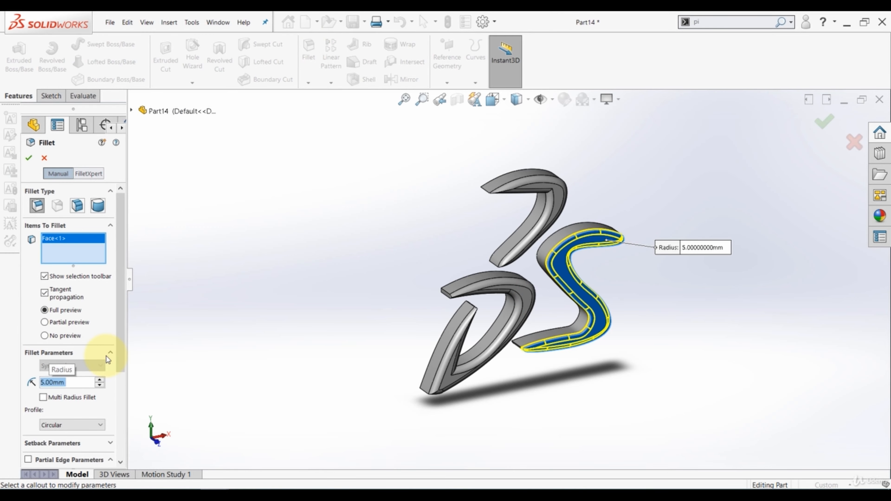
click(28, 158)
click(232, 205)
Apply a blue colour appearance to all three solid bodies of the logo.
key(space)
click(350, 341)
click(26, 199)
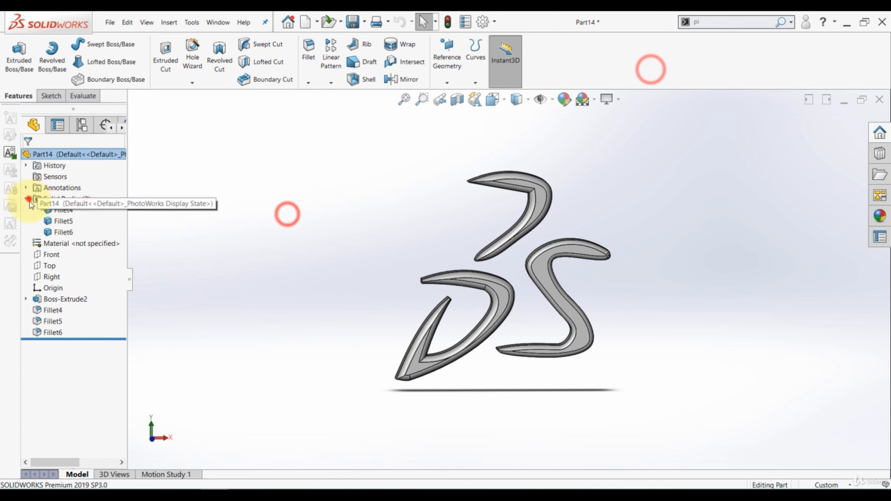
click(55, 211)
shift+click(55, 230)
right_click(55, 229)
click(106, 214)
click(111, 235)
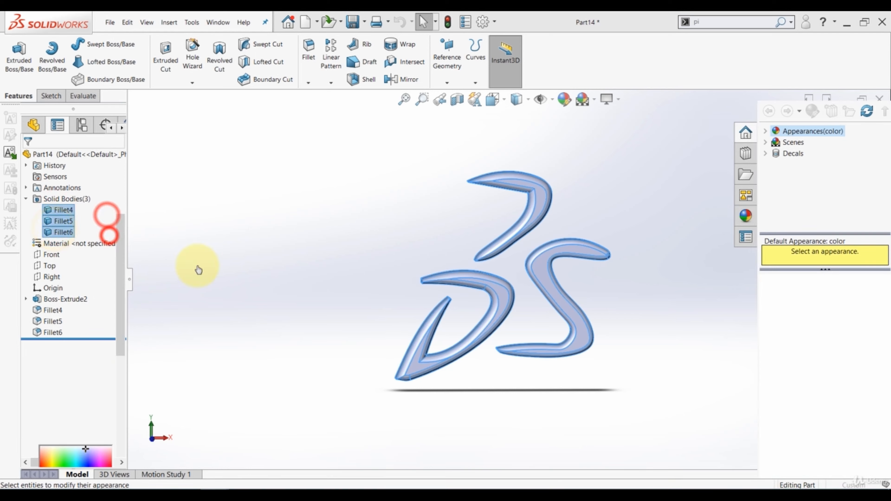
click(80, 377)
click(28, 157)
Display the model shaded without edges and raise its shaded image quality to the highest resolution.
click(528, 99)
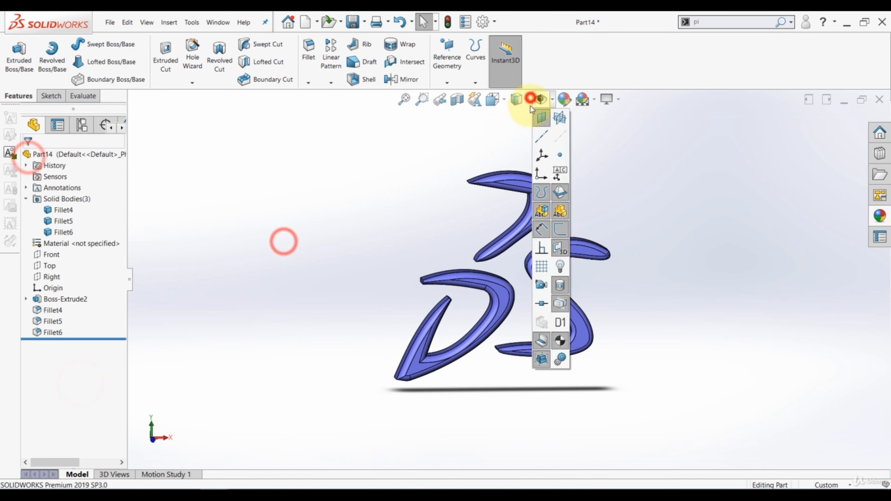
click(517, 136)
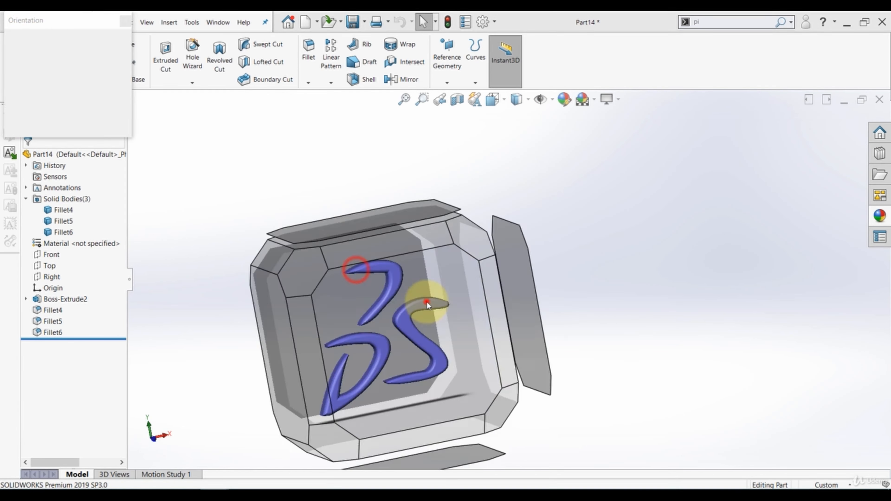
click(482, 21)
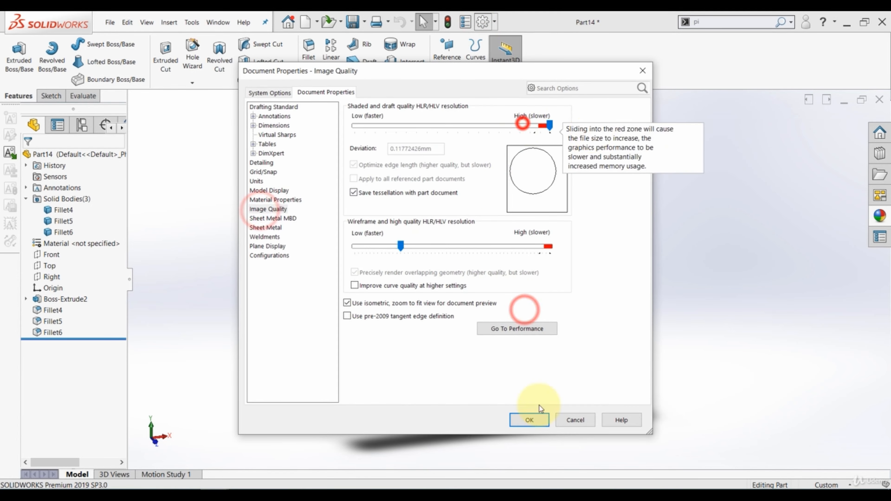
click(528, 418)
Inspect the finished logo from several orientations.
key(space)
click(395, 257)
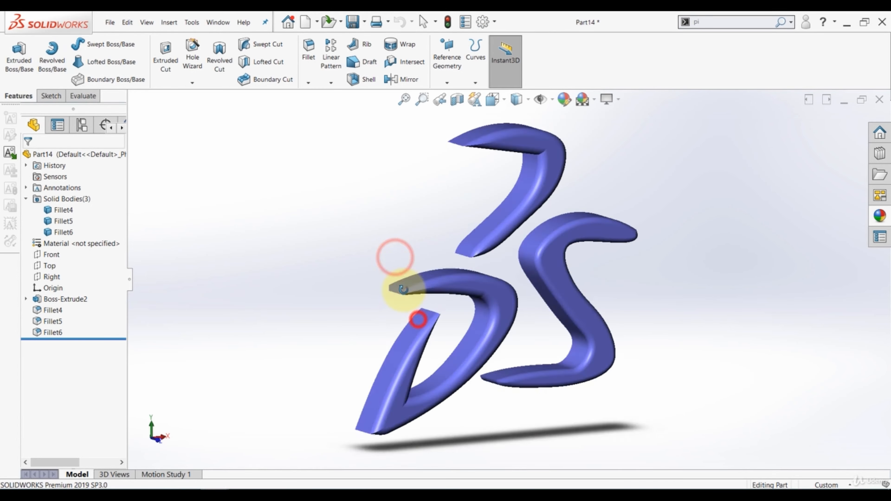
key(space)
click(418, 318)
scroll(383, 289, up, 3)
middle_drag(383, 289, 583, 245)
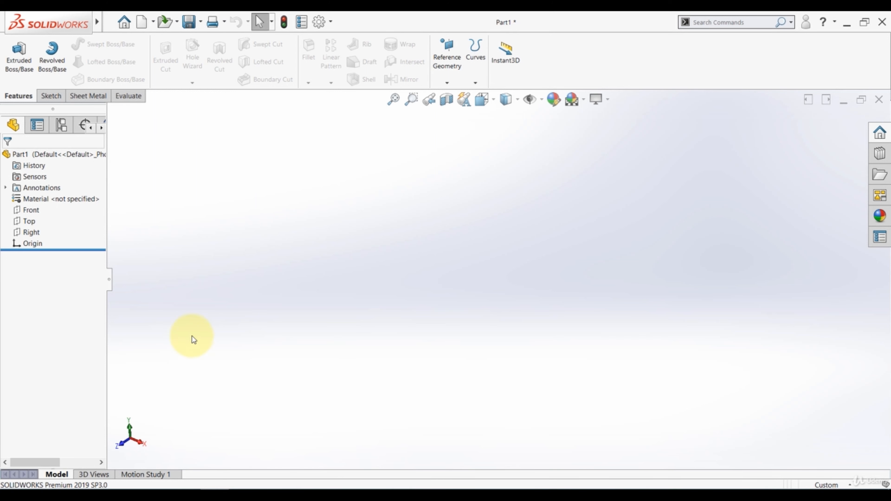
Start a sketch on the Top plane and draw a corner rectangle about 75 by 55 mm from the origin.
click(36, 221)
click(40, 209)
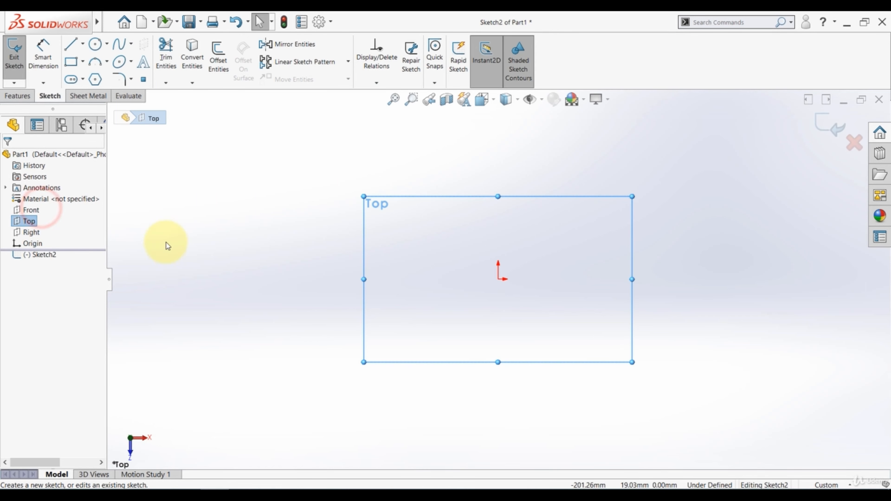
click(69, 63)
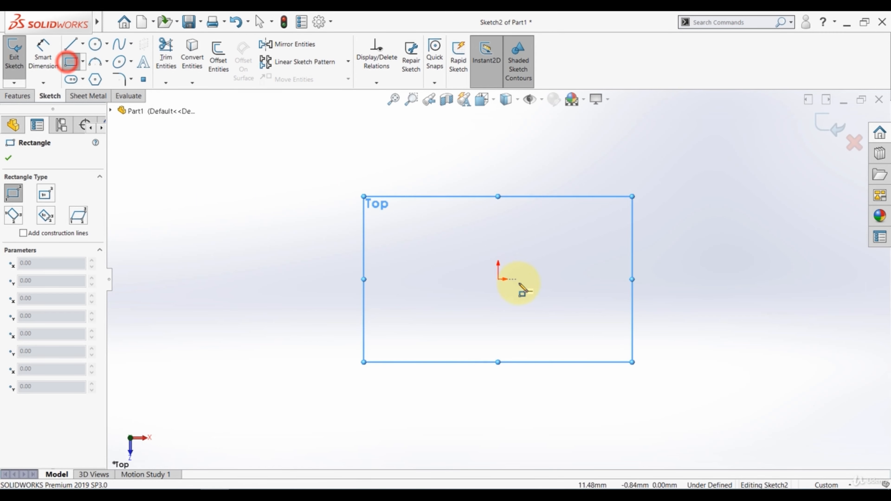
mouse_move(497, 278)
mouse_down()
mouse_move(529, 205)
mouse_move(622, 182)
mouse_up()
key(Escape)
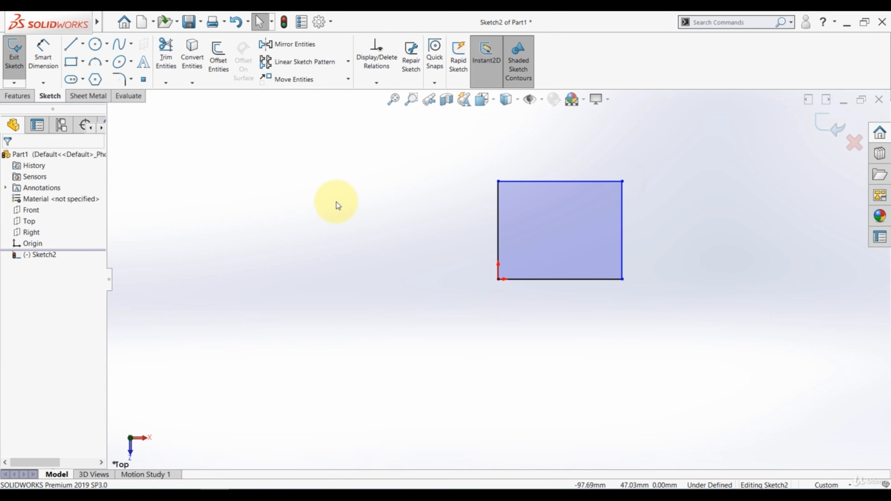
Dimension the rectangle's upper edge to 70 mm.
click(49, 58)
click(539, 182)
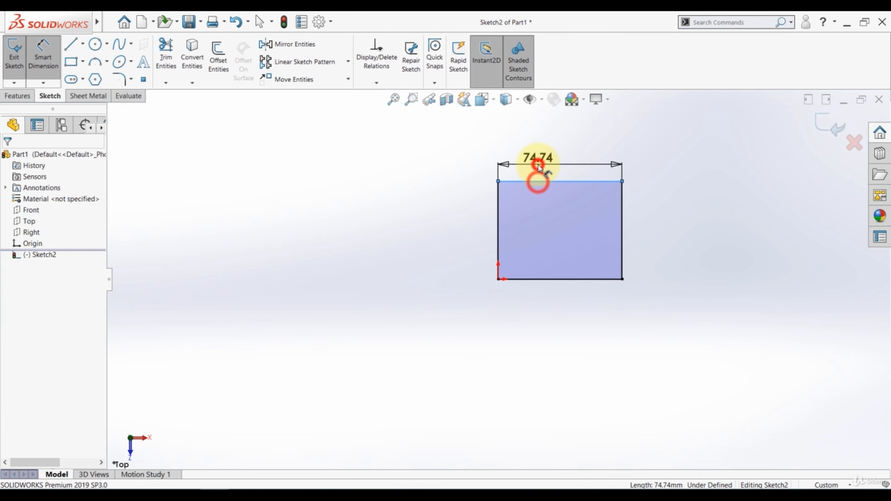
click(537, 166)
text(70)
key(Return)
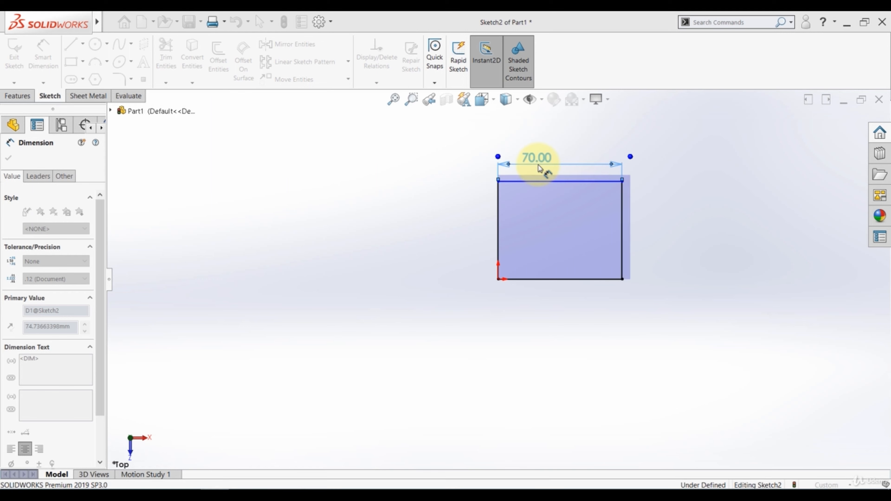
Dimension the rectangle's left edge to 50 mm.
click(498, 211)
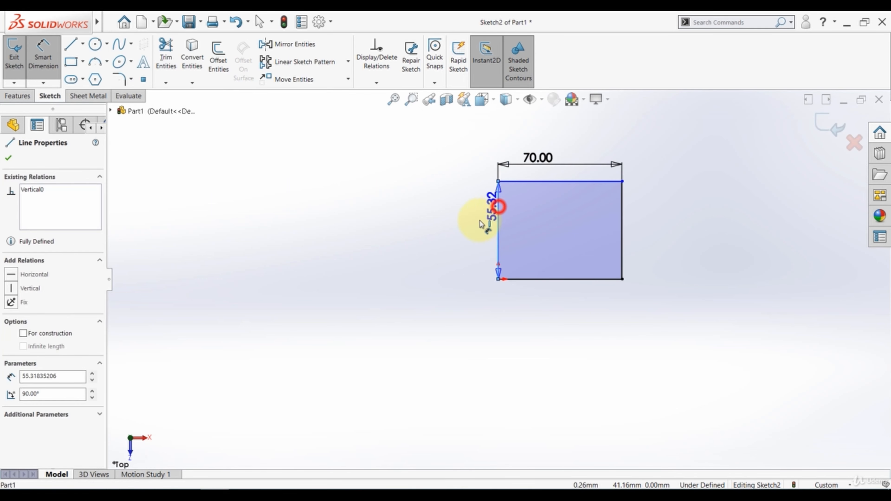
click(479, 223)
text(50)
key(Return)
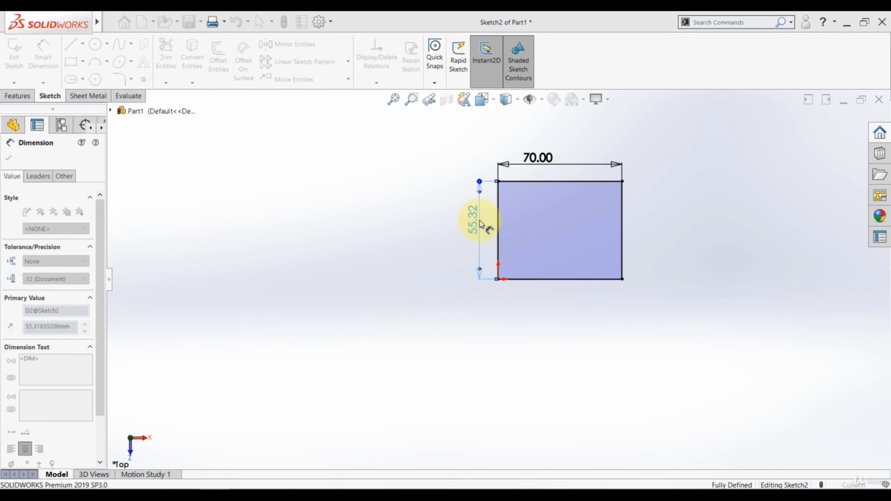
click(394, 235)
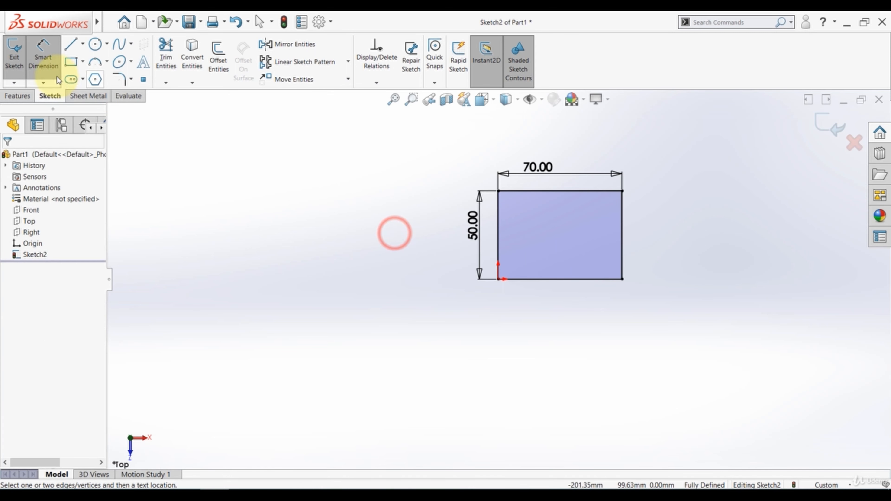
key(Escape)
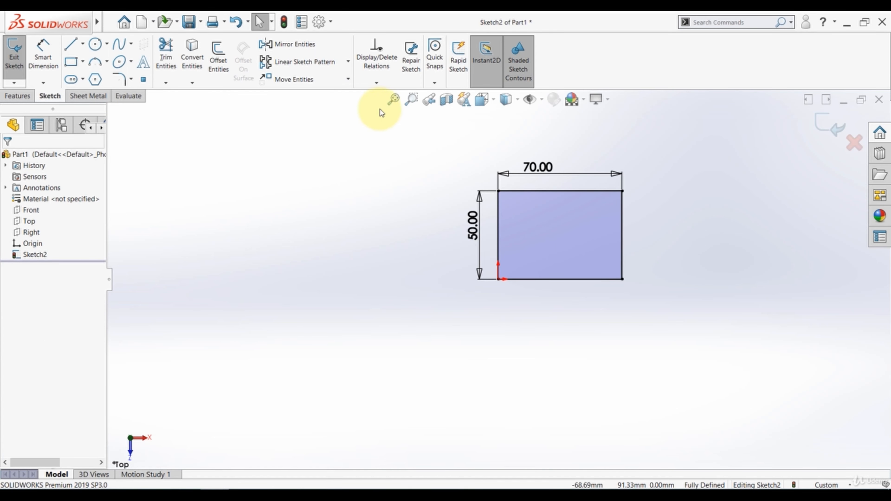
Add a second width dimension below the rectangle's lower edge and make it driven.
click(393, 100)
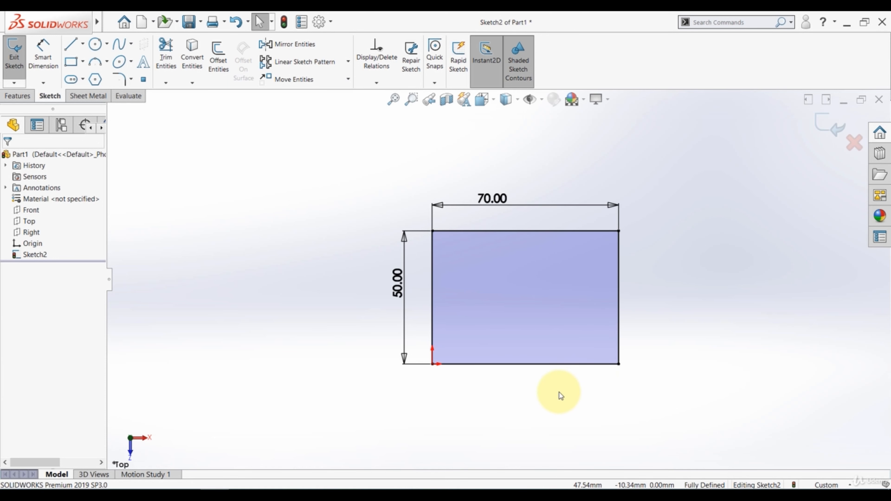
scroll(559, 392, up, 1)
scroll(634, 335, down, 1)
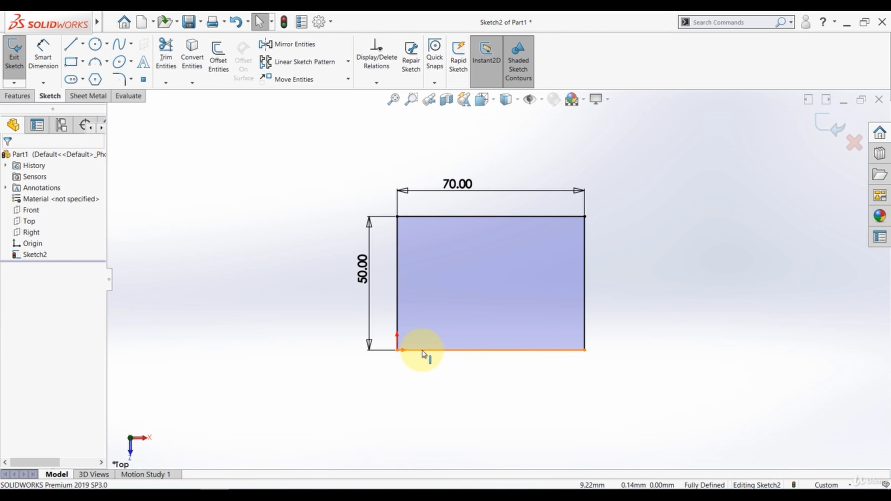
click(43, 55)
click(461, 351)
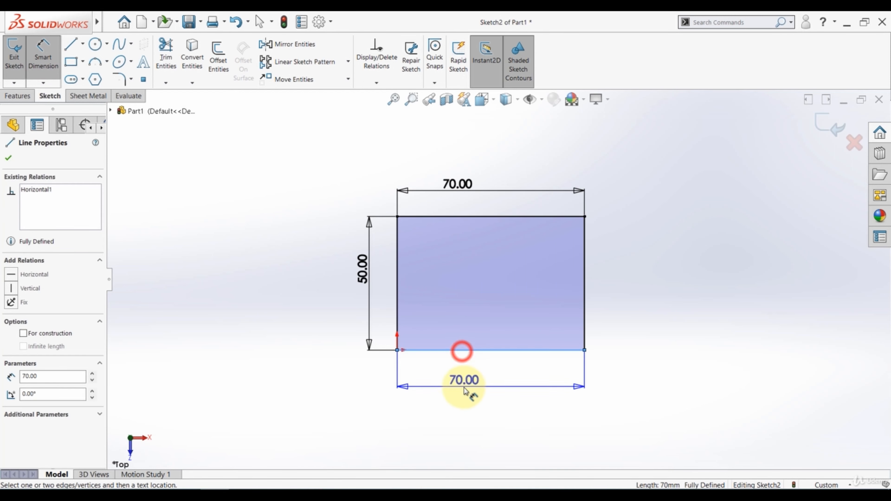
click(473, 387)
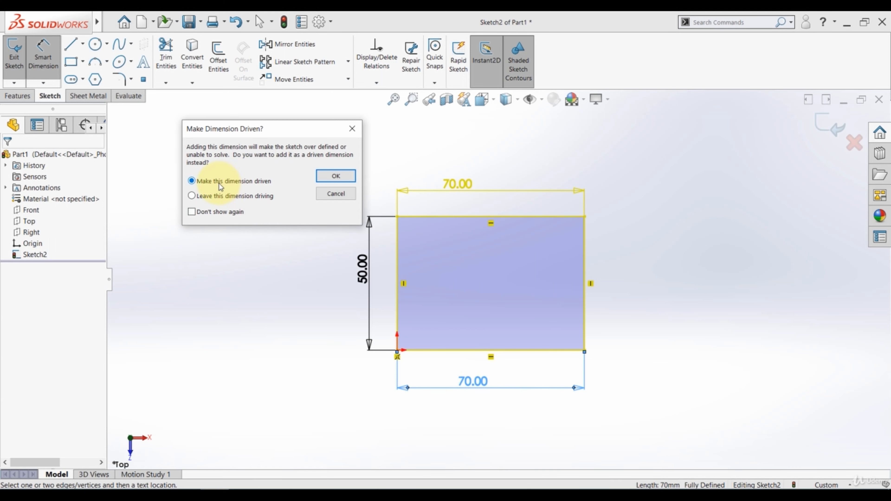
click(331, 177)
click(279, 259)
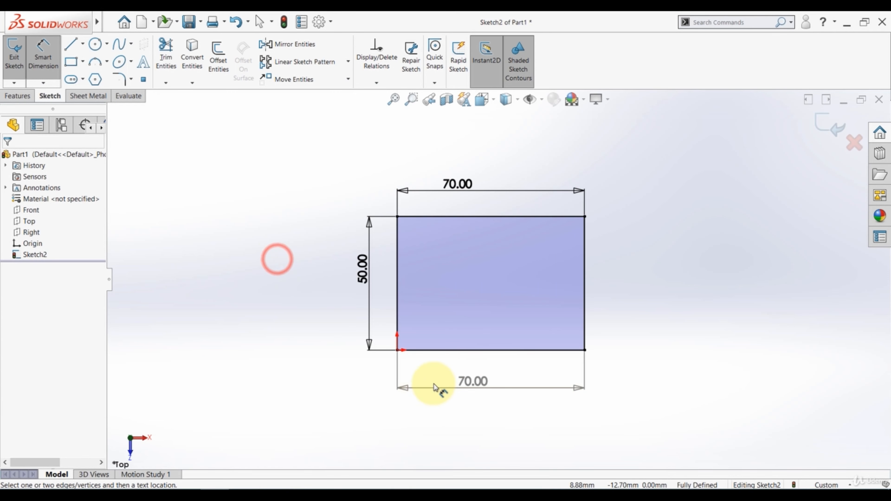
mouse_move(473, 386)
mouse_down()
mouse_move(487, 395)
mouse_move(471, 388)
mouse_up()
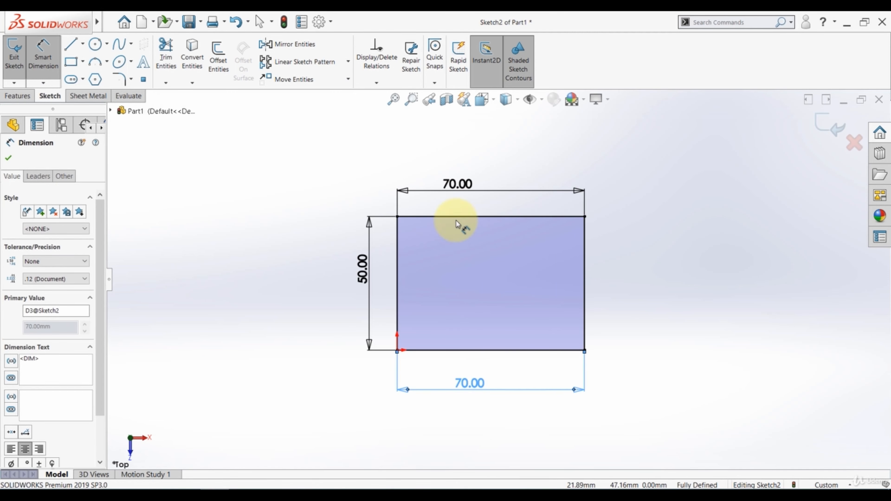
click(309, 374)
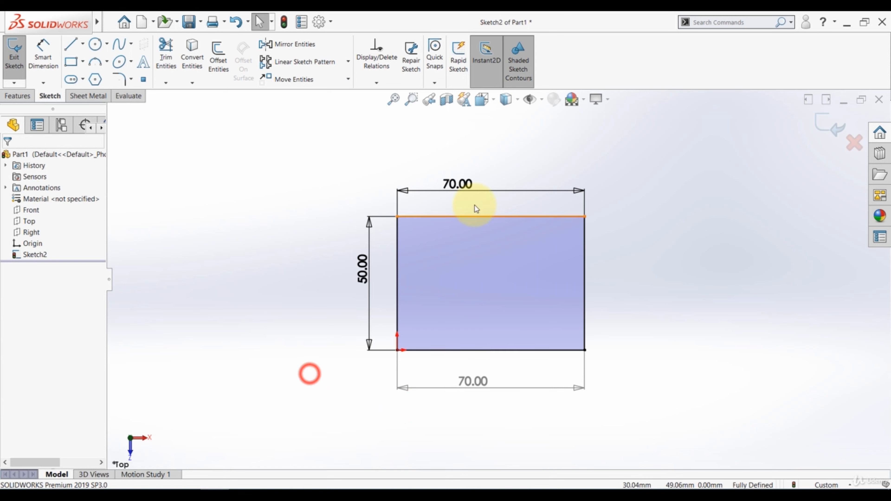
Set the rectangle's driving width dimension on the upper edge to 80 mm.
double_click(463, 186)
text(80)
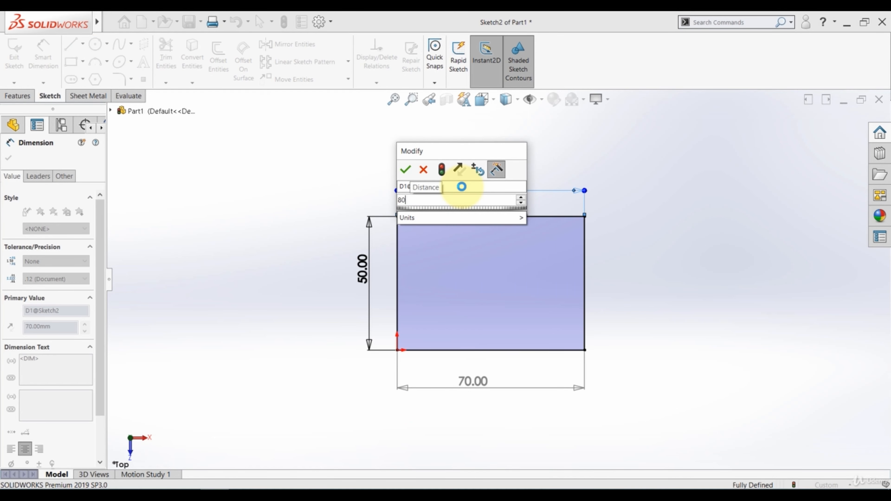
key(Return)
click(236, 227)
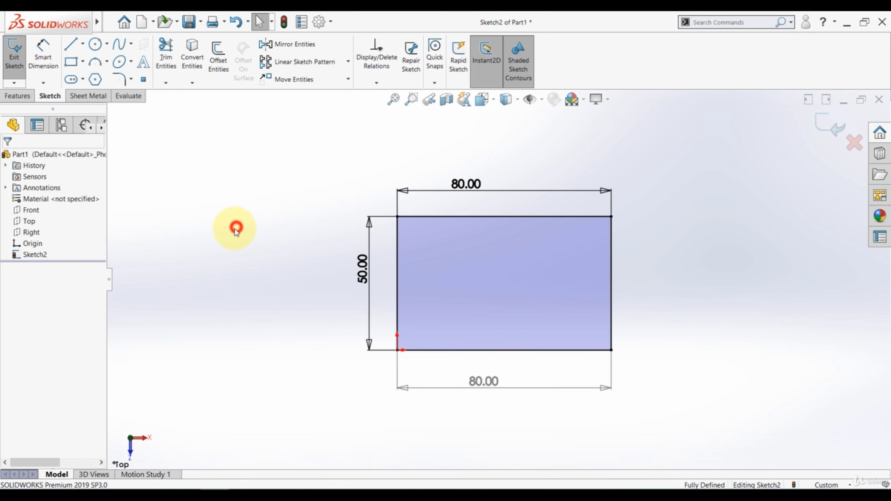
Try to edit the driven dimension on the lower edge, then delete that dimension.
click(488, 387)
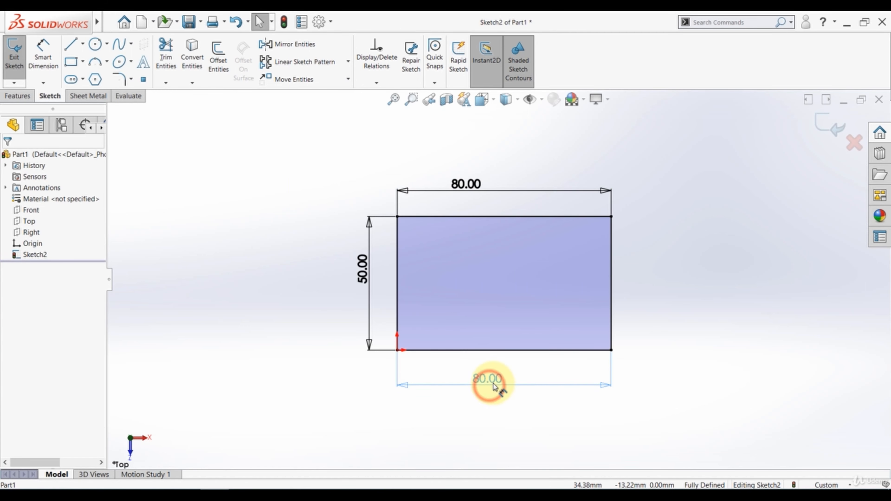
double_click(487, 378)
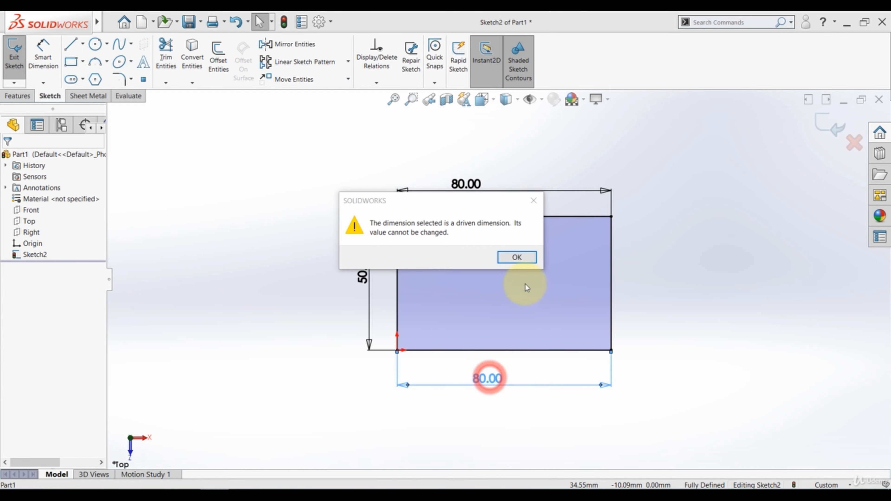
click(531, 259)
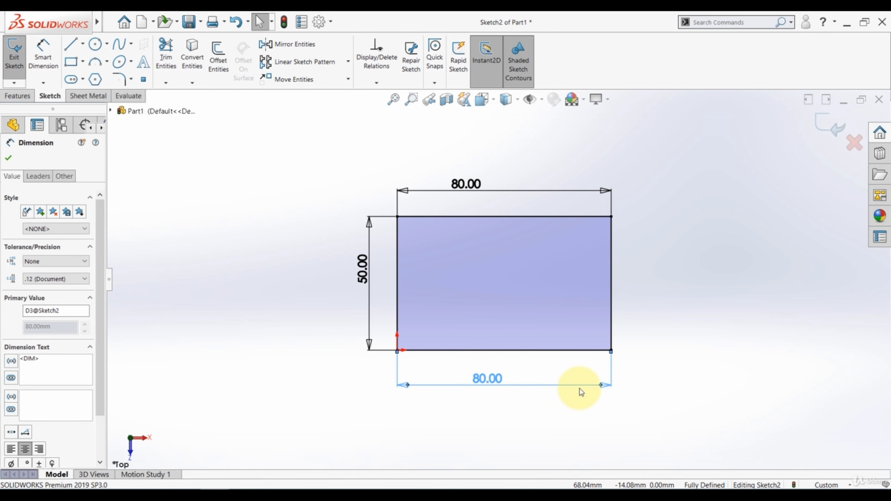
key(Delete)
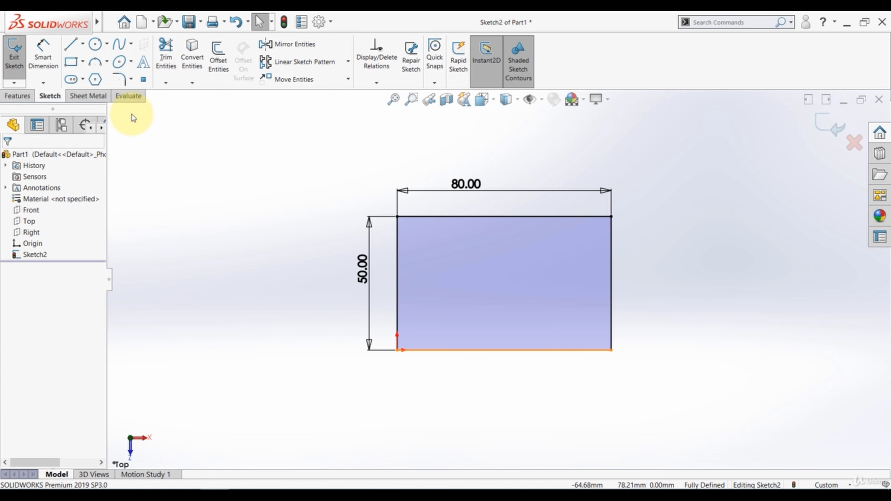
Add a second width dimension below the rectangle's lower edge and leave it driving.
click(43, 52)
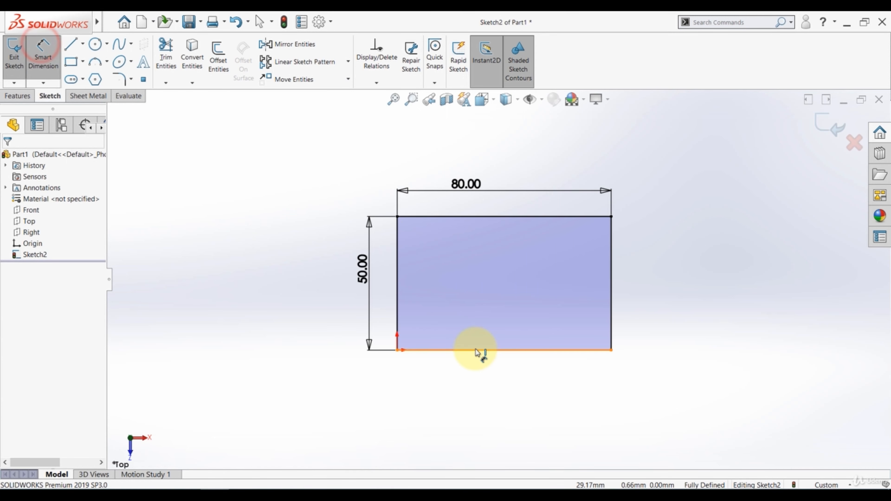
click(475, 350)
click(473, 379)
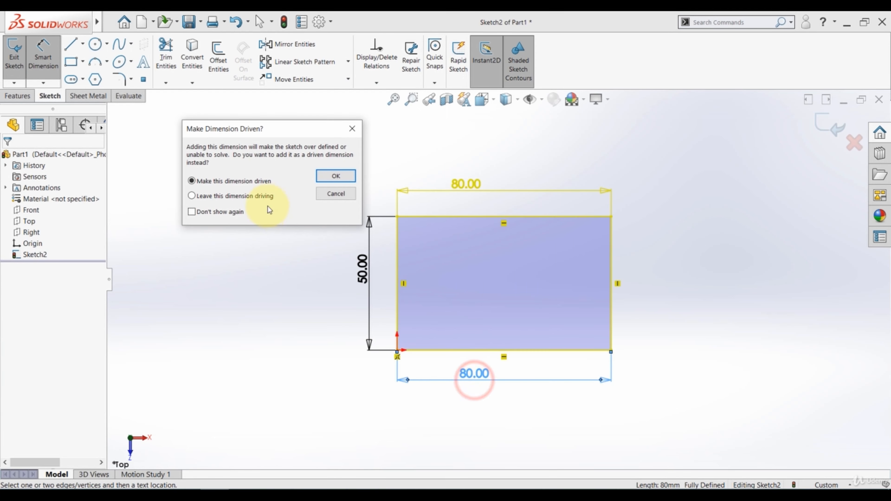
click(197, 198)
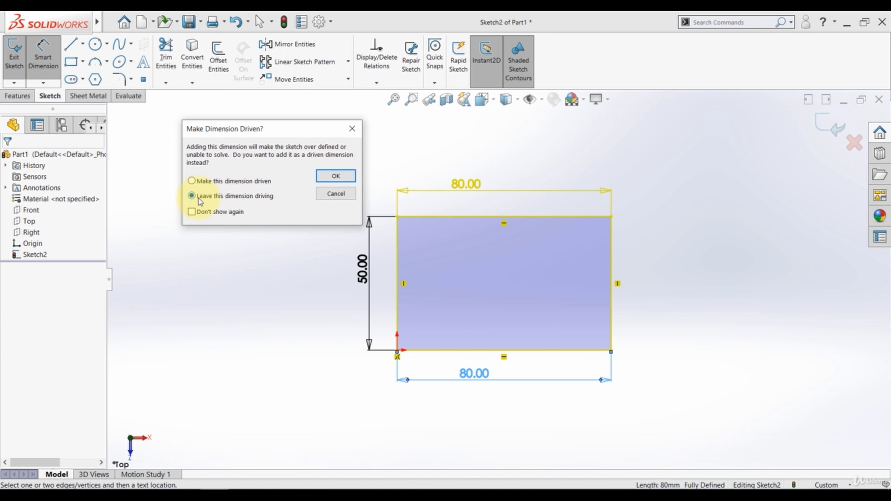
click(336, 175)
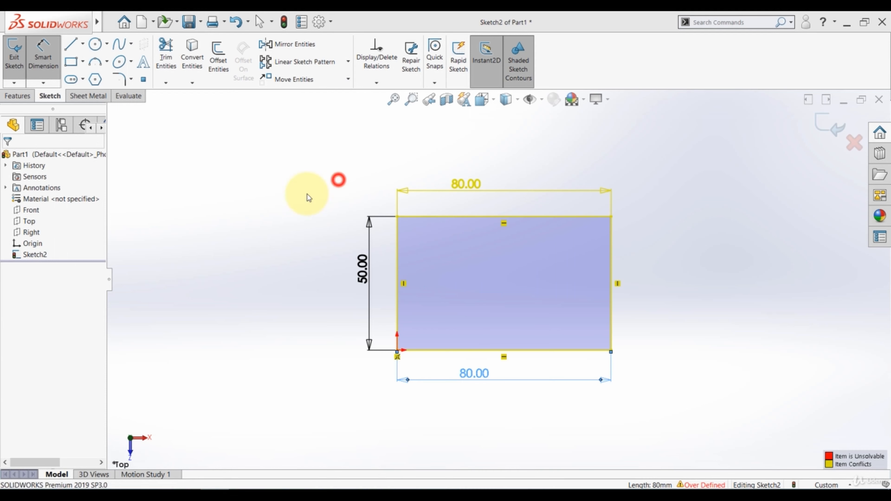
click(266, 225)
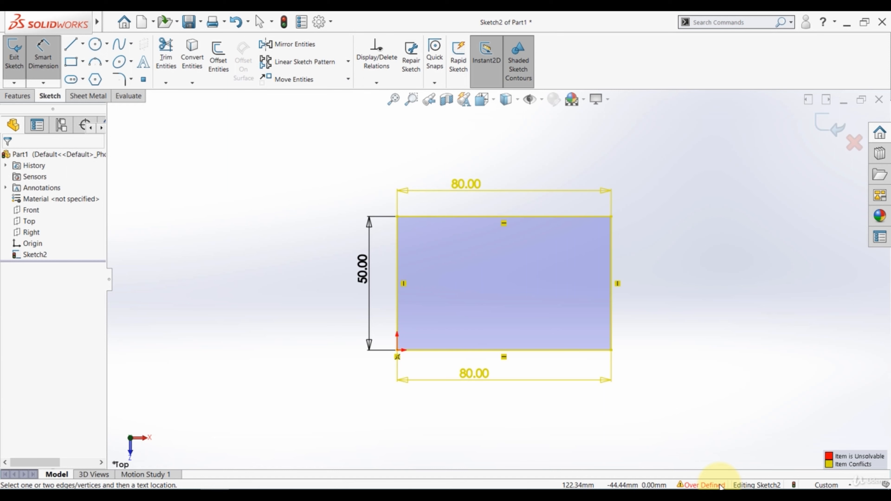
Move the lower and upper width dimensions farther away from the rectangle, and end Smart Dimension.
drag(473, 379, 493, 399)
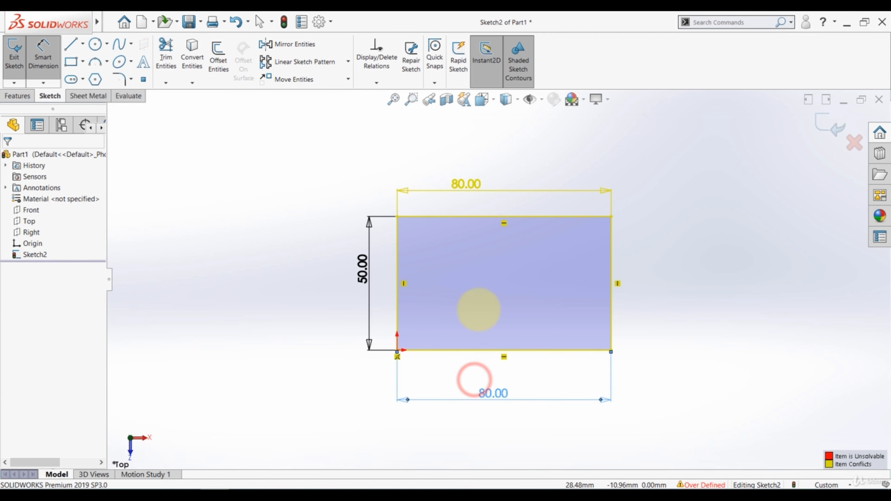
drag(459, 183, 480, 172)
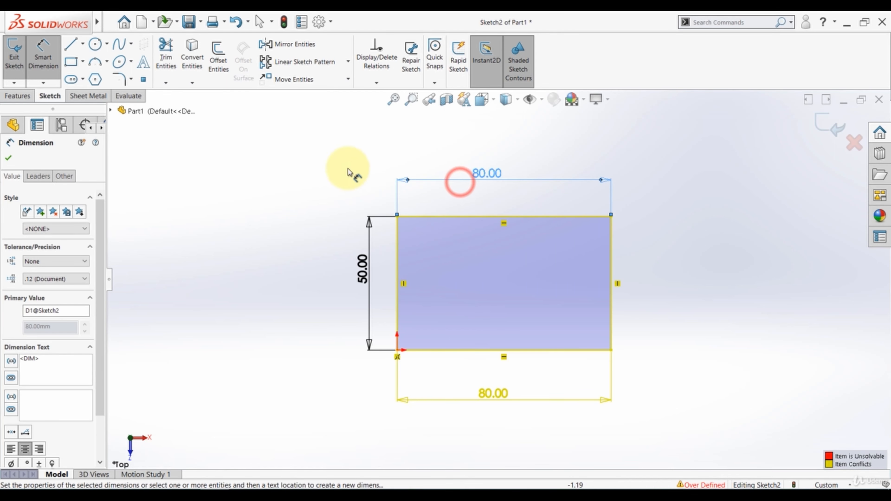
click(329, 170)
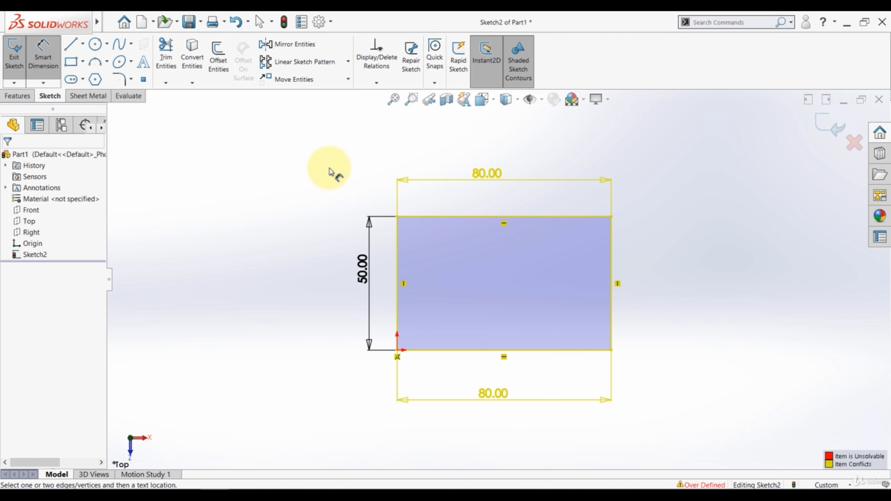
click(53, 62)
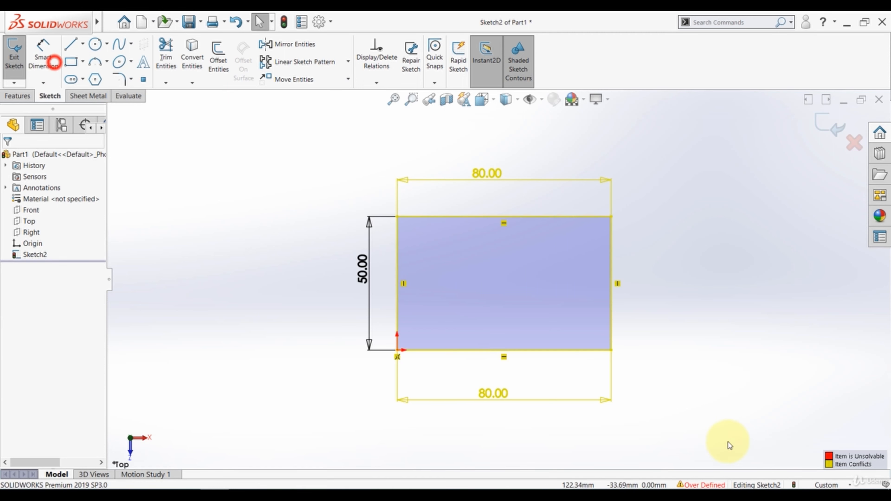
Diagnose the over-defined sketch with SketchXpert, and switch to Manual Repair to list the conflicting relations and dimensions.
click(700, 485)
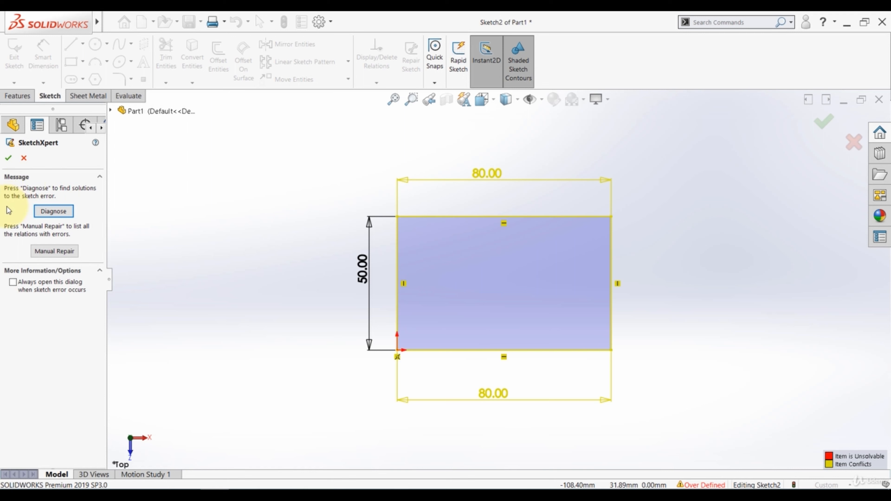
click(47, 214)
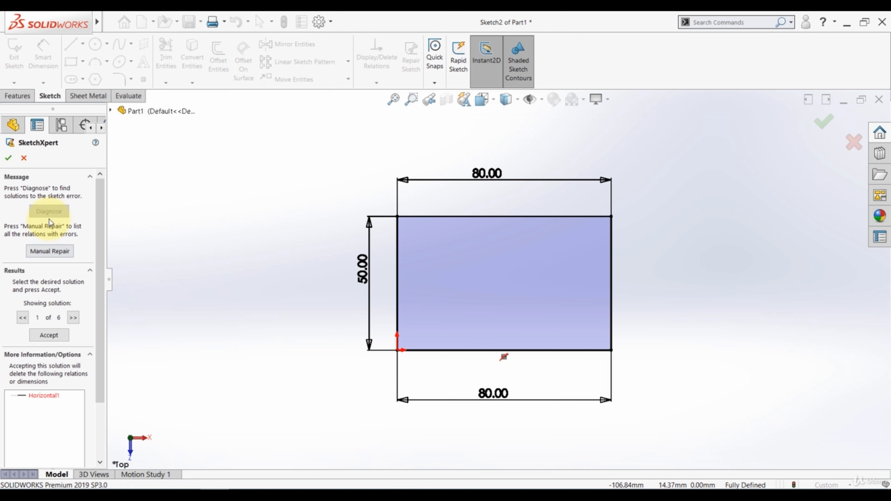
click(37, 254)
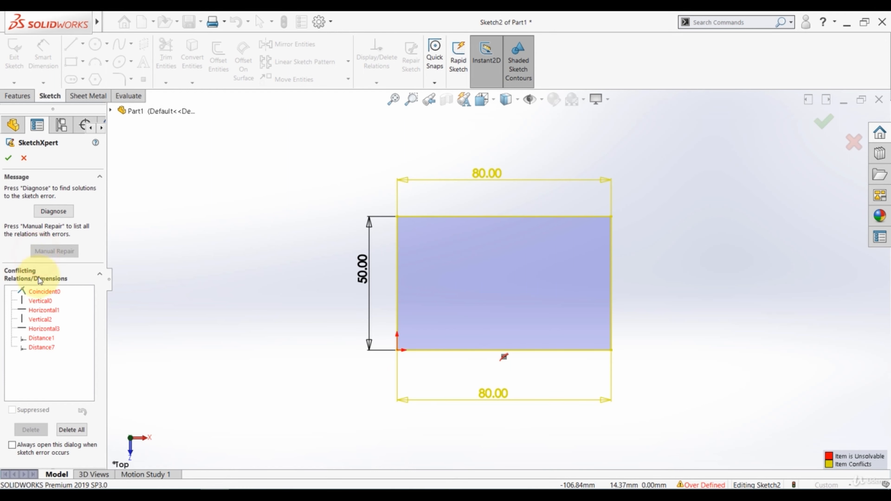
Examine which edge, point or dimension each conflicting entry refers to, from Coincident0 through Distance7.
click(42, 293)
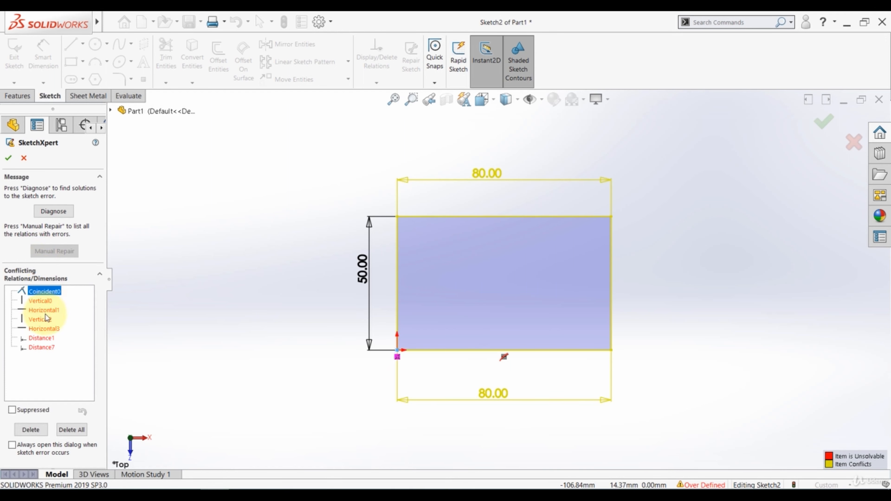
click(40, 301)
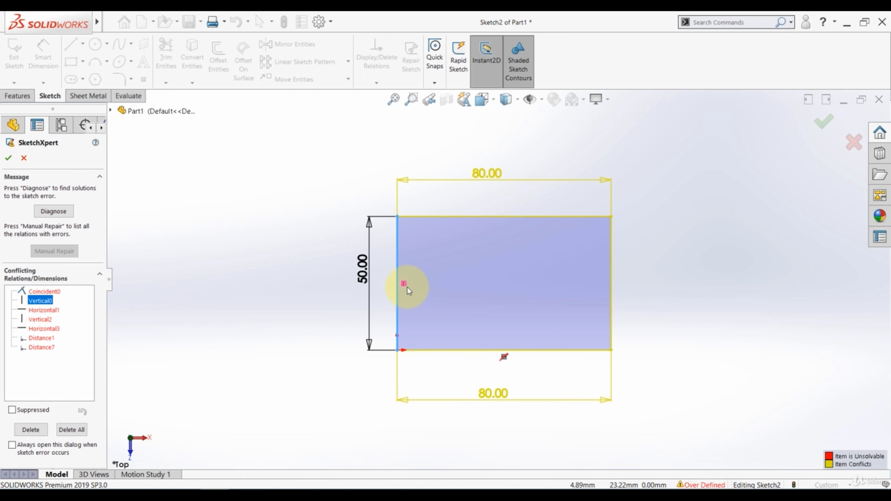
click(39, 310)
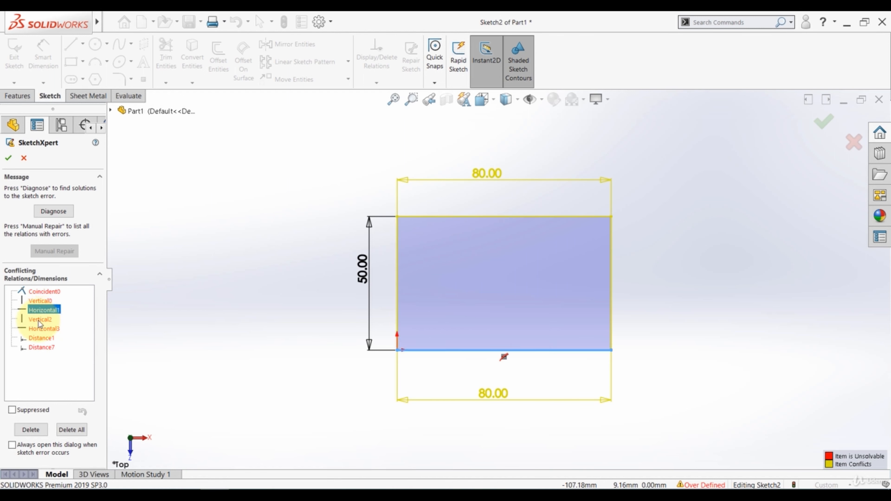
click(40, 321)
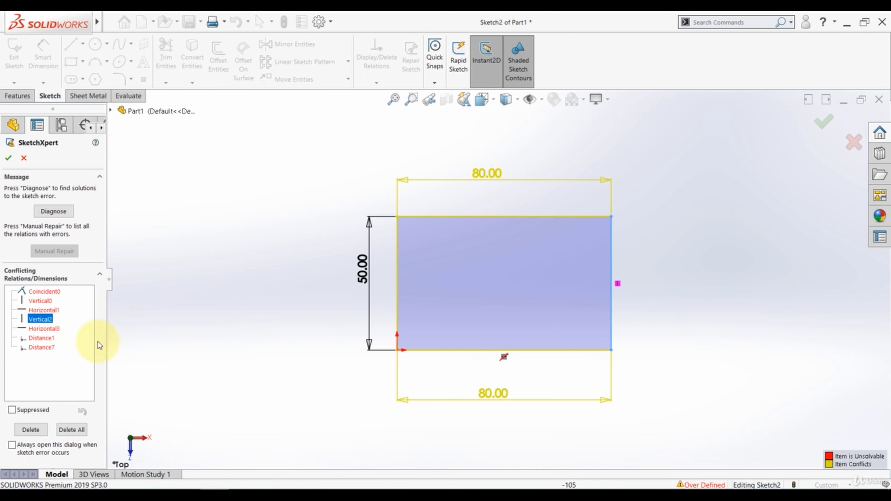
click(49, 330)
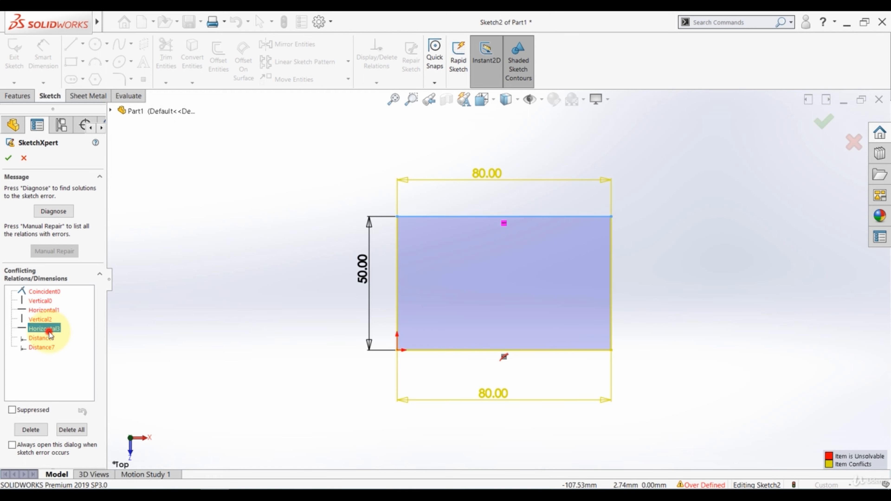
click(39, 338)
click(41, 347)
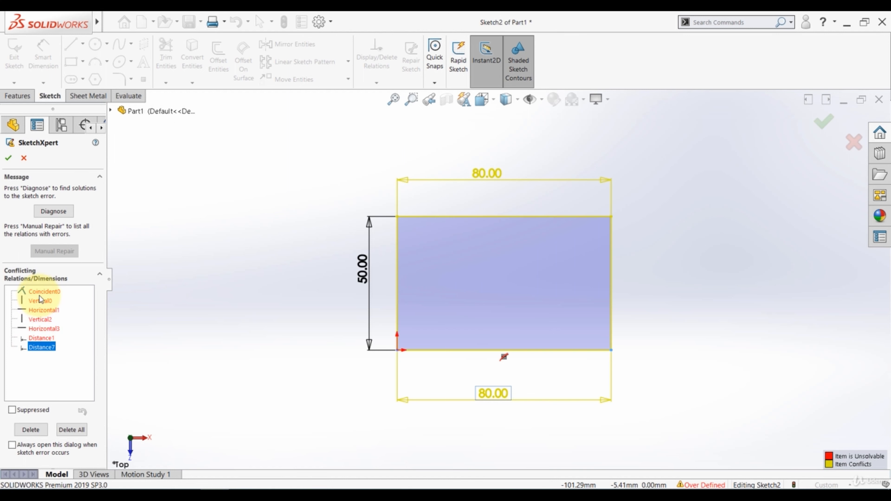
click(39, 338)
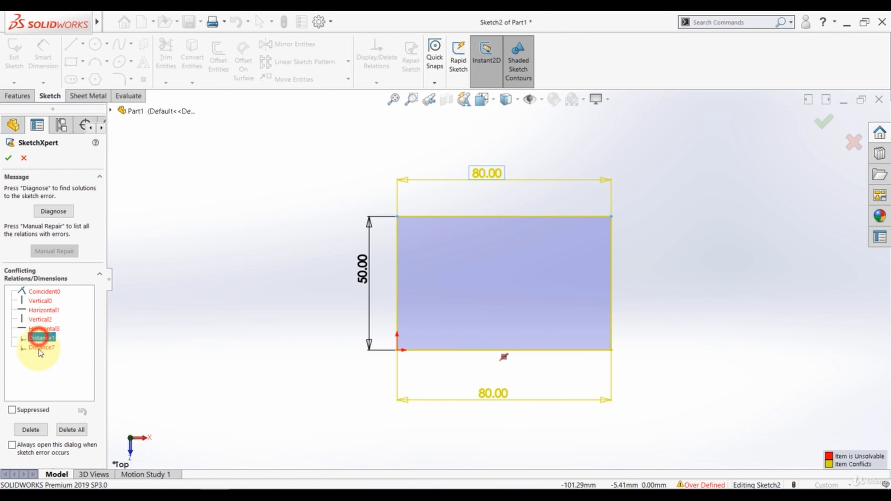
click(39, 350)
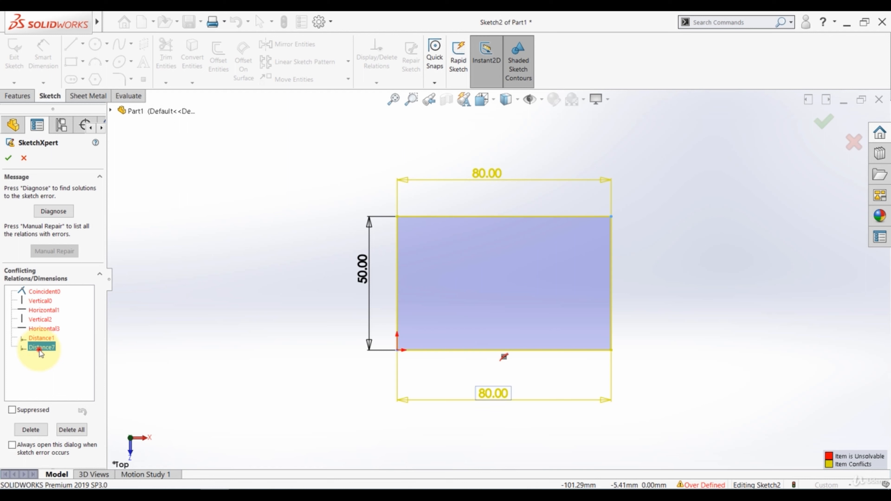
click(48, 338)
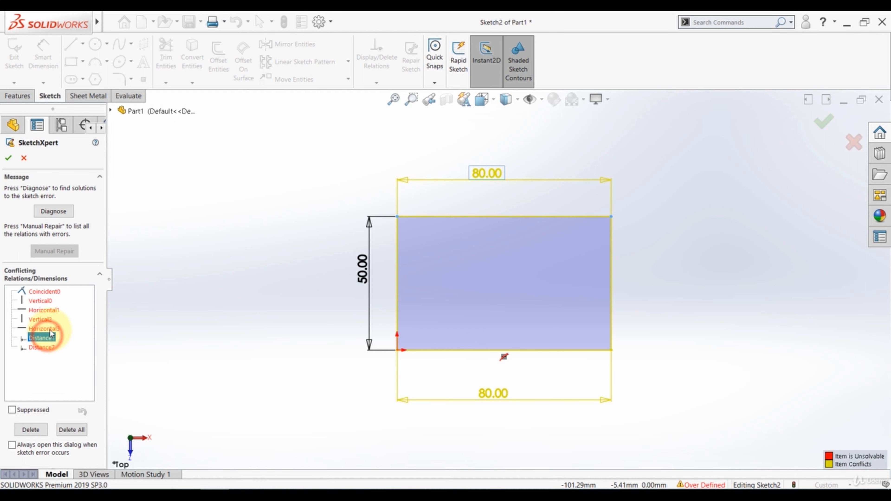
Delete the conflicting lower width dimension, Distance7, and close SketchXpert.
click(41, 349)
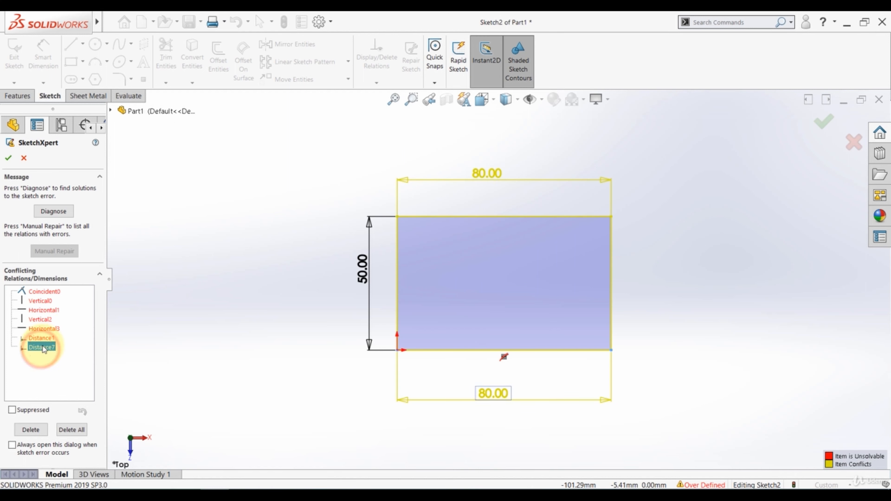
click(31, 430)
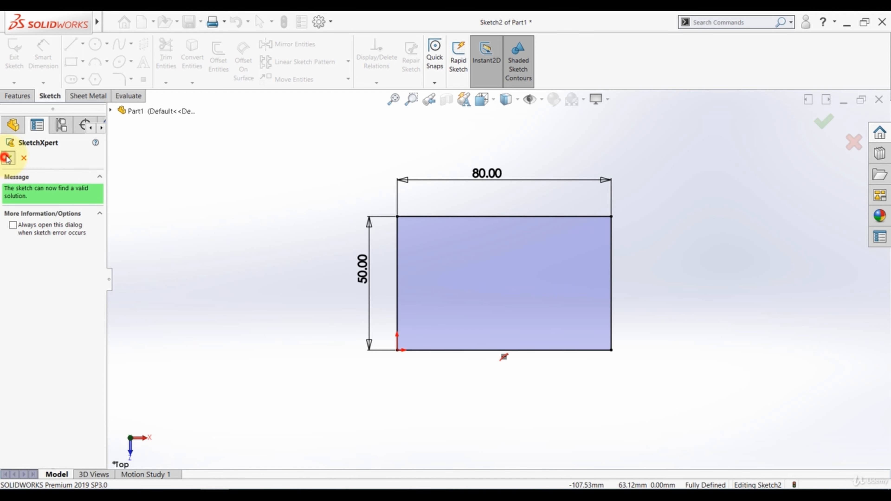
click(20, 157)
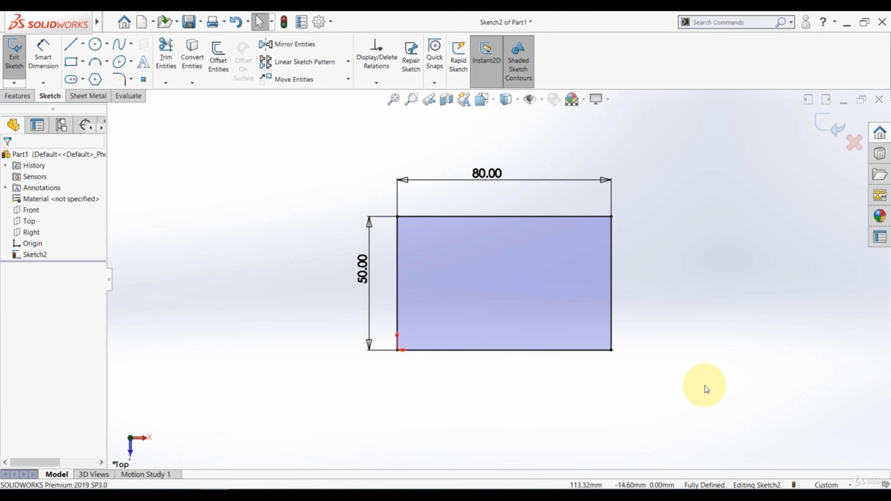
Add a Parallel relation between the rectangle's right vertical edge and its lower horizontal edge.
click(611, 299)
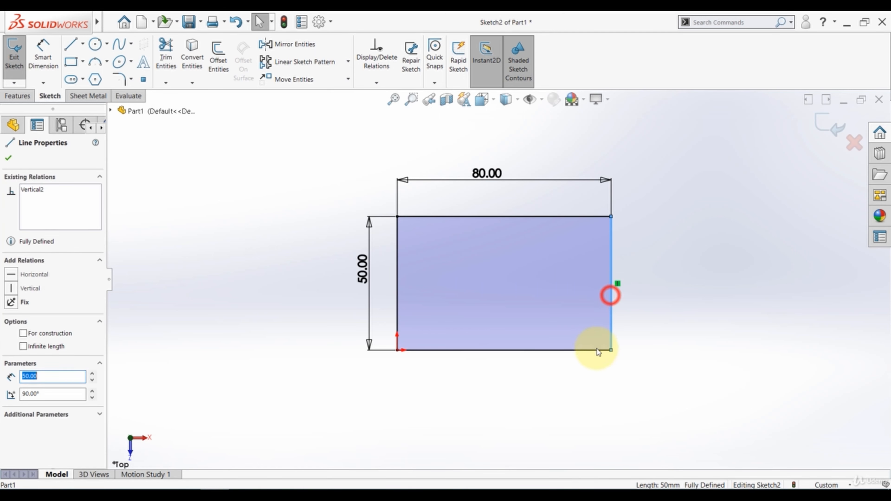
ctrl+click(596, 350)
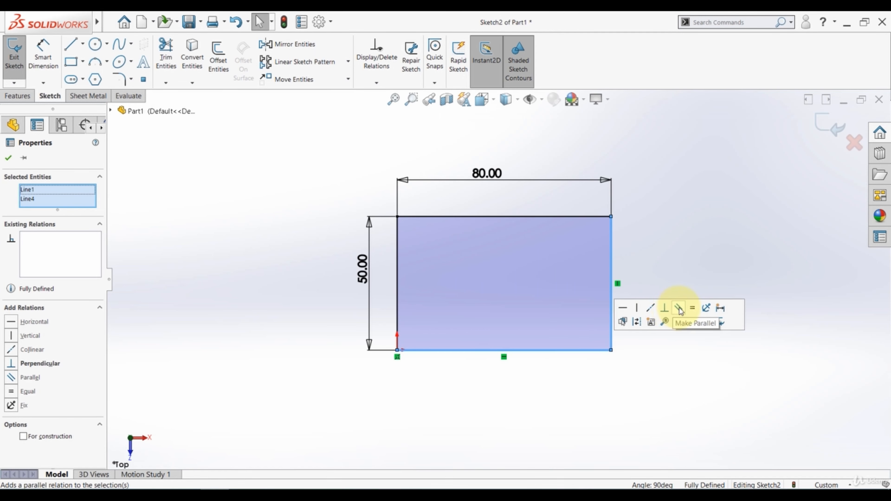
click(678, 308)
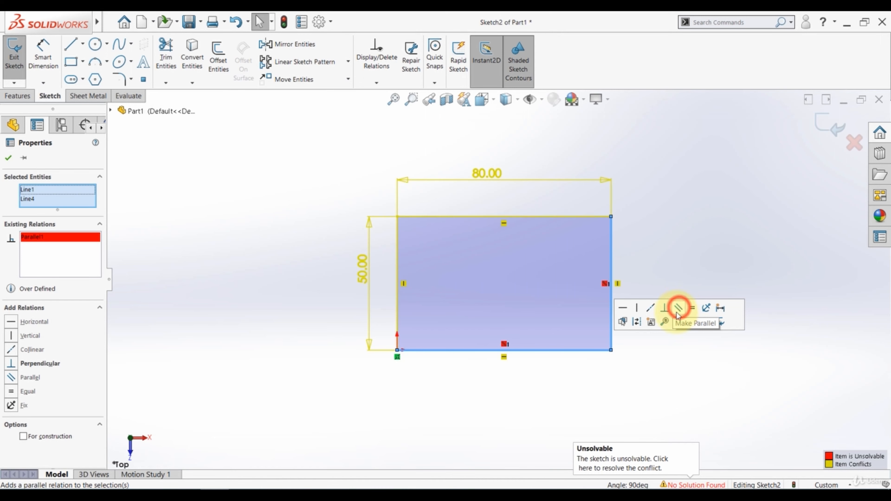
click(625, 381)
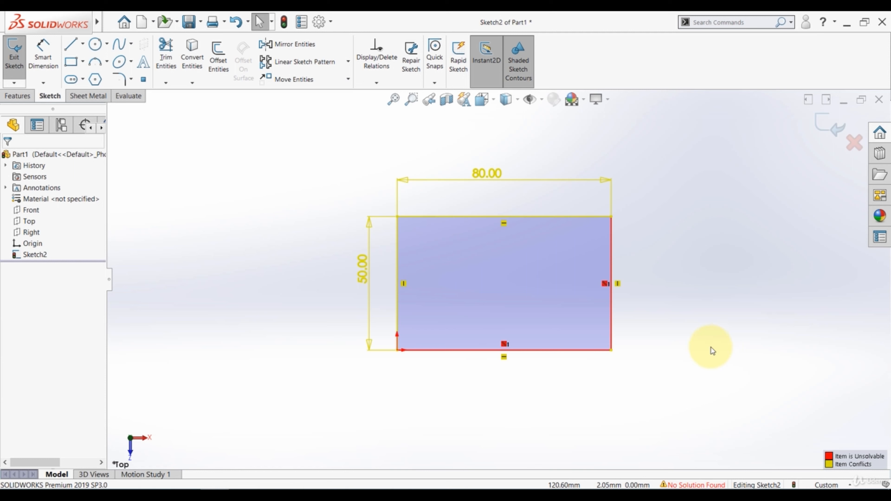
Diagnose the unsolvable sketch with SketchXpert, and preview all proposed solutions until returning to the one that removes Parallel1.
click(681, 485)
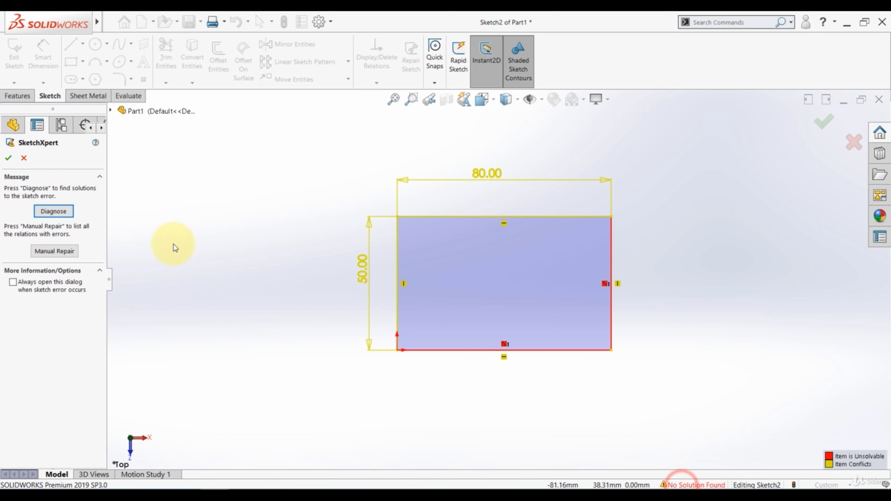
click(63, 214)
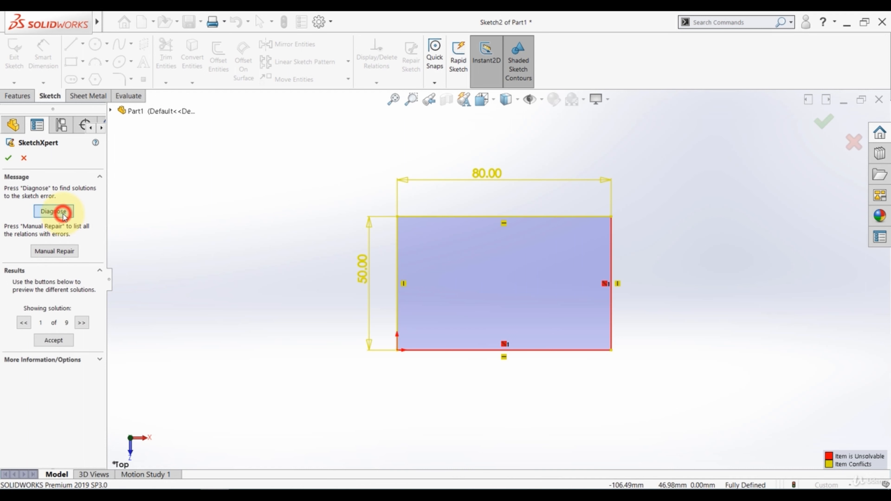
click(72, 318)
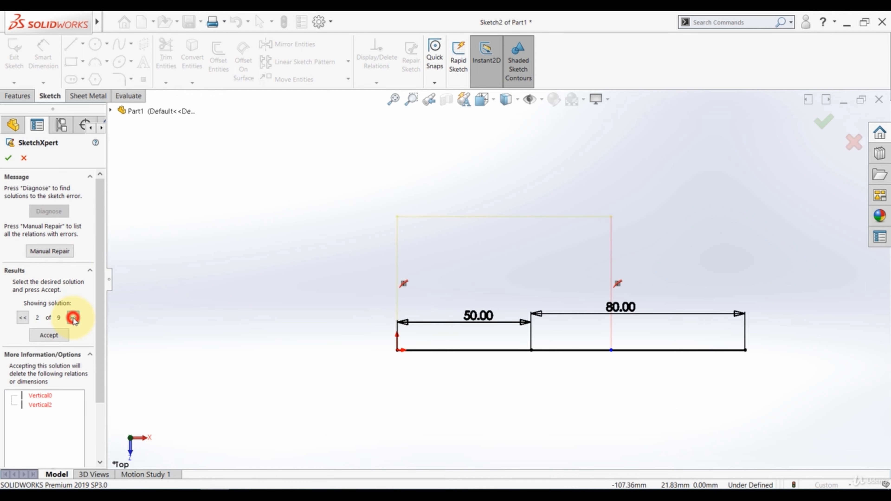
click(72, 318)
click(72, 318)
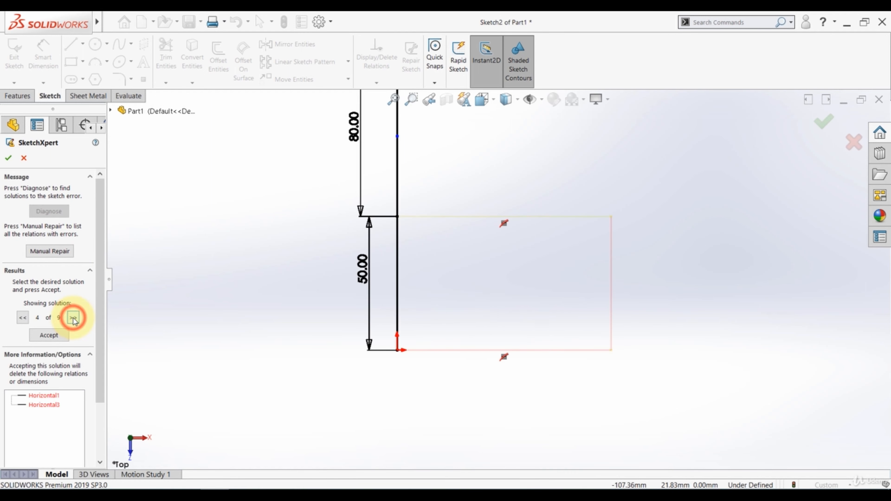
click(72, 317)
click(73, 317)
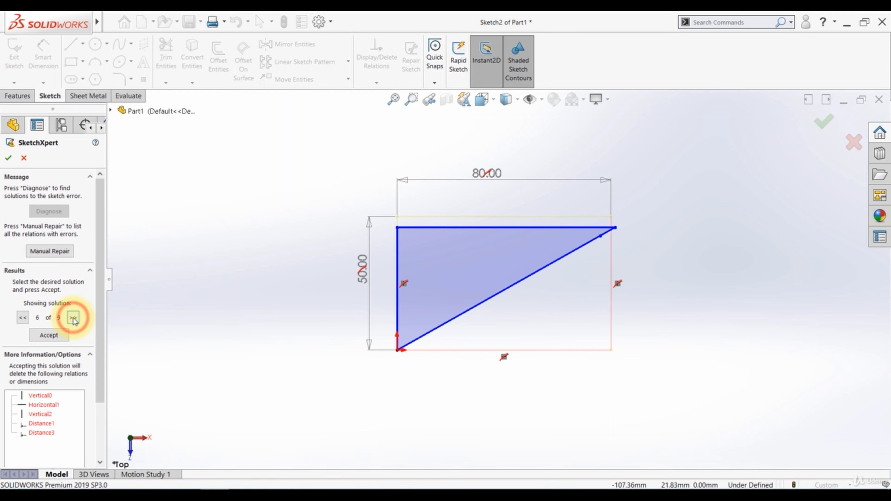
click(72, 317)
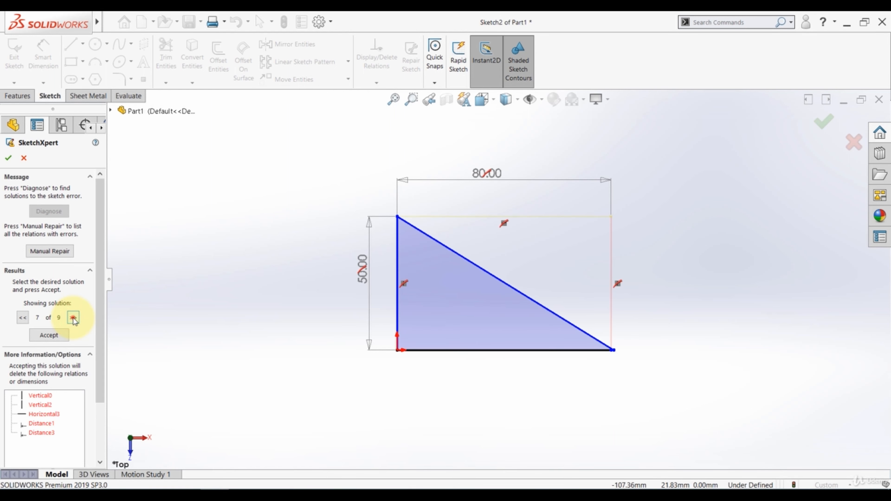
click(73, 317)
click(73, 318)
click(73, 318)
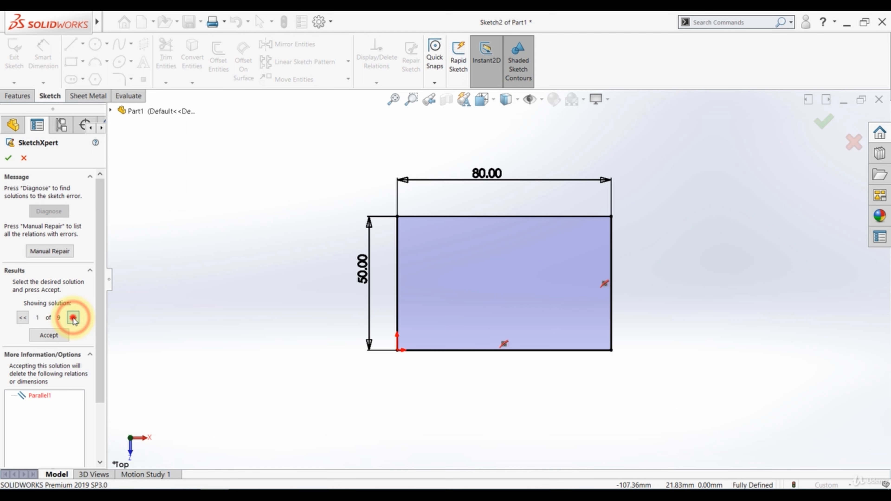
Browse forward and backward through more of SketchXpert's proposed solutions and compare the relations each would delete.
click(72, 317)
click(22, 318)
click(23, 318)
click(22, 318)
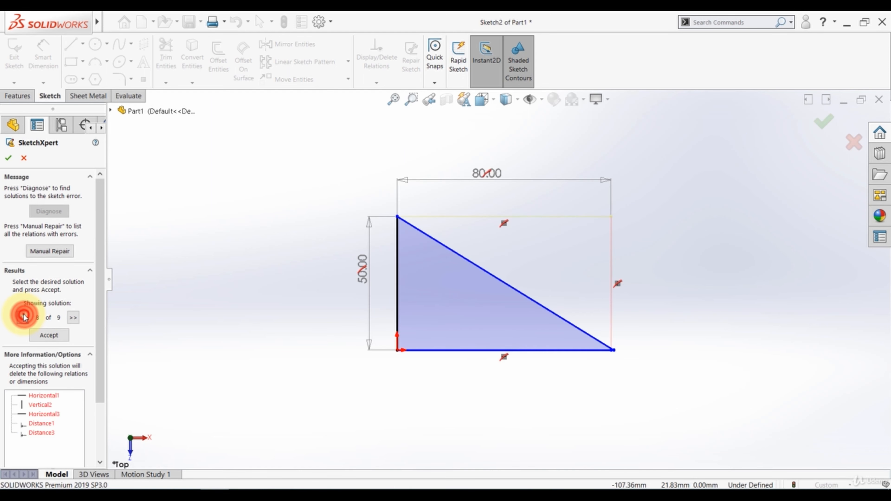
List the conflicting relations for manual repair and check which geometry the Distance and Vertical2 entries refer to.
click(41, 253)
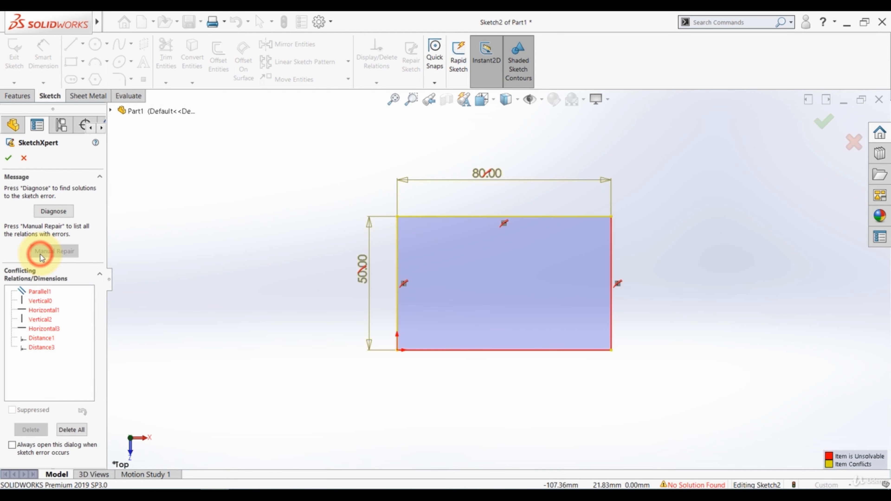
click(40, 347)
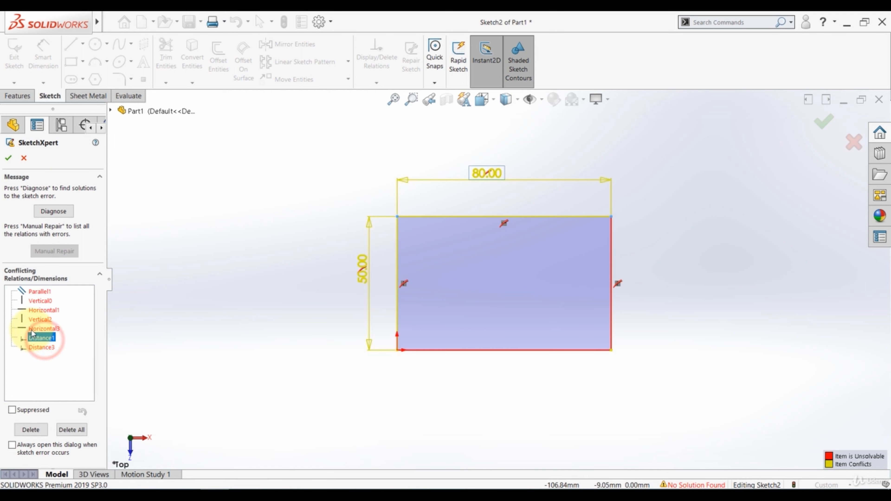
click(34, 318)
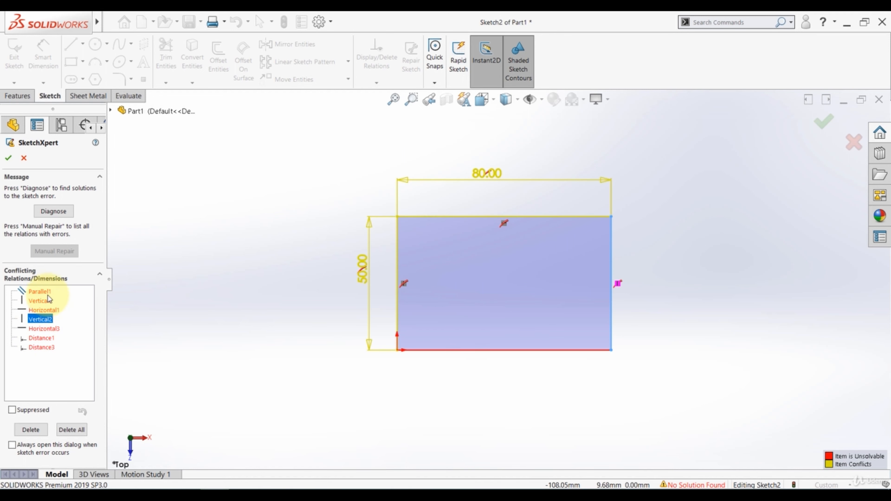
Delete the conflicting Parallel1 relation and close SketchXpert.
click(39, 292)
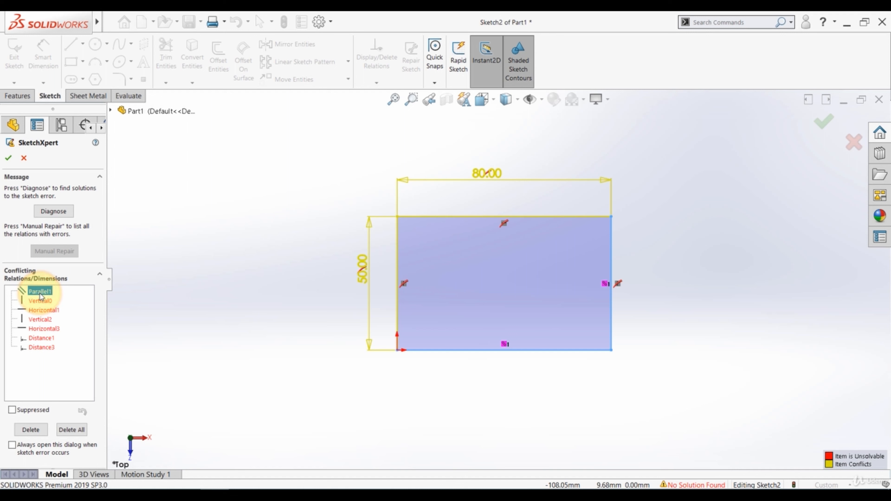
click(31, 429)
click(8, 158)
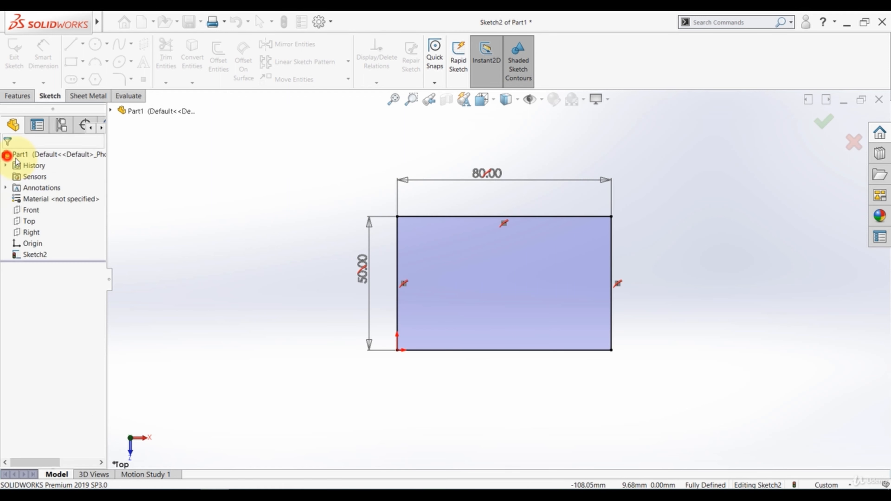
click(175, 272)
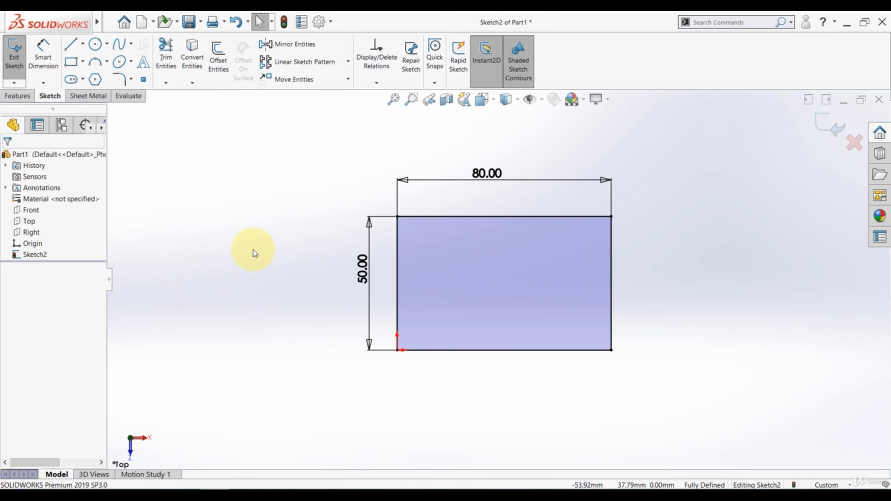
Add a Parallel relation again between the rectangle's right vertical edge and its lower horizontal edge.
click(610, 295)
ctrl+click(574, 350)
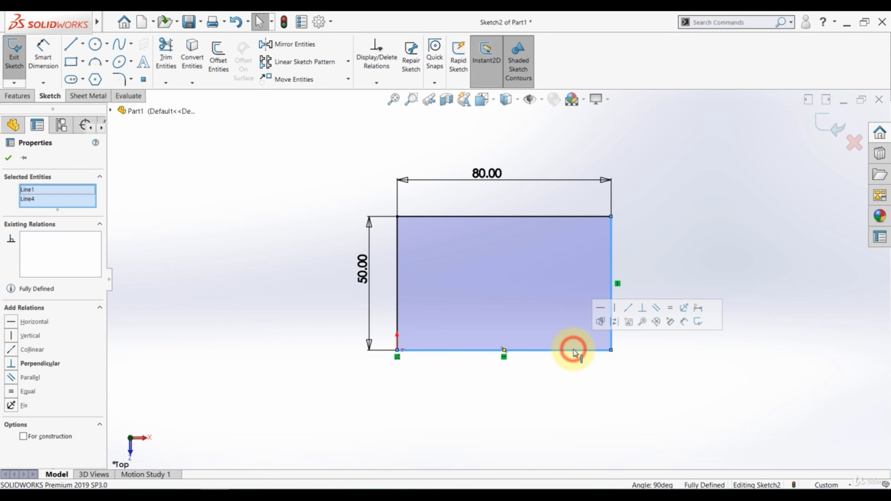
click(655, 308)
click(686, 213)
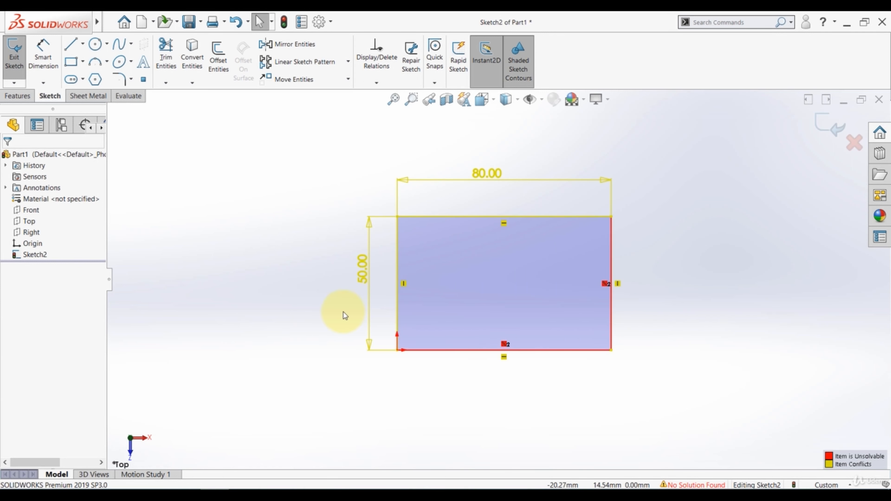
Delete the conflicting Parallel relation directly from its symbol beside the rectangle's right edge.
click(604, 285)
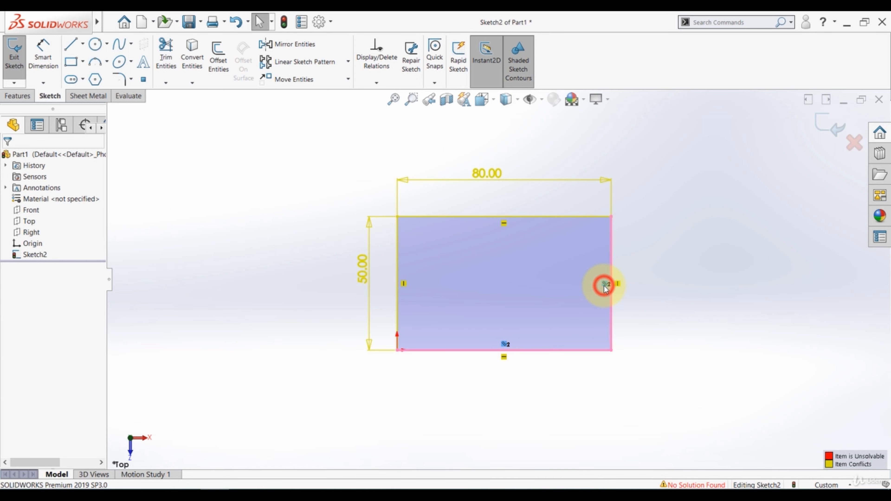
key(Delete)
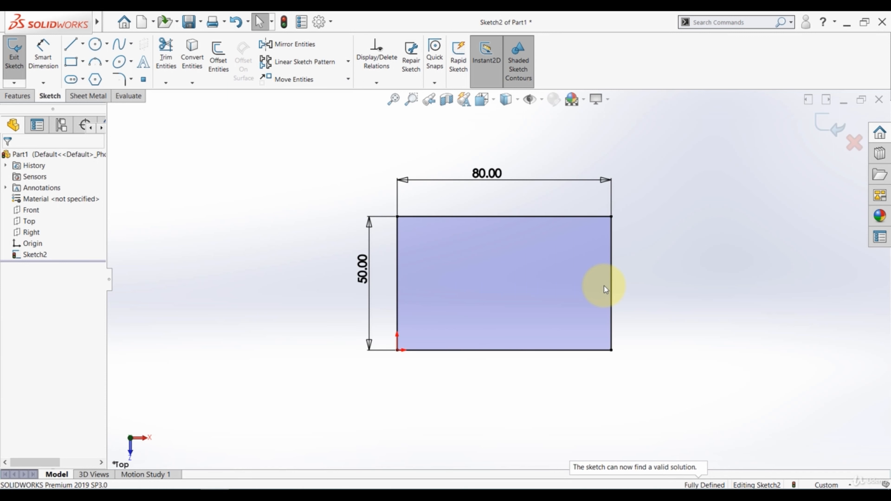
click(717, 267)
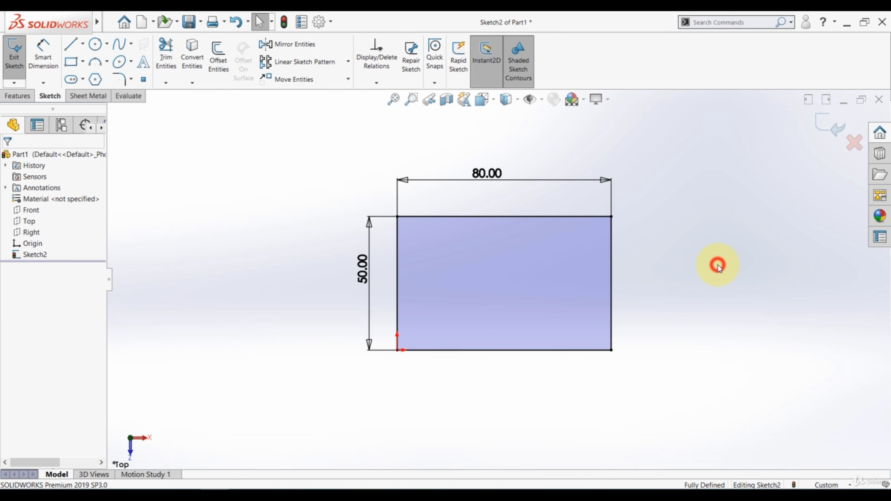
Delete the 80 mm width dimension above the rectangle.
key(f)
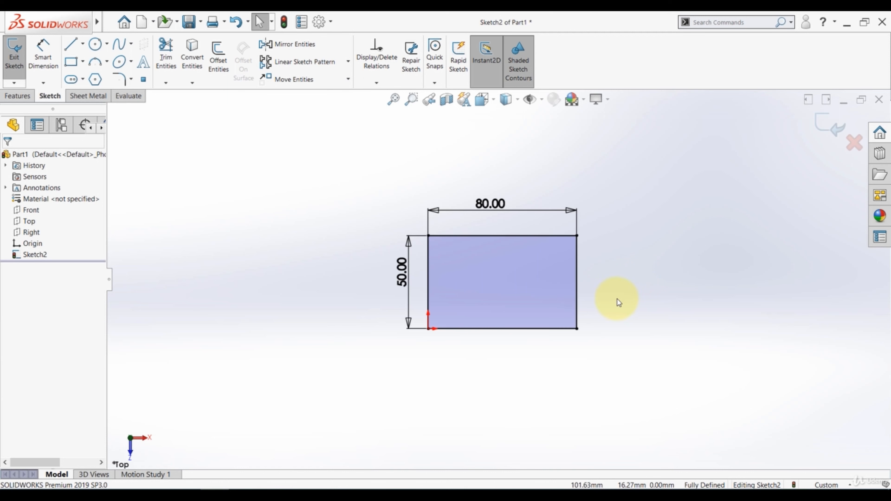
scroll(602, 299, down, 2)
scroll(603, 299, up, 1)
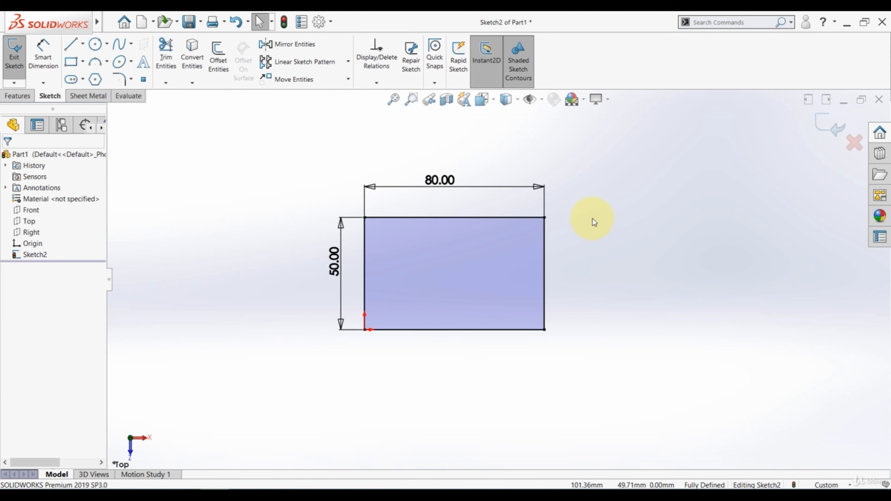
click(501, 190)
key(Delete)
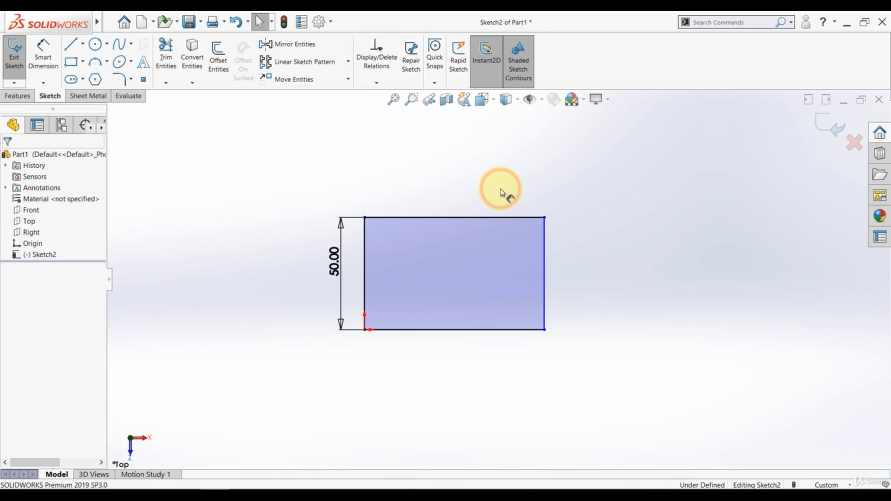
Add an Equal relation between the rectangle's upper horizontal edge and its left vertical edge.
click(433, 217)
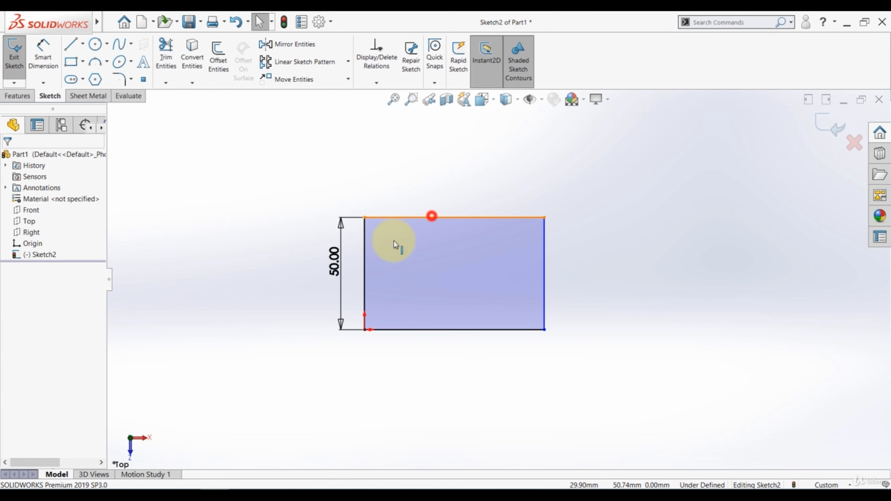
click(363, 241)
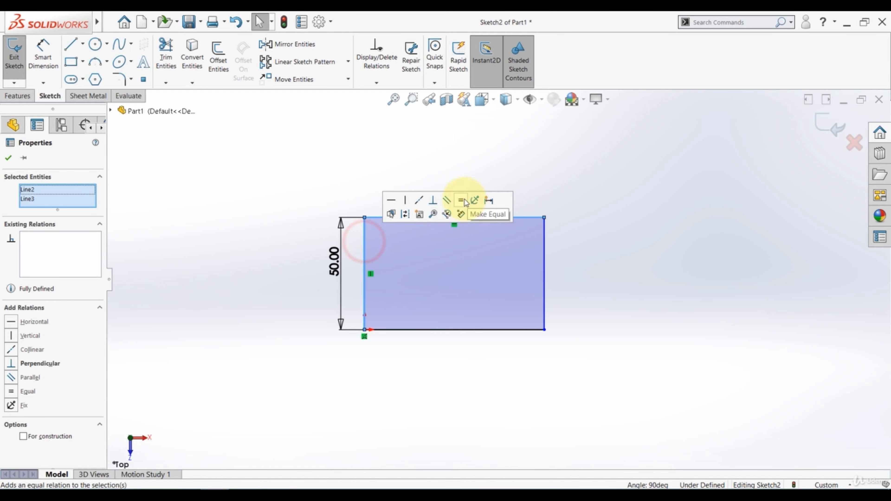
click(455, 199)
click(393, 163)
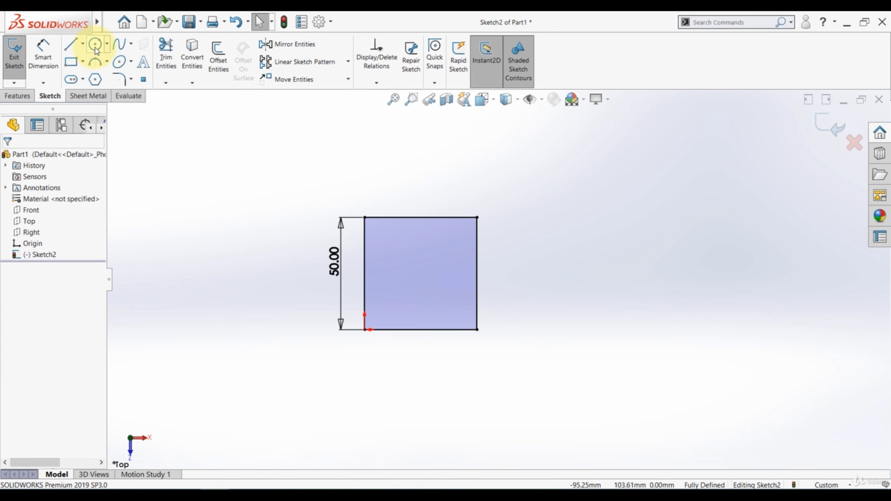
Draw a 3 Point Arc between the square's two upper corners, bulging above the upper edge.
click(95, 62)
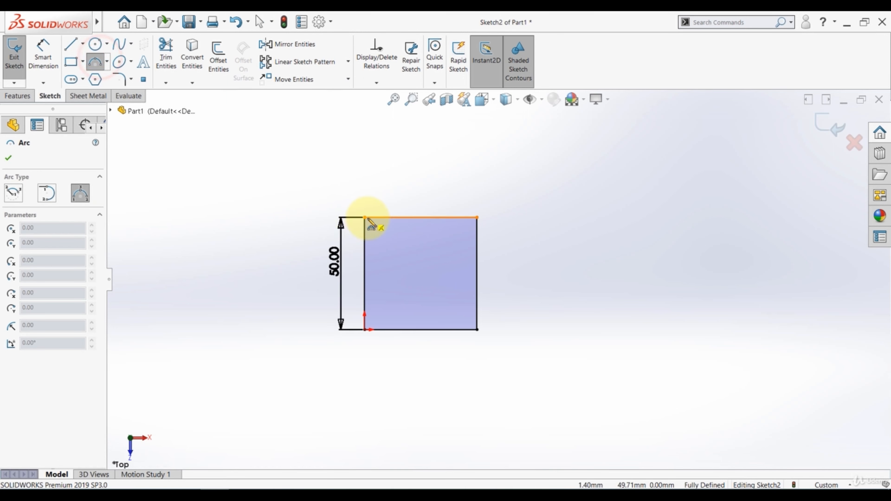
click(364, 218)
click(477, 217)
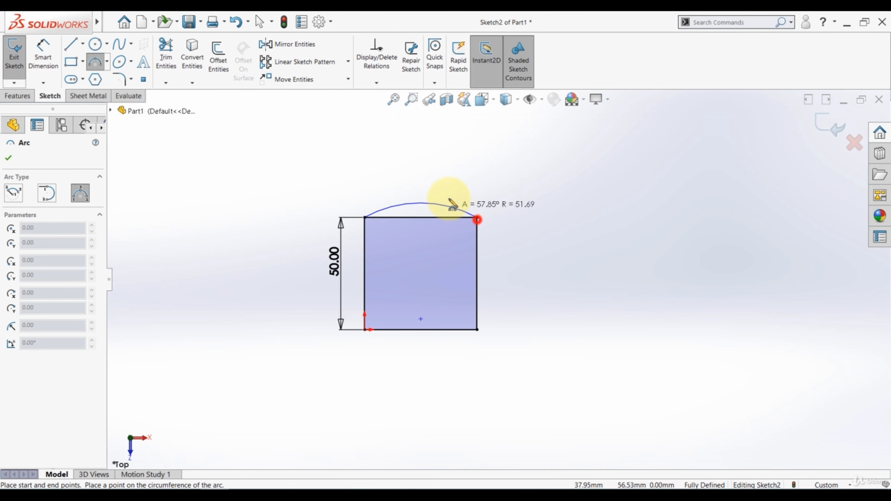
click(451, 182)
key(Escape)
Add a Midpoint relation between the arc's centre point and the square's upper edge.
click(421, 228)
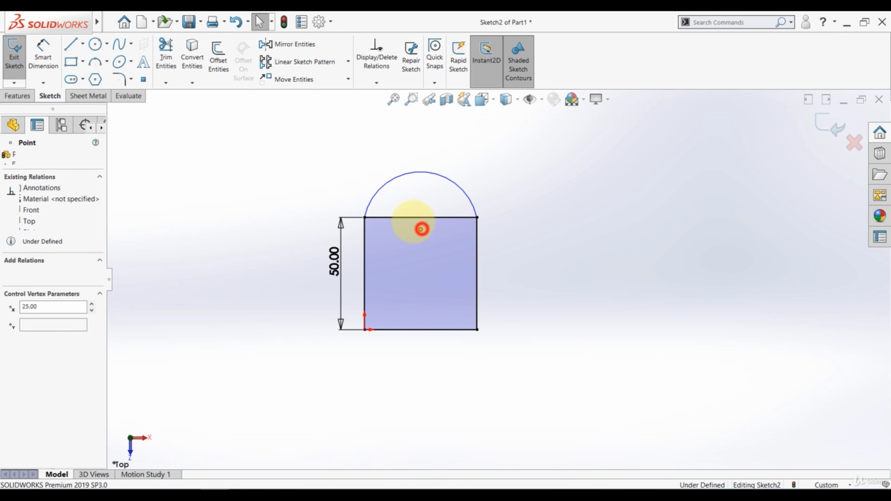
ctrl+click(414, 217)
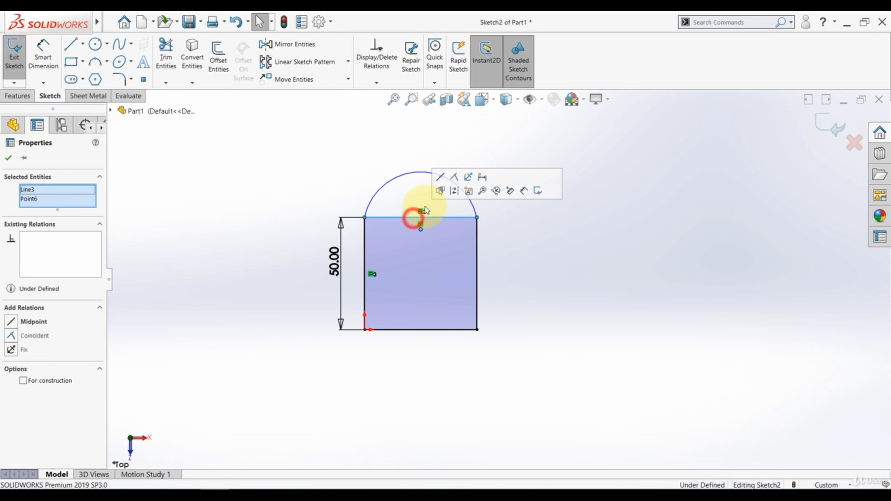
click(439, 179)
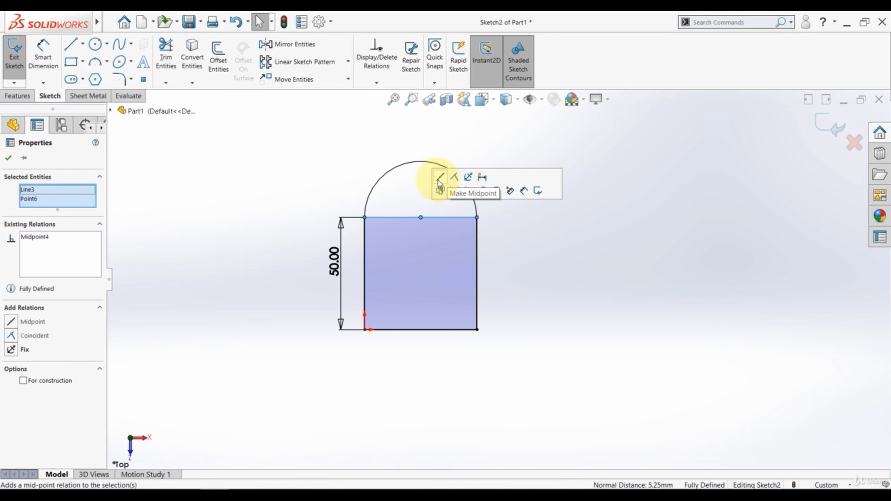
click(605, 279)
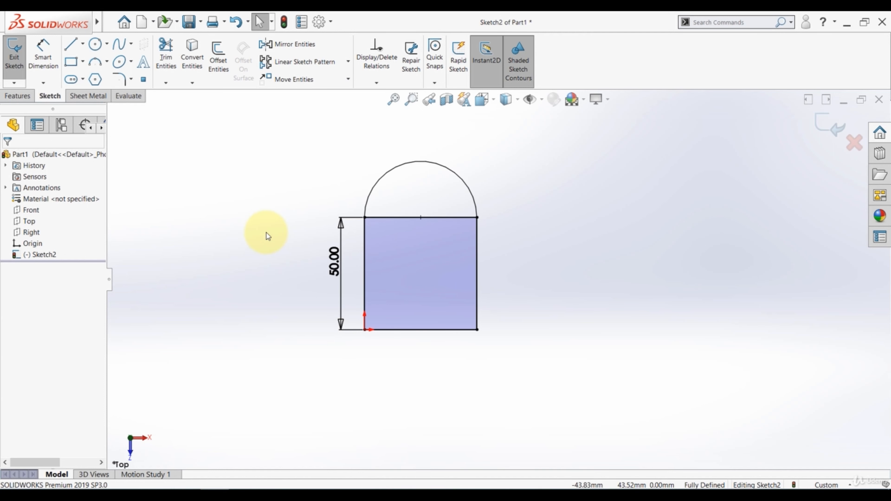
Dimension the arc's radius as a driven dimension placed above and outside the arc.
click(43, 53)
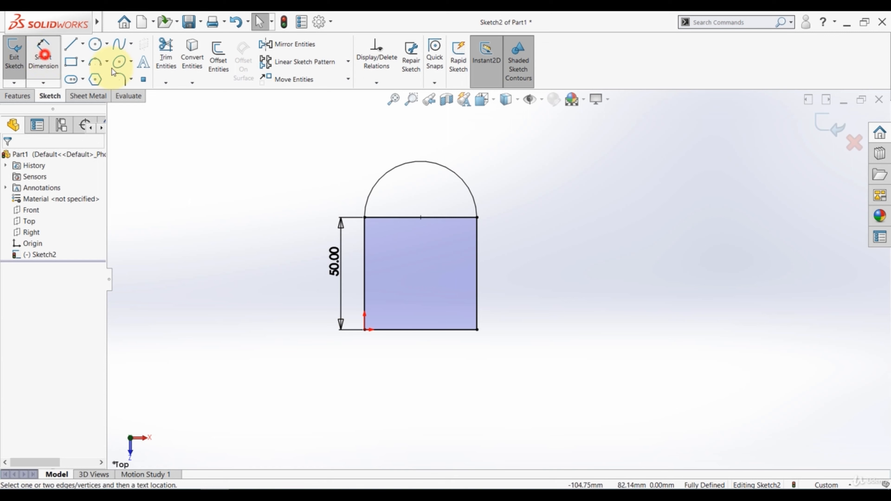
click(409, 162)
click(491, 144)
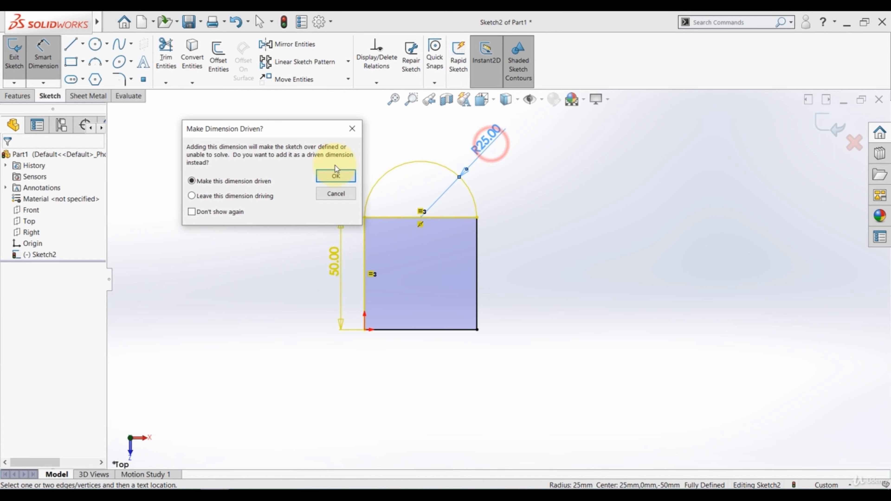
click(333, 175)
key(Escape)
key(Escape)
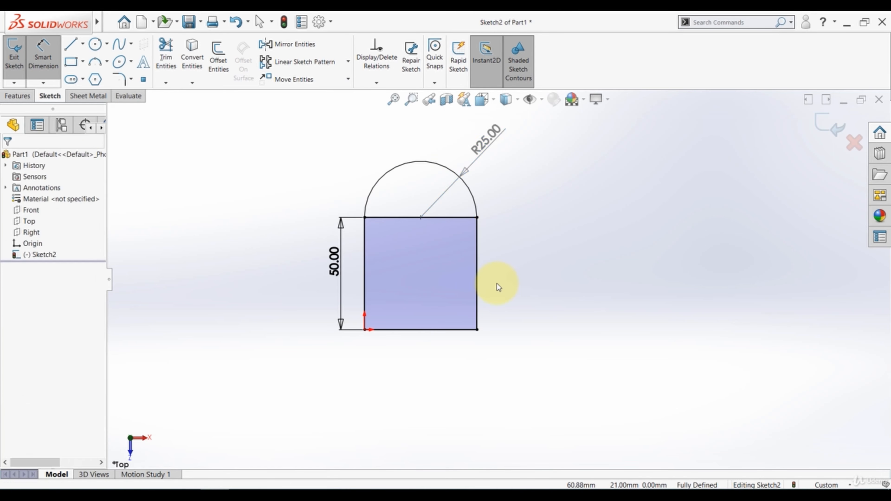
Add a Perpendicular relation between the square's upper and lower horizontal edges.
click(476, 287)
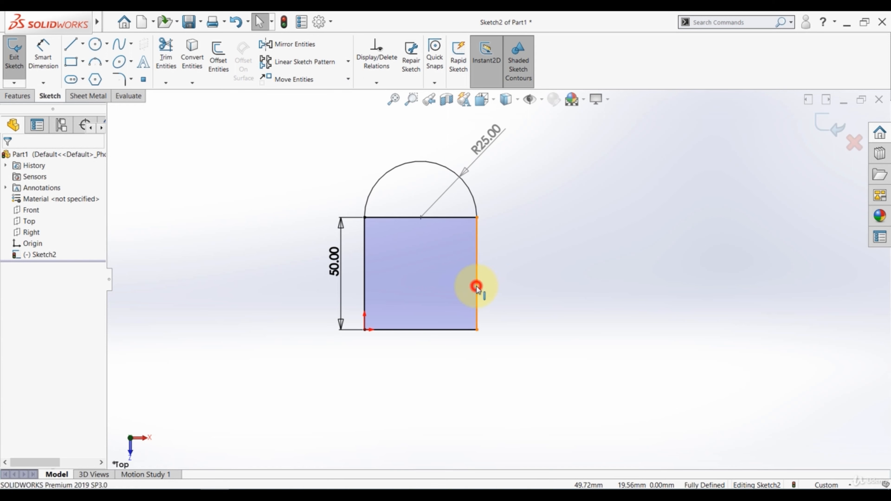
click(463, 216)
click(408, 329)
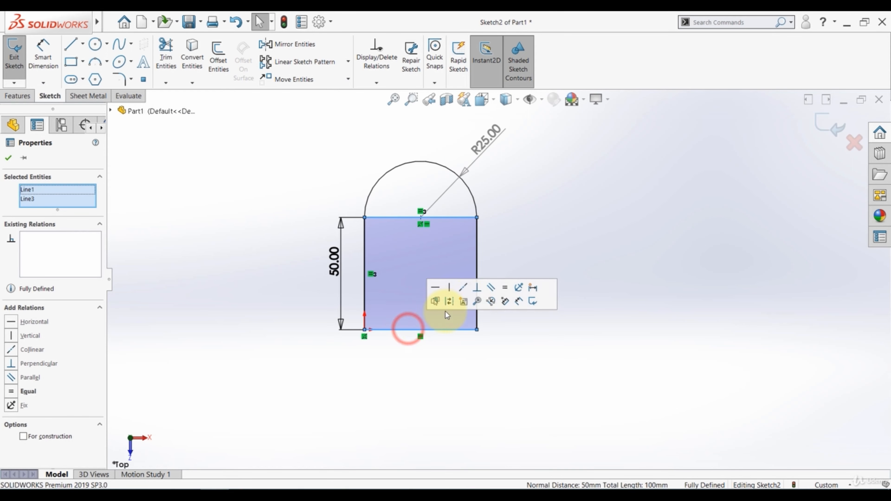
click(476, 289)
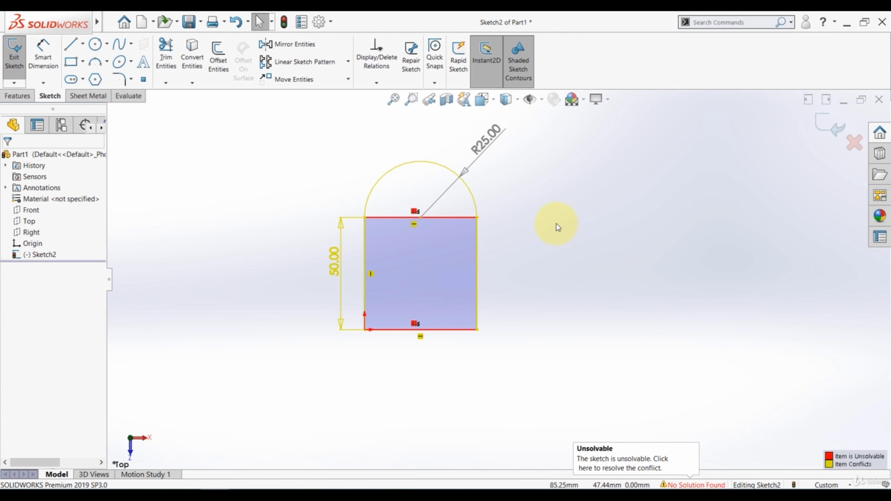
Diagnose the unsolvable sketch with SketchXpert, check the edges of Perpendicular5 and preview the proposed solutions up to the third.
click(692, 484)
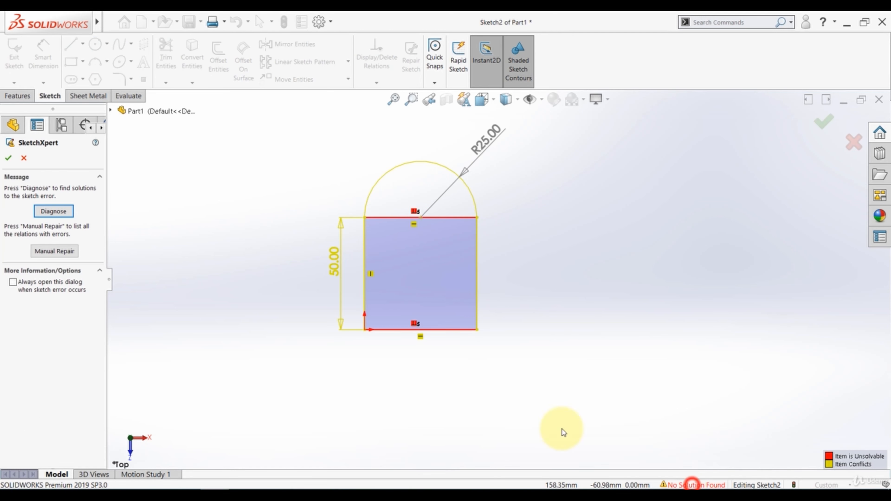
click(57, 213)
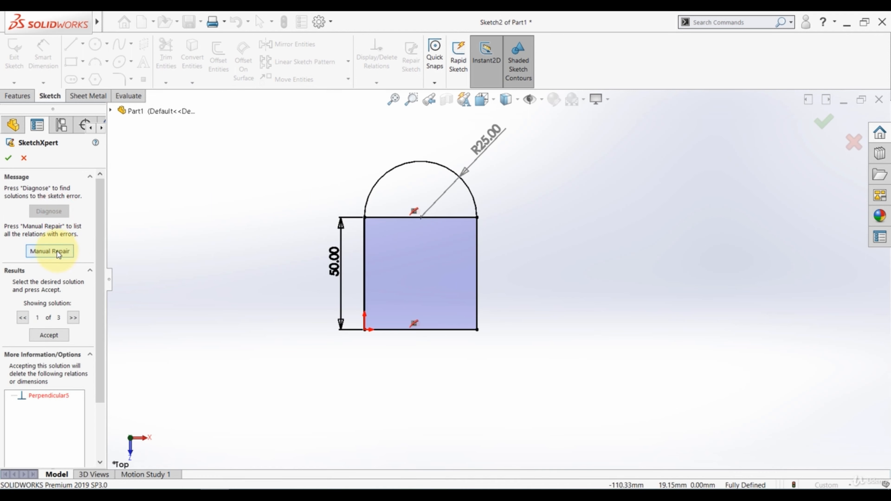
scroll(96, 296, down, 3)
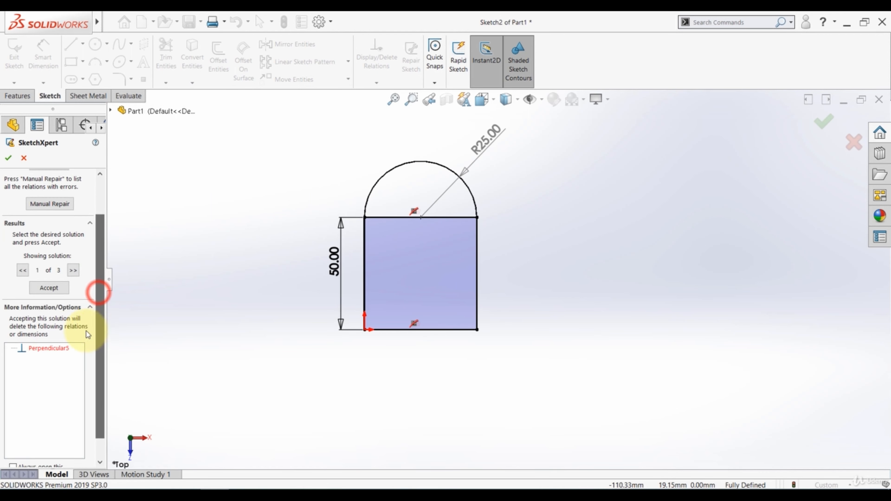
click(49, 348)
click(73, 270)
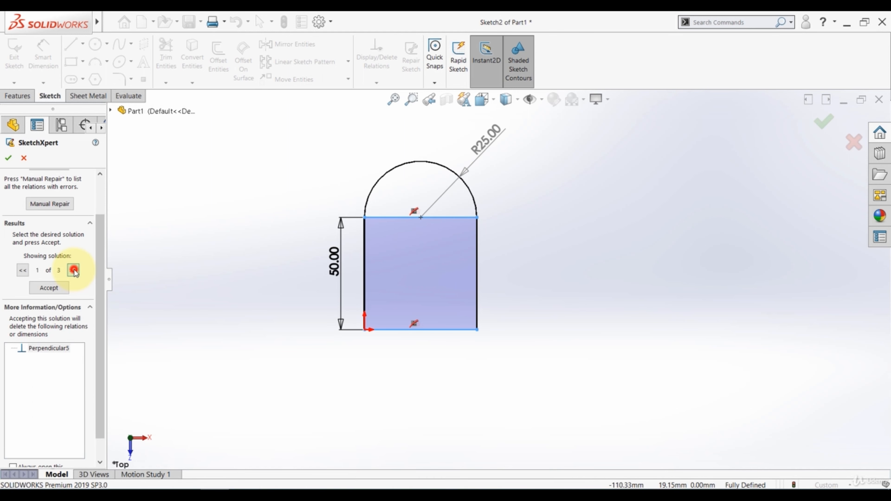
click(73, 270)
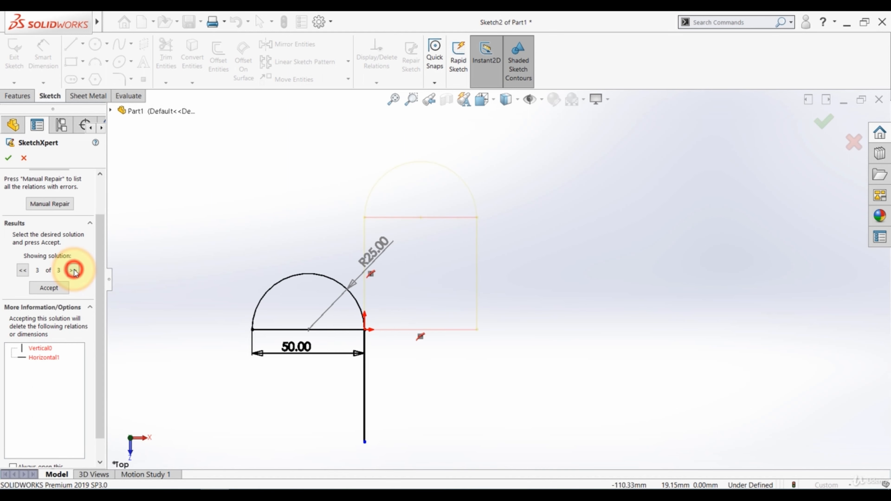
Compare the second and third proposed SketchXpert solutions again and return to the first one.
click(24, 270)
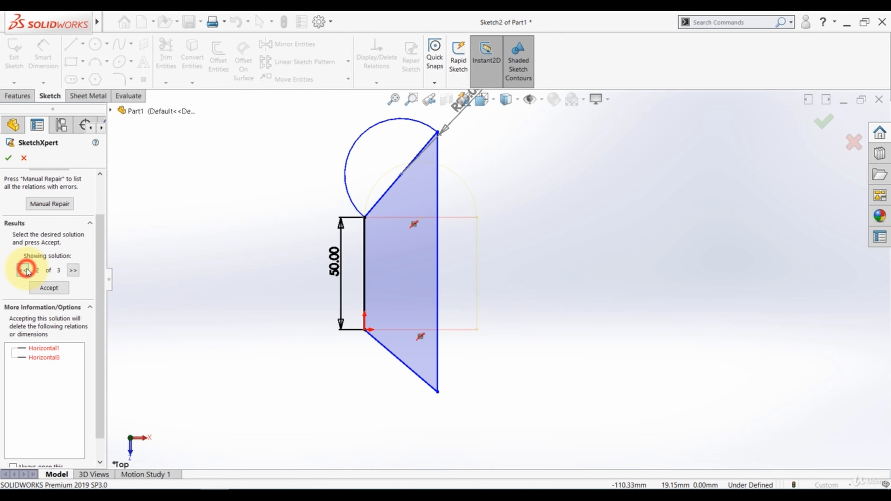
click(74, 271)
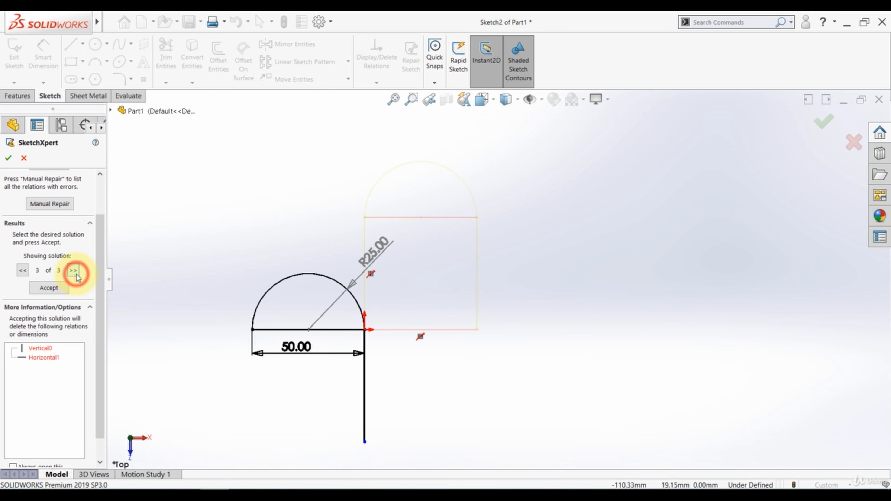
click(24, 270)
click(23, 270)
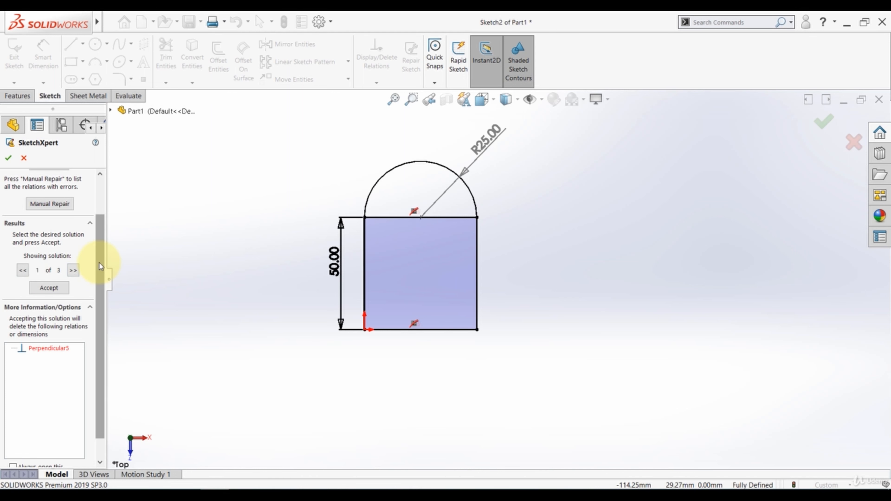
Use Manual Repair to delete the conflicting Perpendicular5 relation, and close SketchXpert with the repair accepted.
drag(102, 260, 112, 220)
click(51, 251)
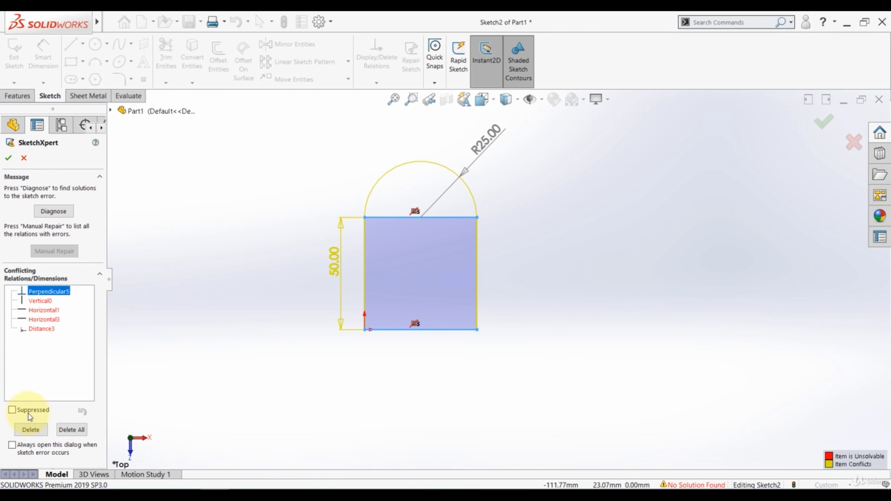
click(28, 432)
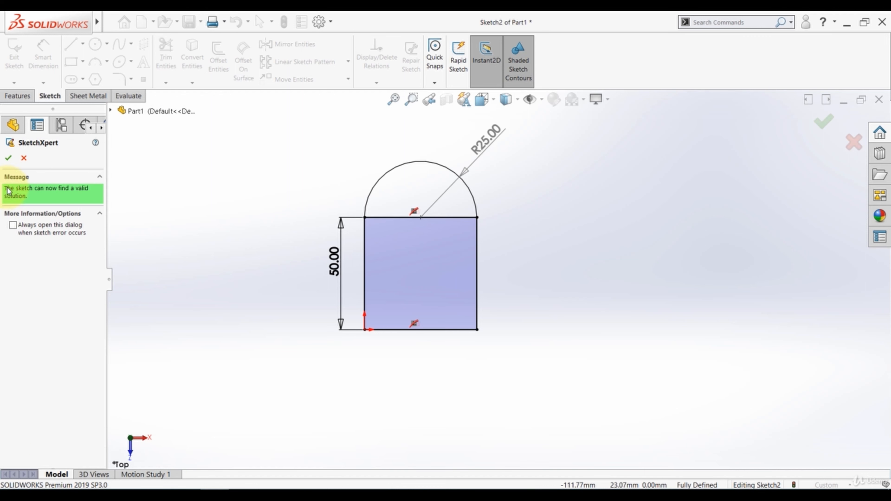
click(10, 159)
click(191, 249)
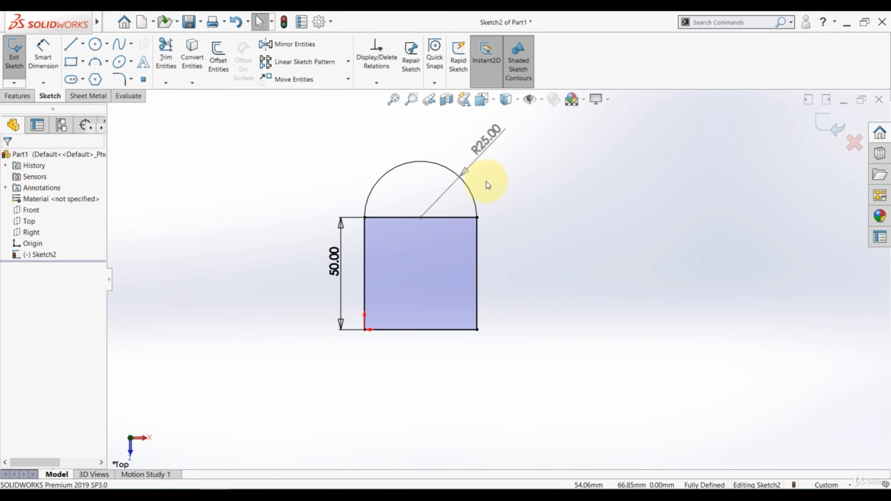
Try to edit the value of the arc's driven radius dimension, and delete that dimension from the sketch.
double_click(495, 147)
click(513, 255)
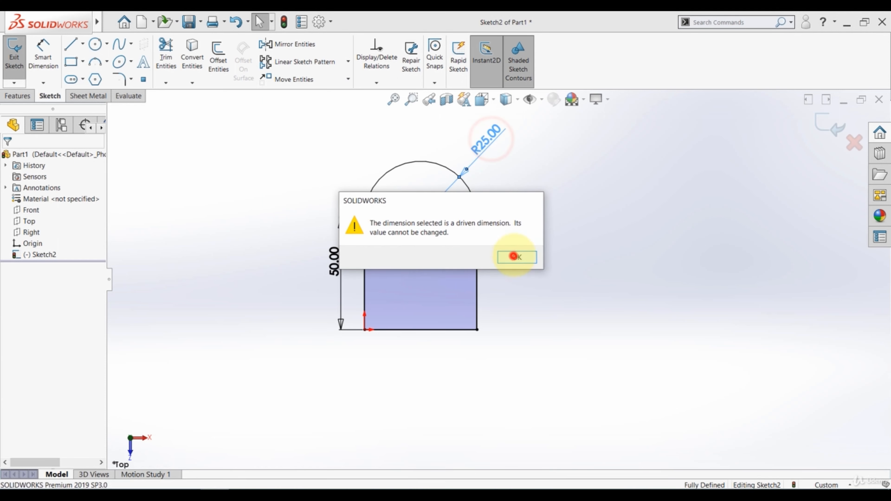
double_click(482, 154)
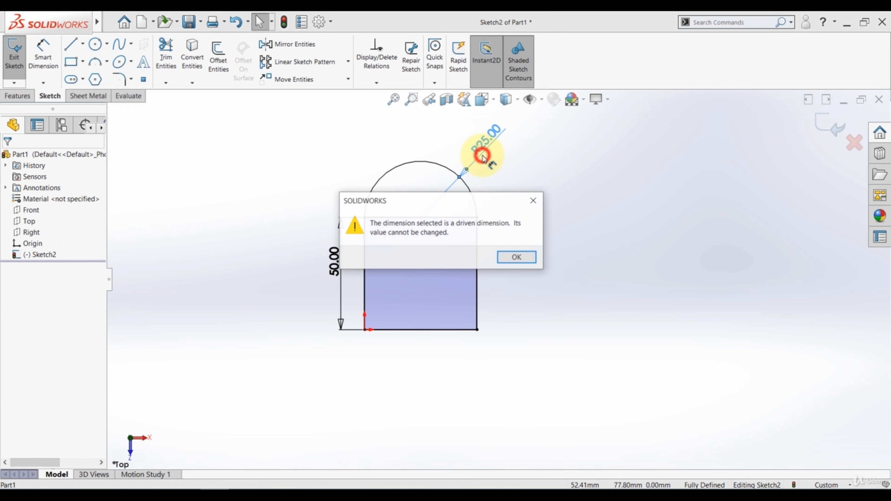
click(514, 257)
key(Delete)
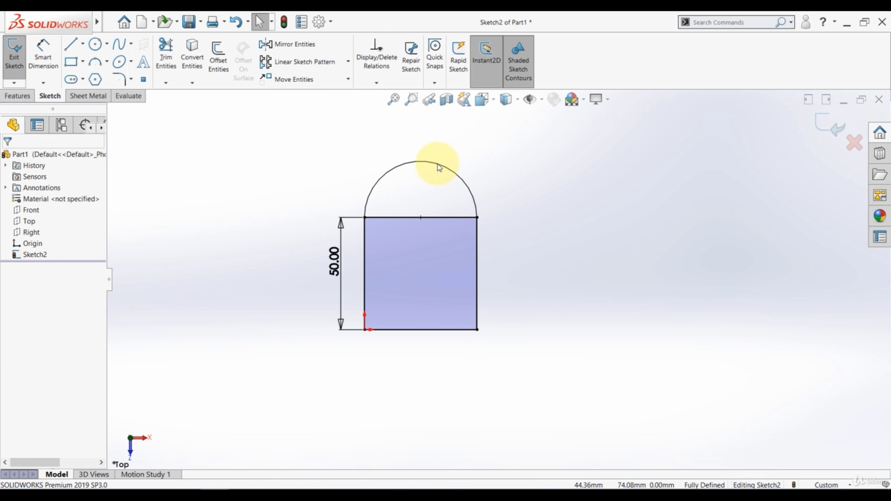
Dimension the arc's radius as a driving dimension, placed outside the arc on its upper-left side.
click(44, 53)
click(410, 163)
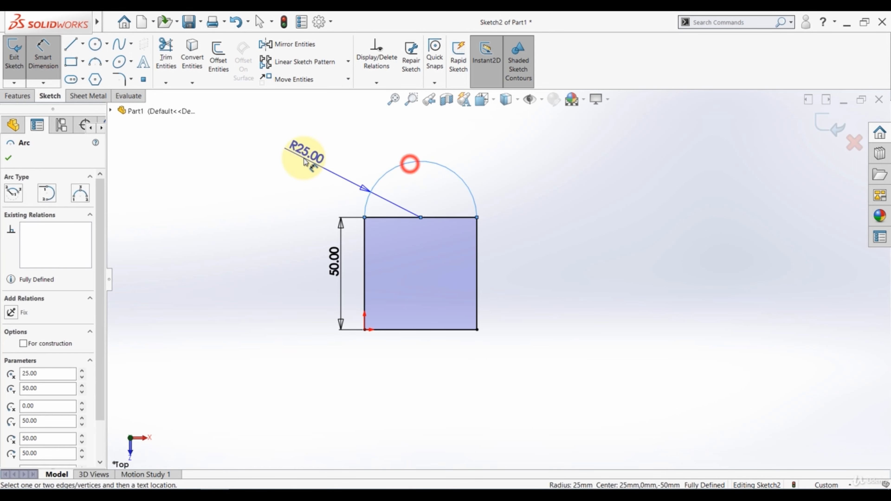
click(304, 159)
click(200, 197)
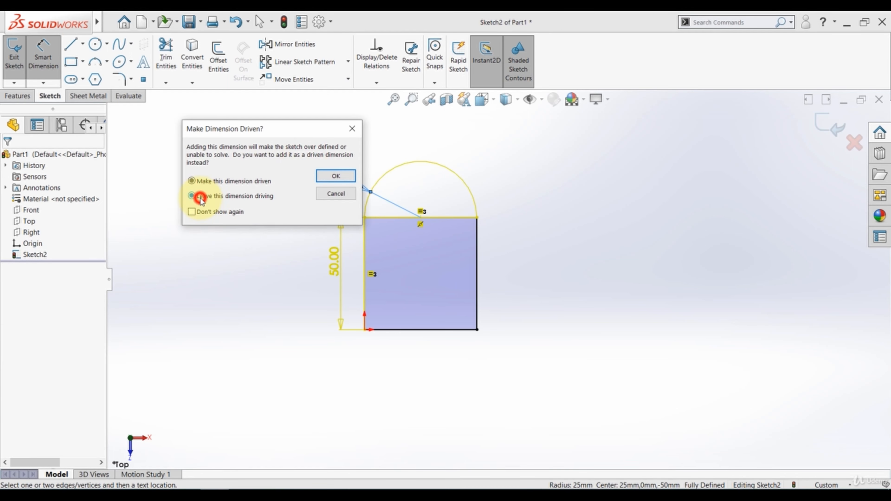
click(333, 178)
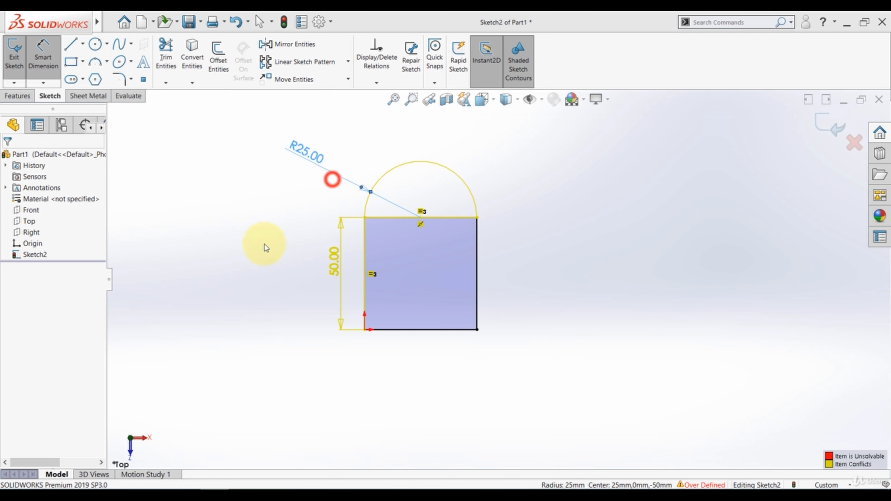
click(264, 244)
click(457, 218)
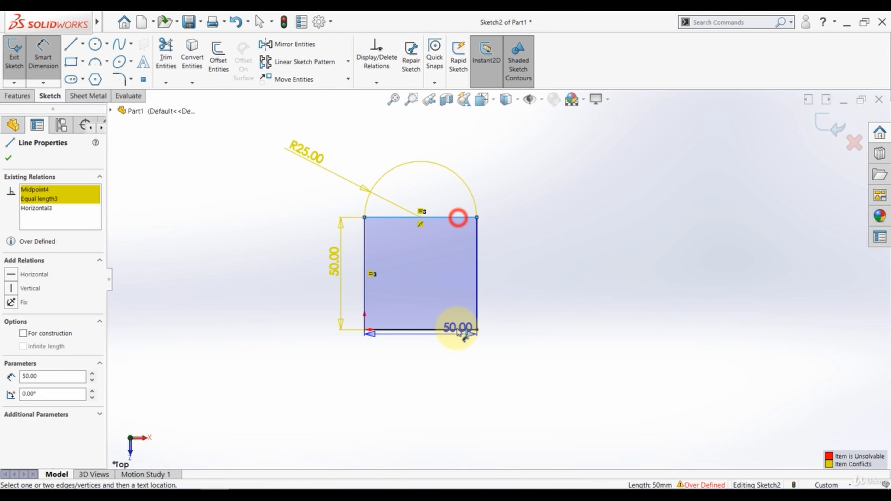
key(Escape)
key(Escape)
Make the square's upper and lower horizontal edges perpendicular to each other.
click(456, 217)
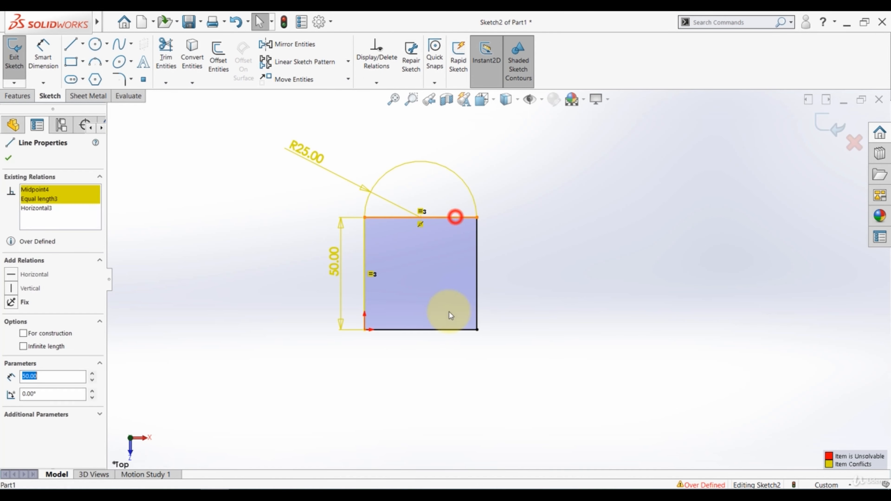
ctrl+click(435, 331)
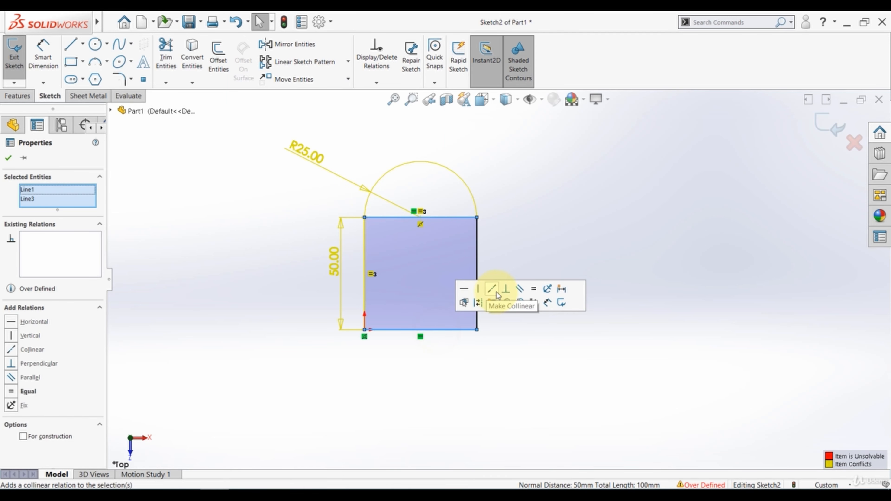
click(504, 293)
click(549, 224)
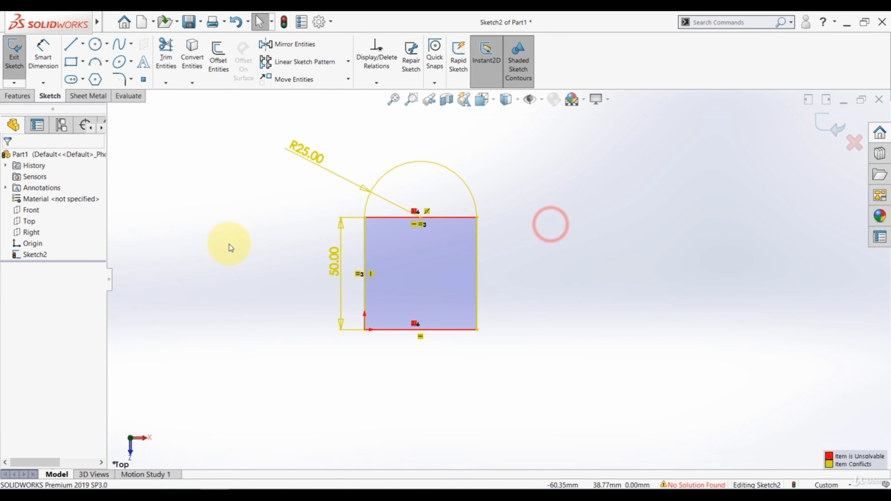
click(187, 230)
Diagnose the sketch with SketchXpert, list its conflicts with Manual Repair, and check which entities Equal length3 and Midpoint4 refer to.
click(675, 484)
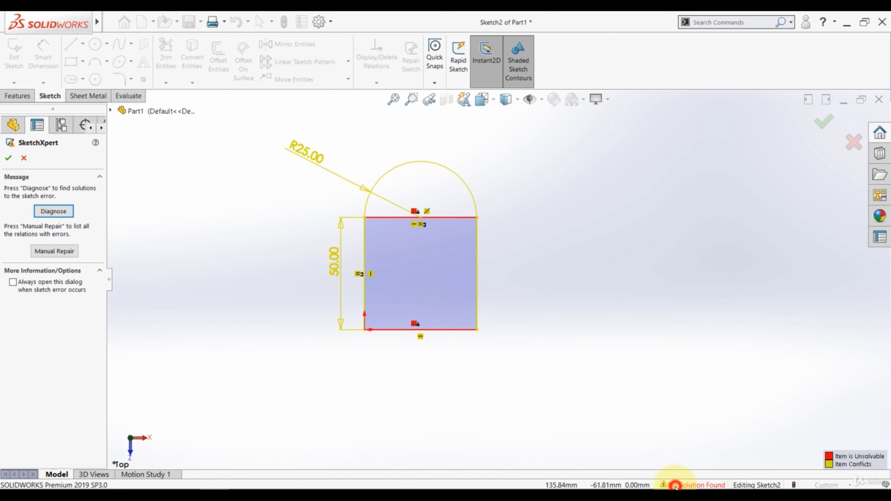
click(56, 212)
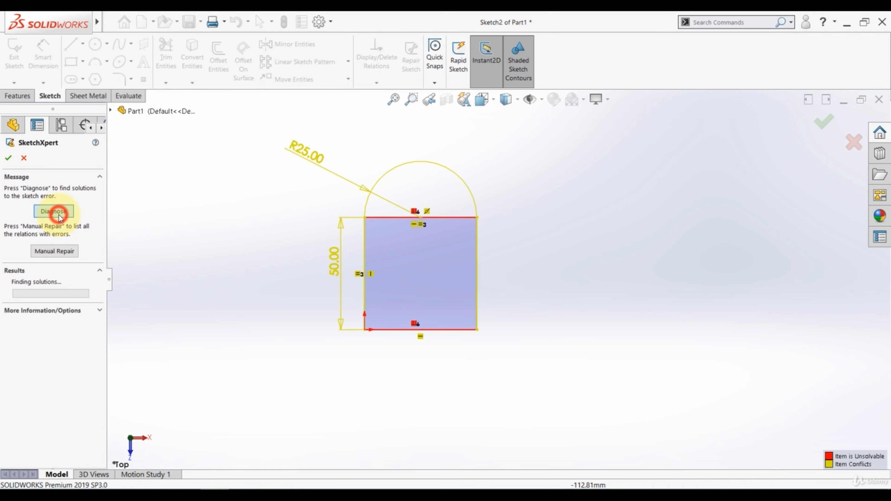
click(47, 250)
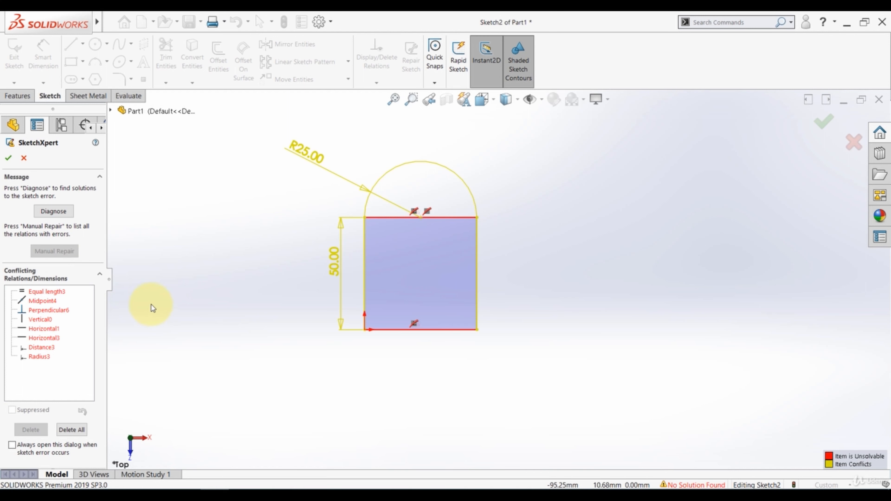
click(47, 292)
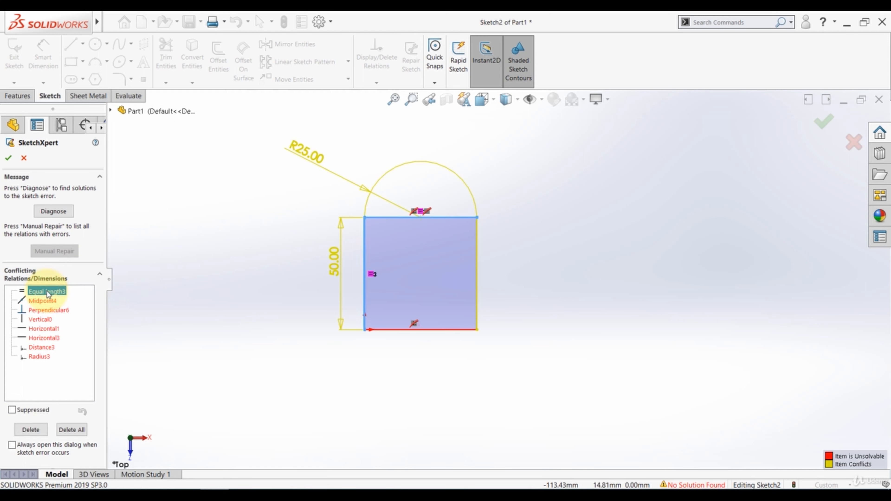
click(41, 300)
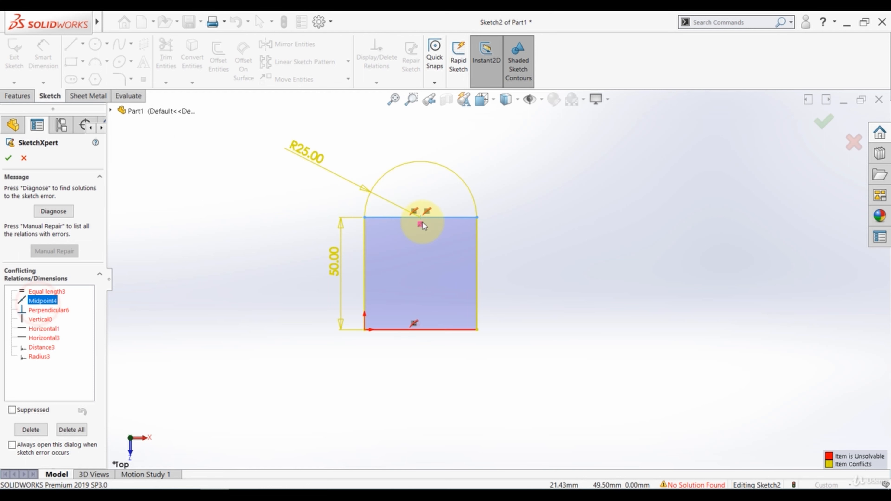
Delete the conflicting Perpendicular6 relation between the square's horizontal edges and accept the SketchXpert repair.
click(43, 310)
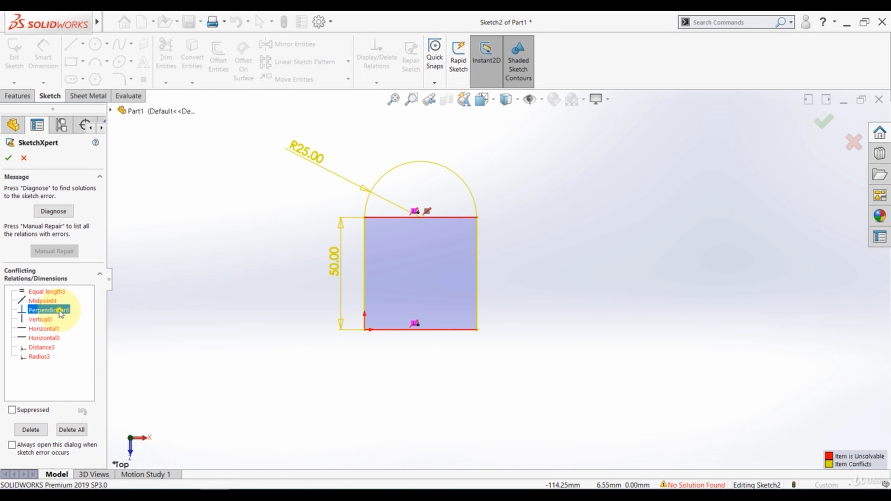
right_click(67, 310)
click(77, 325)
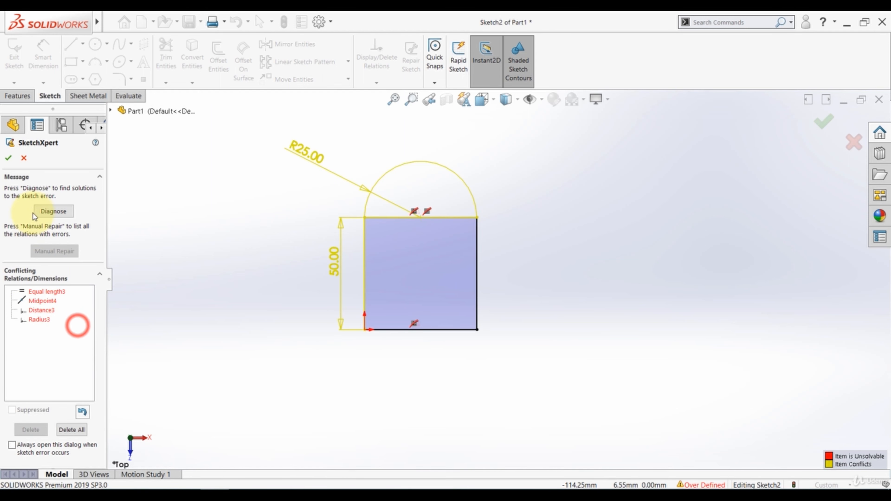
click(8, 157)
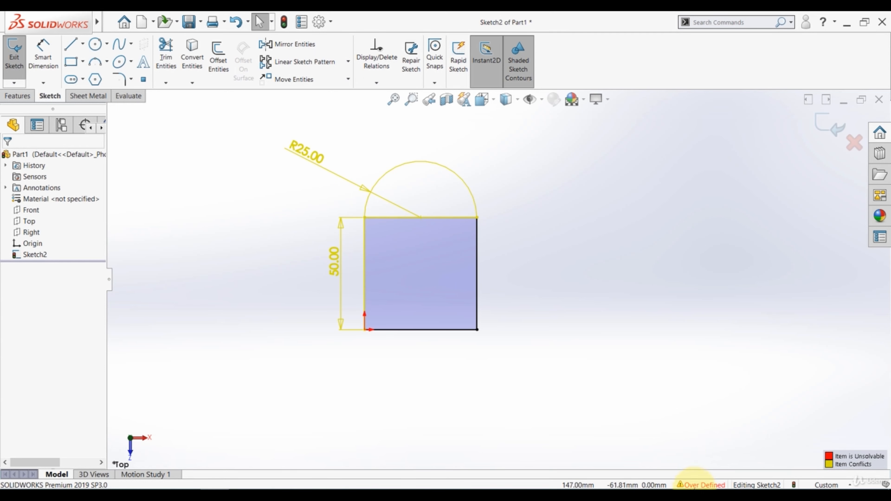
Reopen SketchXpert, list the remaining conflicts with Manual Repair, and check which dimensions Distance3 and Radius3 refer to.
click(696, 483)
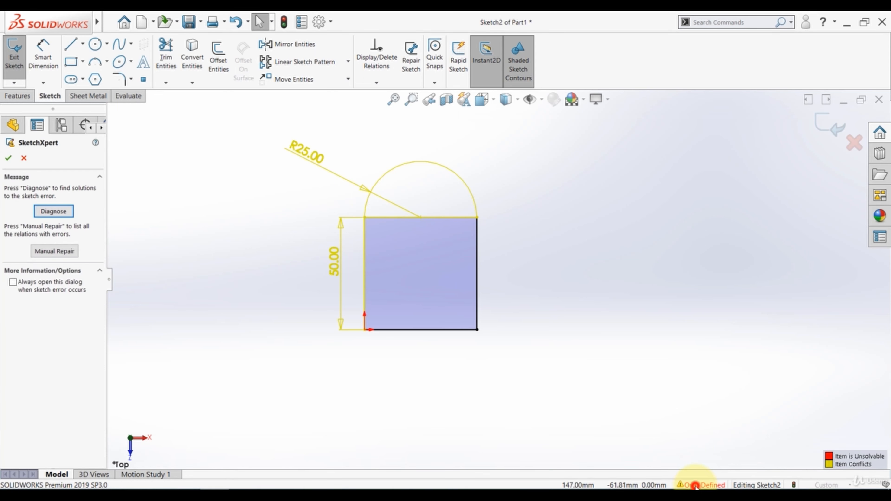
click(56, 255)
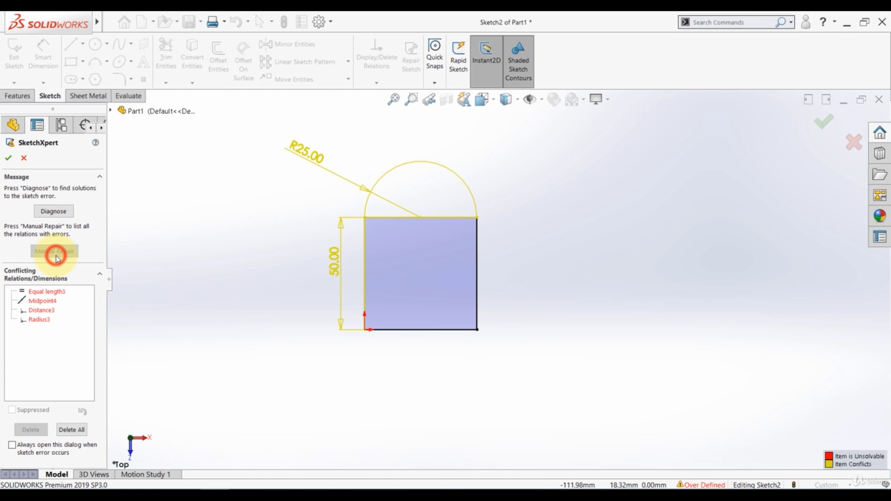
click(47, 310)
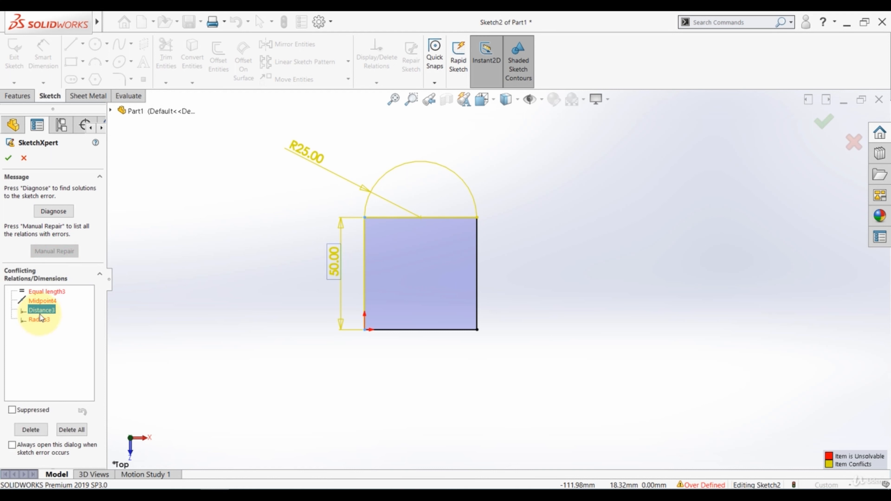
click(41, 320)
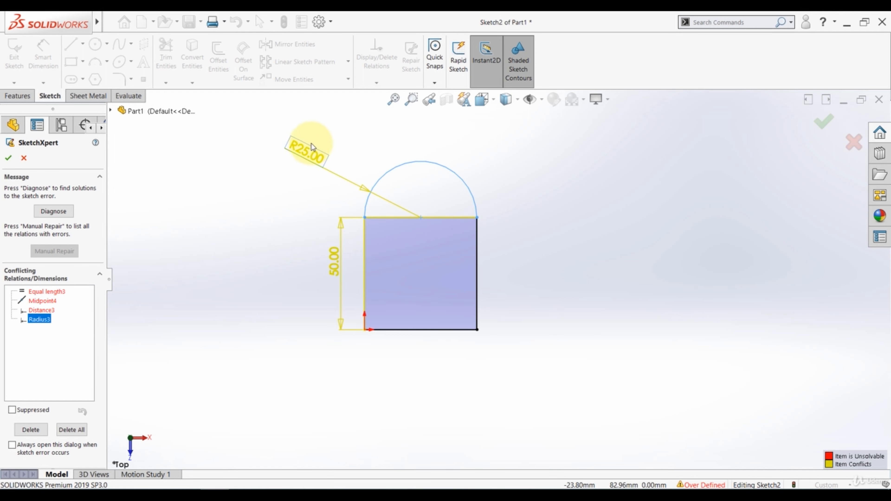
Delete the conflicting Distance3 dimension of the square's left edge and accept the SketchXpert repair.
click(43, 310)
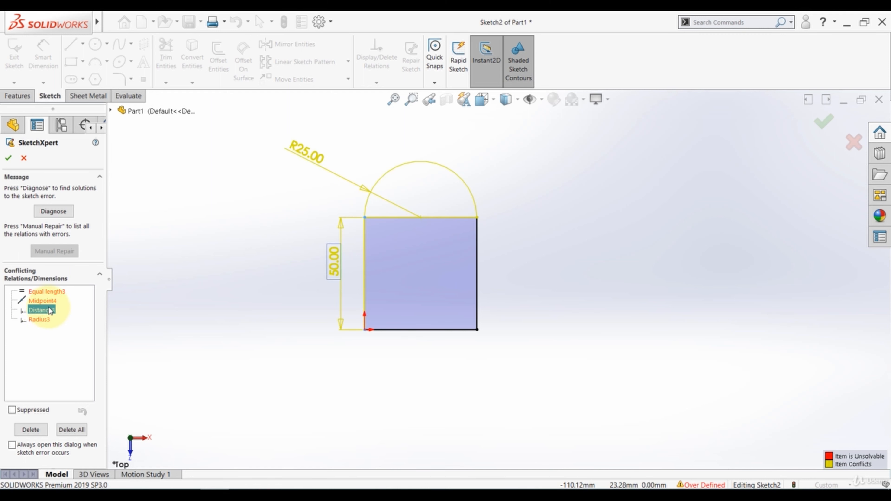
click(38, 430)
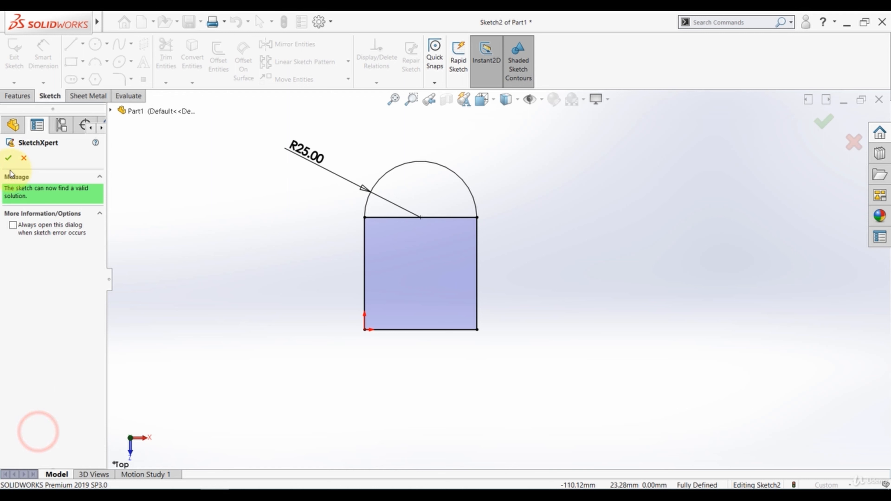
click(8, 159)
click(235, 295)
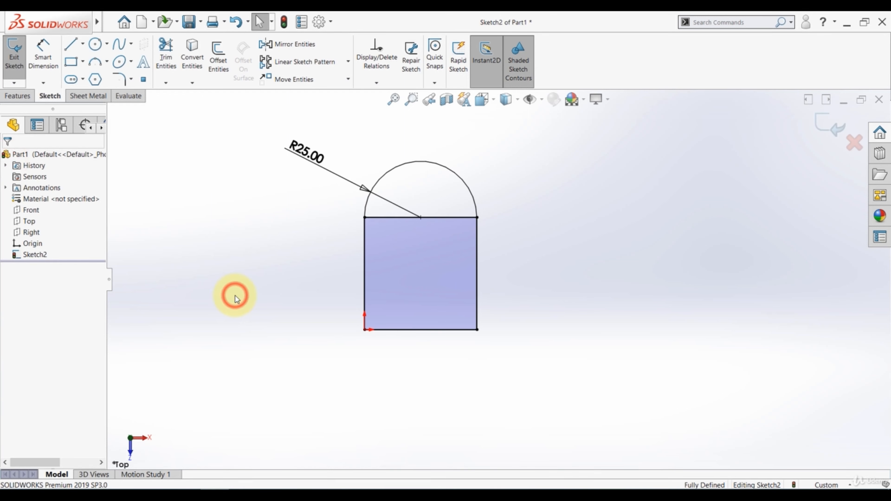
Dimension the square's left vertical edge as a driven dimension, placed outside the square on its left side.
click(49, 48)
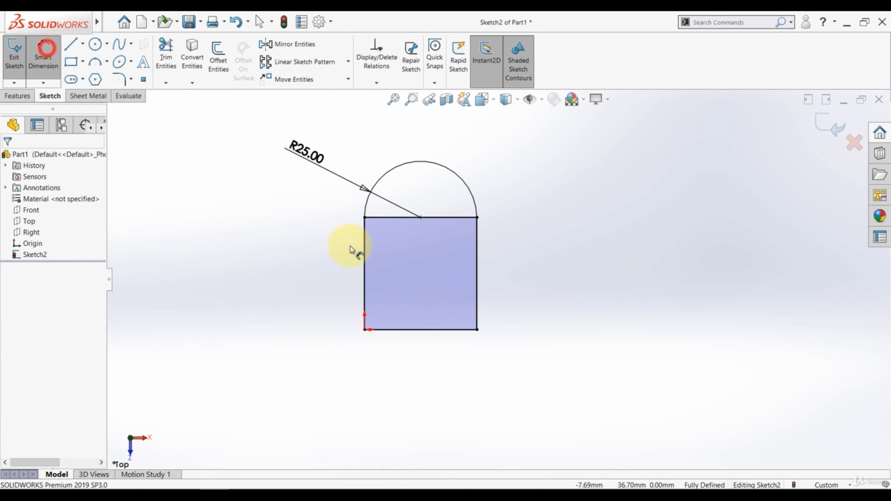
click(365, 243)
click(307, 271)
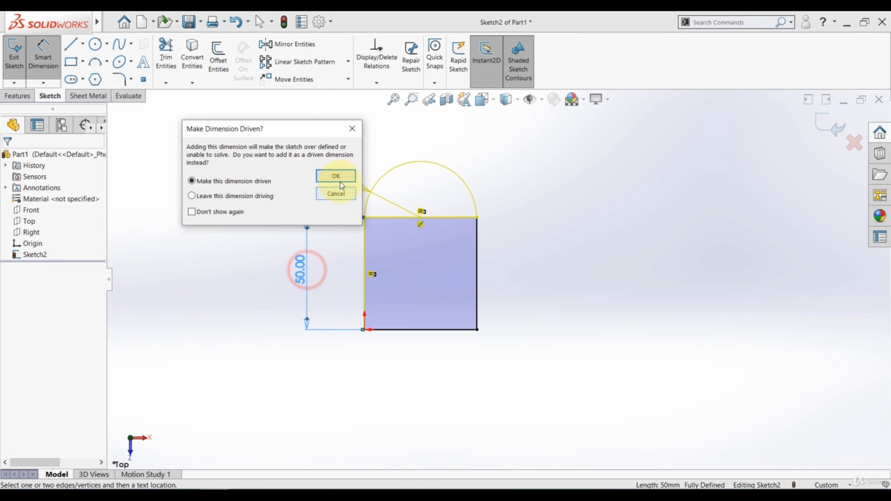
click(335, 175)
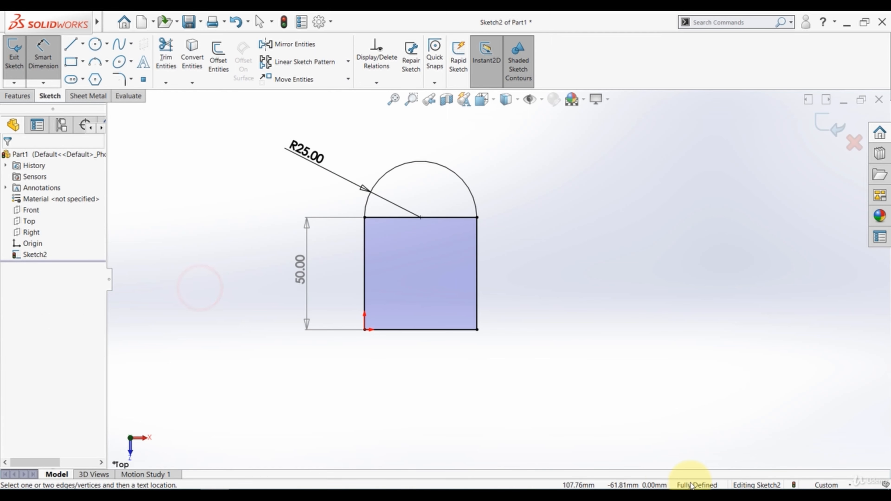
click(43, 52)
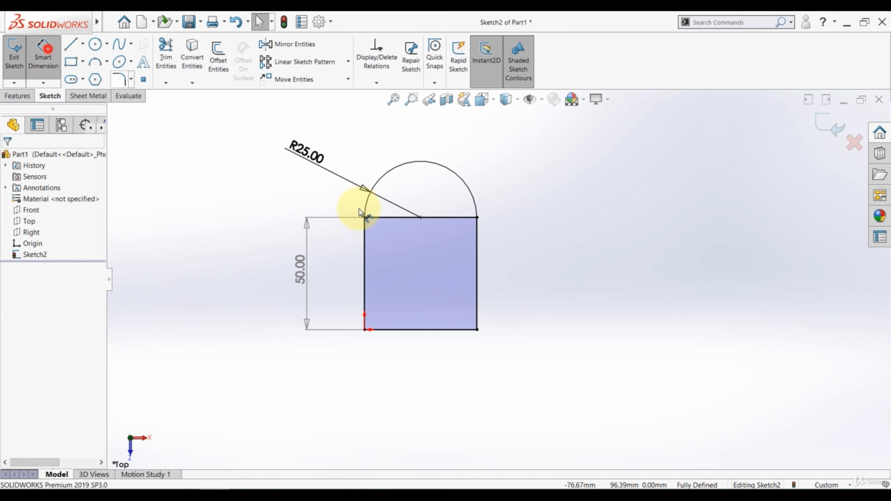
Dimension the square's right vertical edge outside the square on its right side and leave the dimension driving.
click(478, 263)
click(532, 270)
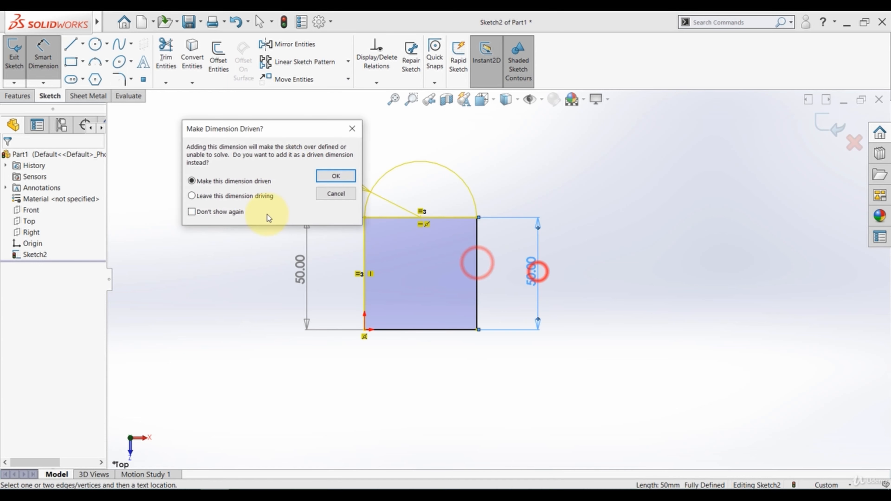
click(238, 195)
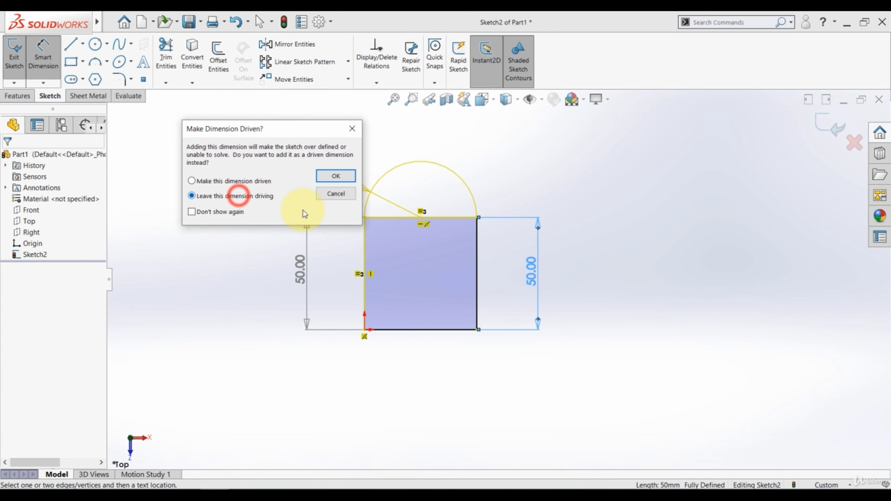
click(337, 178)
click(693, 362)
Diagnose the over-defined sketch with SketchXpert, browse the proposed solutions, and close it without accepting one.
click(705, 484)
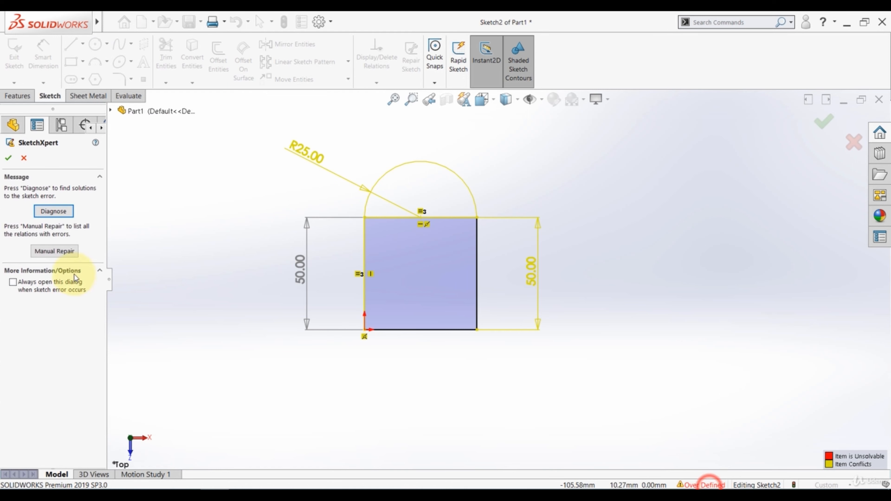
click(49, 212)
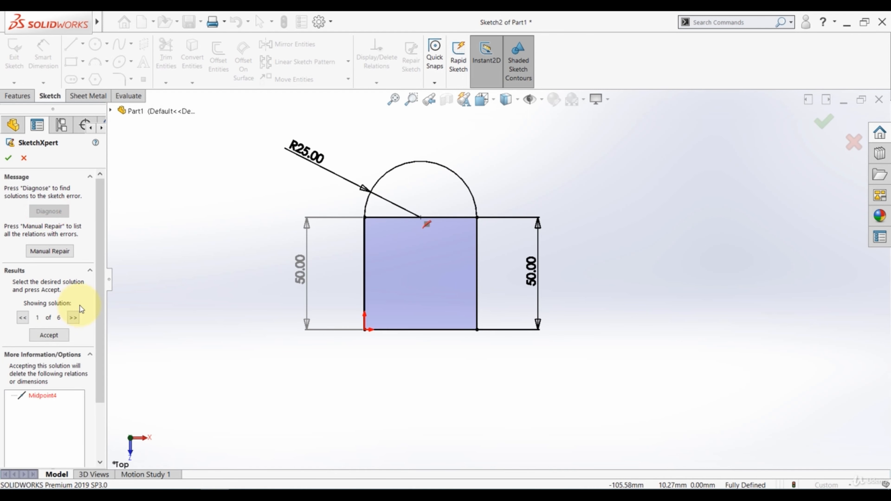
click(73, 317)
click(22, 317)
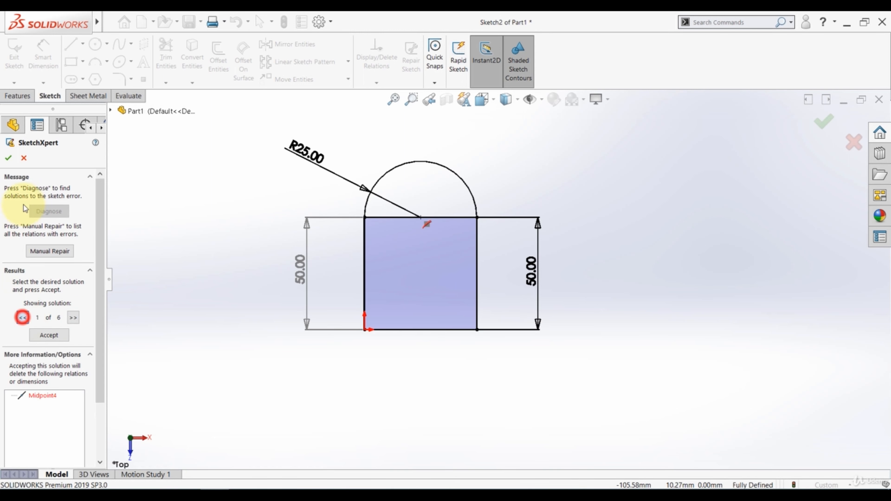
click(23, 159)
click(234, 328)
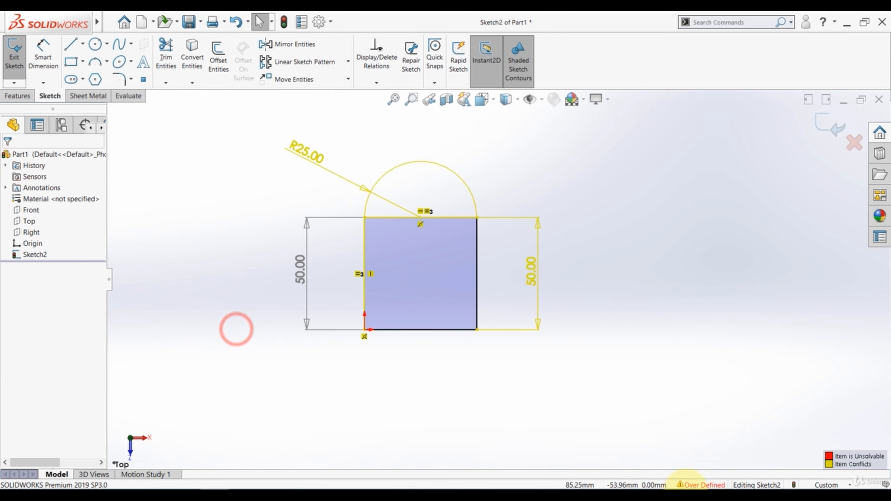
Reopen SketchXpert, list the conflicting relations and dimensions with Manual Repair, and close it without deleting any.
click(688, 485)
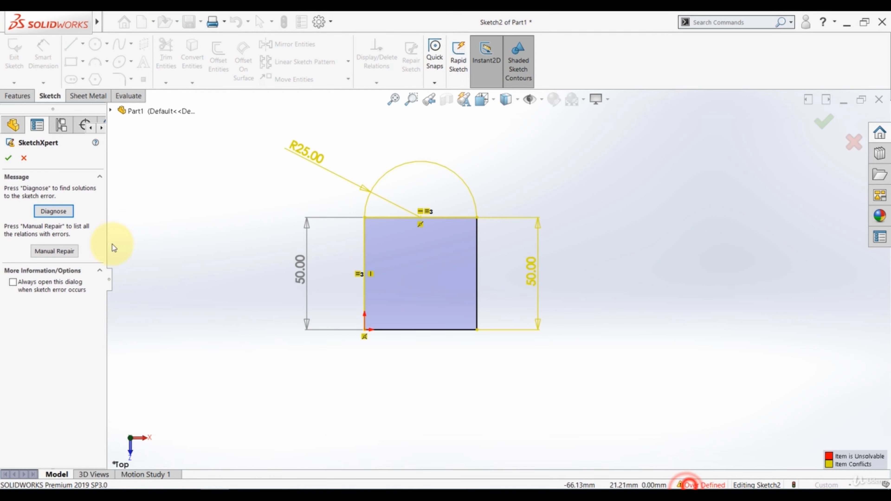
click(56, 251)
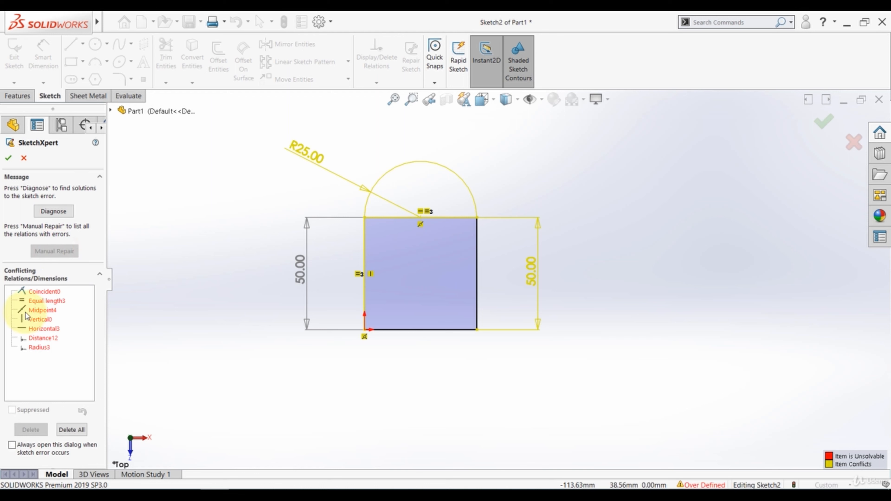
click(8, 158)
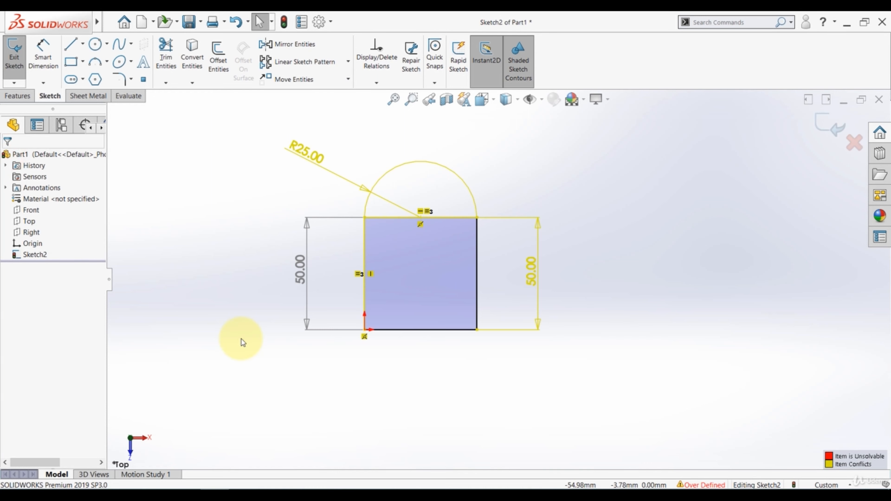
Delete the driving dimension of the square's right vertical edge and fit the sketch to the view.
click(522, 332)
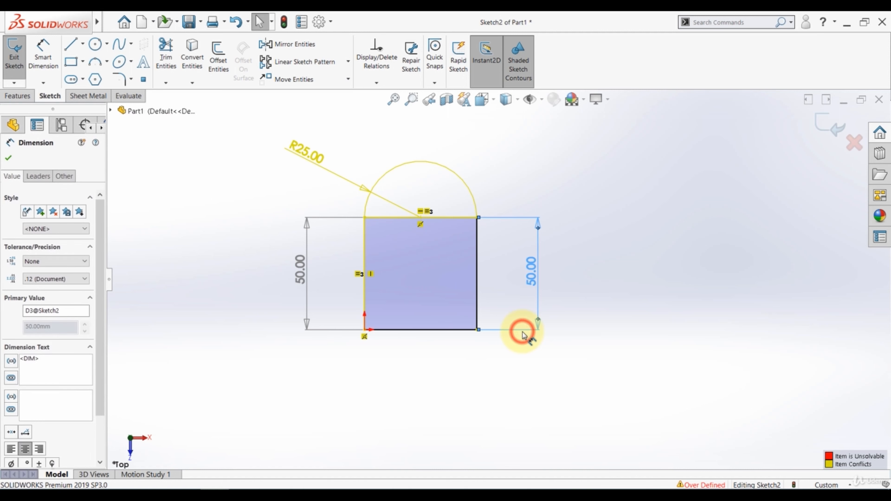
key(Delete)
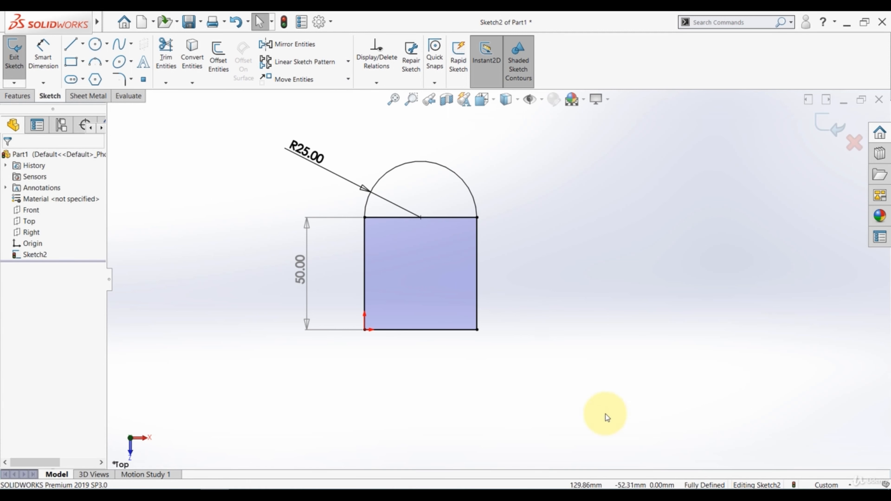
click(390, 104)
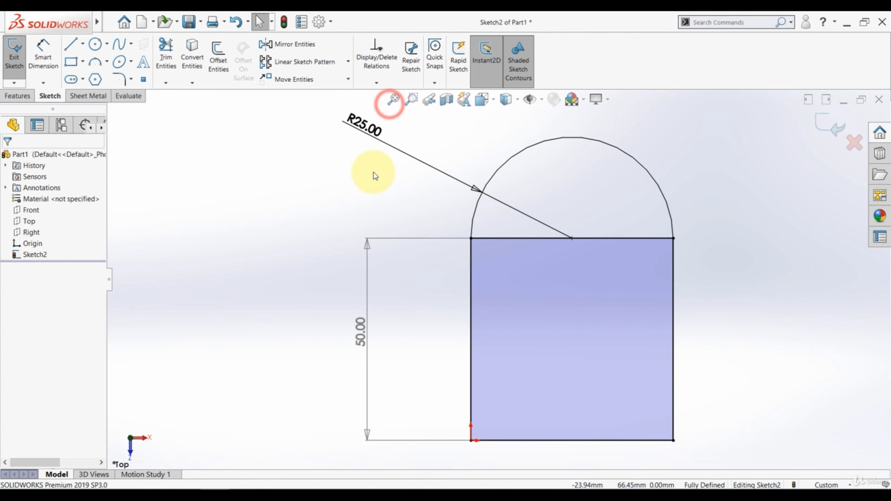